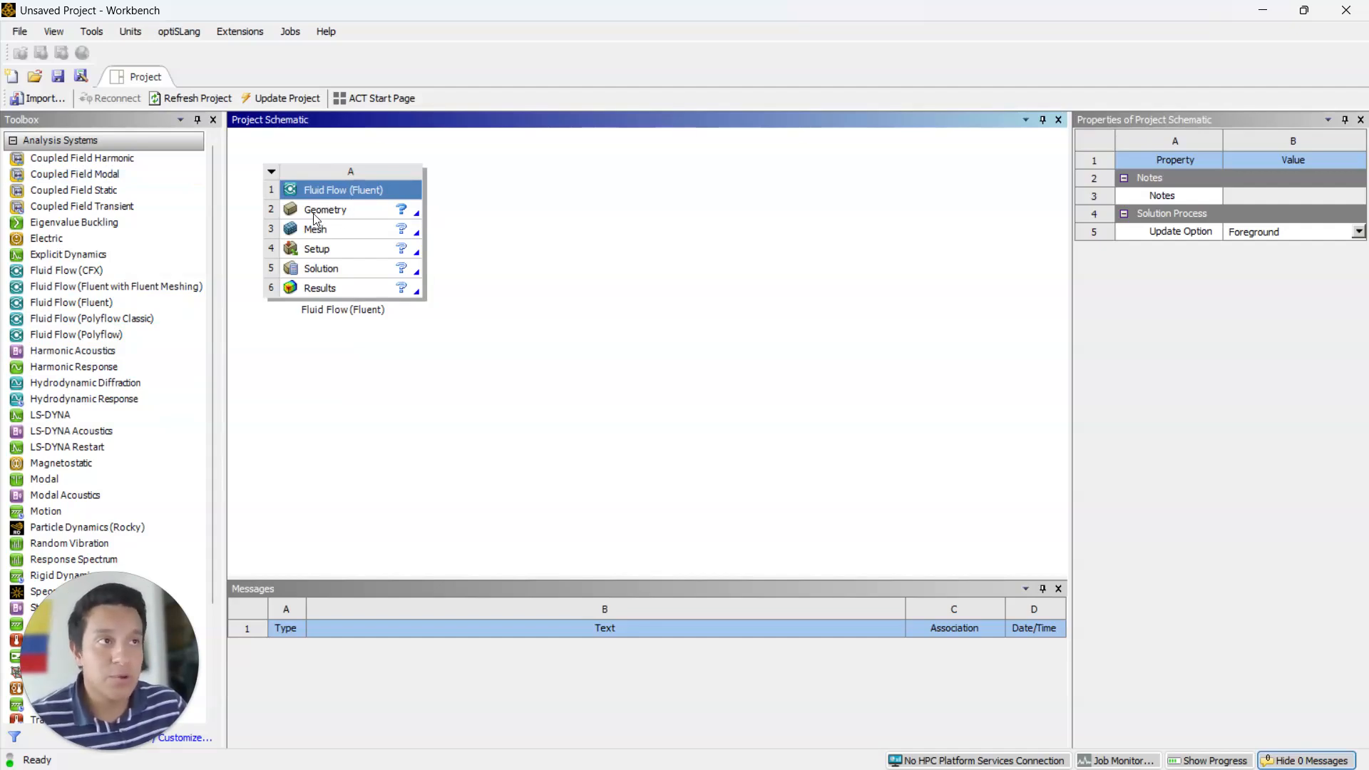
Step: Create a new DesignModeler geometry for the Fluid Flow (Fluent) system
click(357, 220)
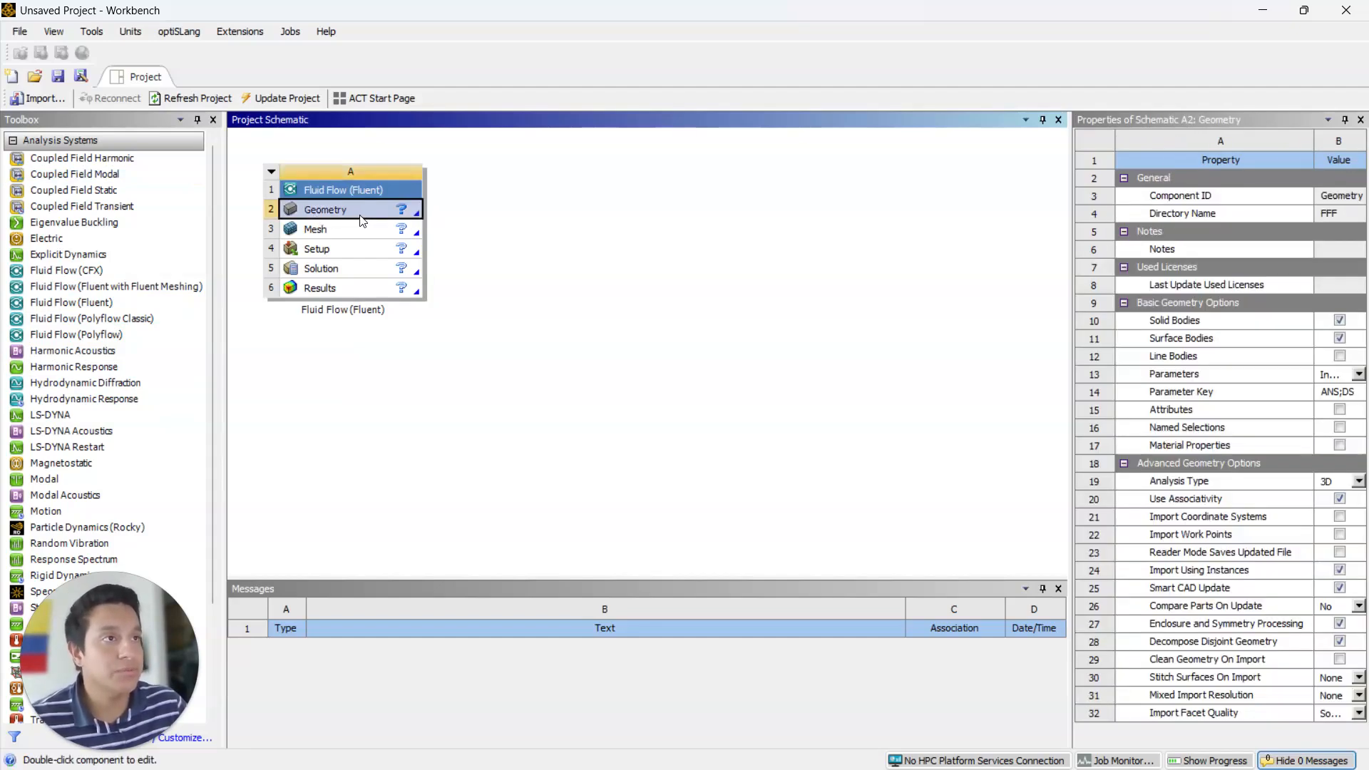
right_click(352, 209)
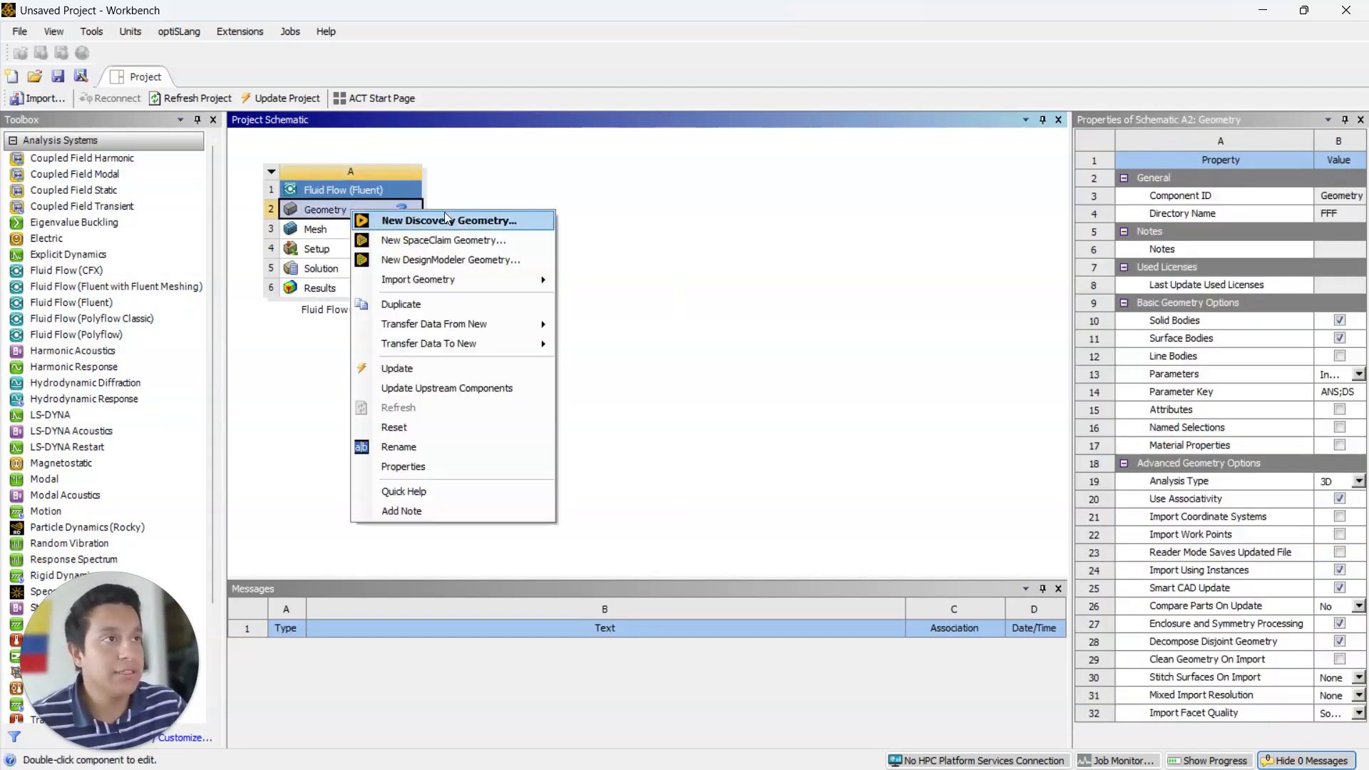
click(460, 270)
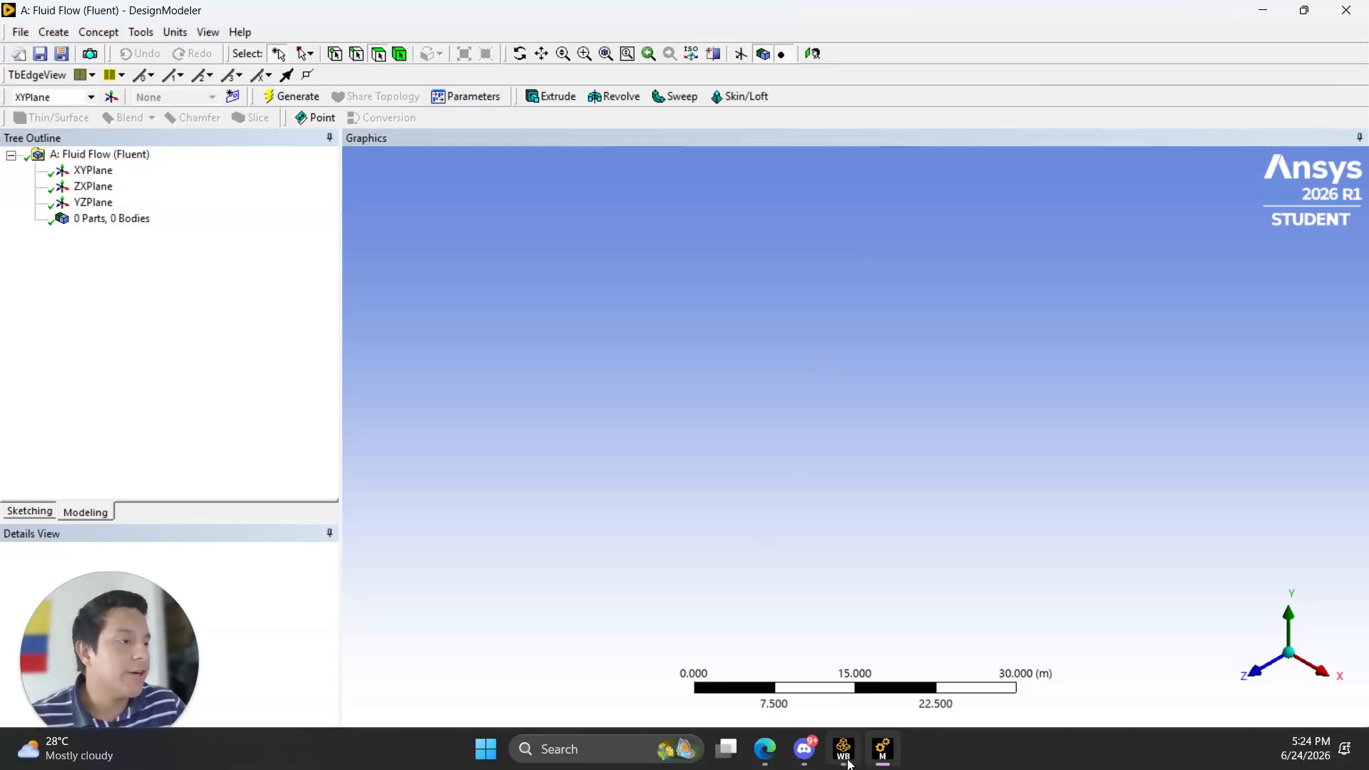
Step: Switch to the browser and read the wind tunnel specifications in the Project 1 assignment
click(763, 748)
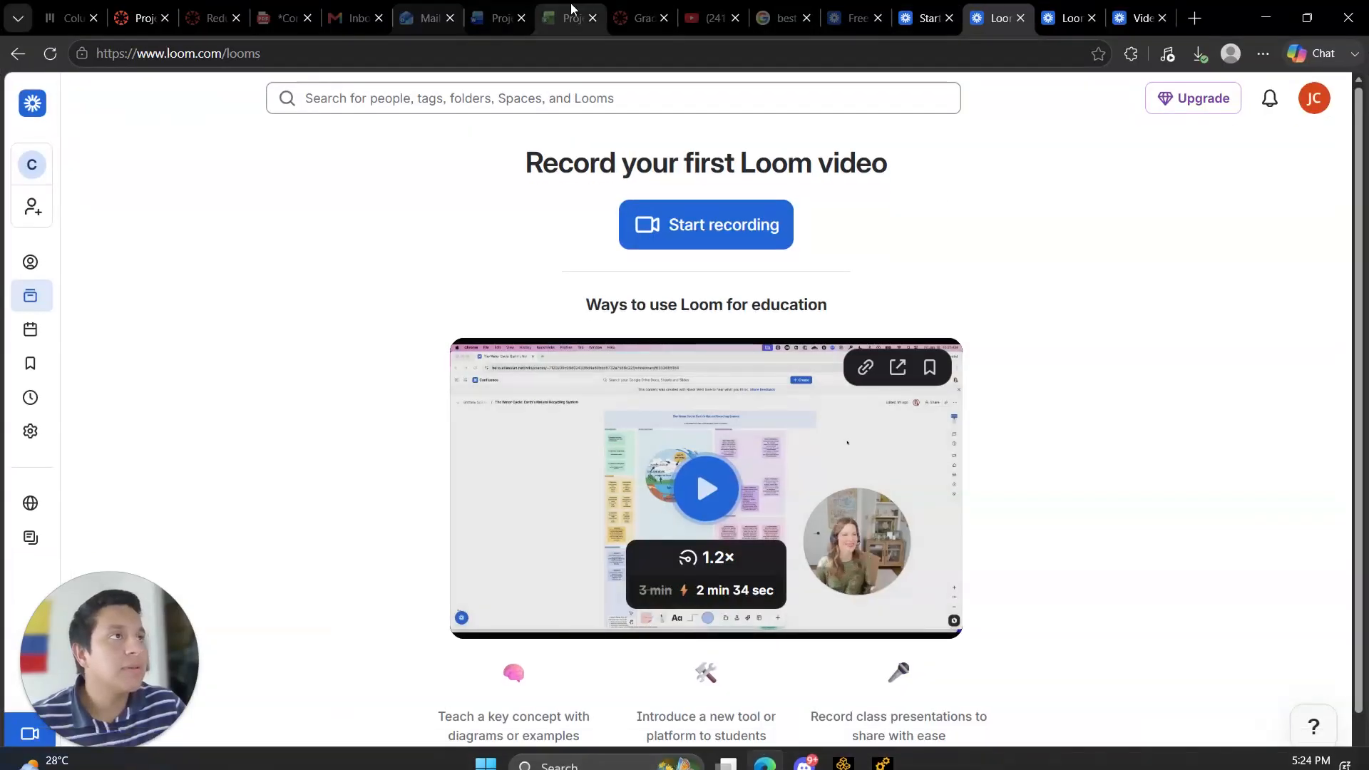
click(142, 15)
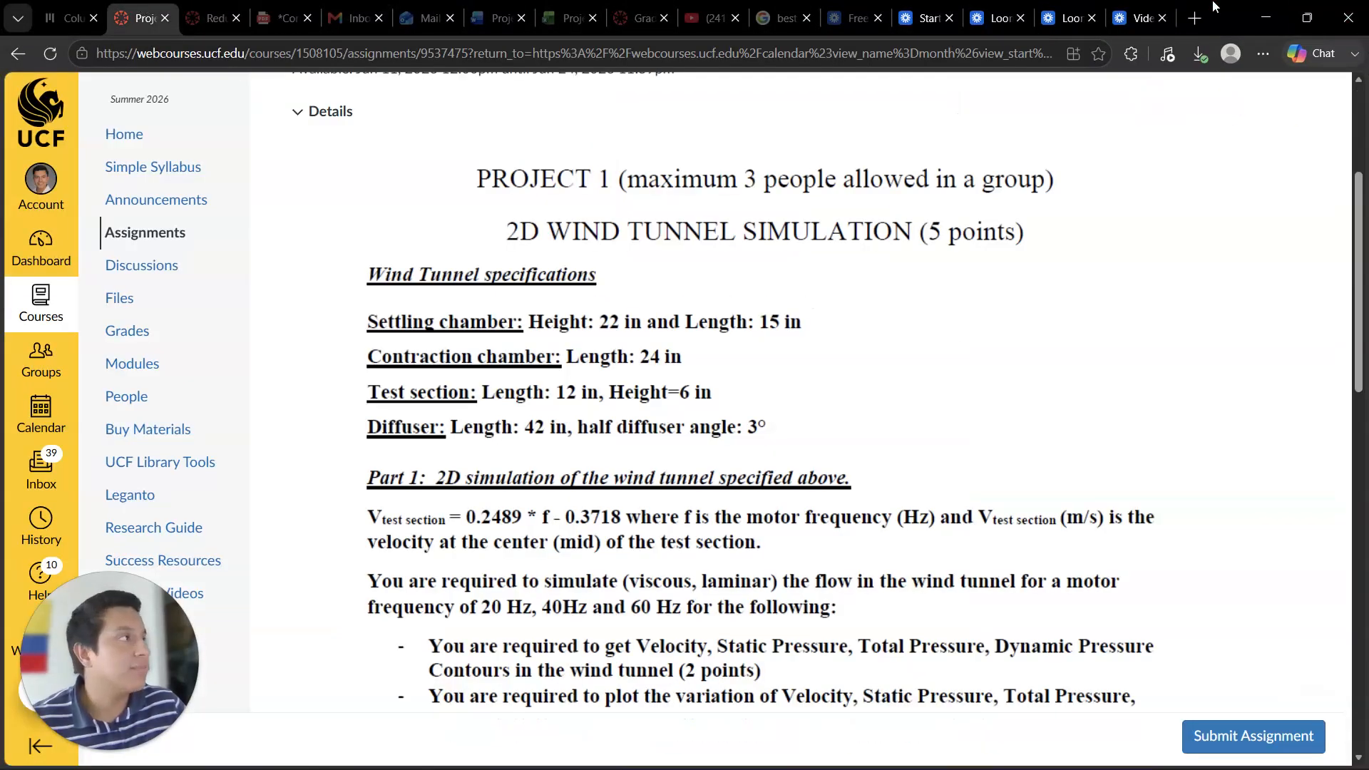
click(1266, 16)
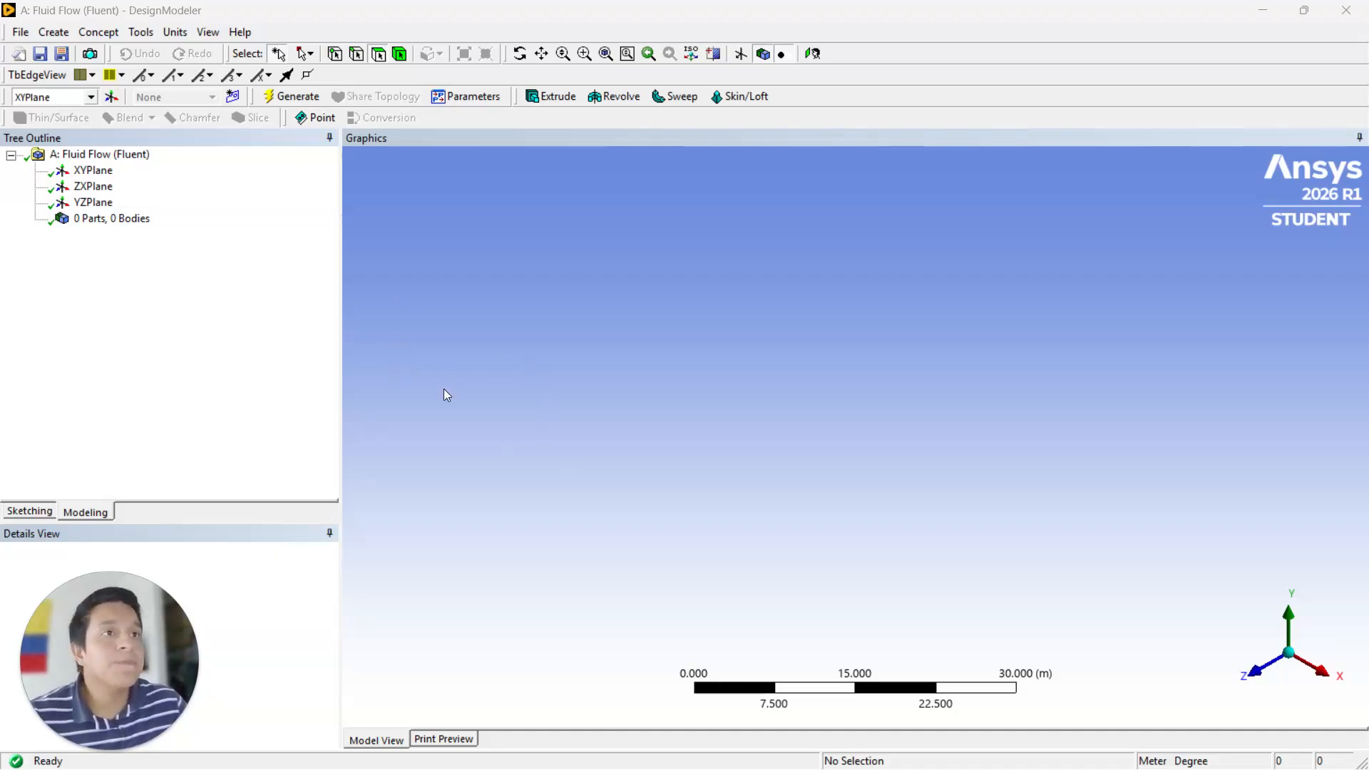
Step: Select the XYPlane and orient the view to look straight at it
click(93, 170)
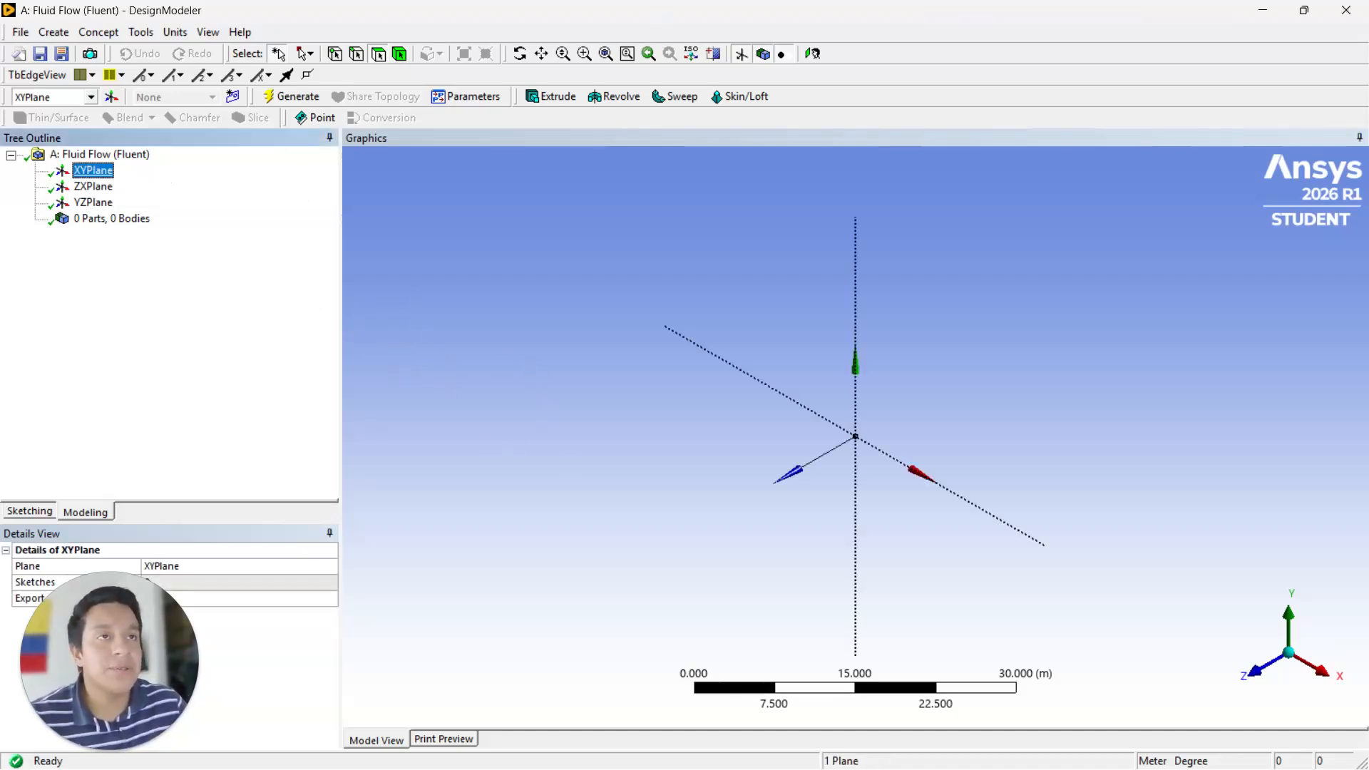
right_click(106, 175)
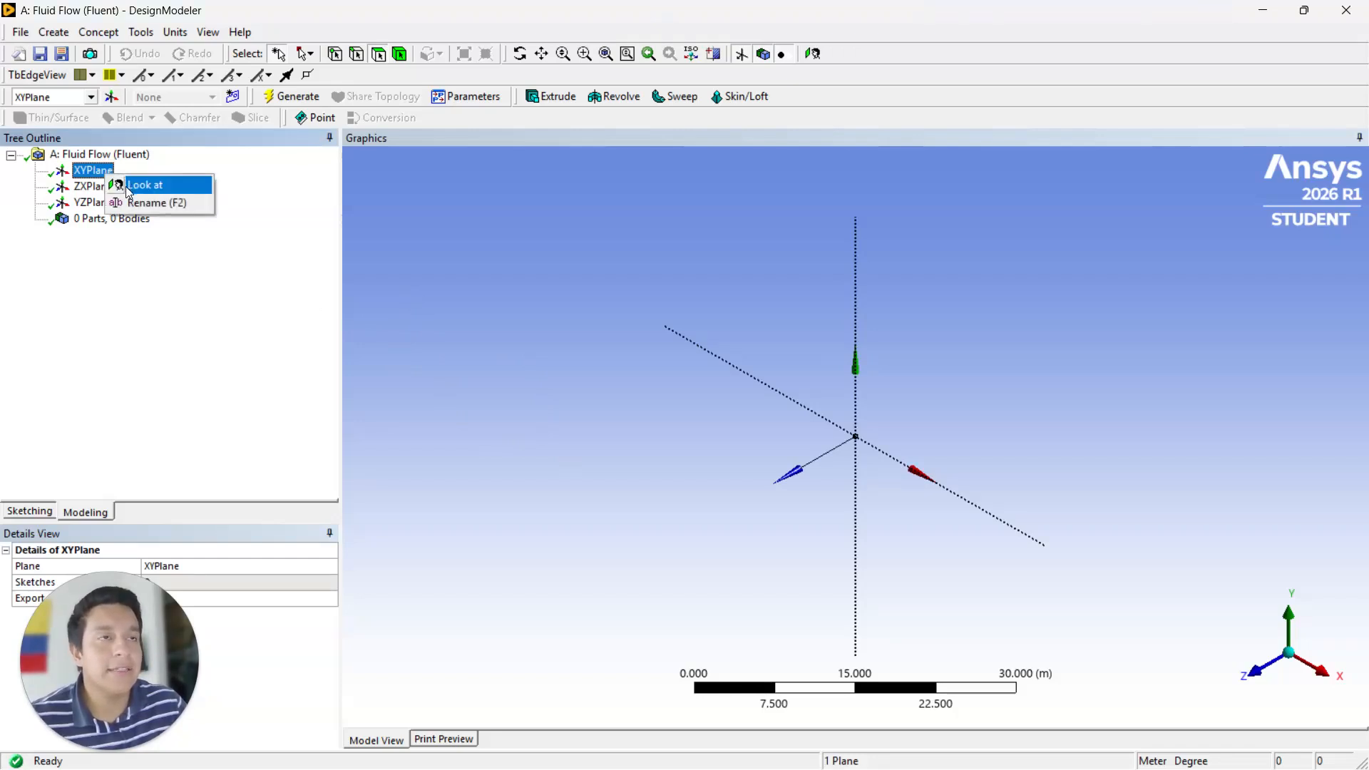
click(145, 184)
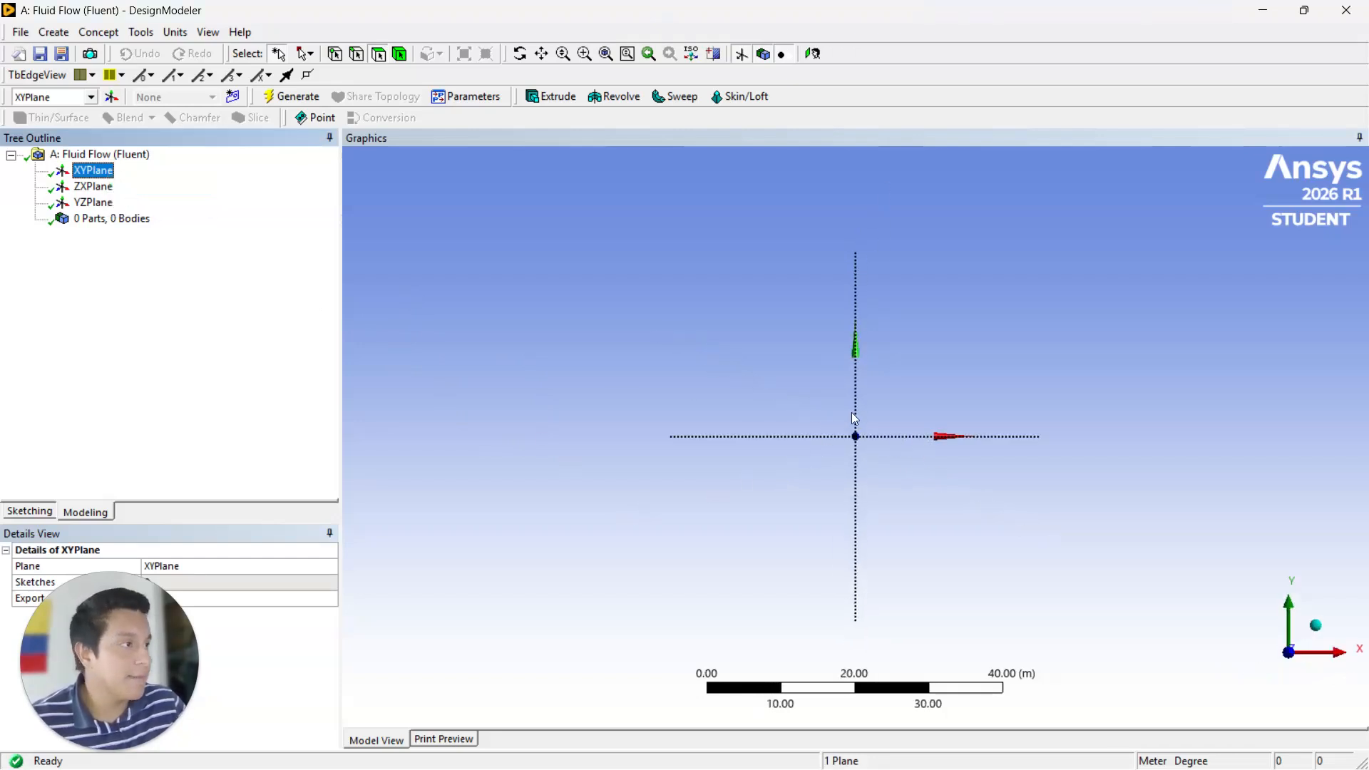
click(770, 347)
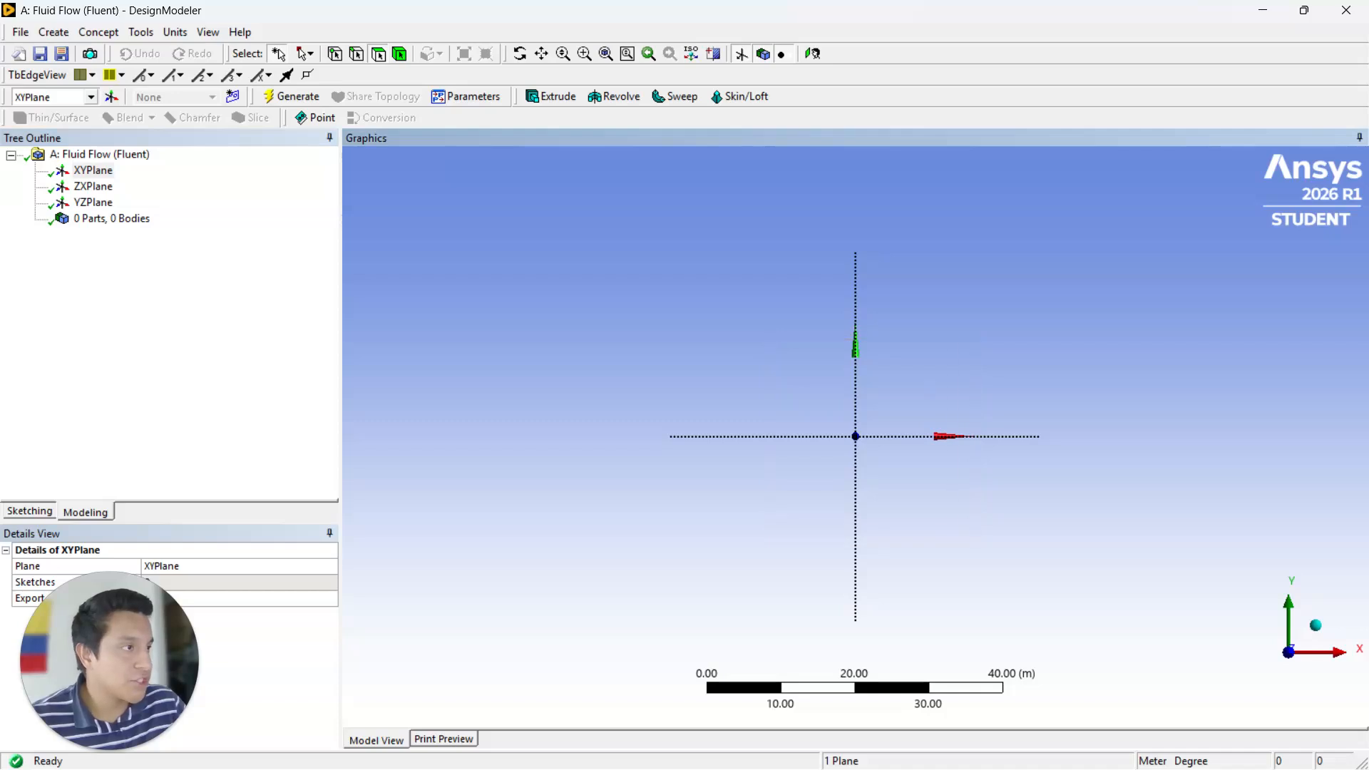
right_drag(770, 347, 945, 482)
scroll(915, 512, down, 7)
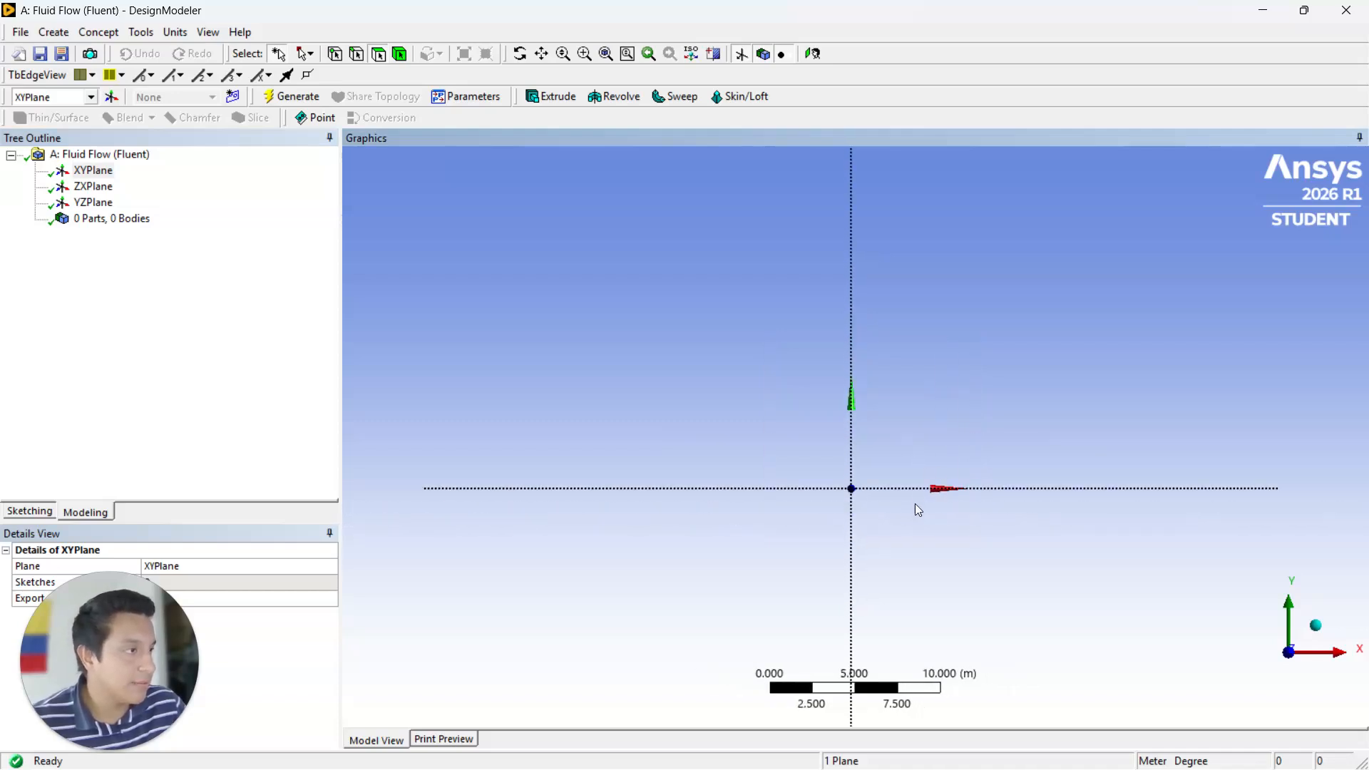
scroll(926, 488, up, 1)
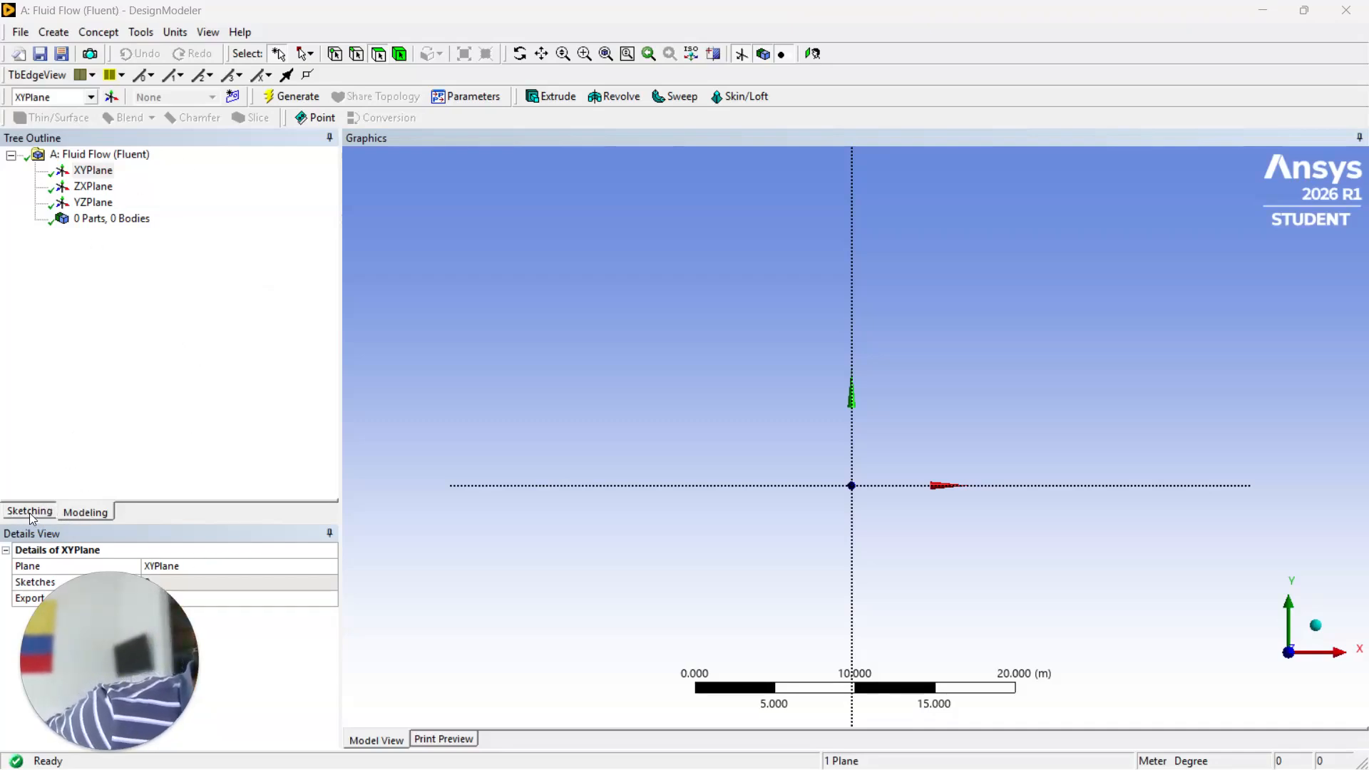
Step: Sketch a vertical line about 23 m long on the XYPlane, along the Y axis and crossing the X axis
click(1303, 10)
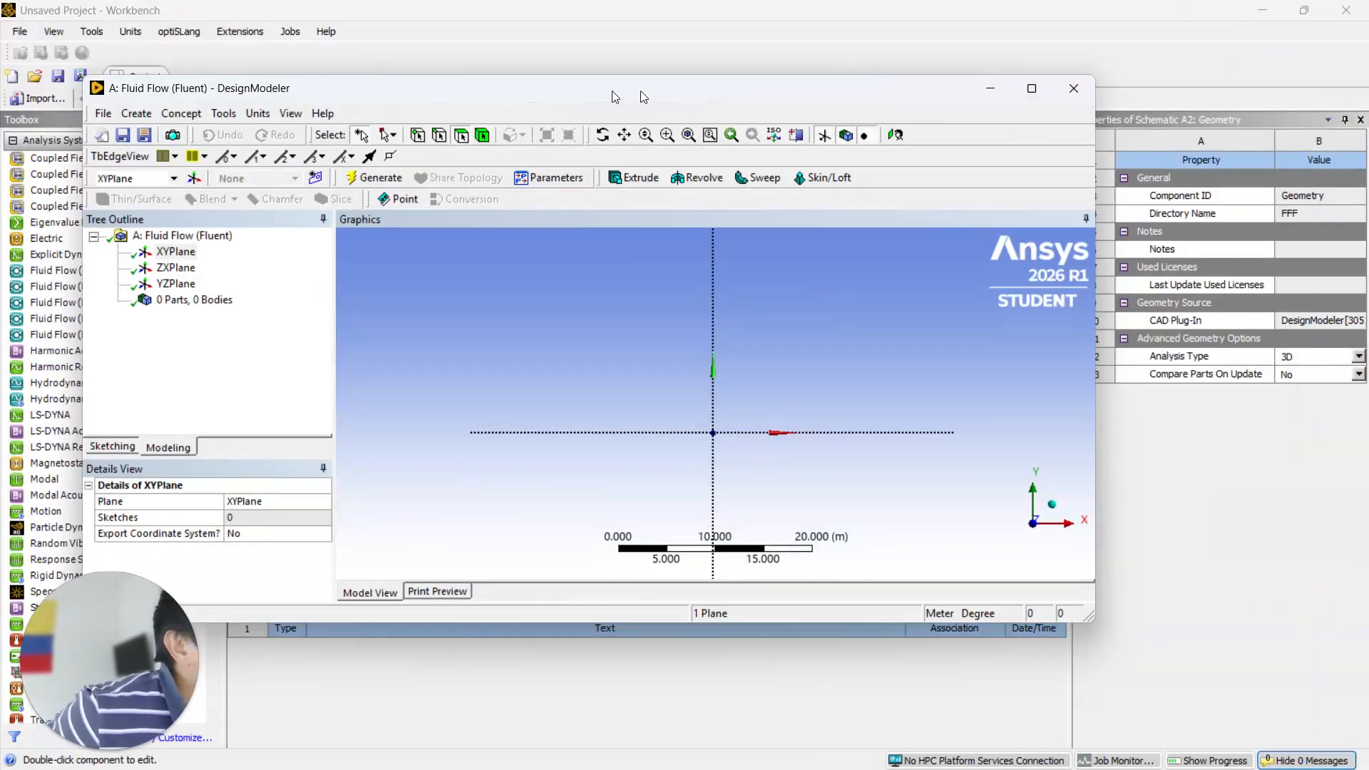
drag(605, 91, 834, 32)
click(360, 386)
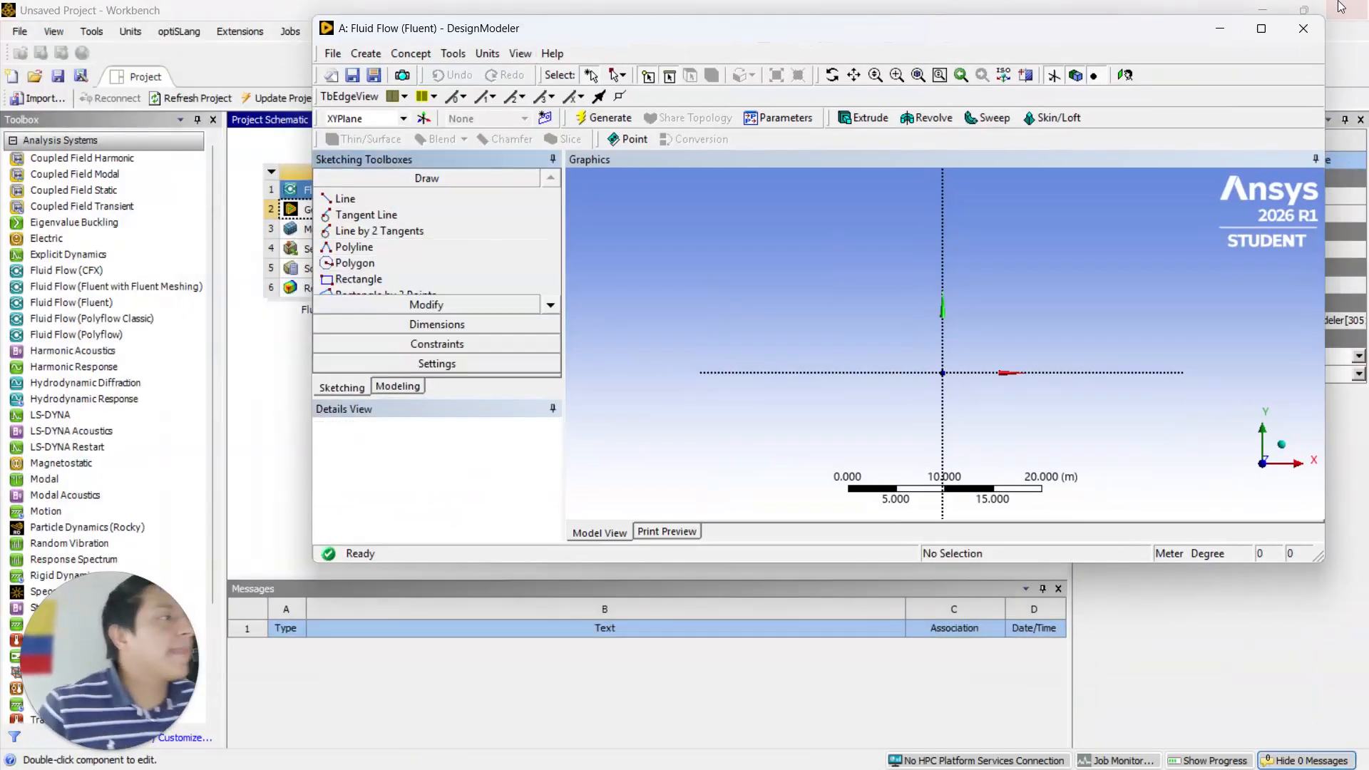
click(1261, 29)
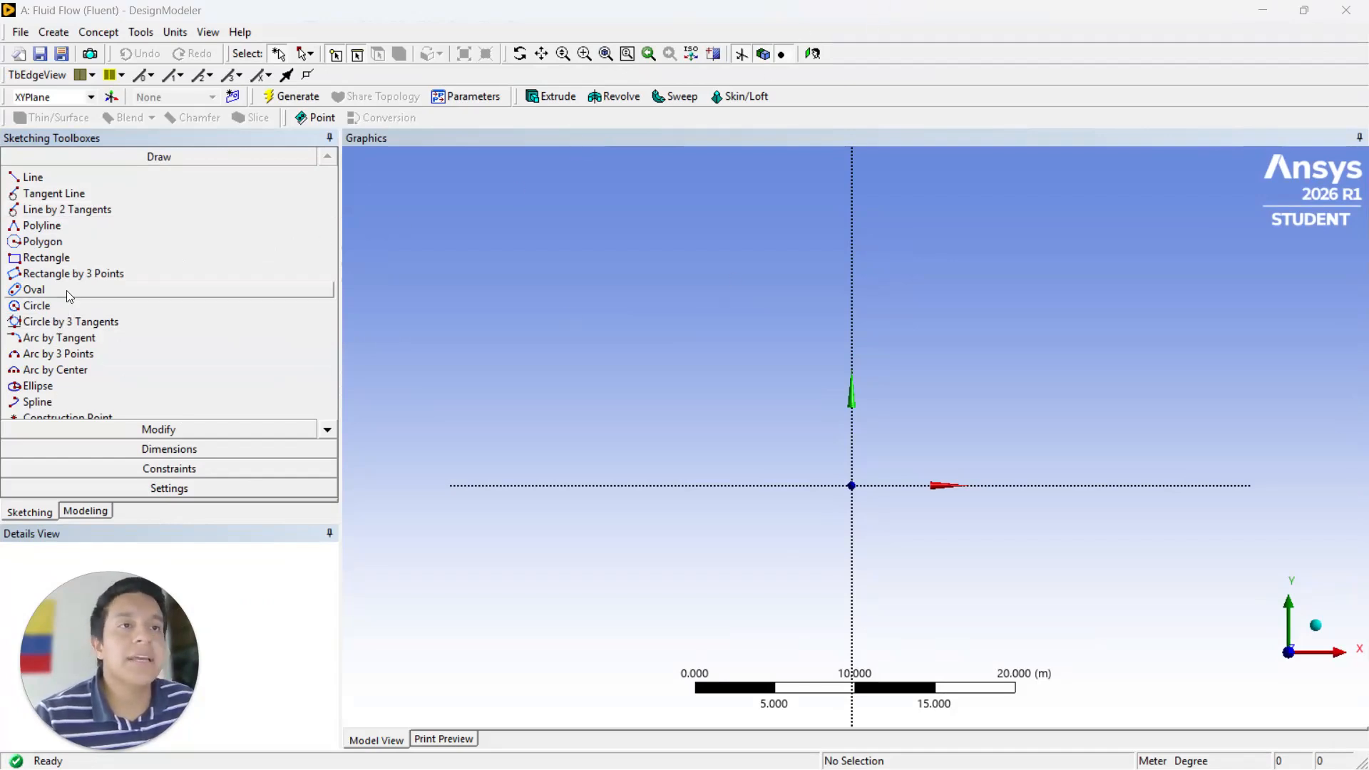
click(54, 177)
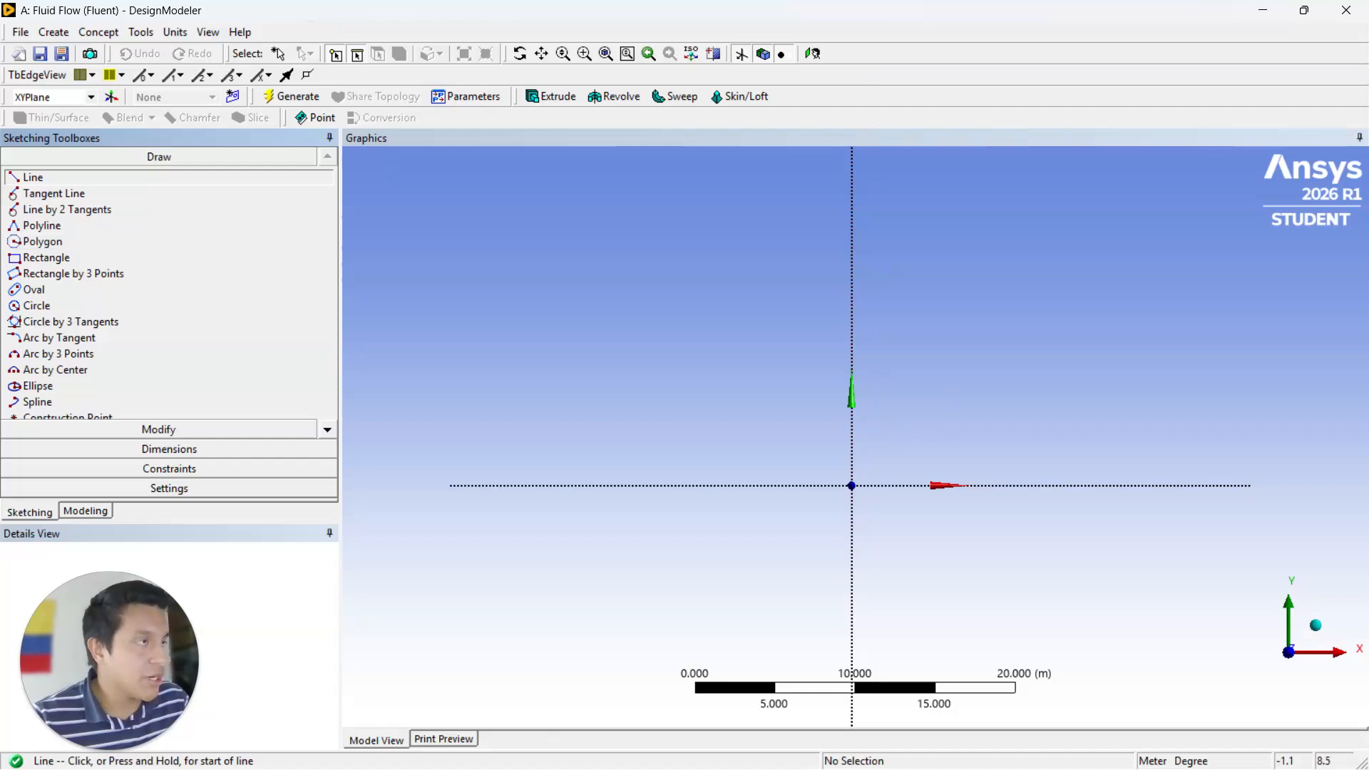
click(850, 322)
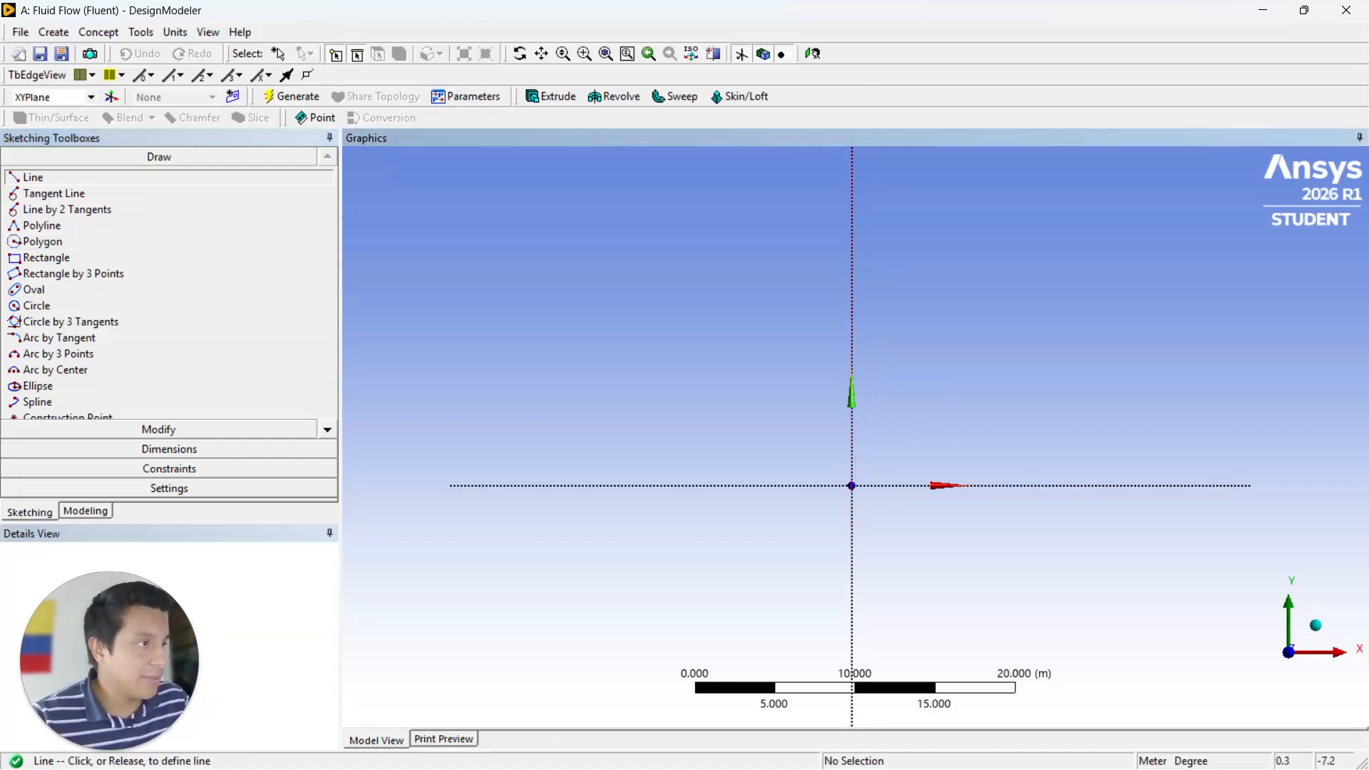
click(852, 669)
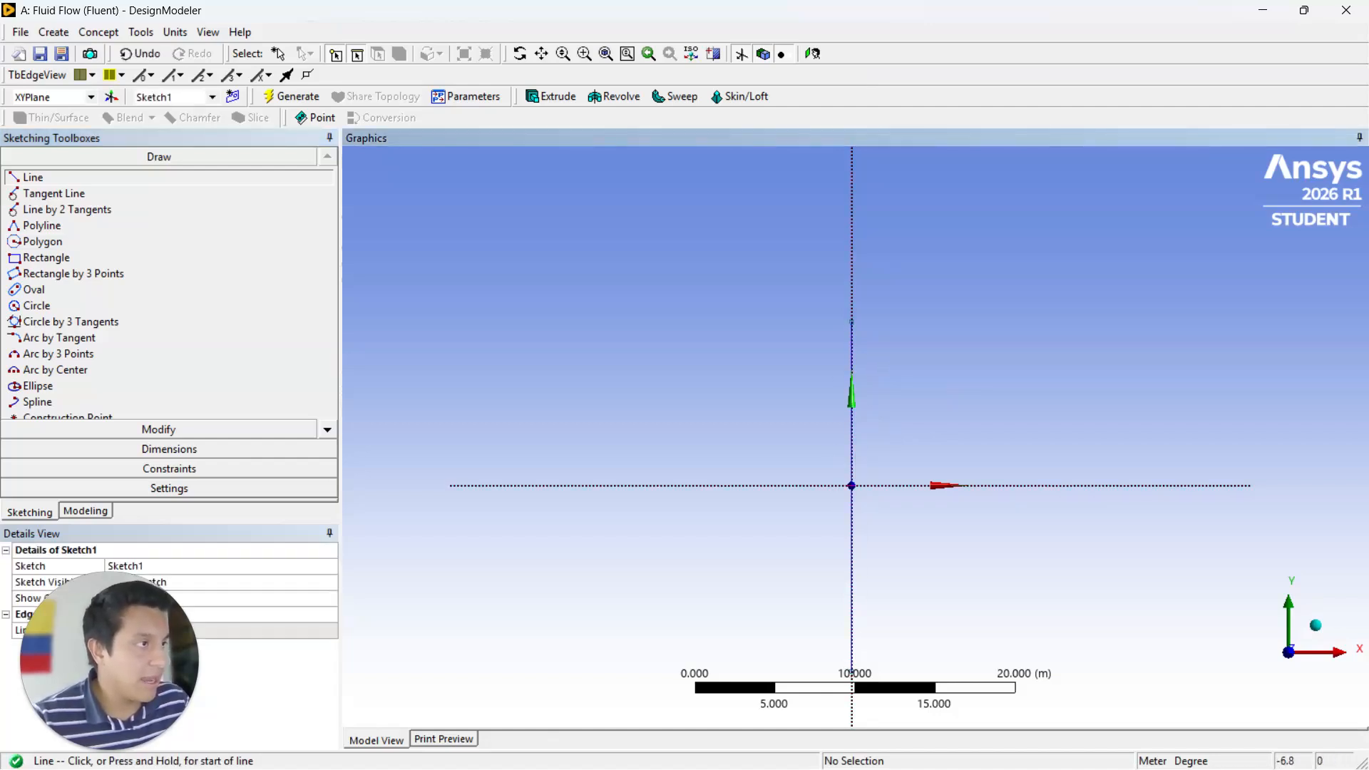
Step: Apply a Midpoint constraint to center the vertical line on the origin
click(224, 469)
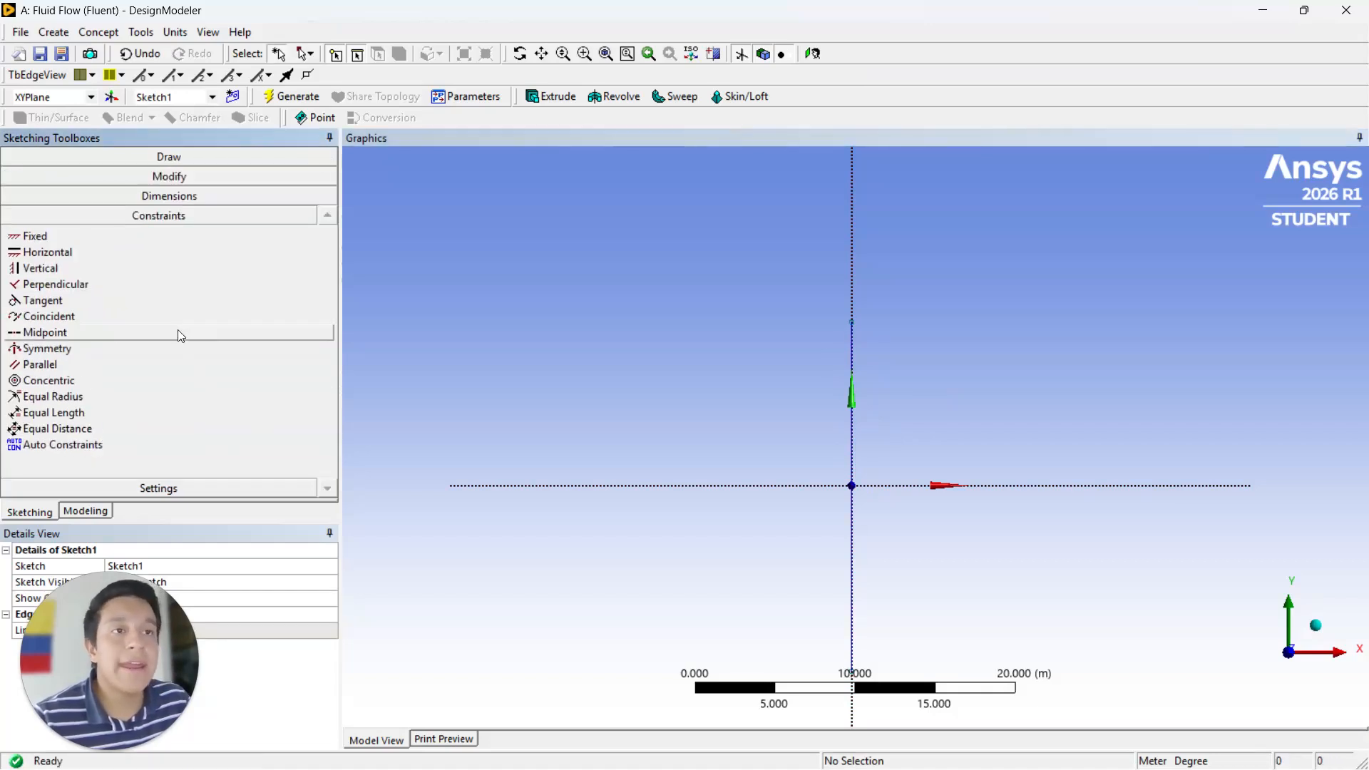
click(71, 334)
scroll(850, 492, up, 4)
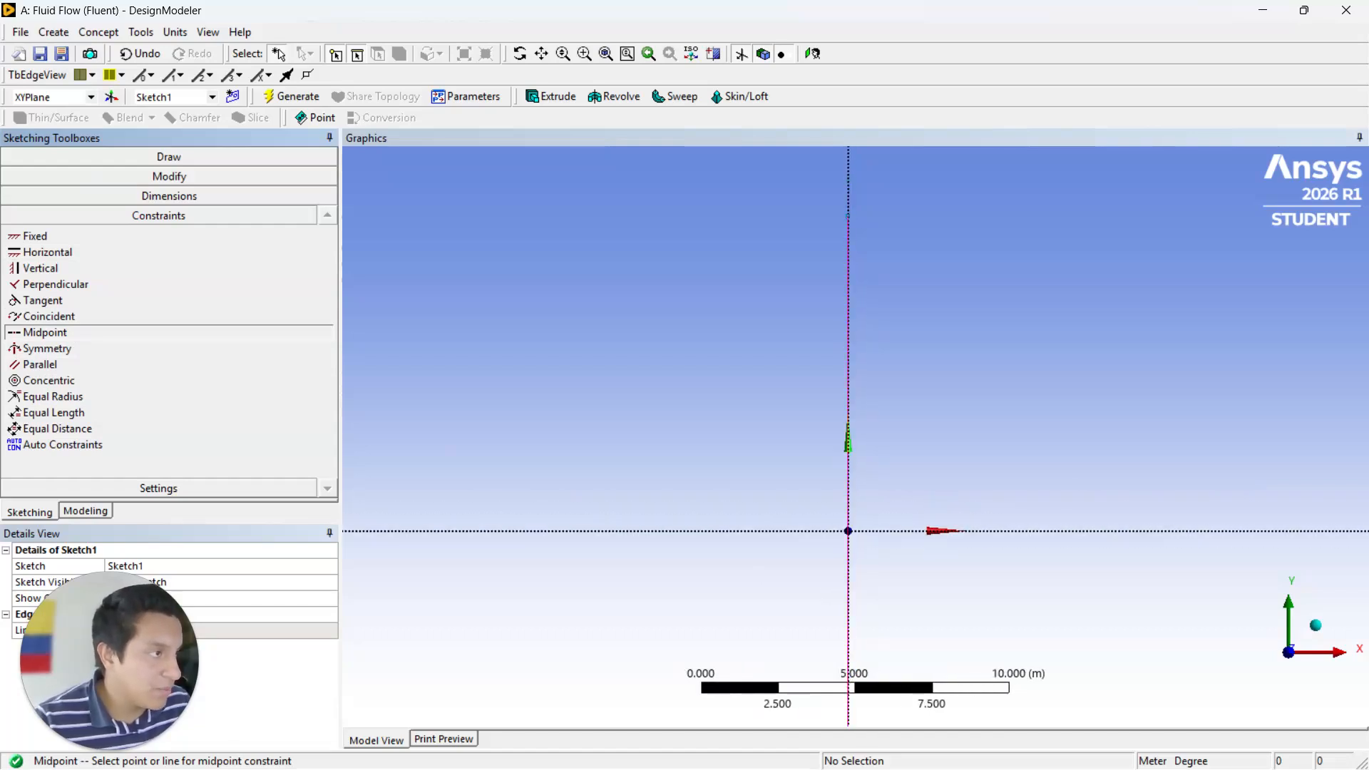
click(846, 540)
click(859, 534)
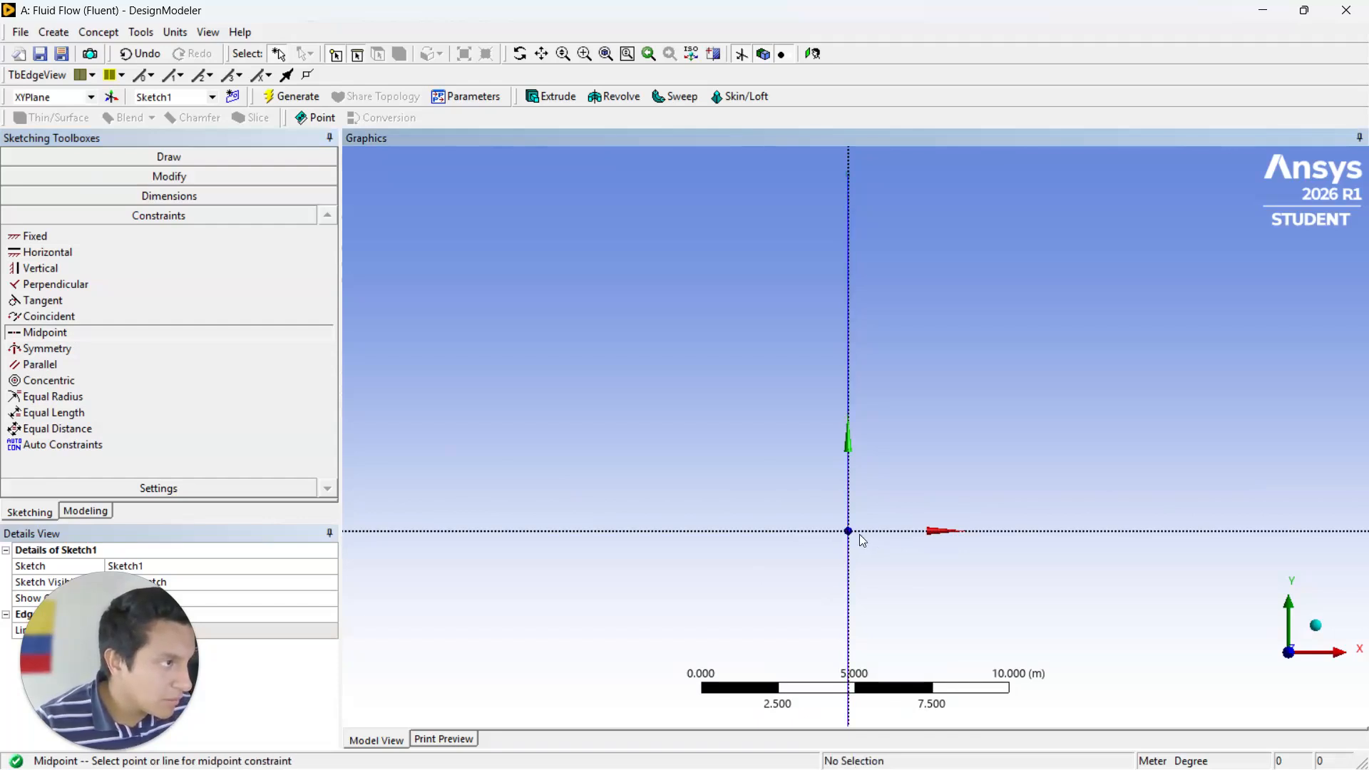
scroll(711, 532, down, 2)
scroll(711, 532, down, 2)
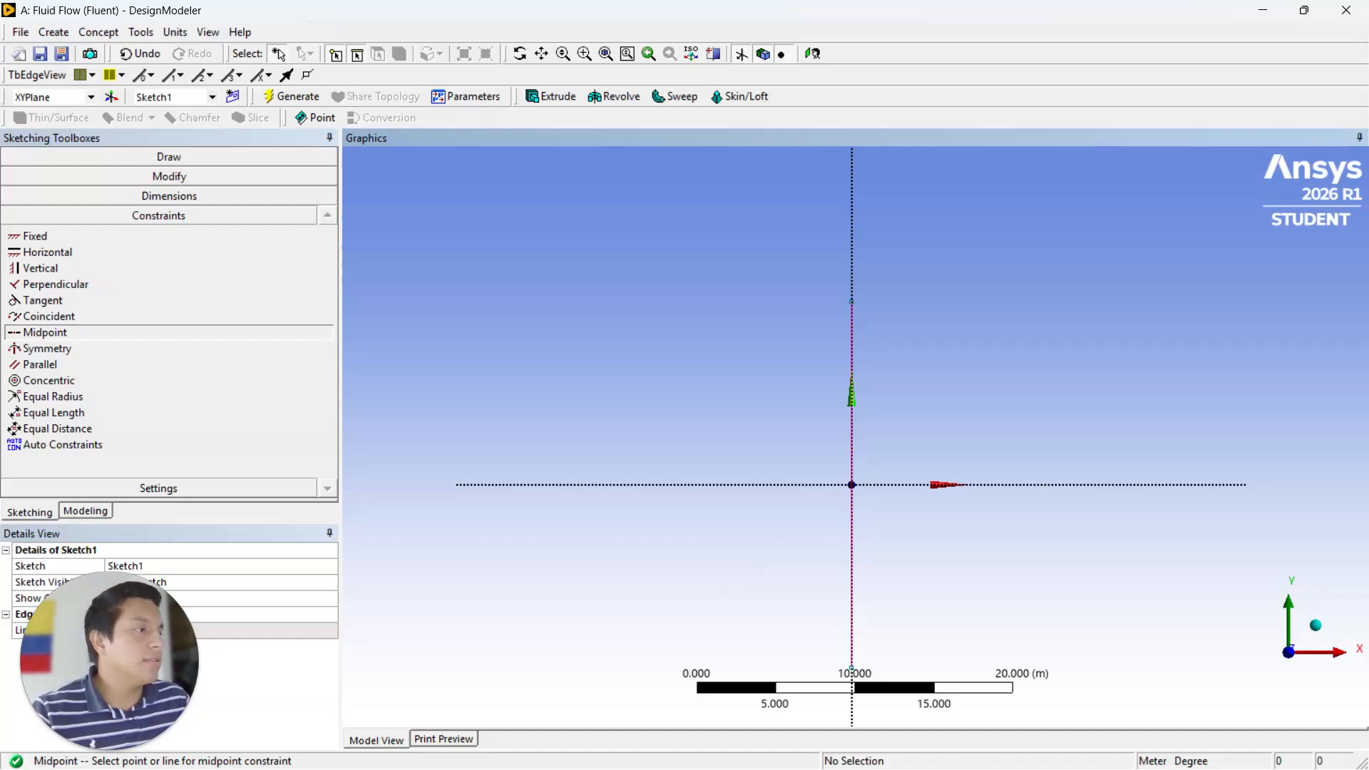
scroll(697, 538, down, 1)
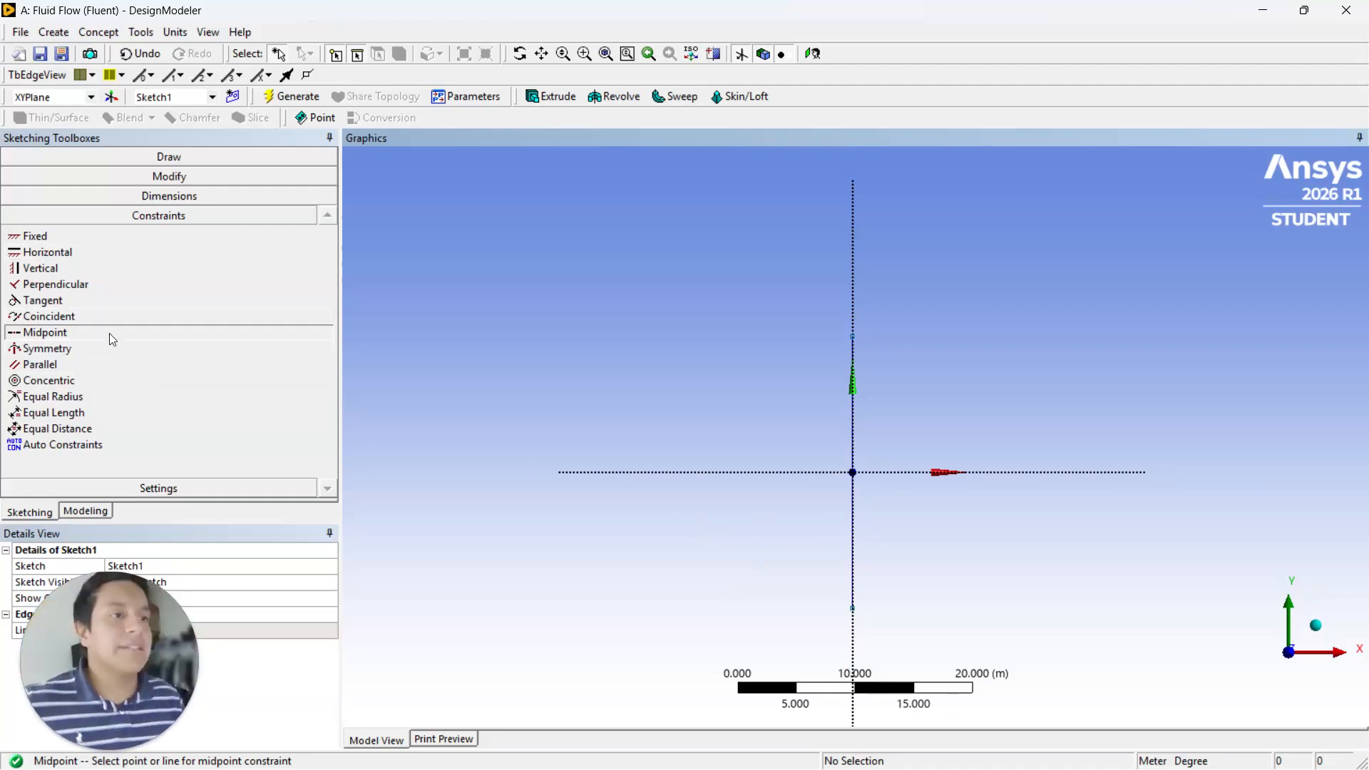
Step: Add a General dimension for the vertical line's length, placed to the line's left
click(194, 196)
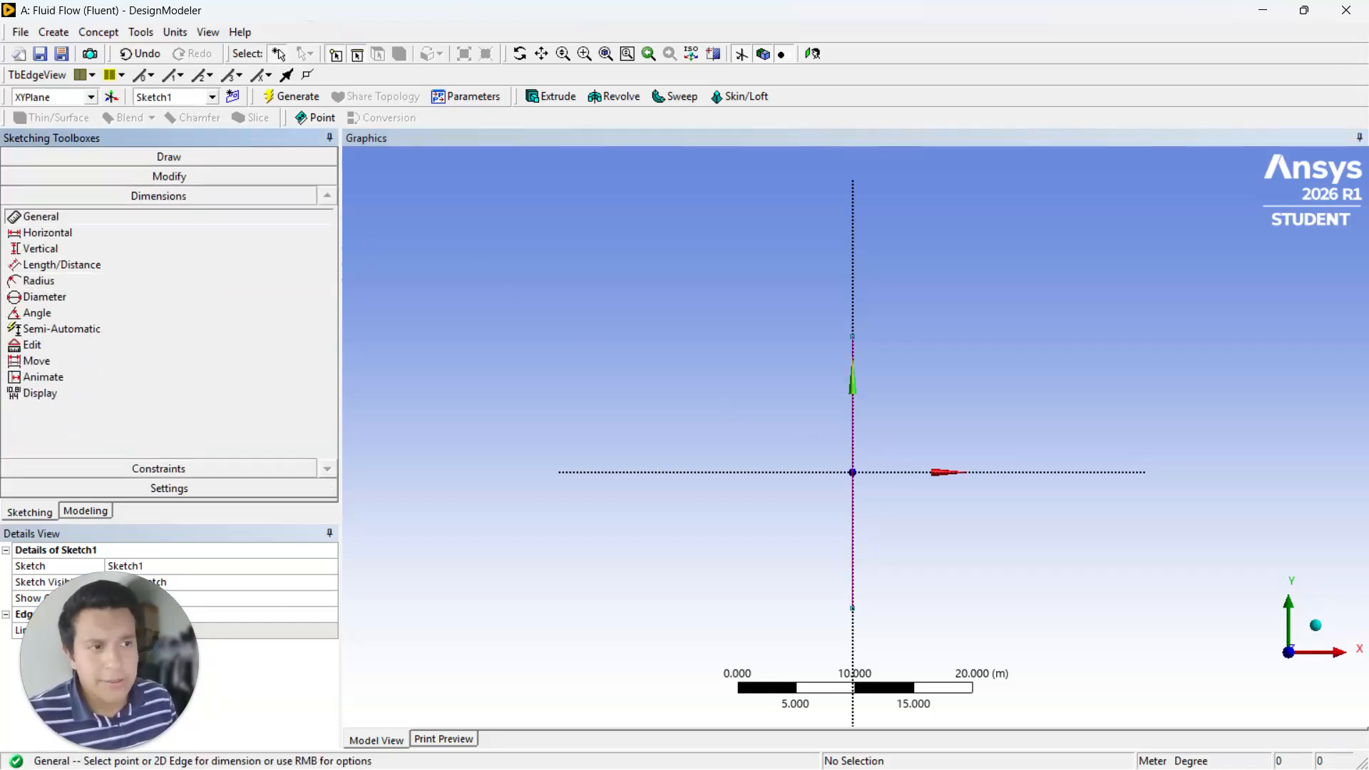
click(852, 456)
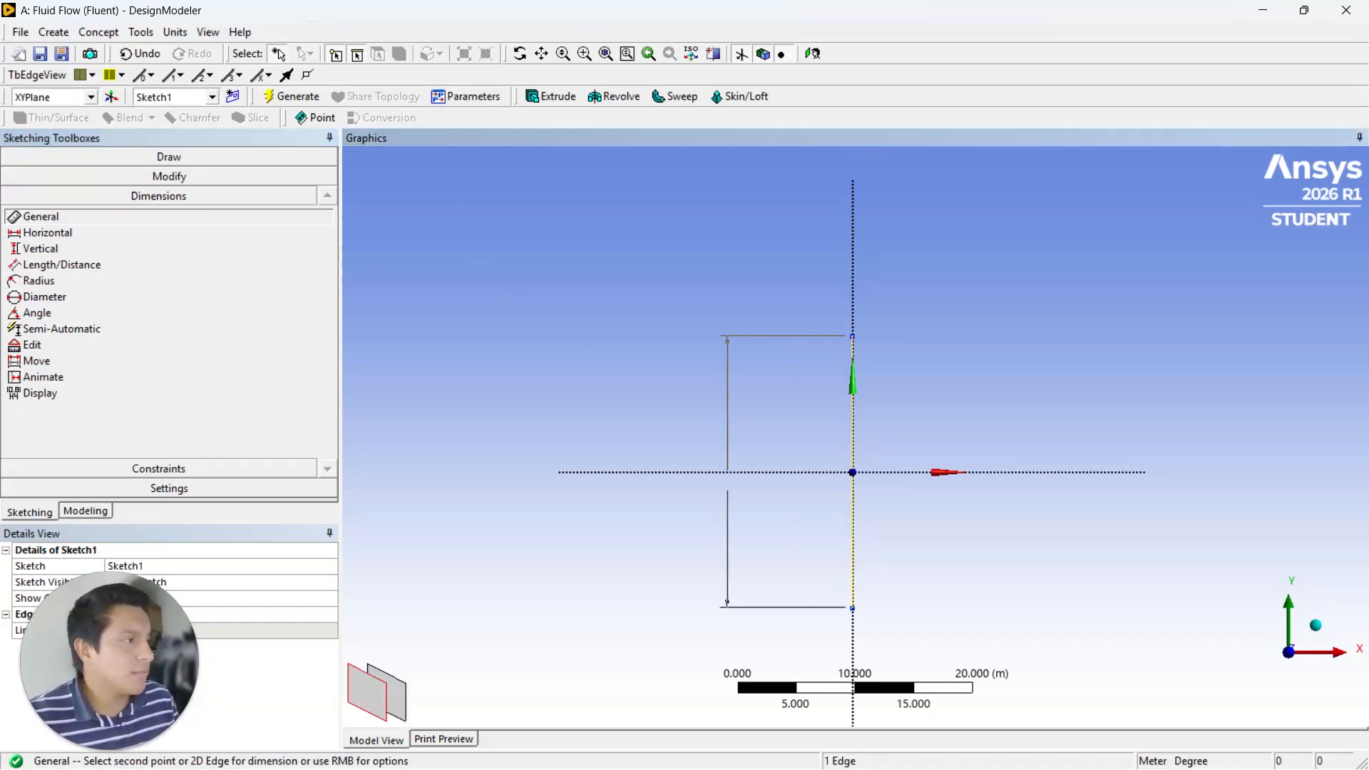
click(730, 491)
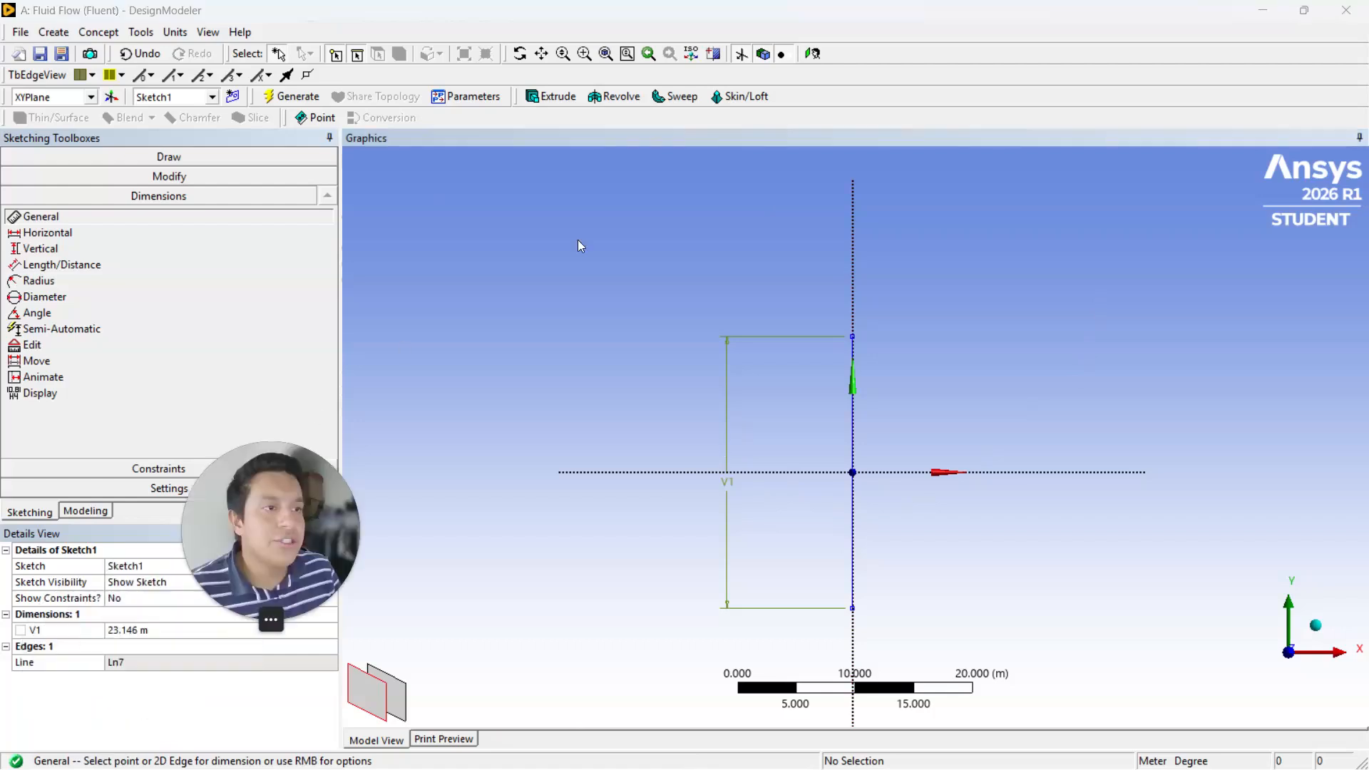
click(159, 644)
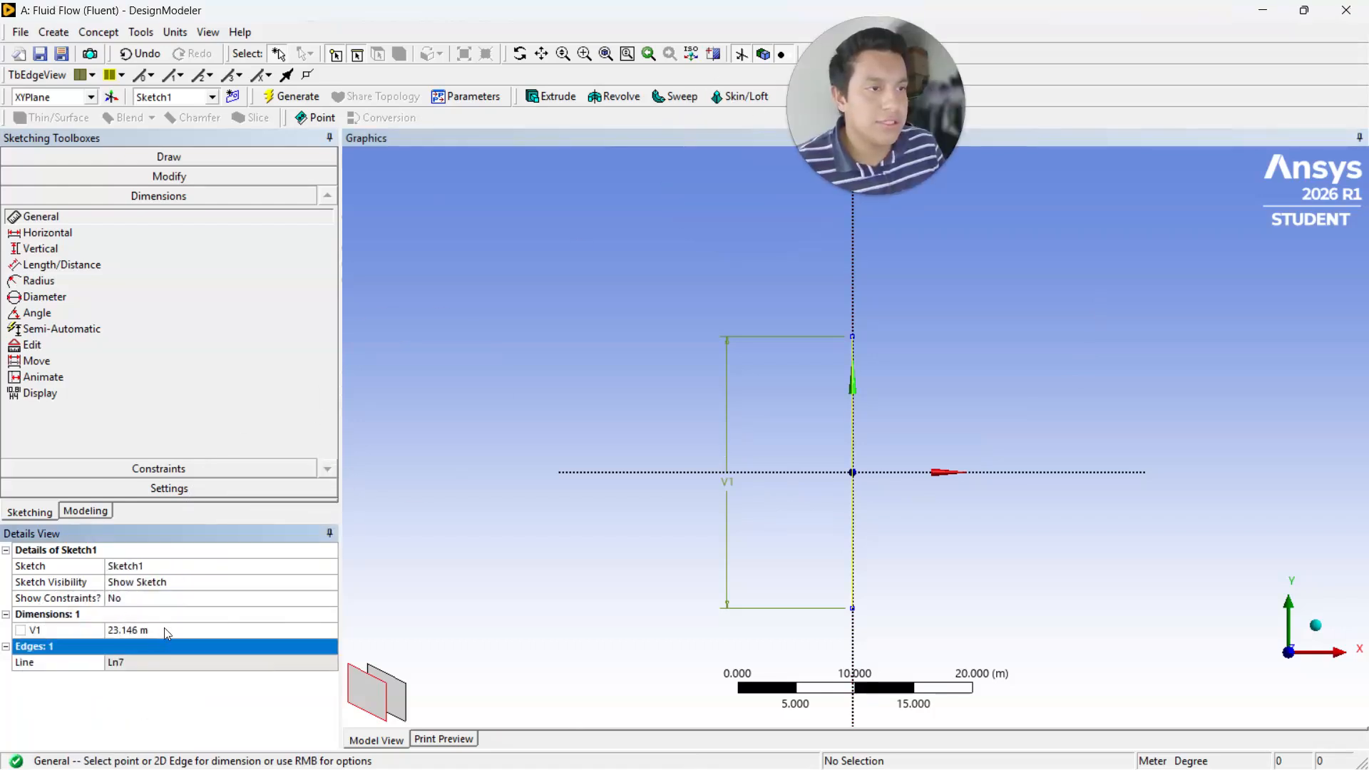
Step: Change the length unit to inches and set the vertical line's length dimension to 22 in
click(189, 34)
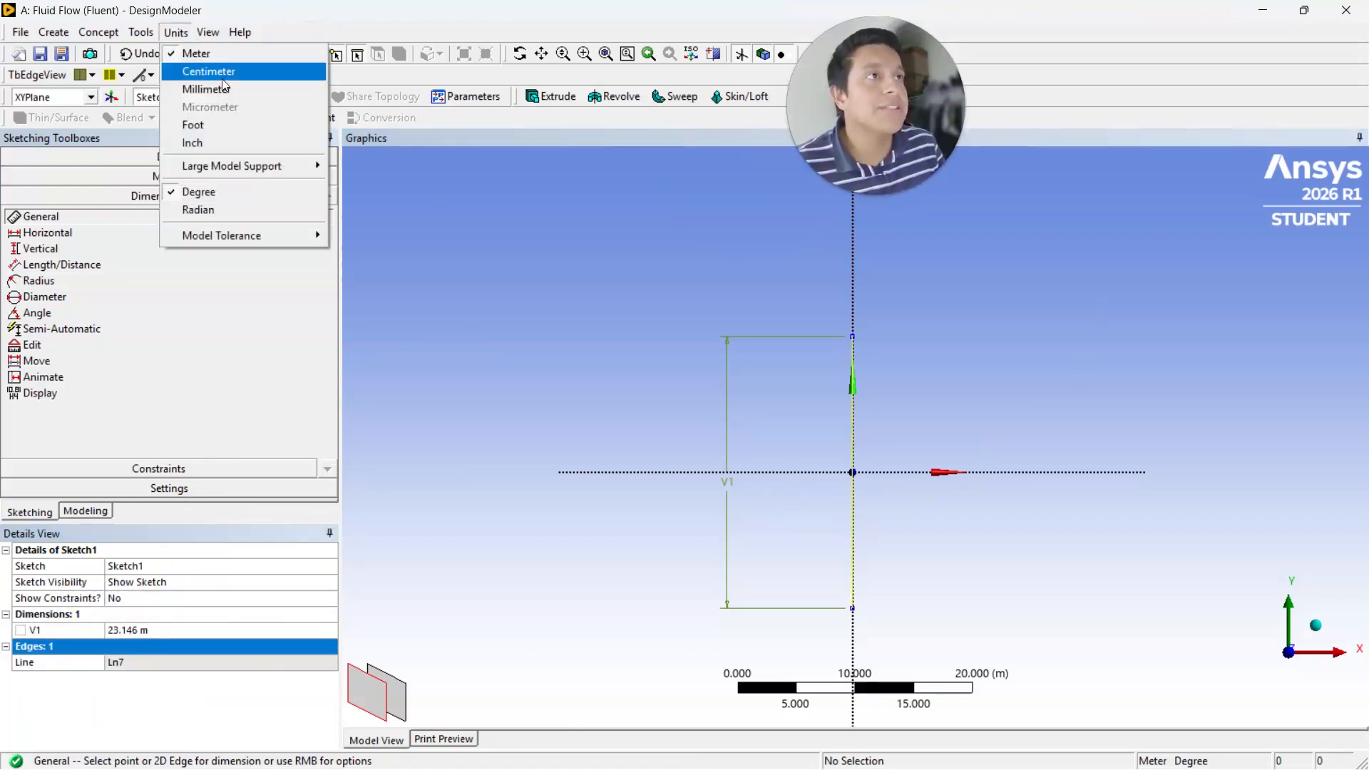
click(227, 144)
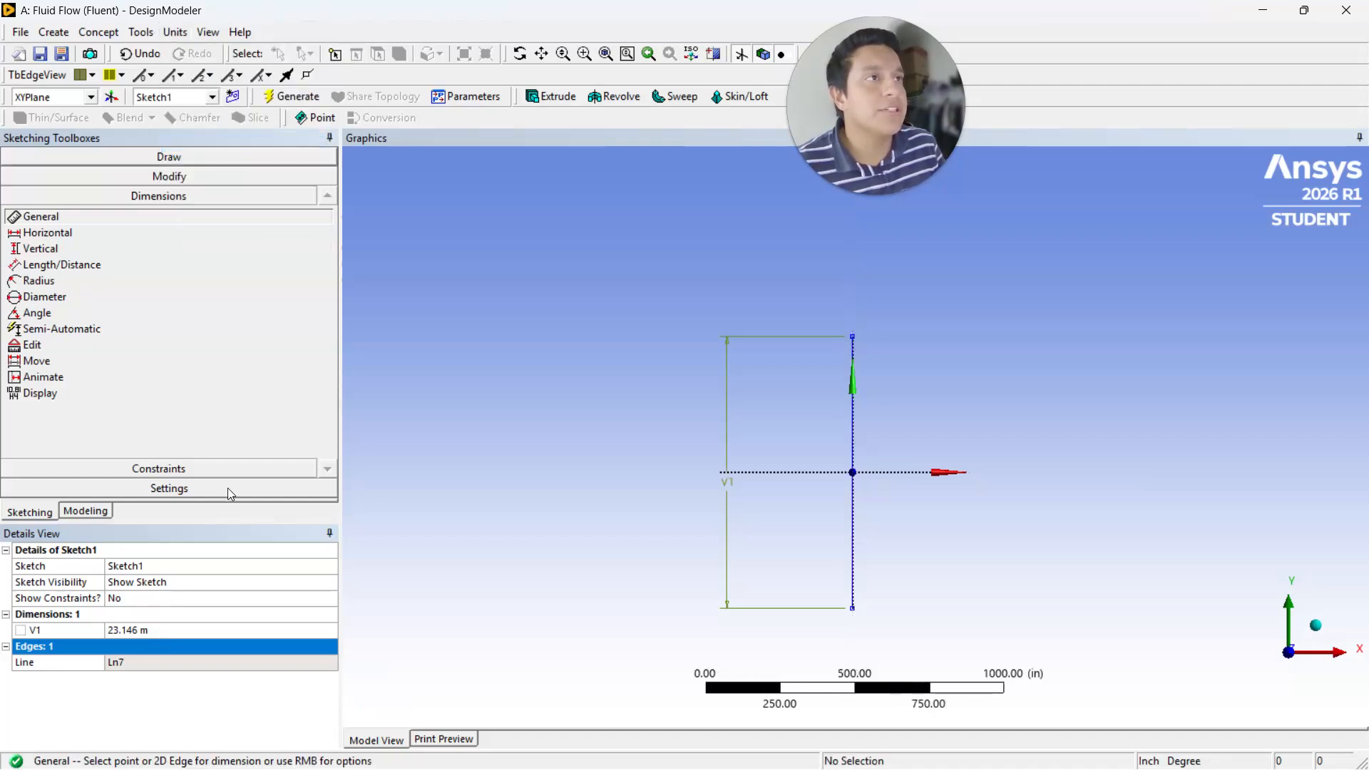
click(133, 634)
text(22)
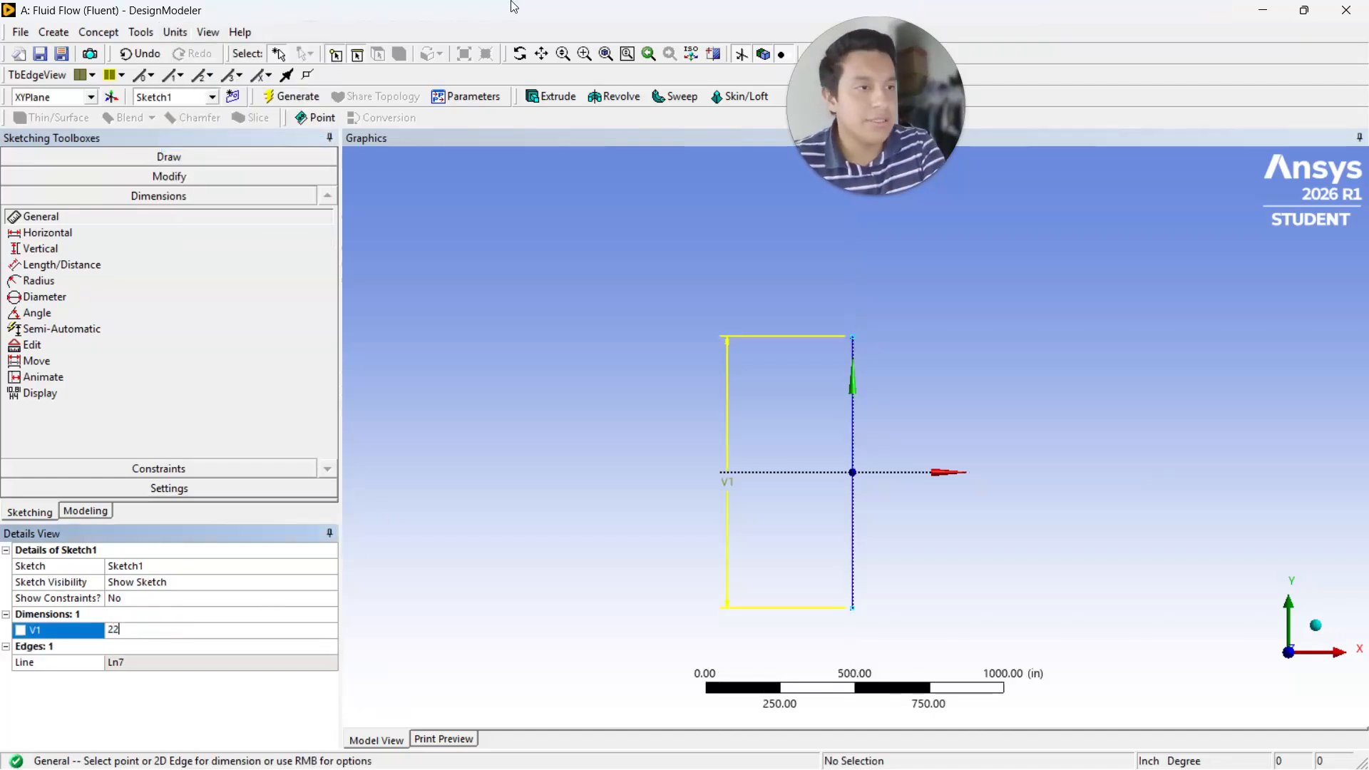
key(Return)
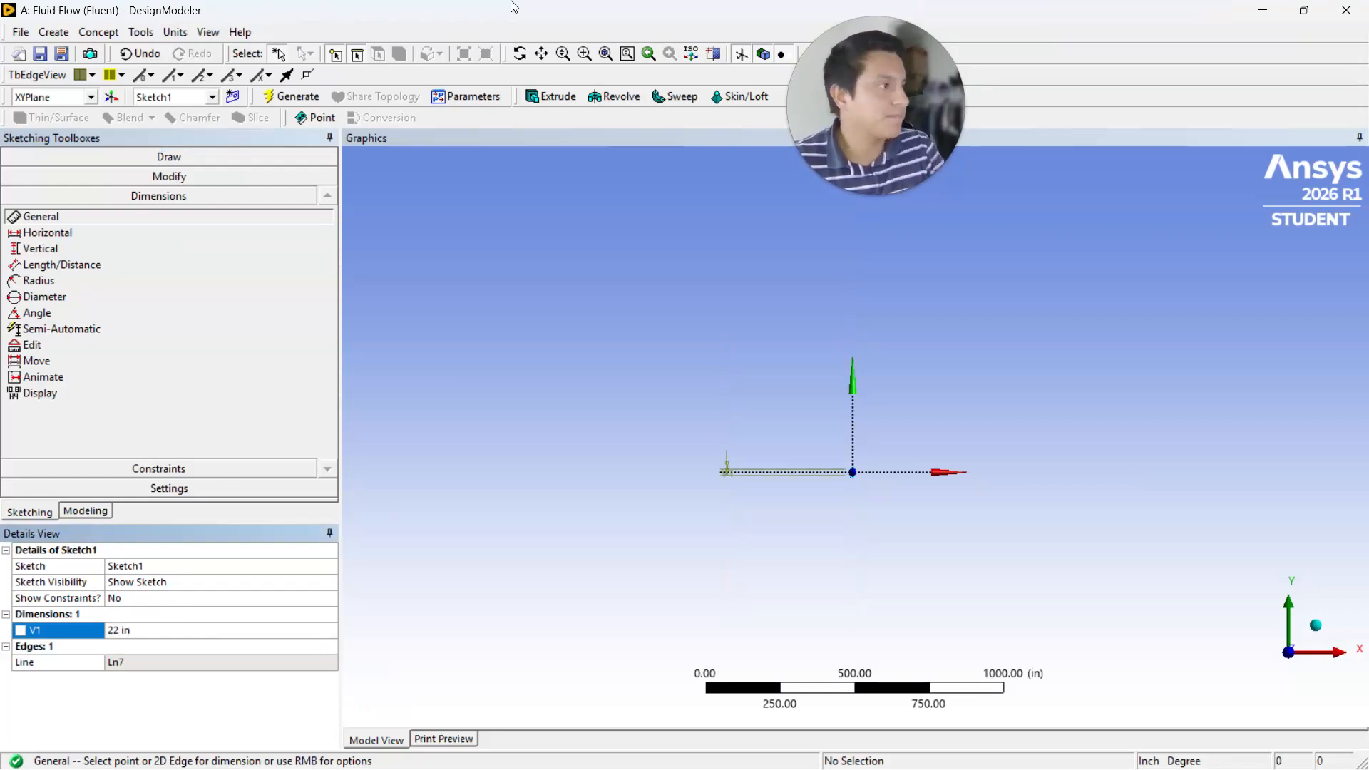
scroll(953, 514, up, 2)
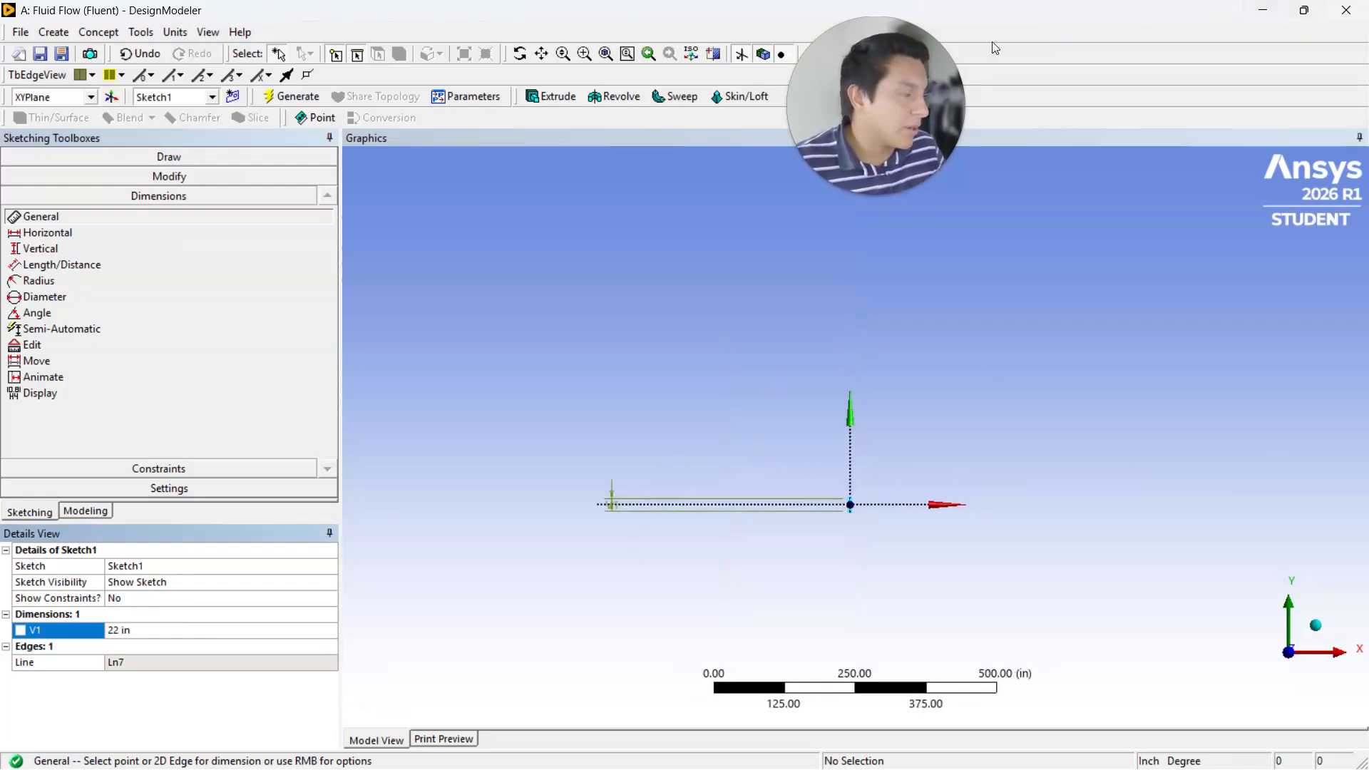
right_drag(779, 437, 918, 557)
right_drag(688, 330, 962, 571)
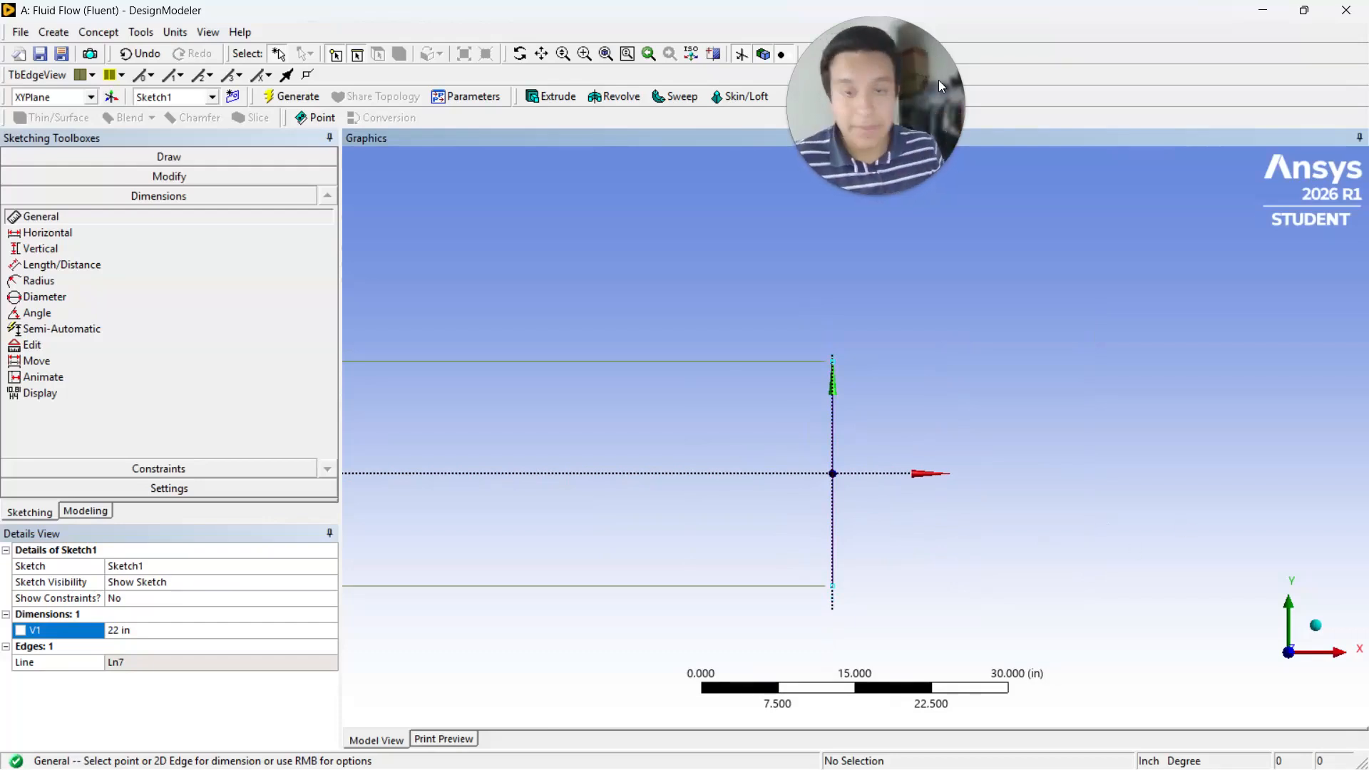
drag(857, 96, 668, 99)
scroll(859, 456, down, 1)
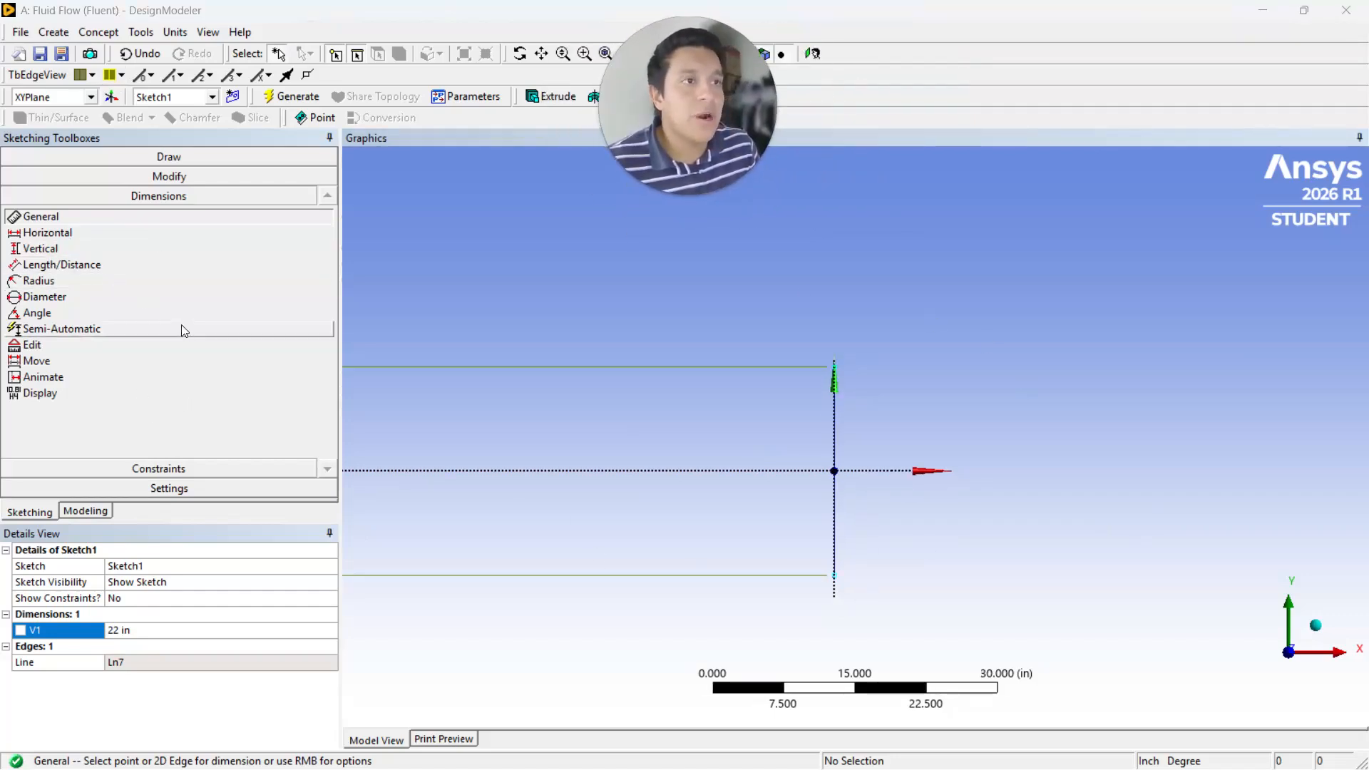
click(30, 521)
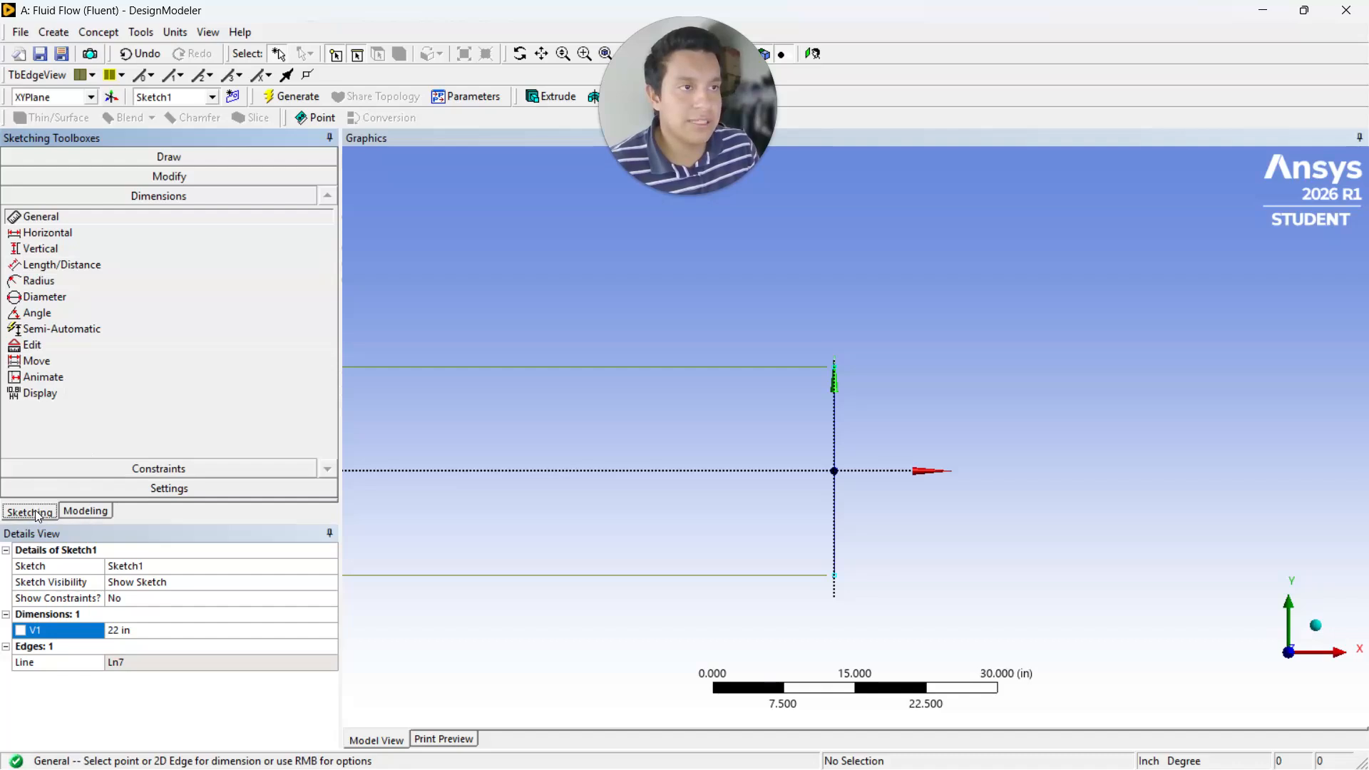
Step: Sketch a horizontal line about 41 in long from the vertical line's lower endpoint in the positive X direction
click(196, 468)
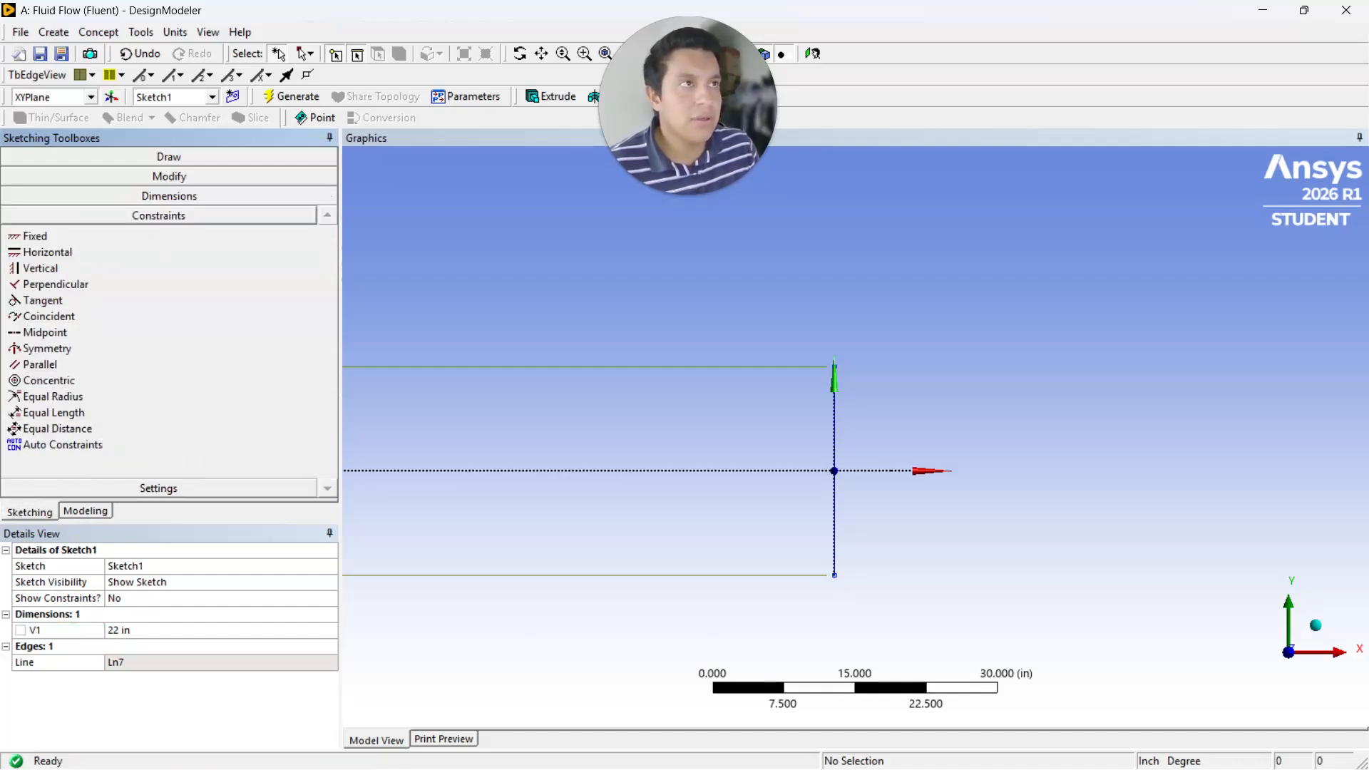
click(182, 157)
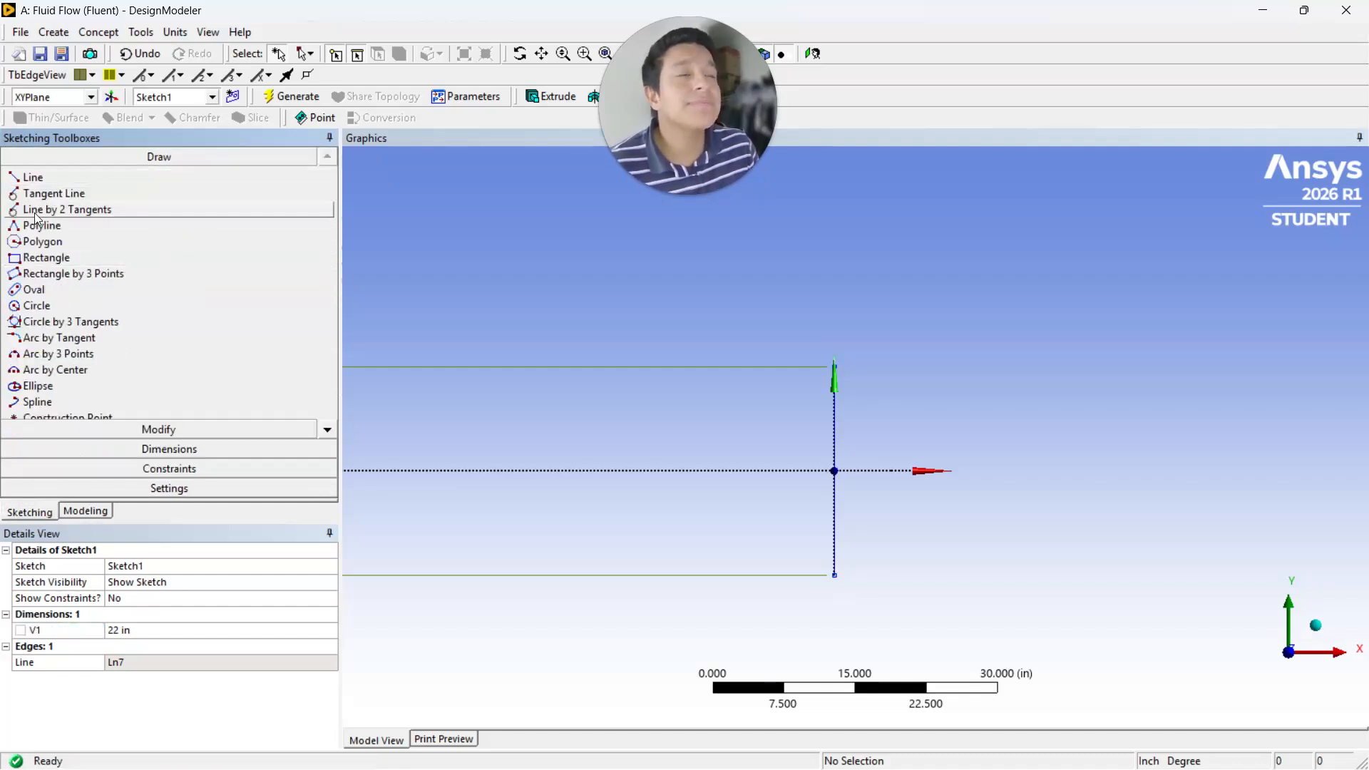
click(36, 178)
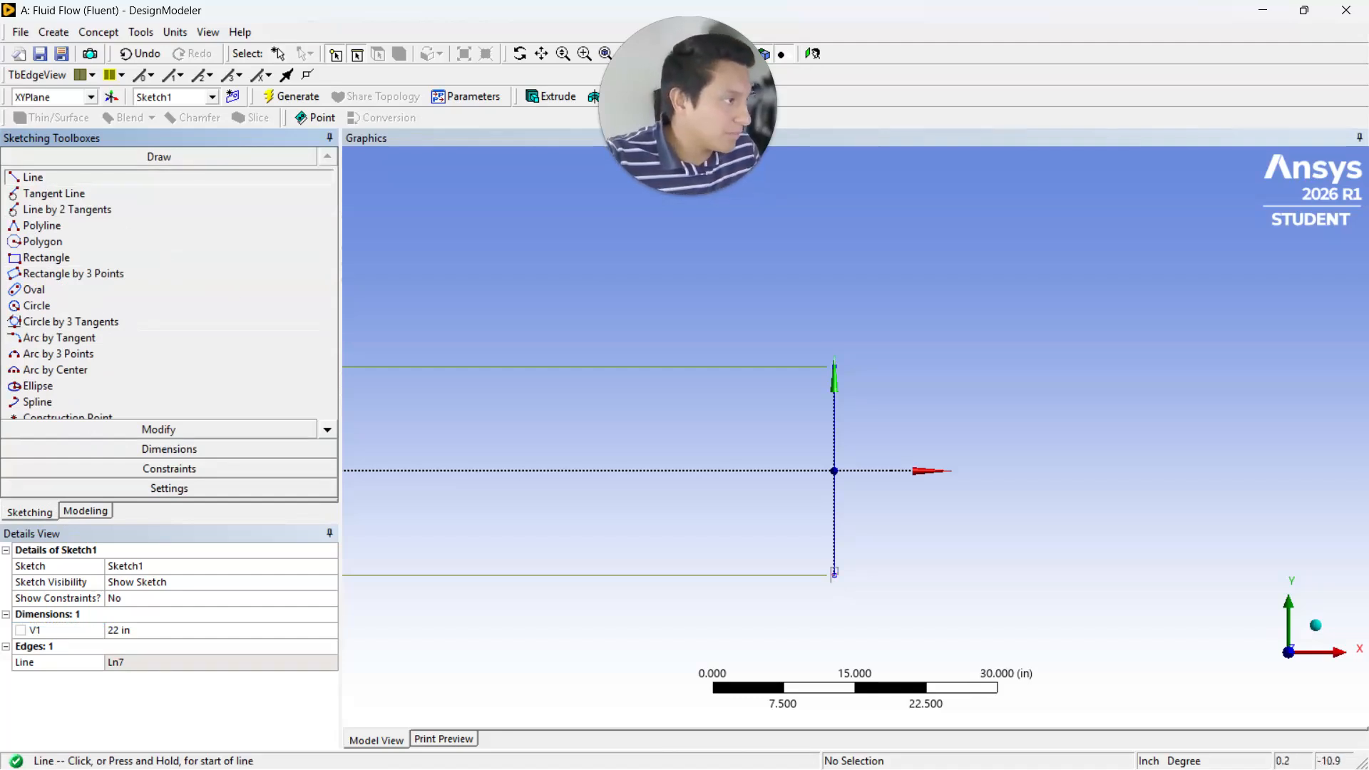
click(834, 572)
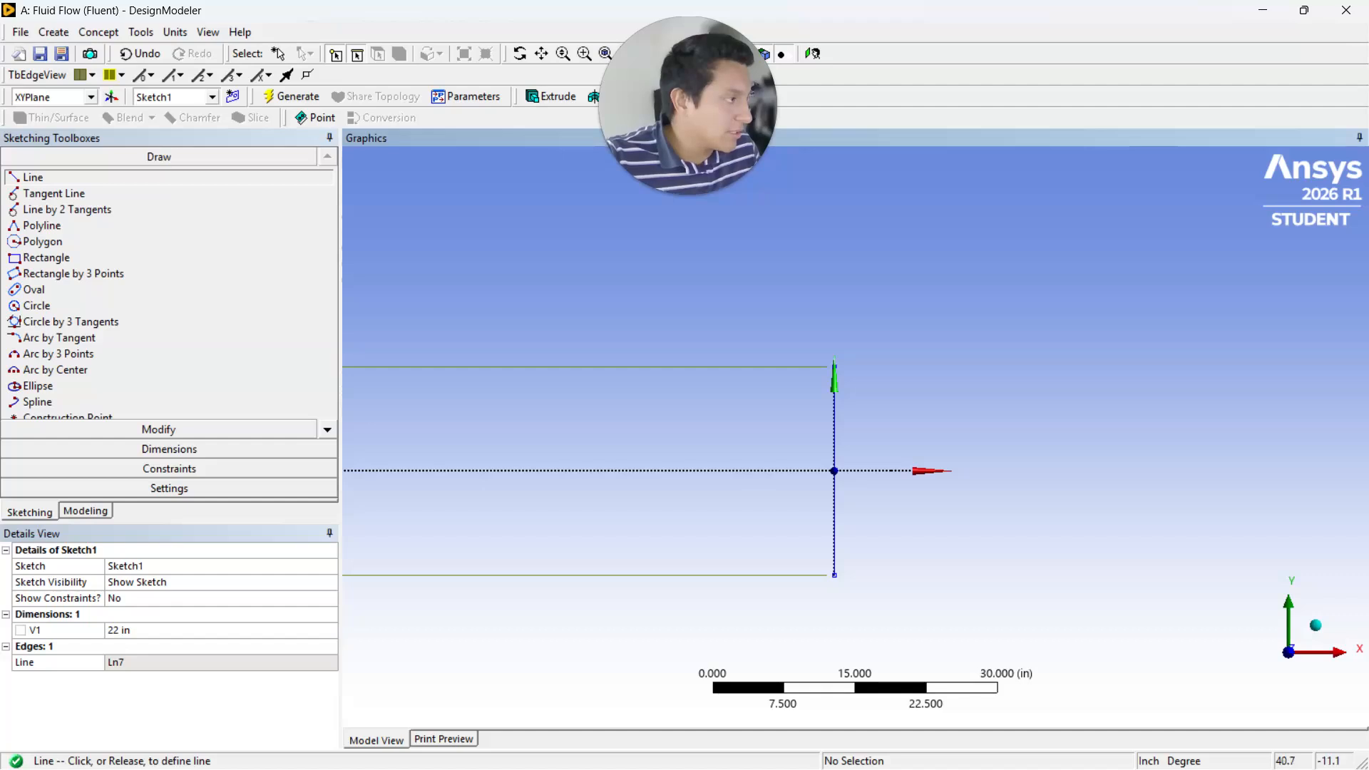
click(1222, 575)
scroll(1222, 574, down, 1)
scroll(1155, 541, down, 1)
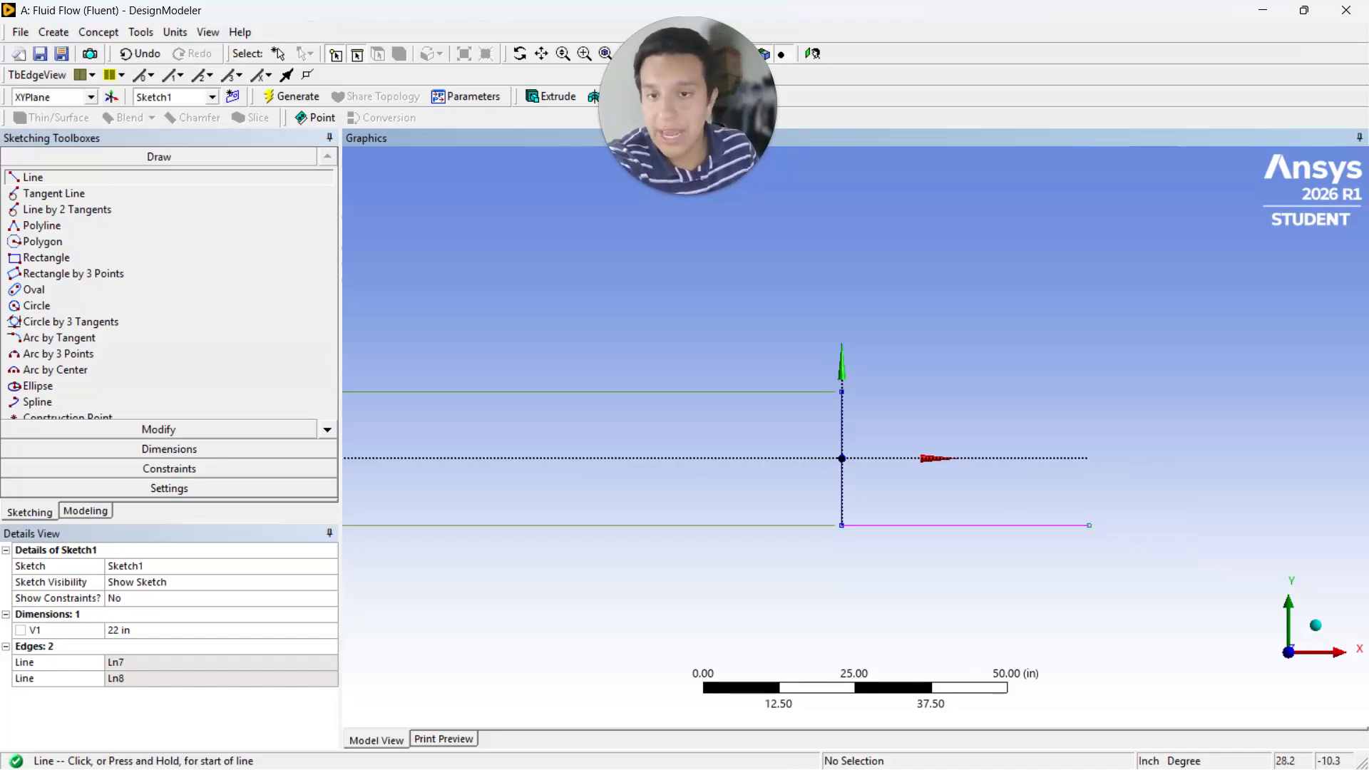
scroll(1125, 543, up, 1)
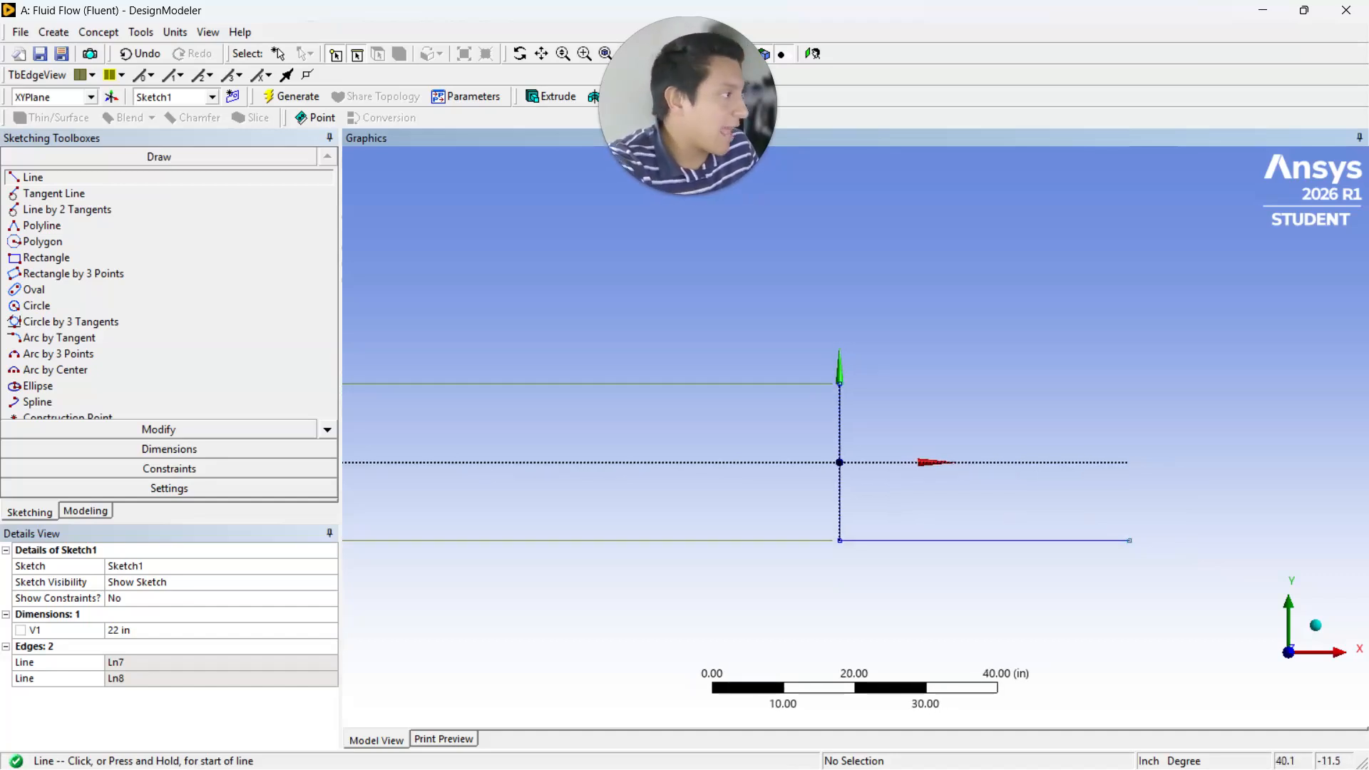
Step: Sketch a rising sloped line about 26 in long from the horizontal line's free end to just below the X axis
click(1128, 541)
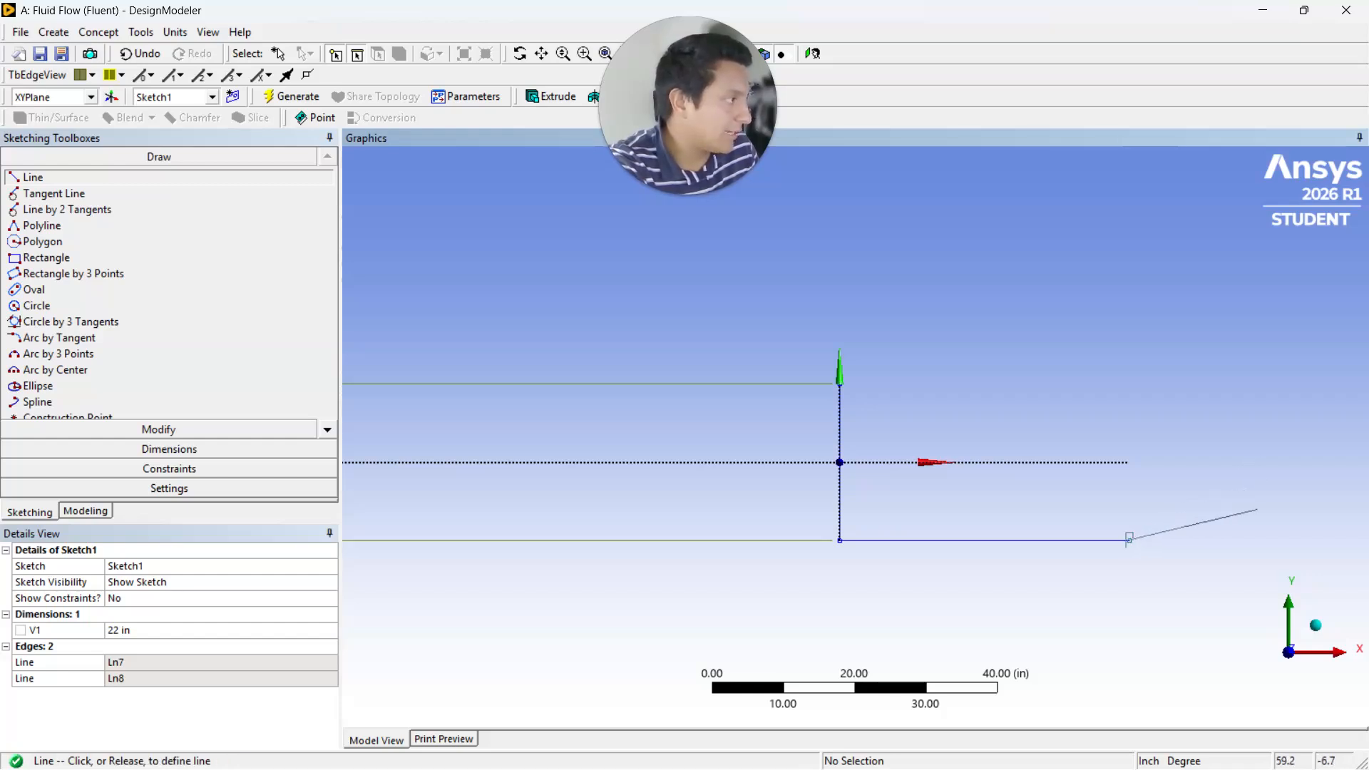
scroll(1330, 486, down, 1)
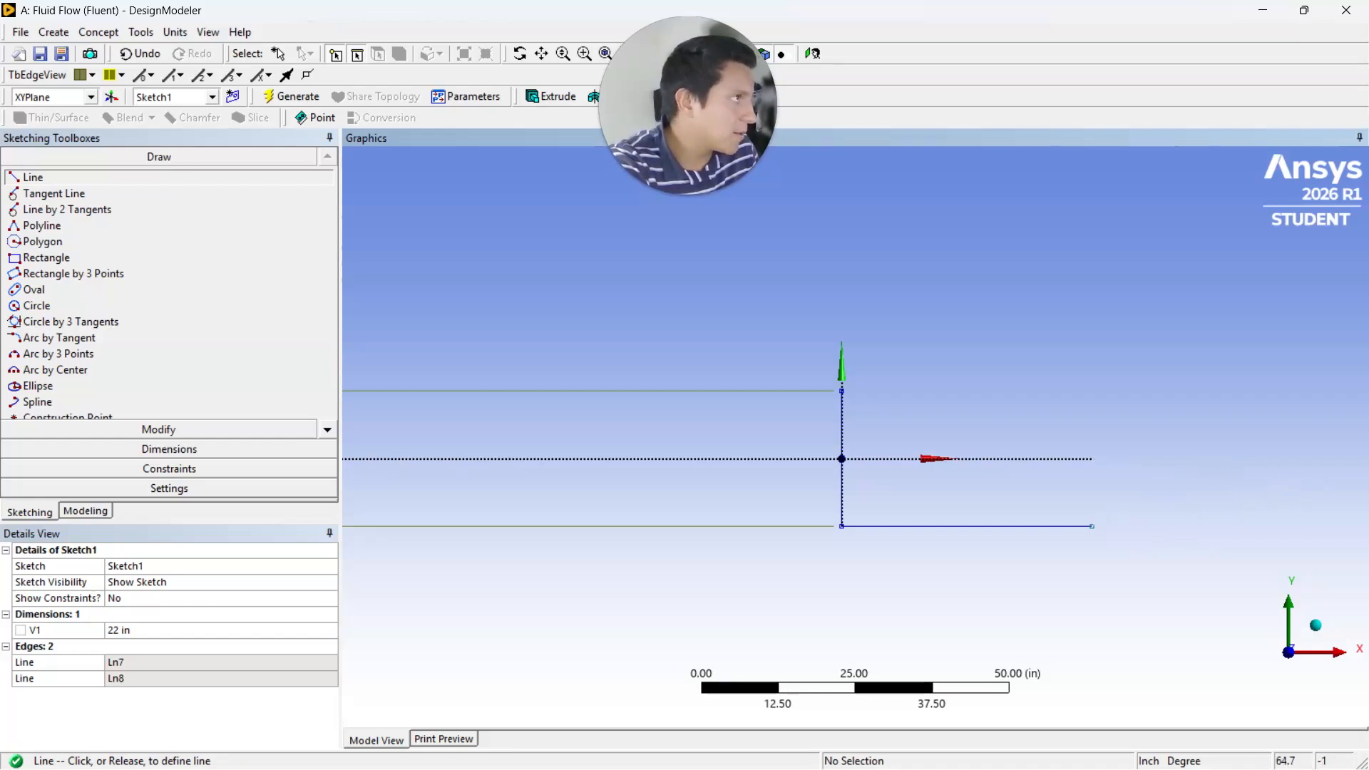
click(1243, 468)
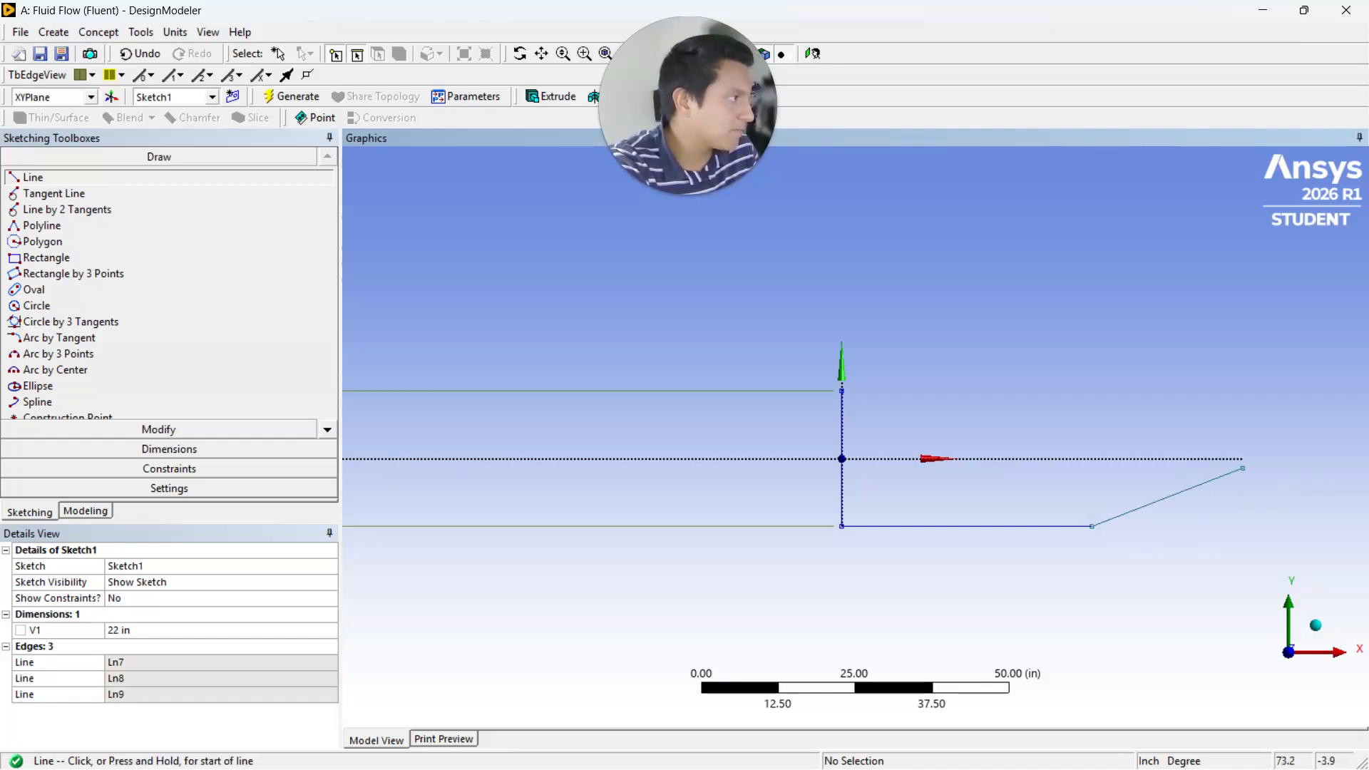
Step: Sketch a horizontal line about 26 in long from the rising line's upper end, parallel to and just below the X axis
scroll(1247, 464, down, 1)
click(1167, 462)
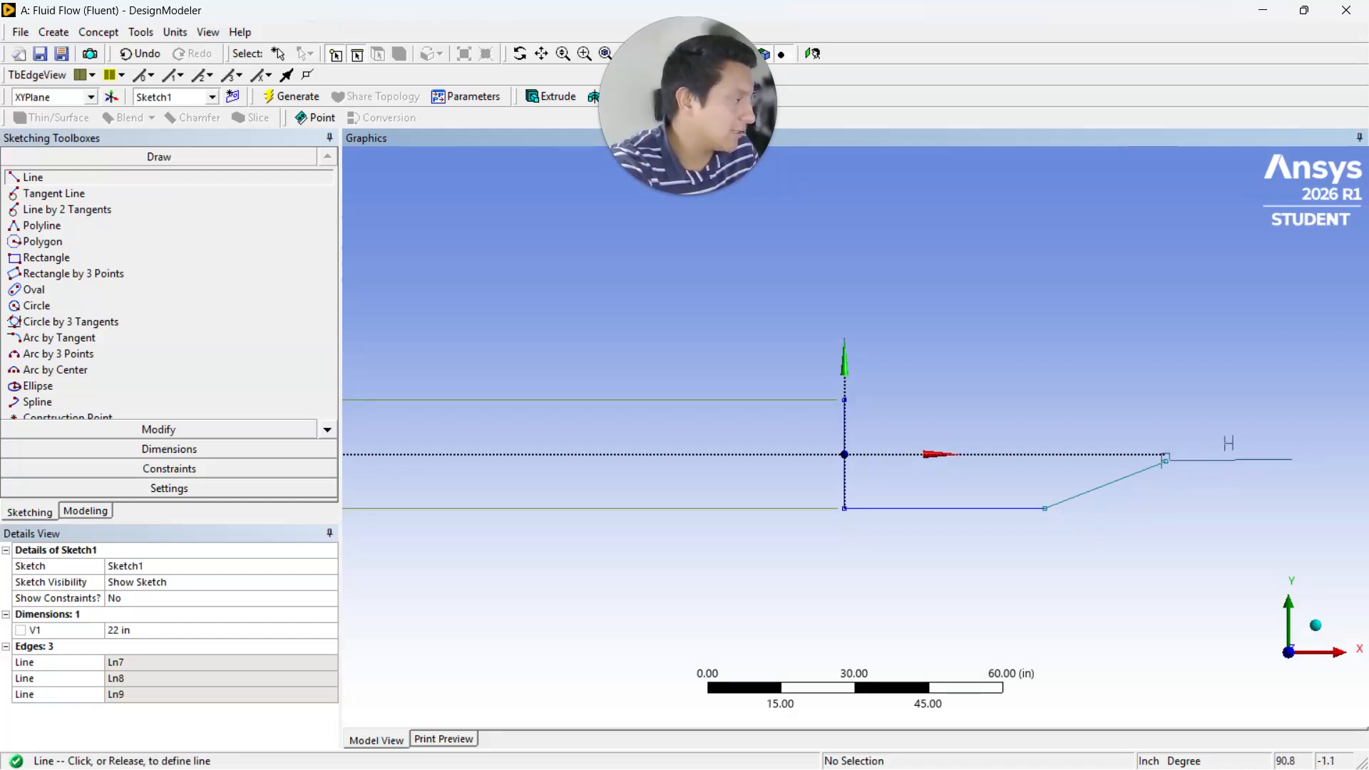
click(1296, 460)
scroll(1296, 460, down, 3)
scroll(1176, 448, down, 1)
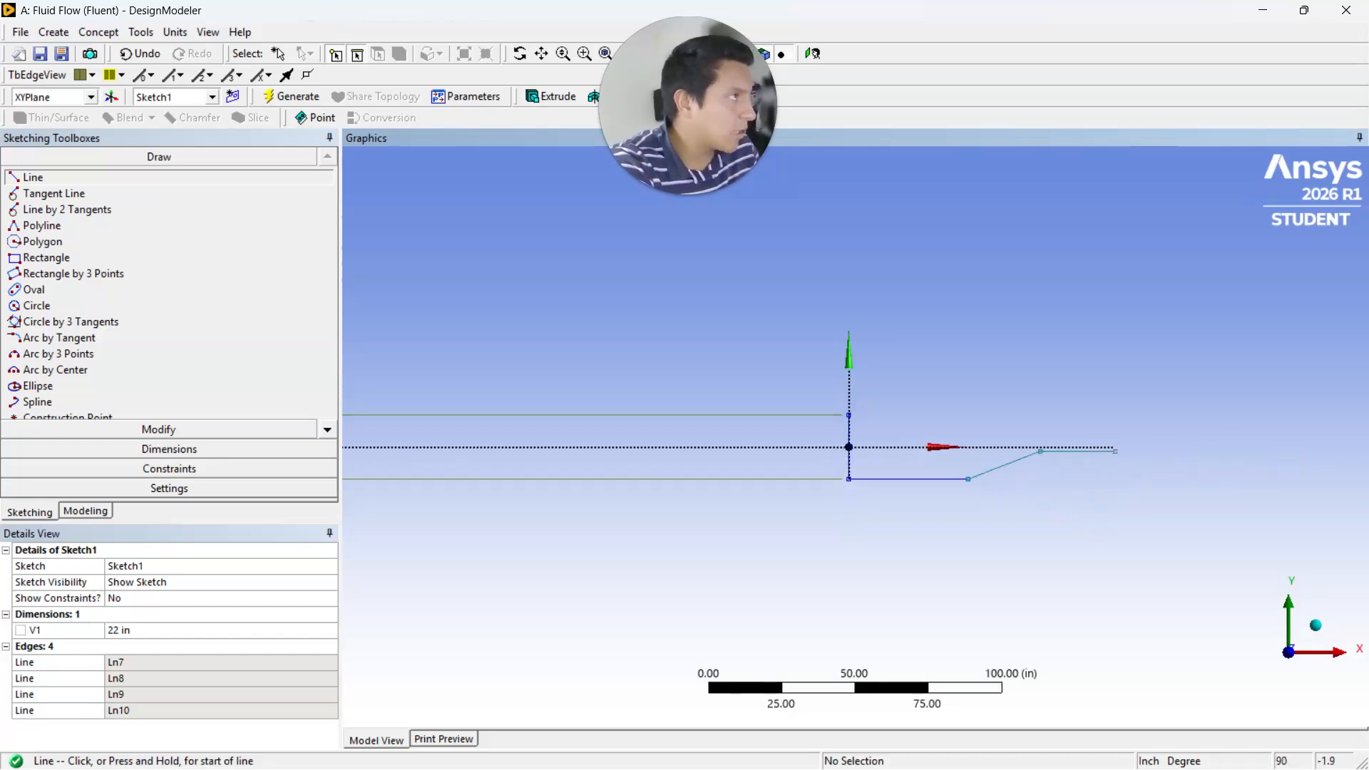
Step: Sketch a descending sloped line about 48 in long from the free end of the horizontal line just below the X axis
scroll(1102, 450, up, 2)
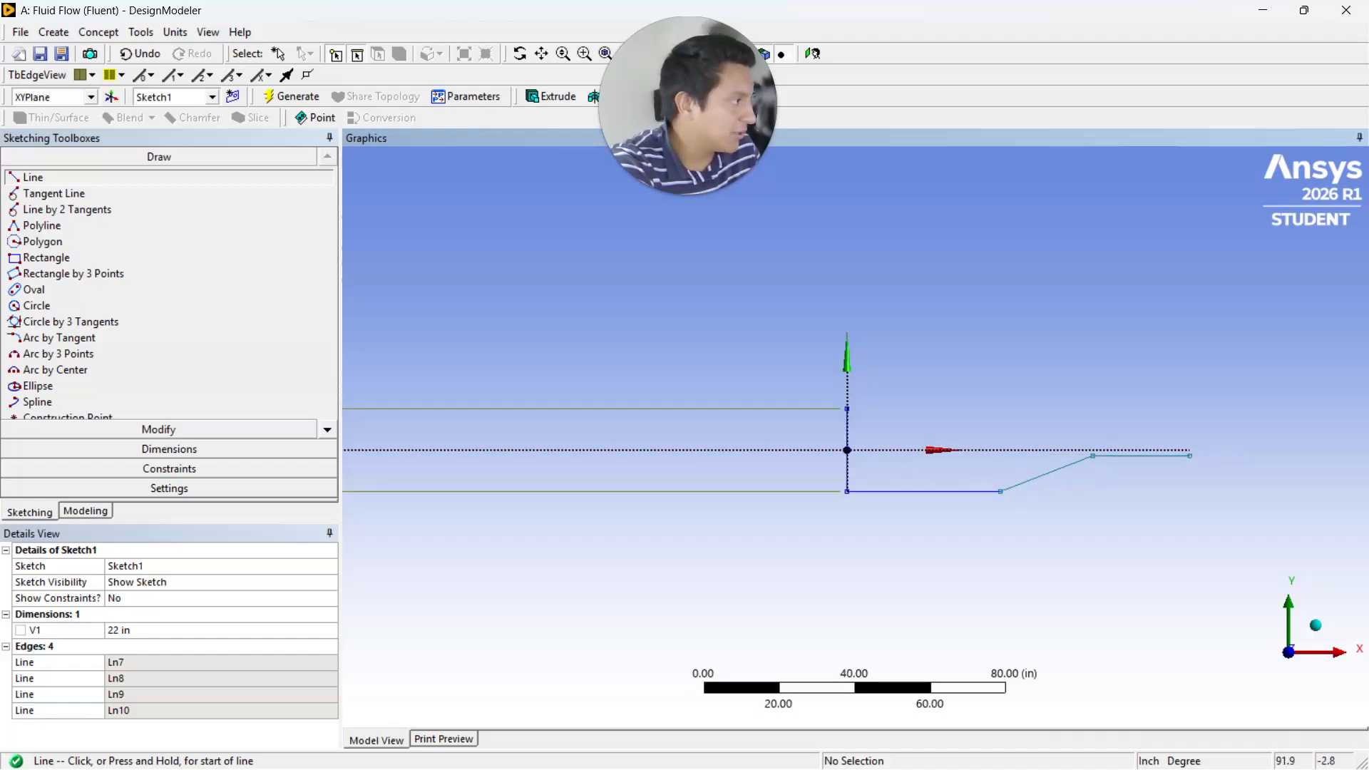
click(1189, 452)
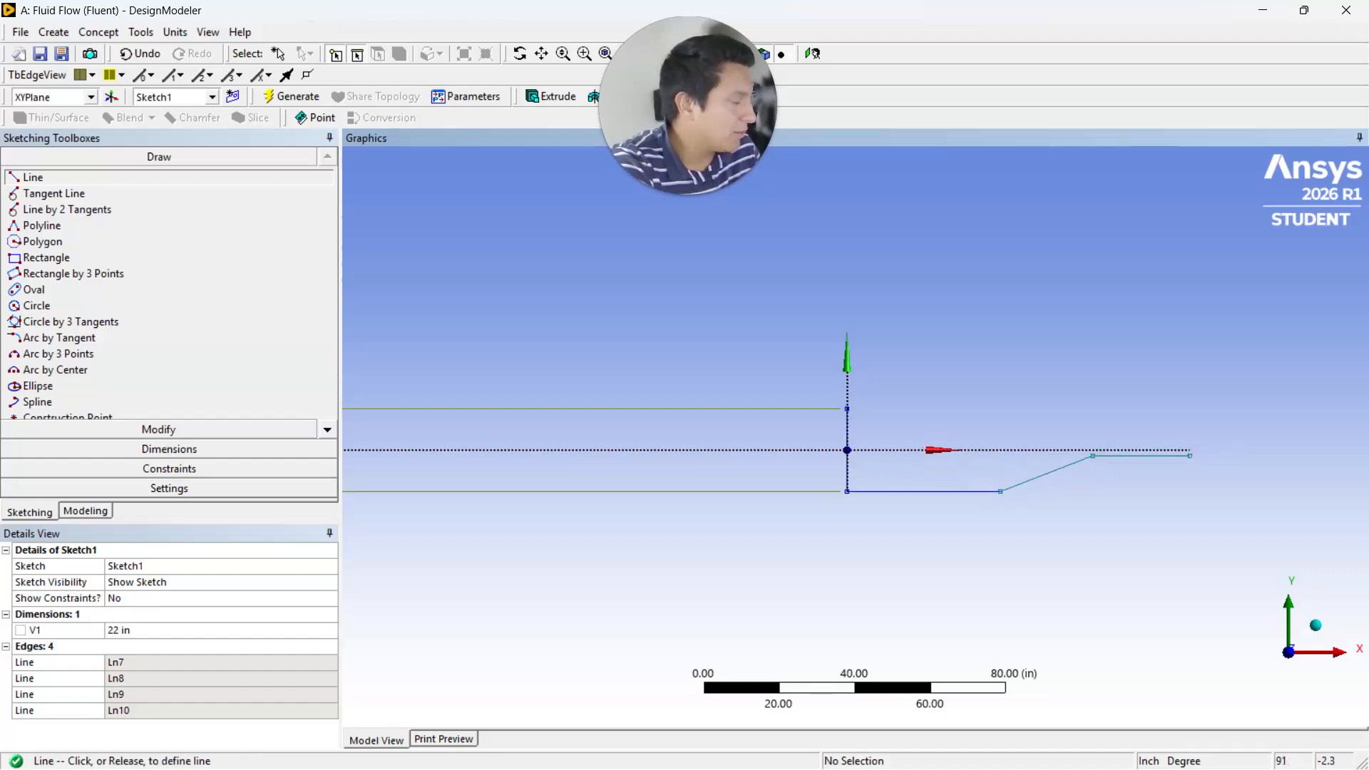
scroll(1240, 510, down, 2)
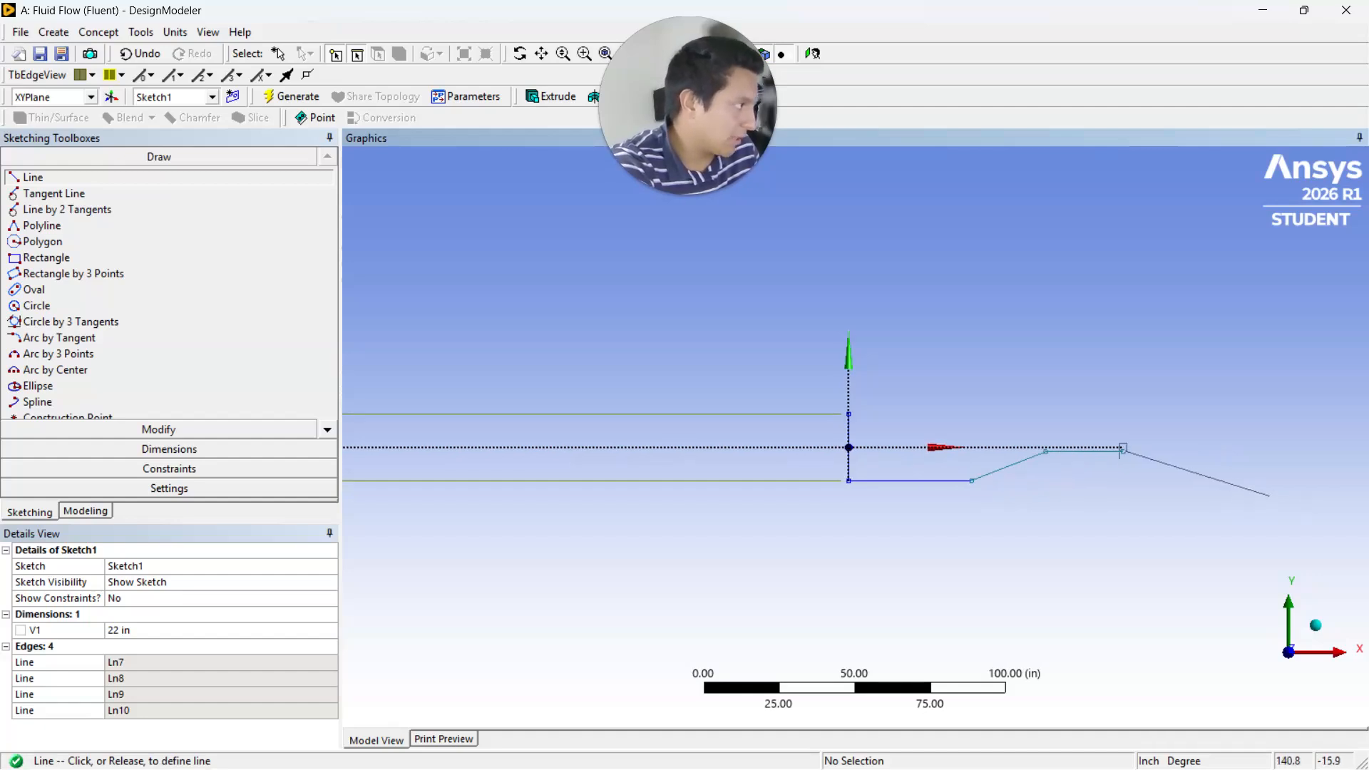
click(1264, 489)
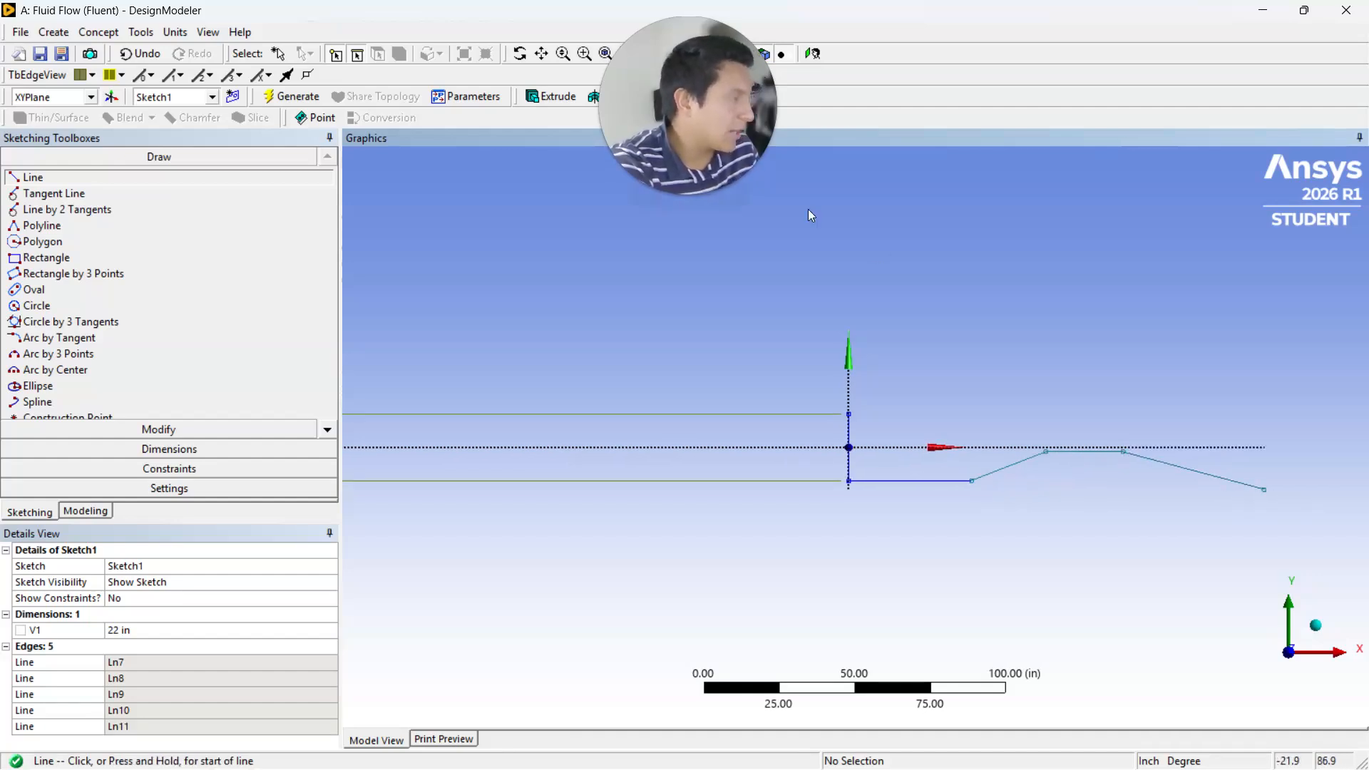
Step: Add a Vertical dimension between the X axis and the horizontal line just below it, and set it to 3 in
scroll(1151, 451, up, 5)
scroll(1152, 450, down, 5)
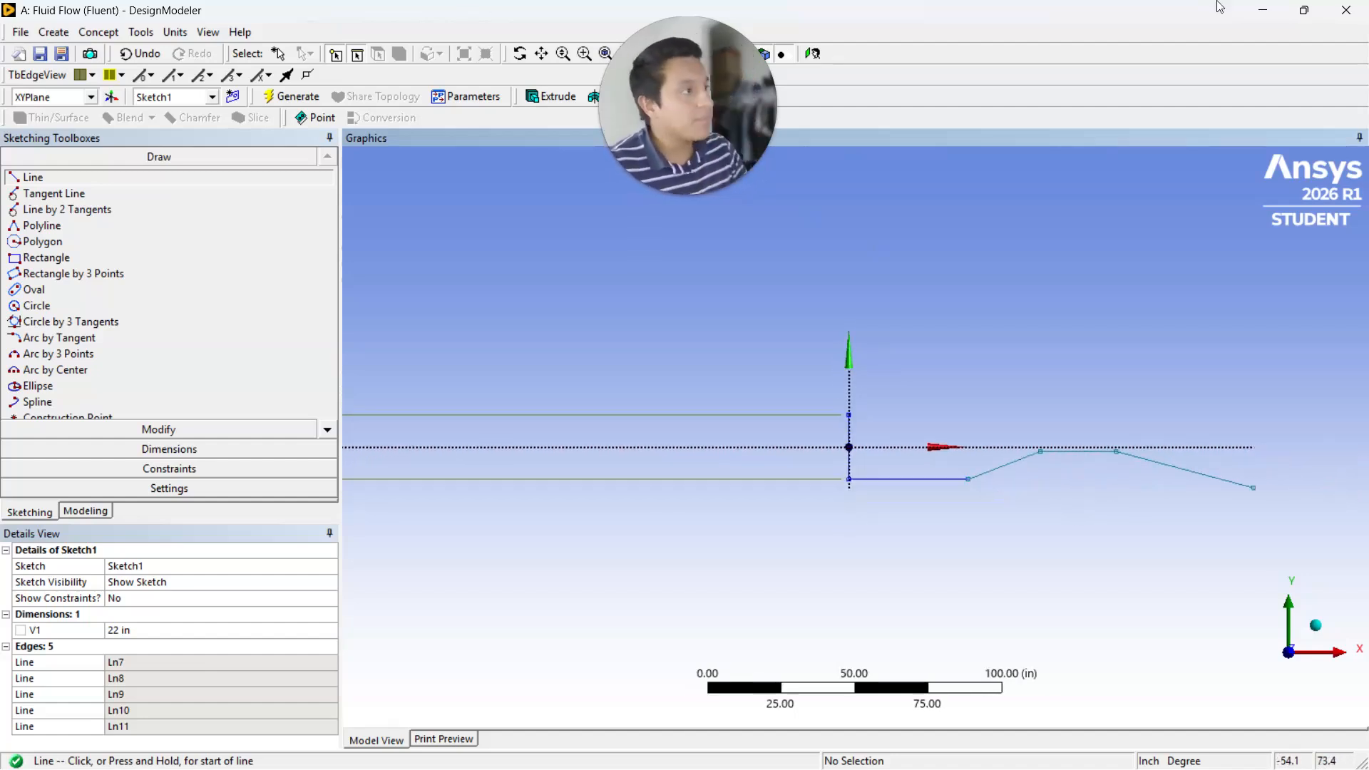
mouse_move(1001, 390)
right_down()
mouse_move(1201, 489)
mouse_move(1208, 522)
right_up()
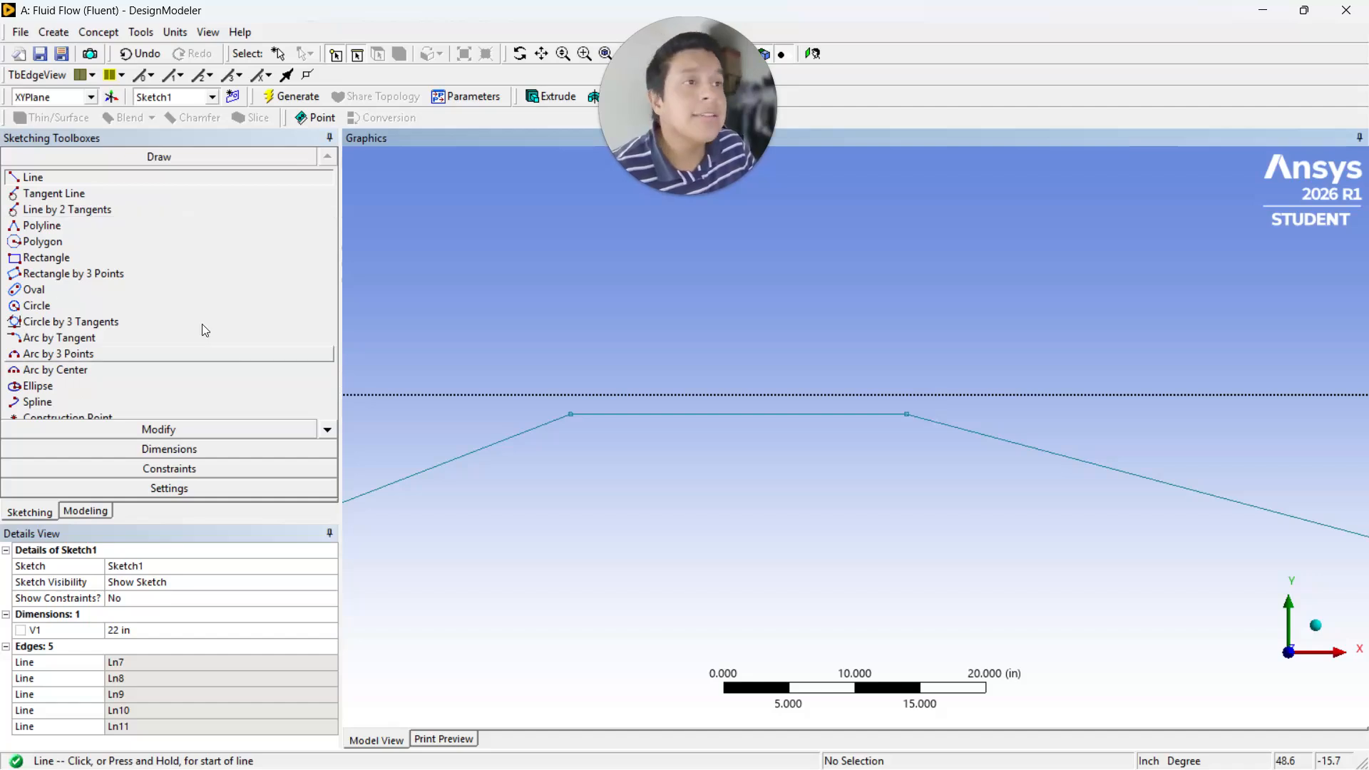
click(183, 455)
click(67, 250)
click(759, 395)
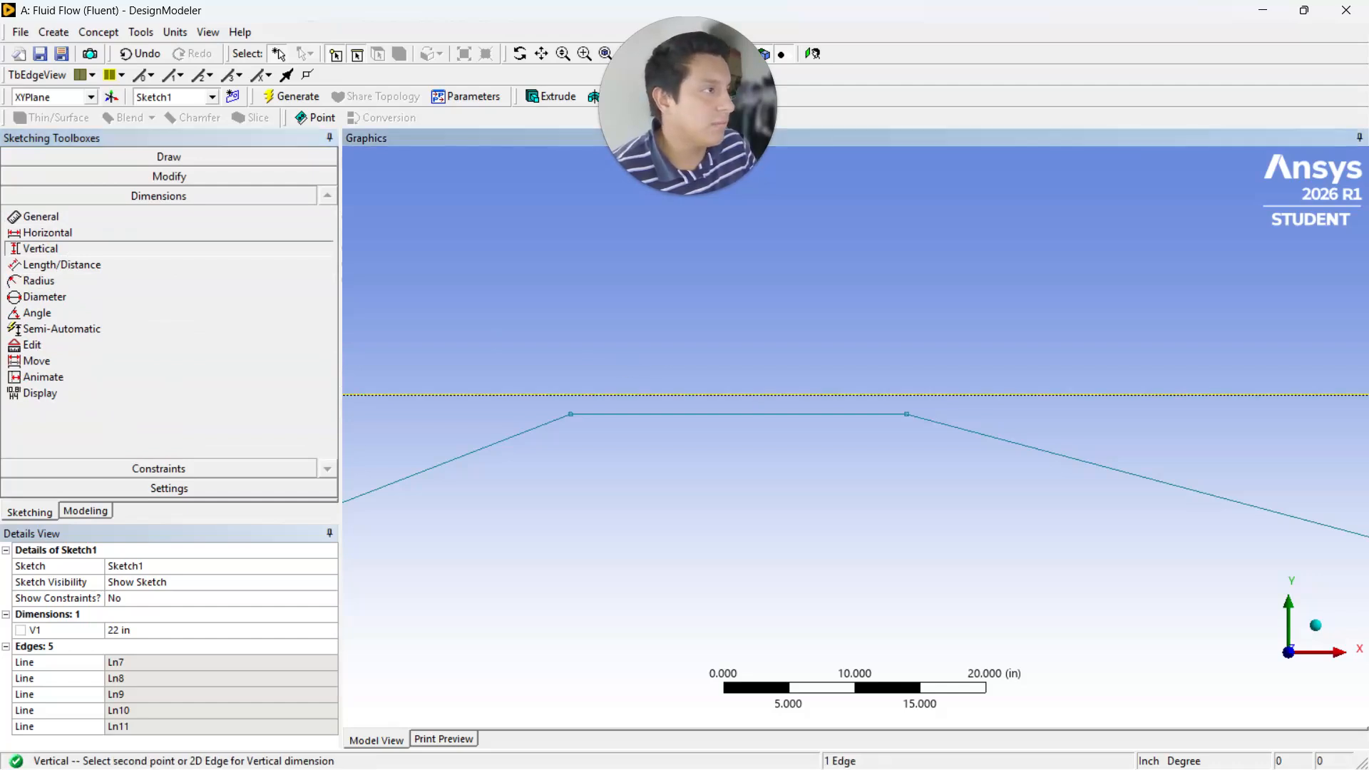
click(739, 413)
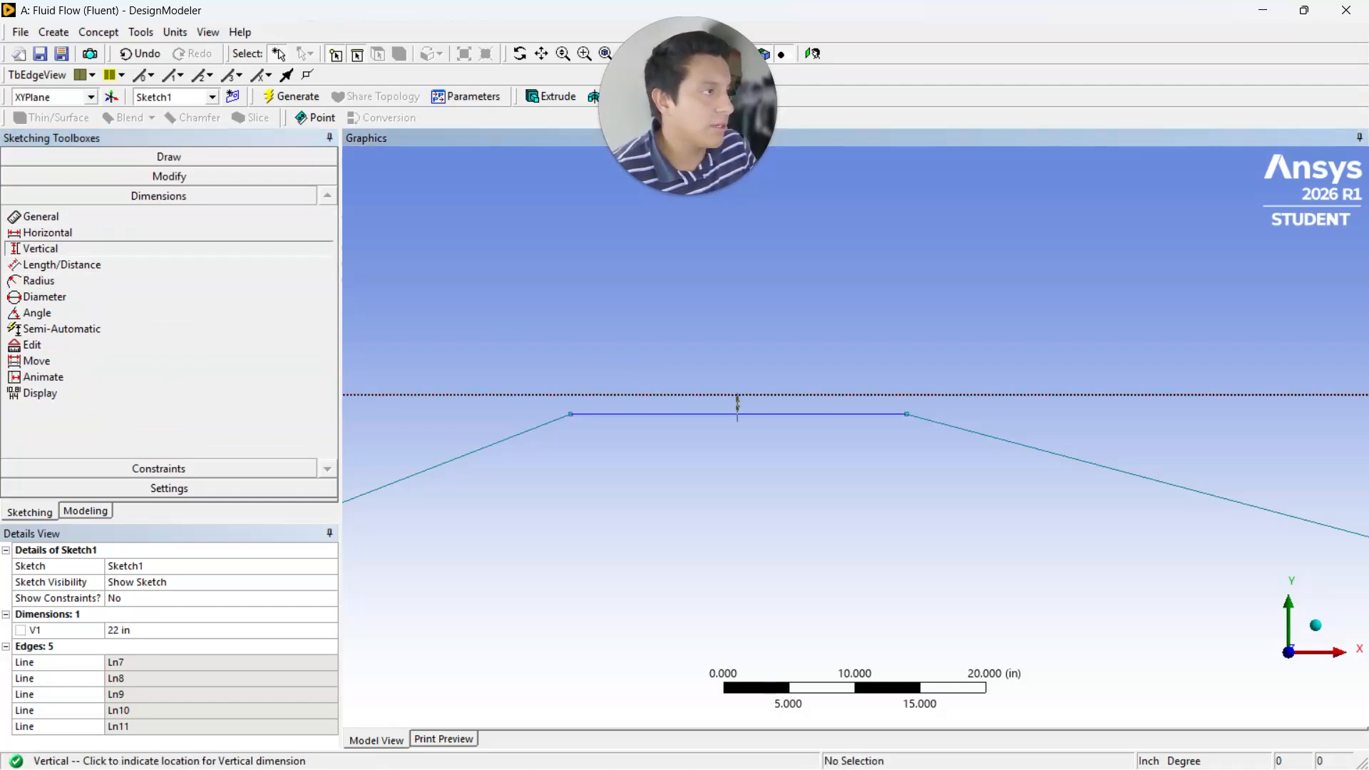
click(735, 402)
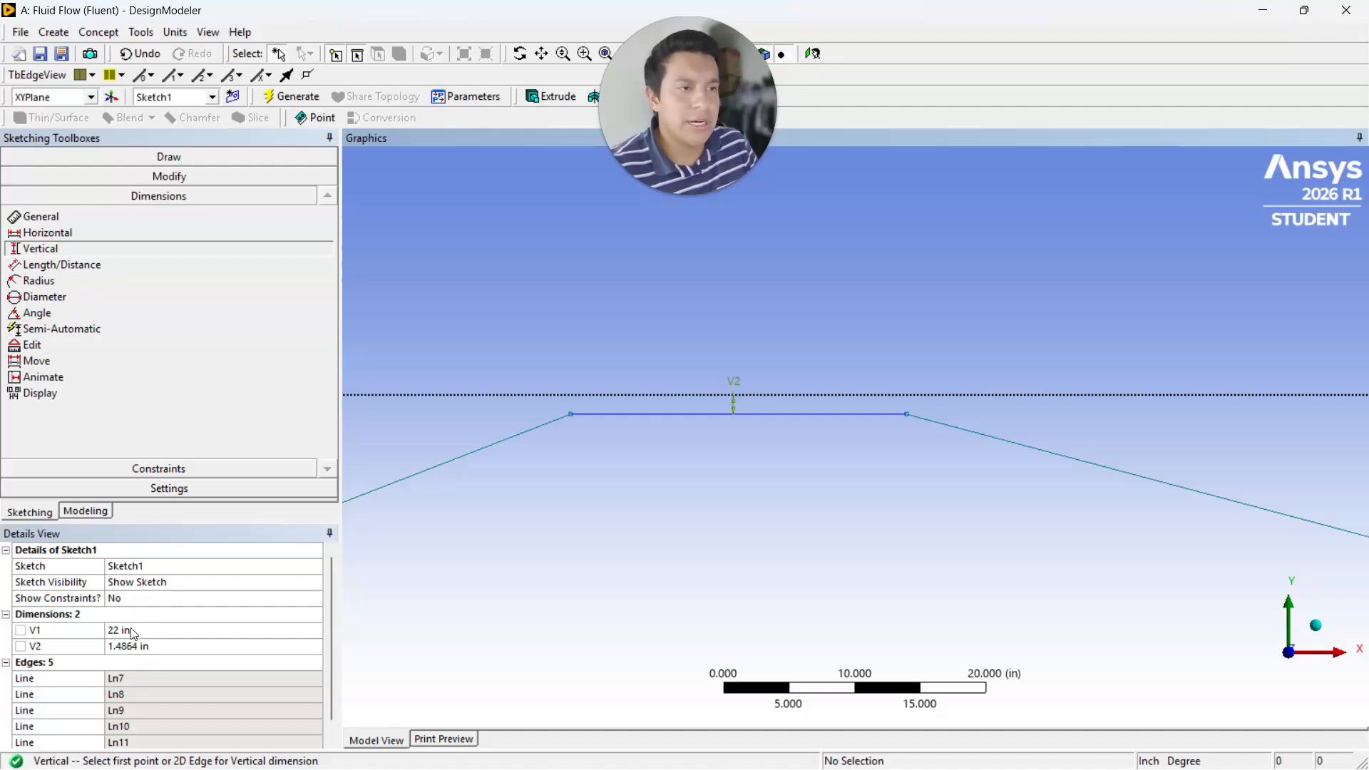
click(144, 646)
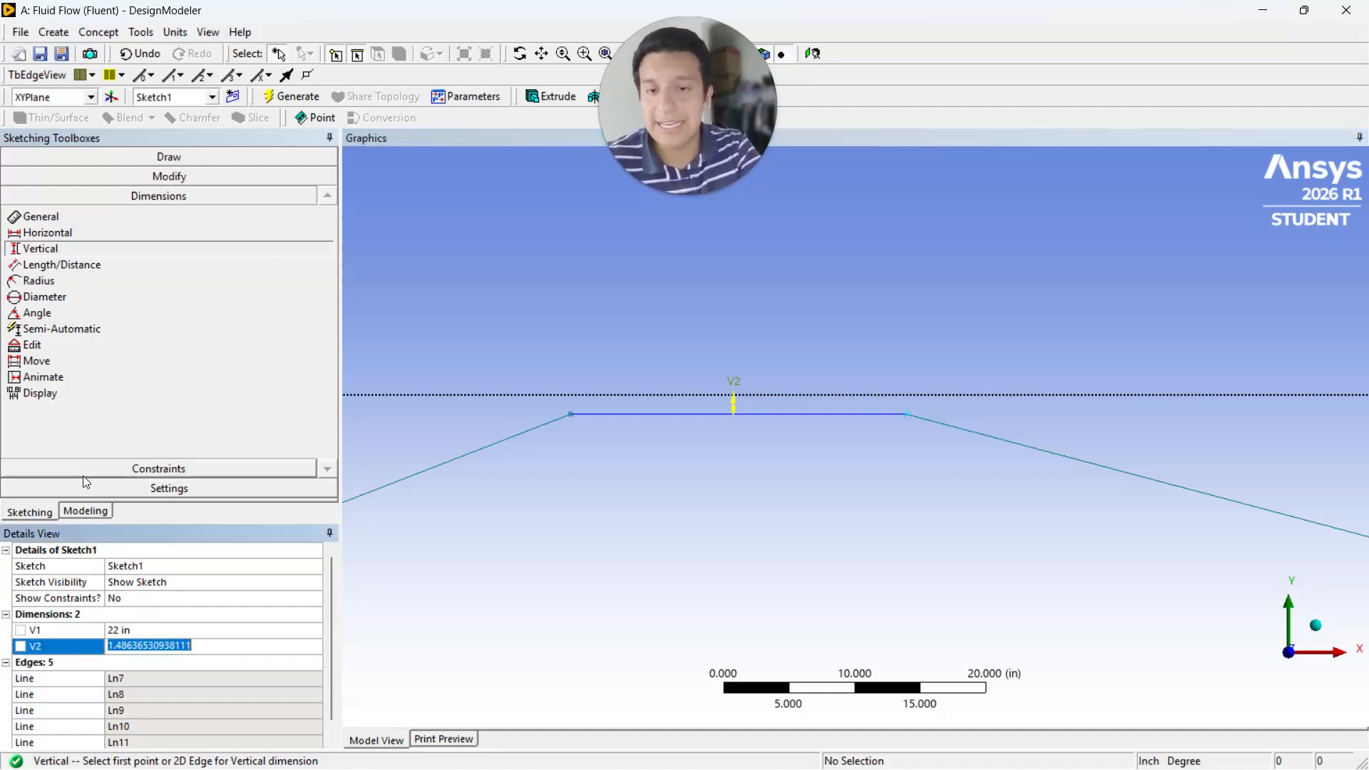
text(3)
key(Return)
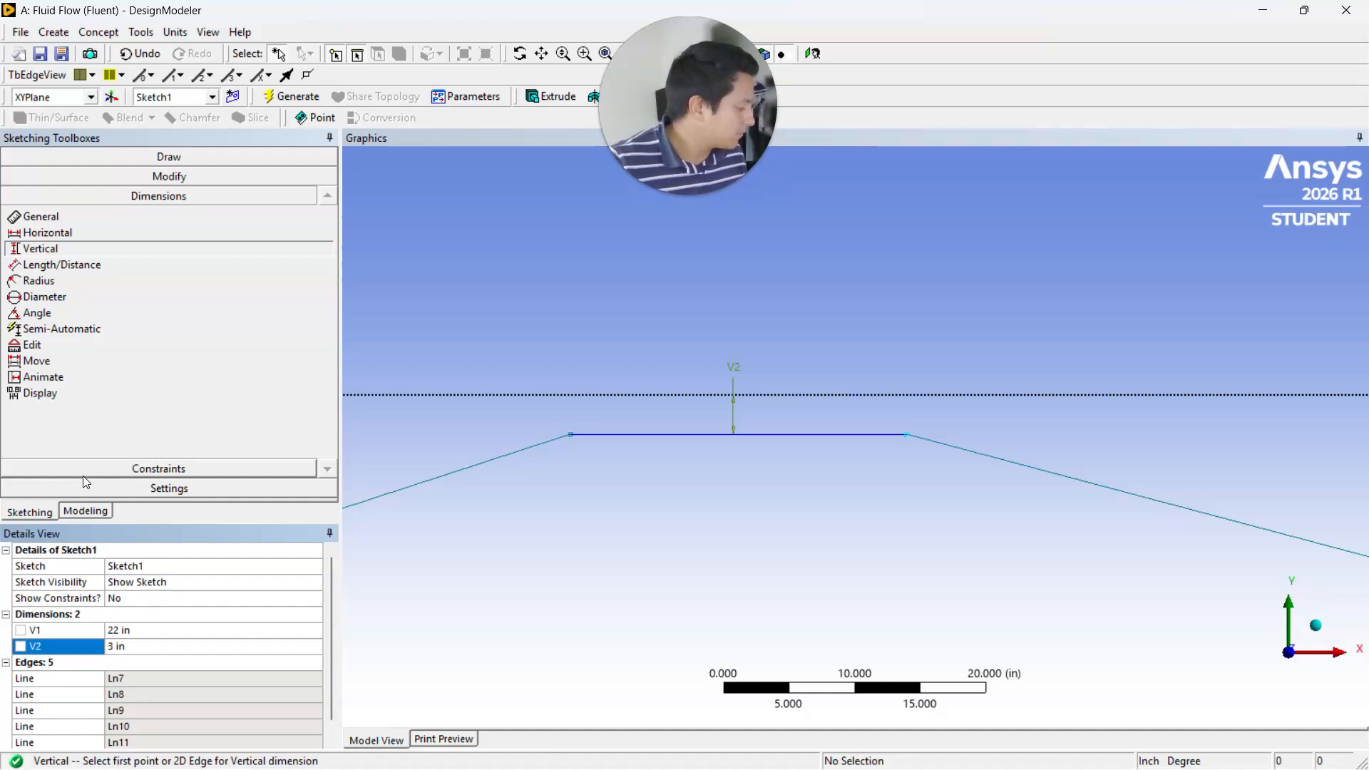
Step: Add a General length dimension below the rising sloped line and set it to 24 in
scroll(713, 516, down, 5)
scroll(741, 501, down, 1)
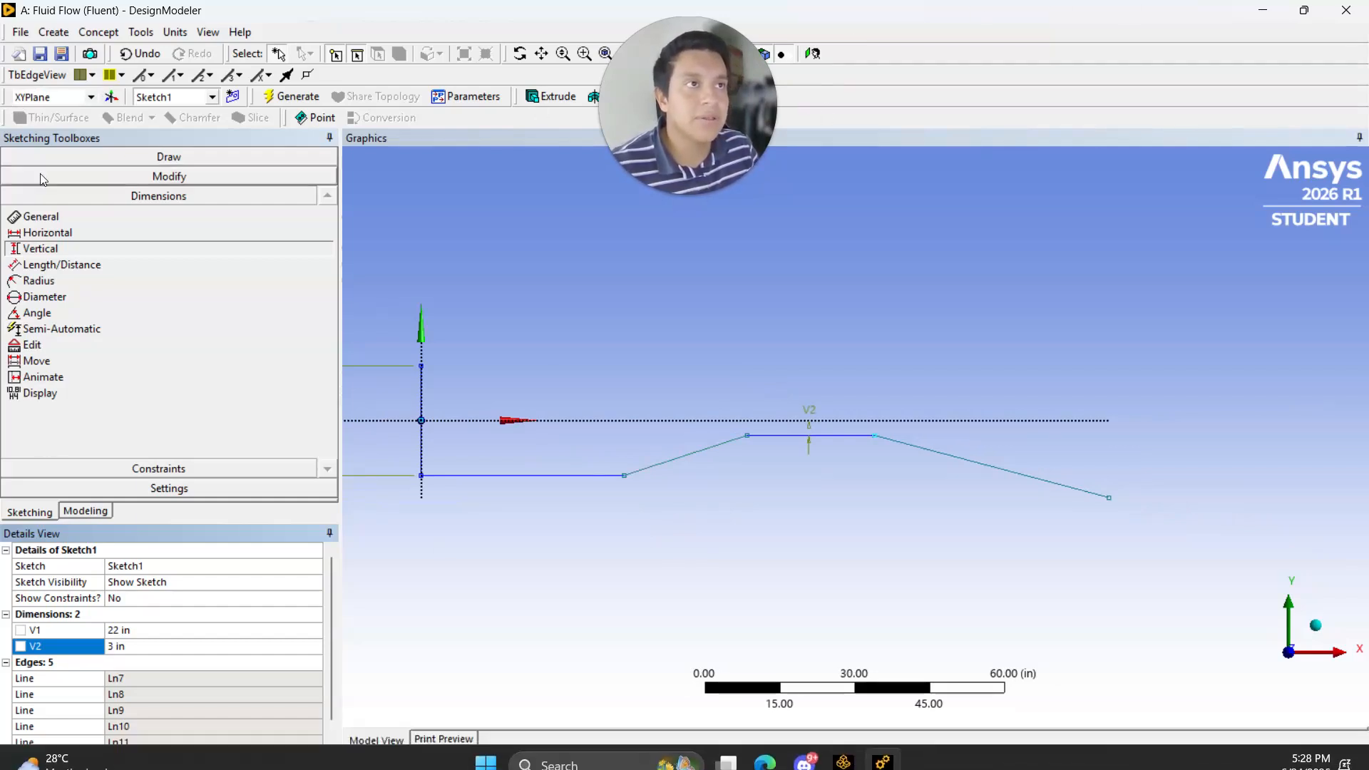
click(43, 217)
click(685, 455)
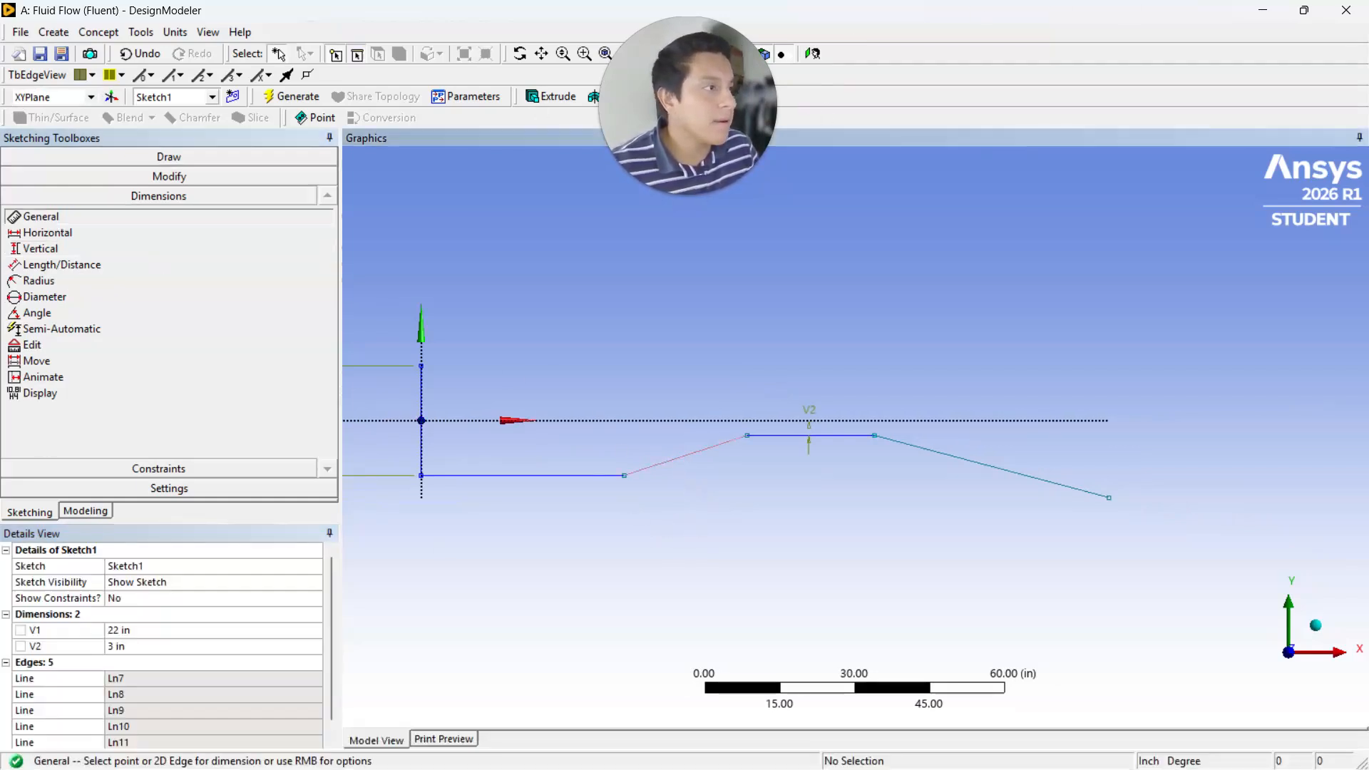
click(695, 503)
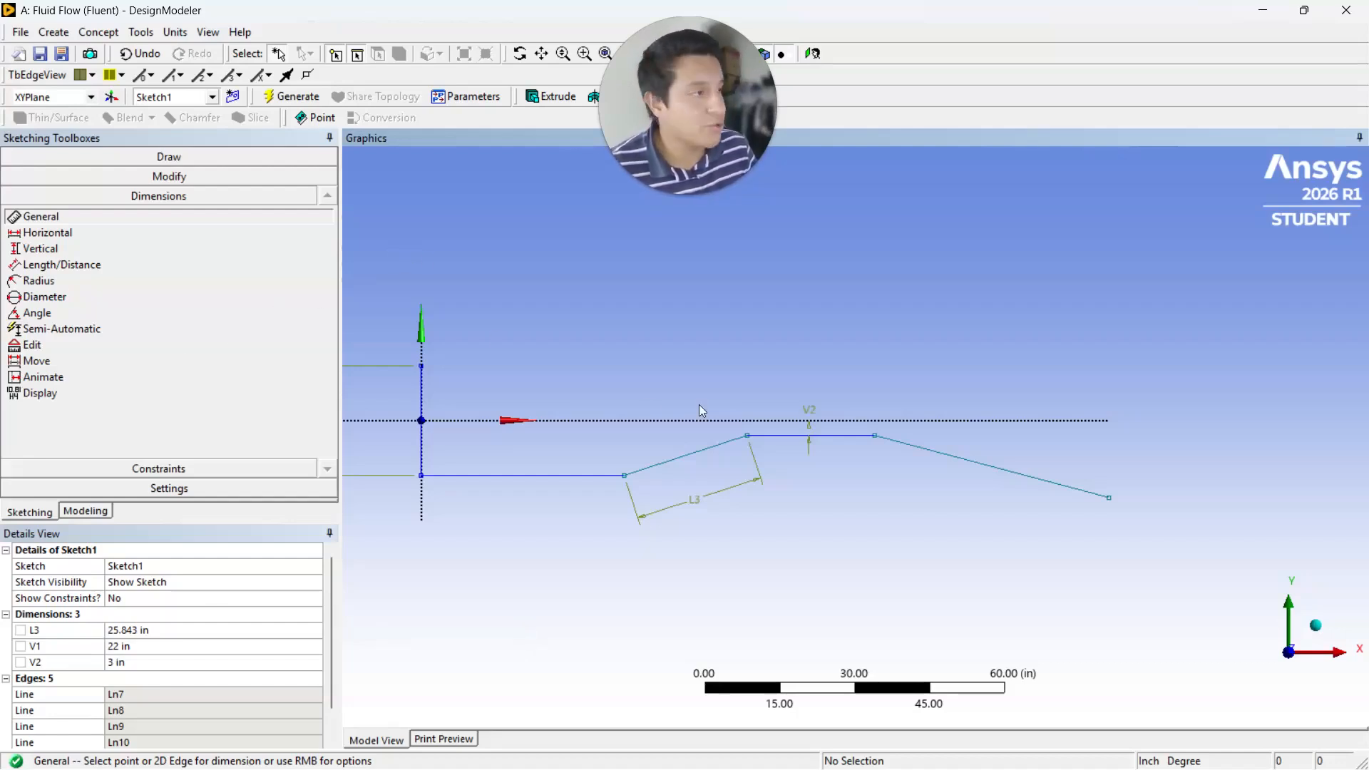
click(141, 631)
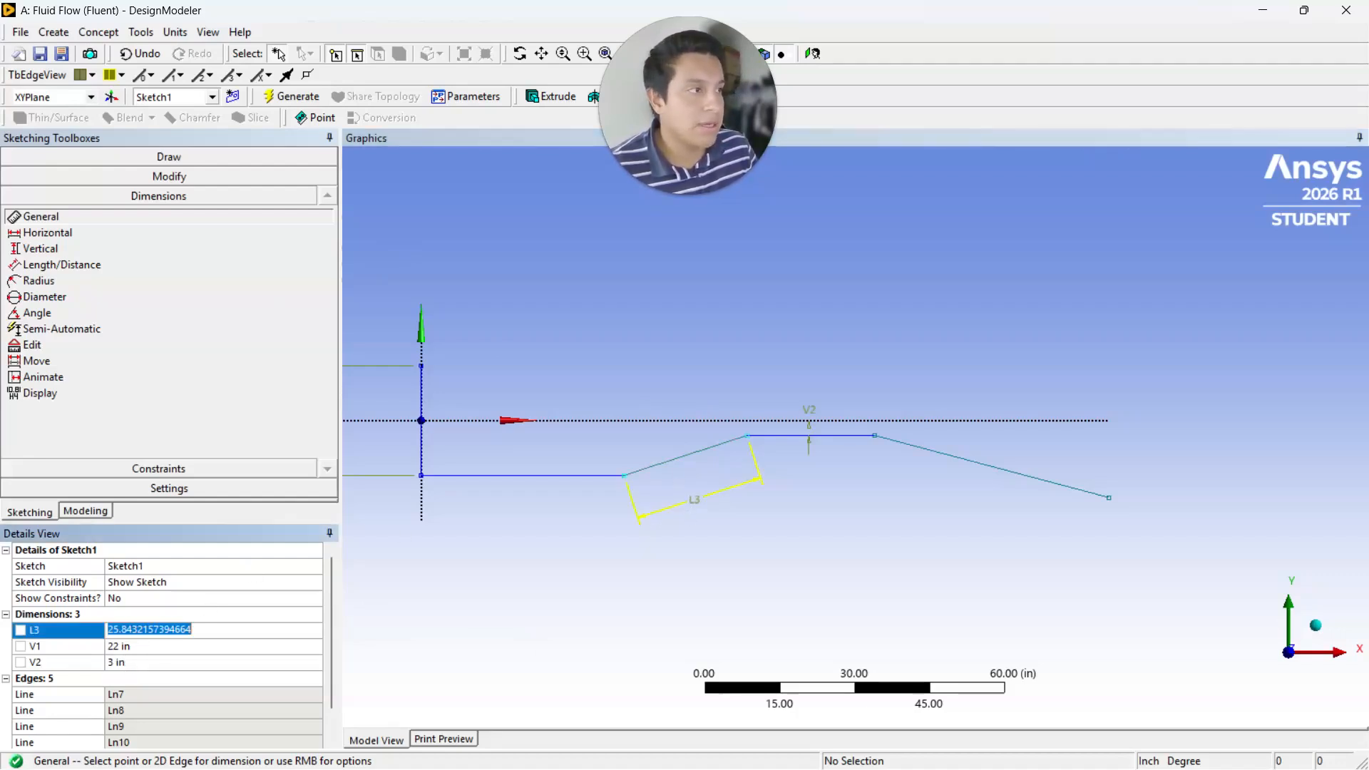
text(24)
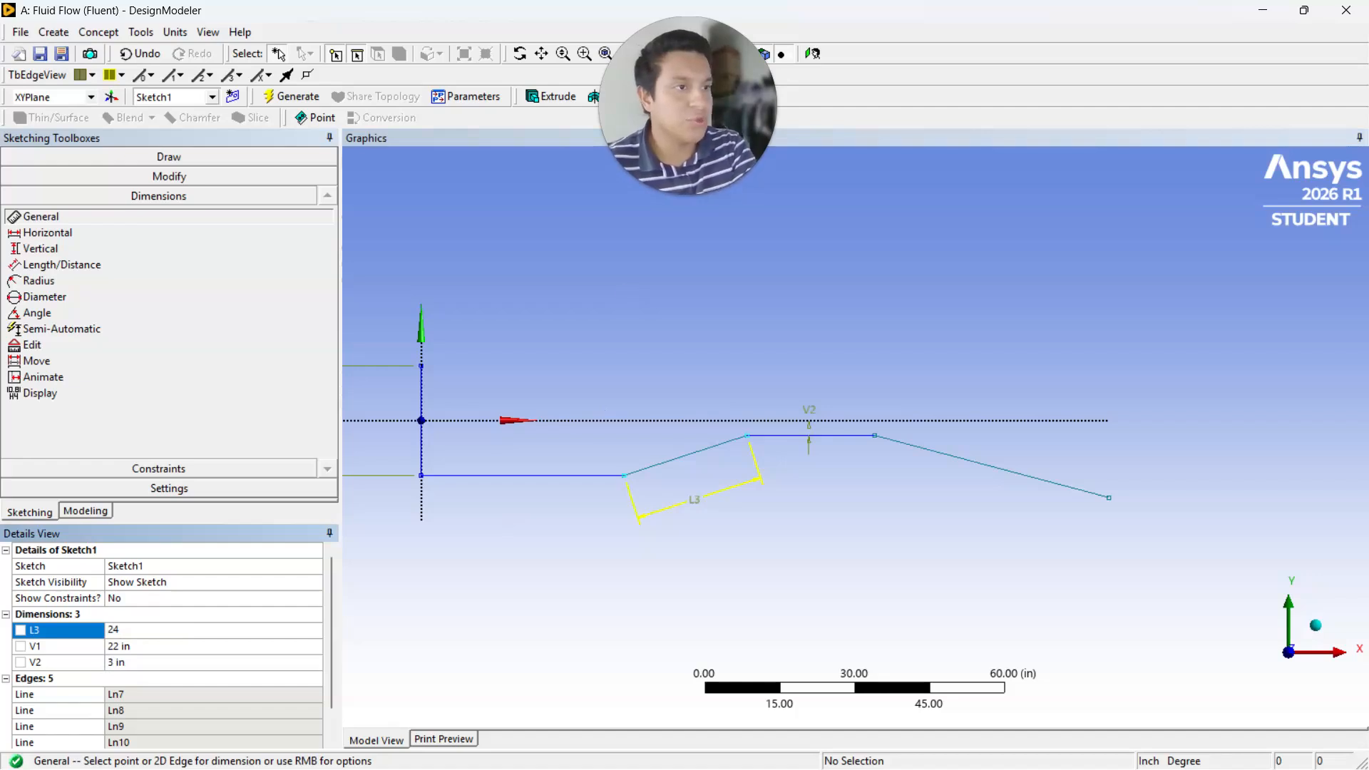
key(Return)
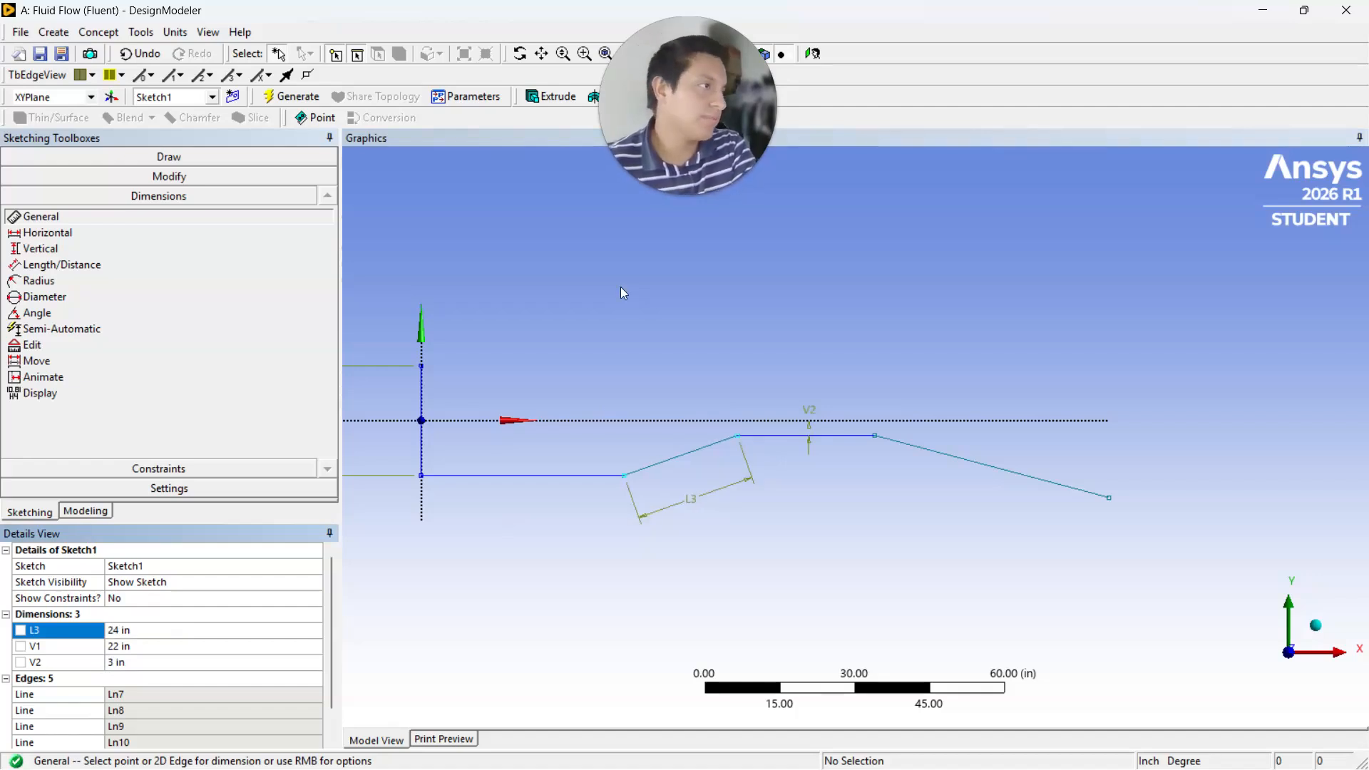
Step: Add a General length dimension below the descending sloped line and set it to 42 in
click(1012, 473)
click(1017, 516)
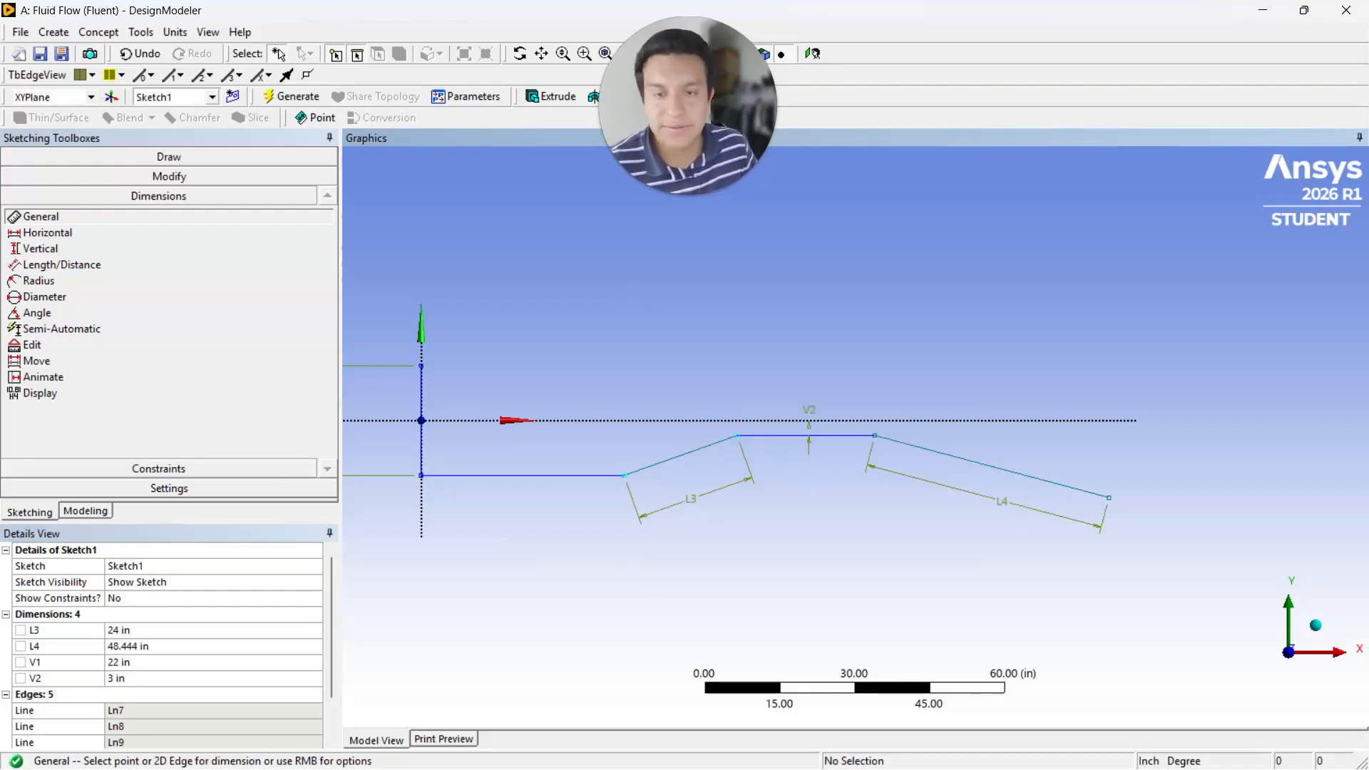
click(125, 646)
text(42)
key(Return)
Step: Add an Angle dimension between the raised horizontal line and the descending line, placed above their shared endpoint
scroll(1086, 469, down, 2)
scroll(1087, 468, up, 4)
scroll(883, 458, down, 1)
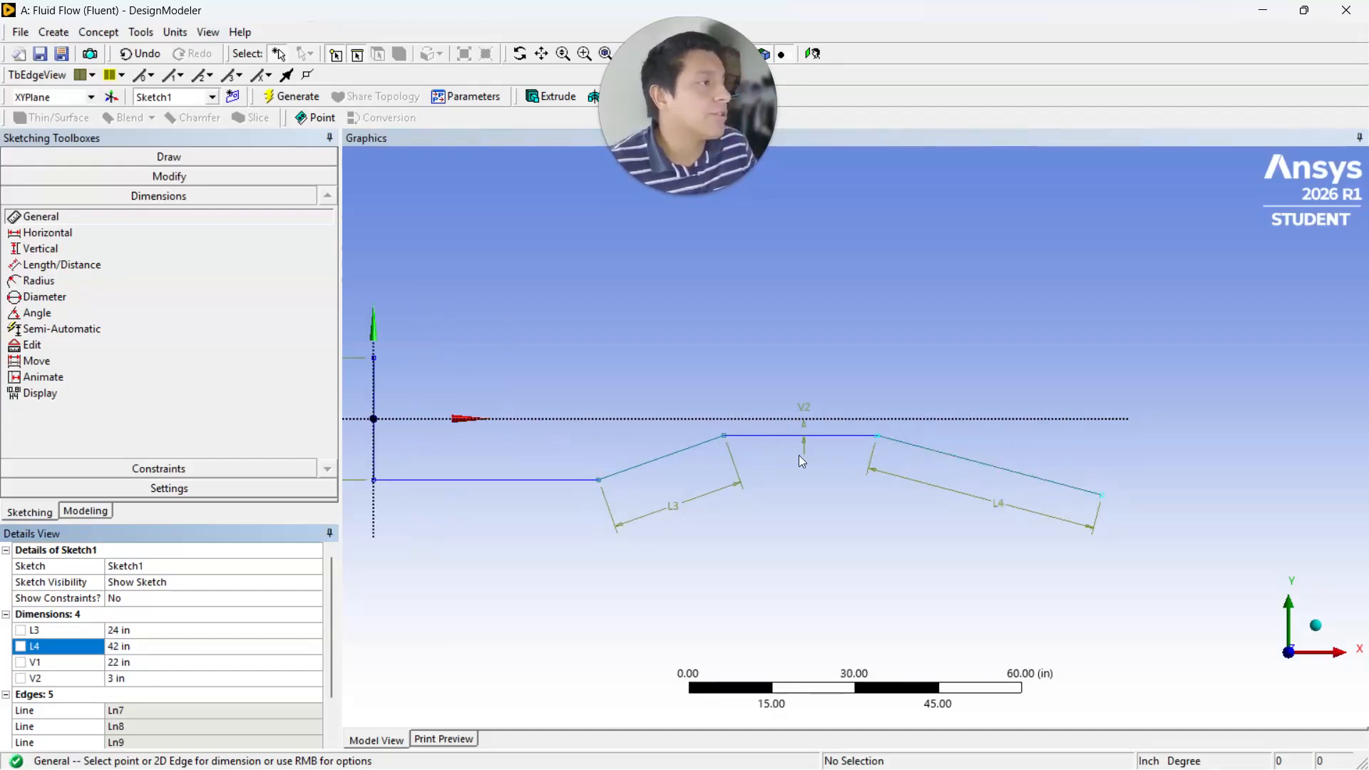
click(37, 312)
click(855, 435)
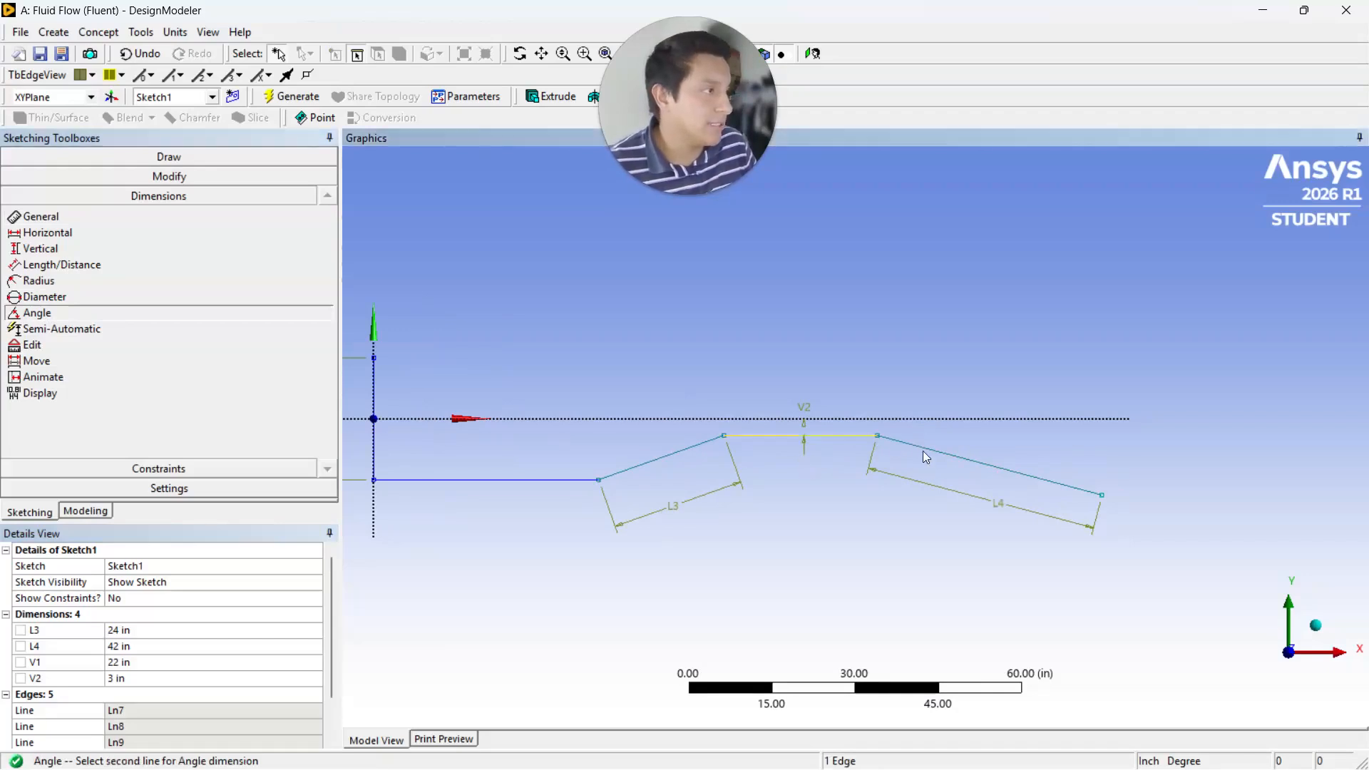
click(939, 454)
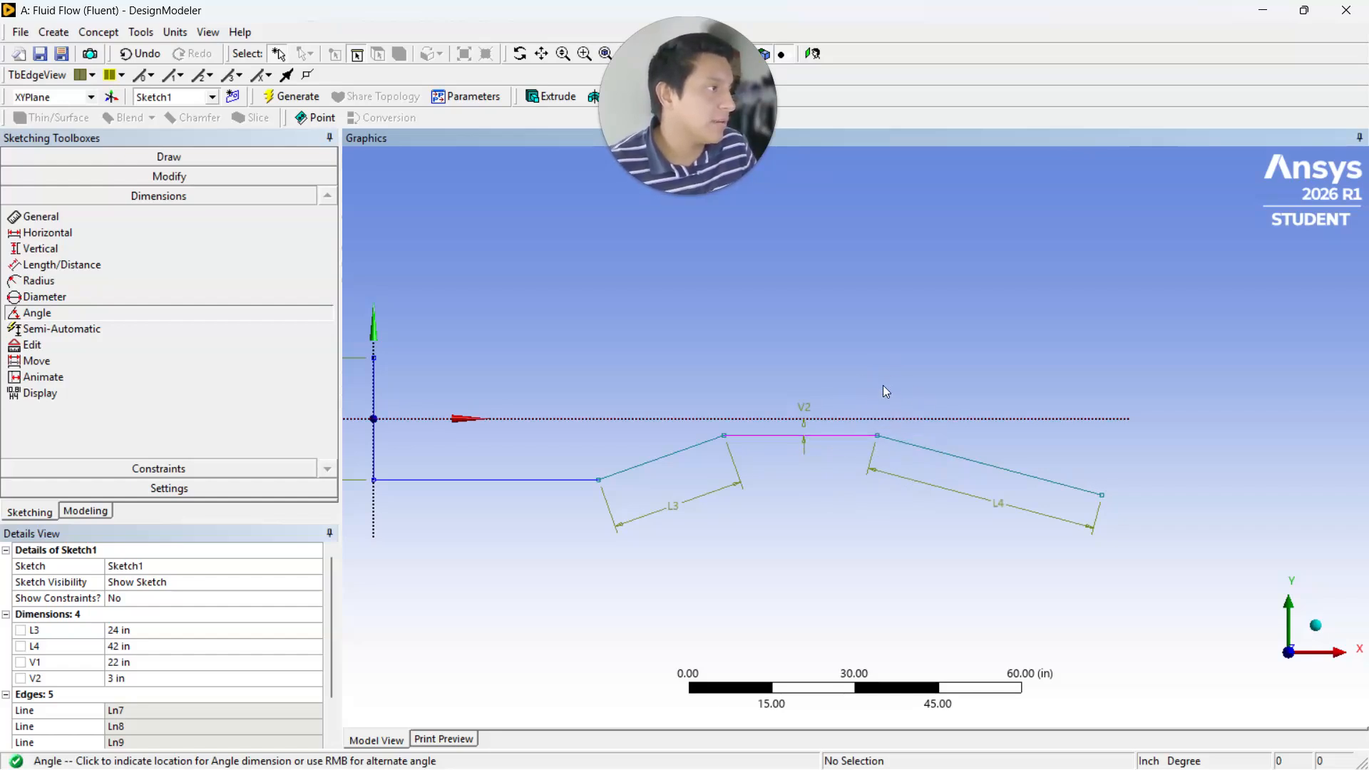
scroll(867, 447, down, 1)
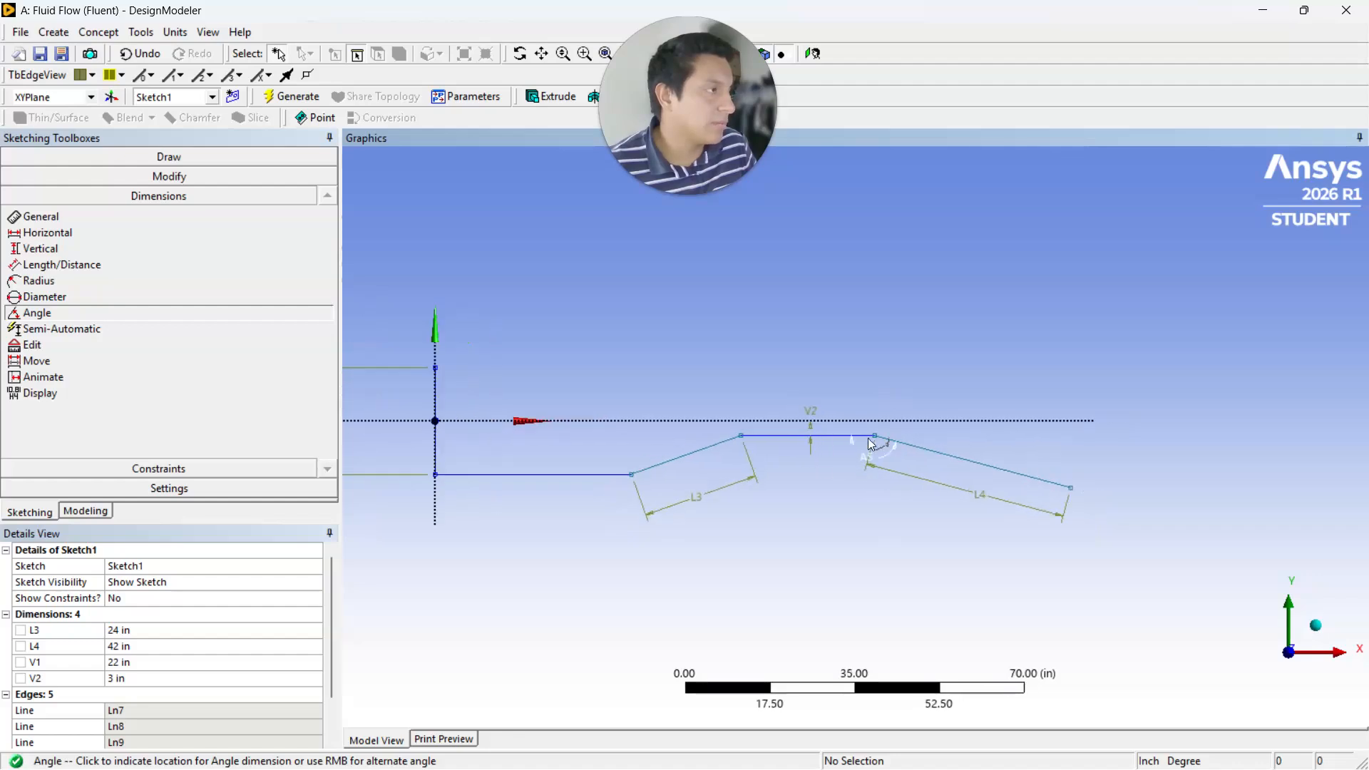
scroll(890, 447, up, 4)
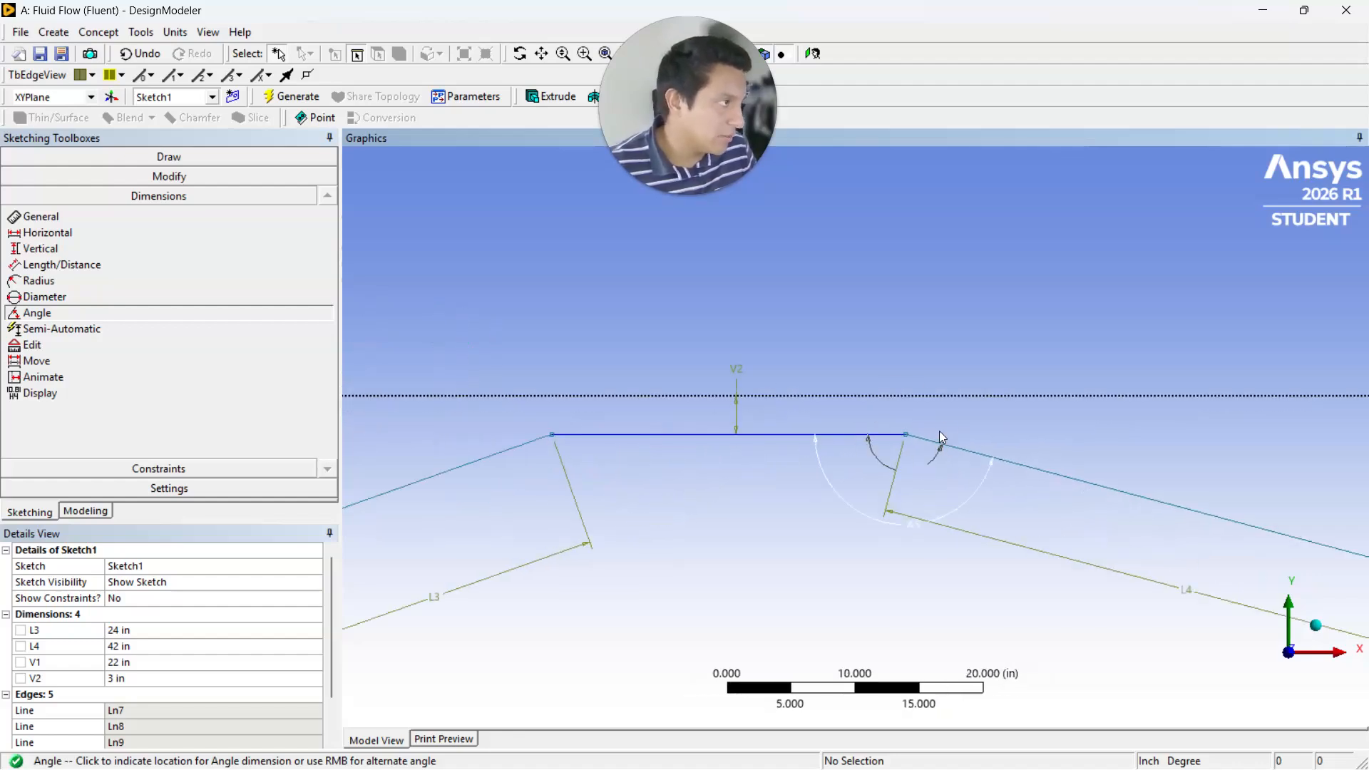
click(939, 404)
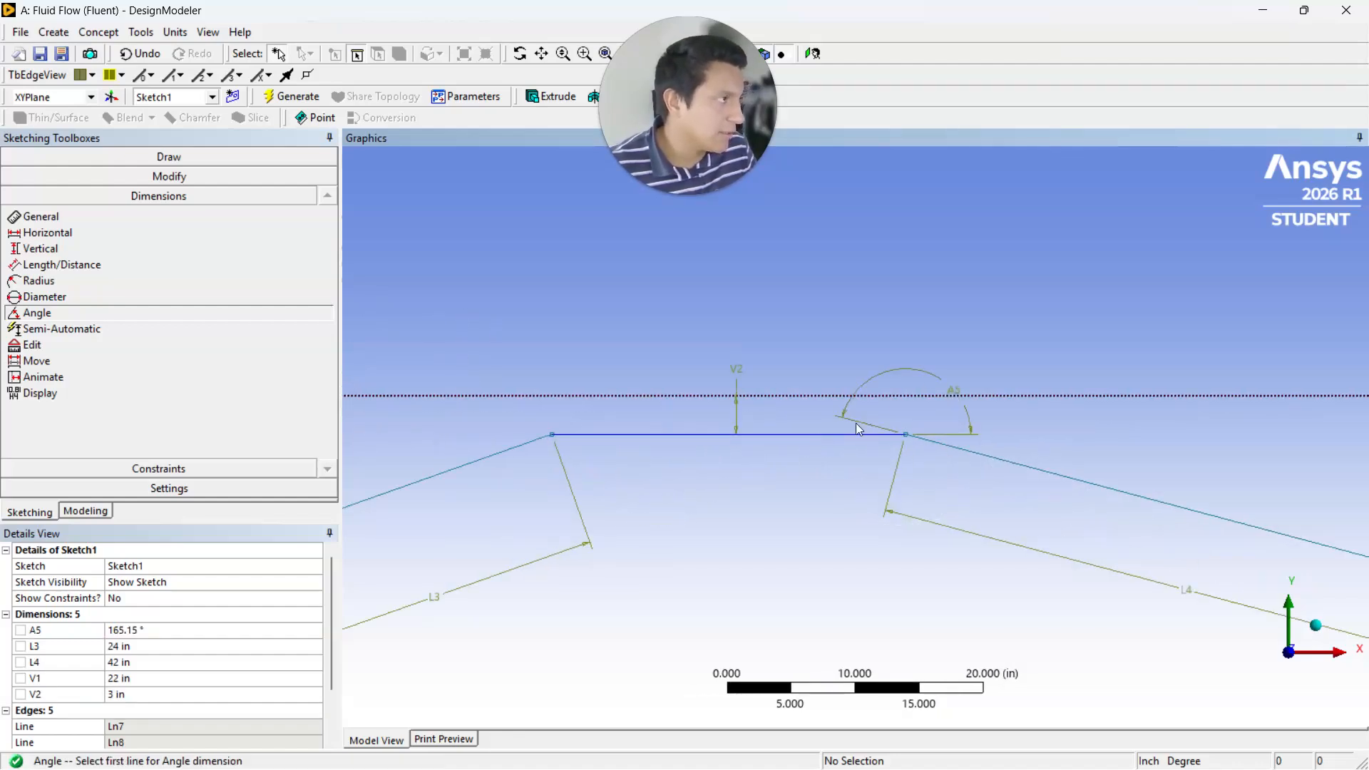
Step: Set the angle dimension between the raised horizontal line and the descending line to 177°
scroll(145, 634, down, 1)
scroll(146, 634, up, 1)
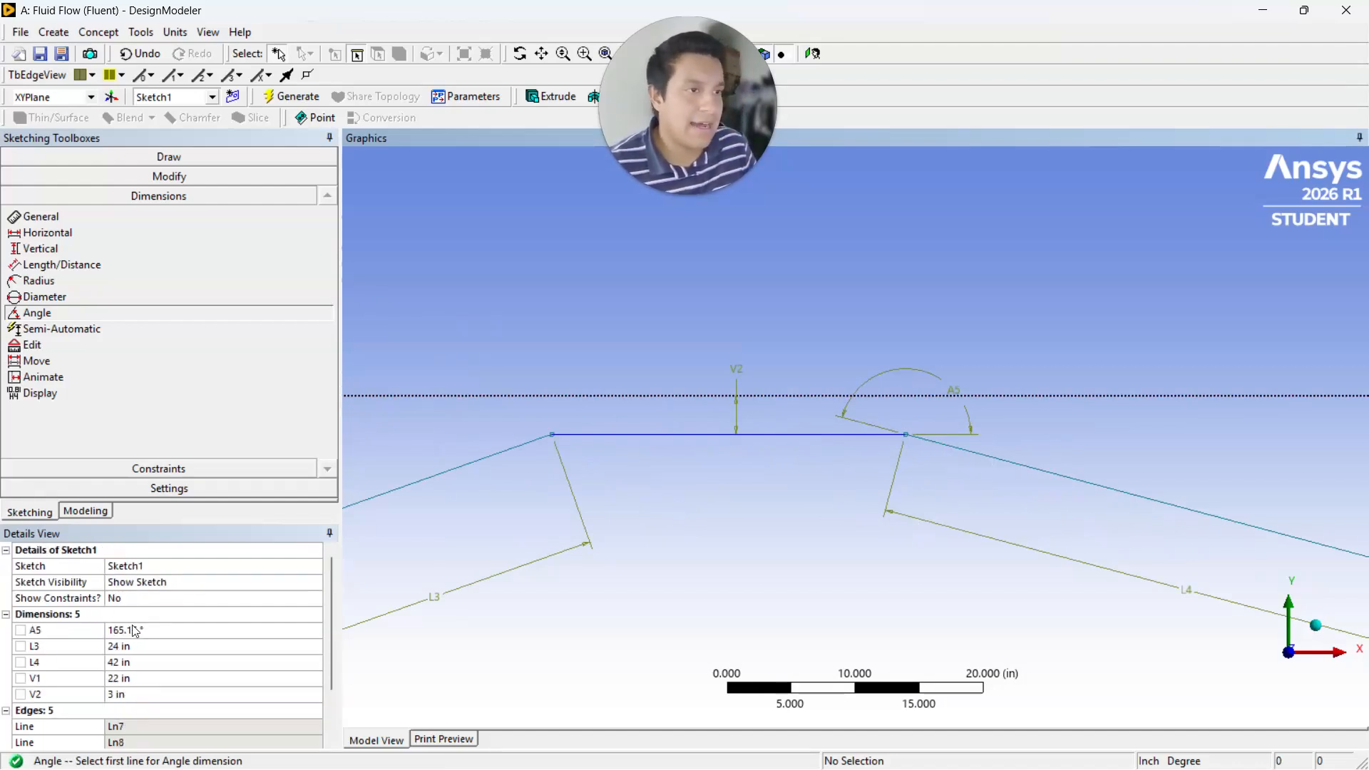
click(127, 631)
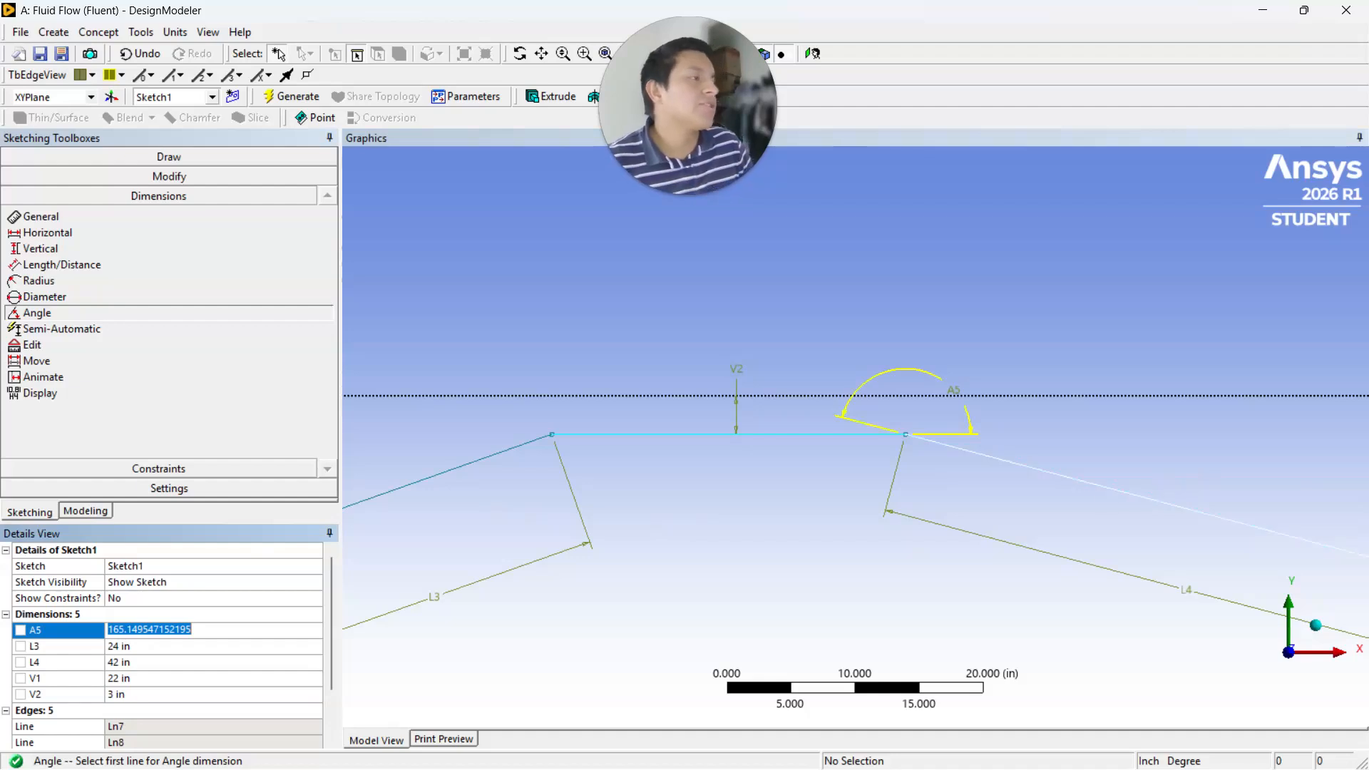
text(188)
key(BackSpace)
key(BackSpace)
text(77)
key(Return)
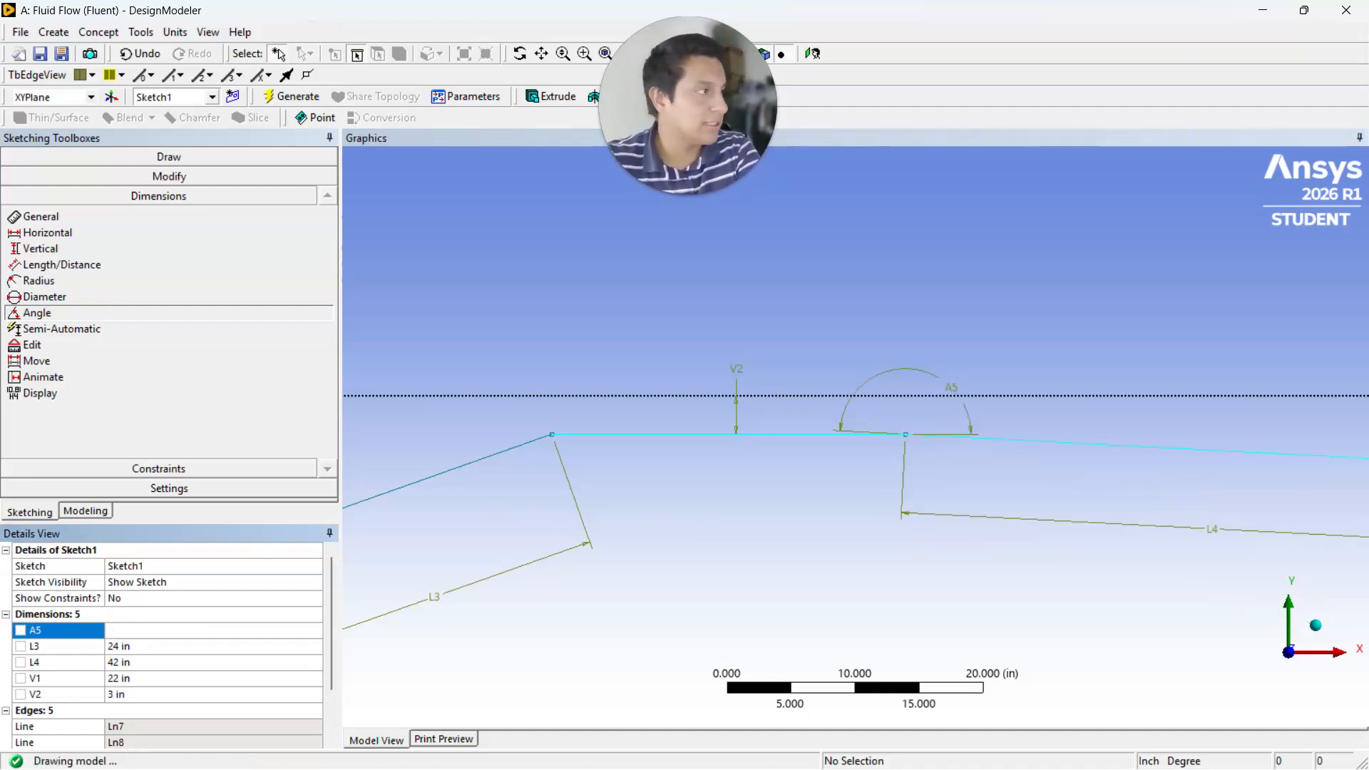
scroll(1146, 479, down, 4)
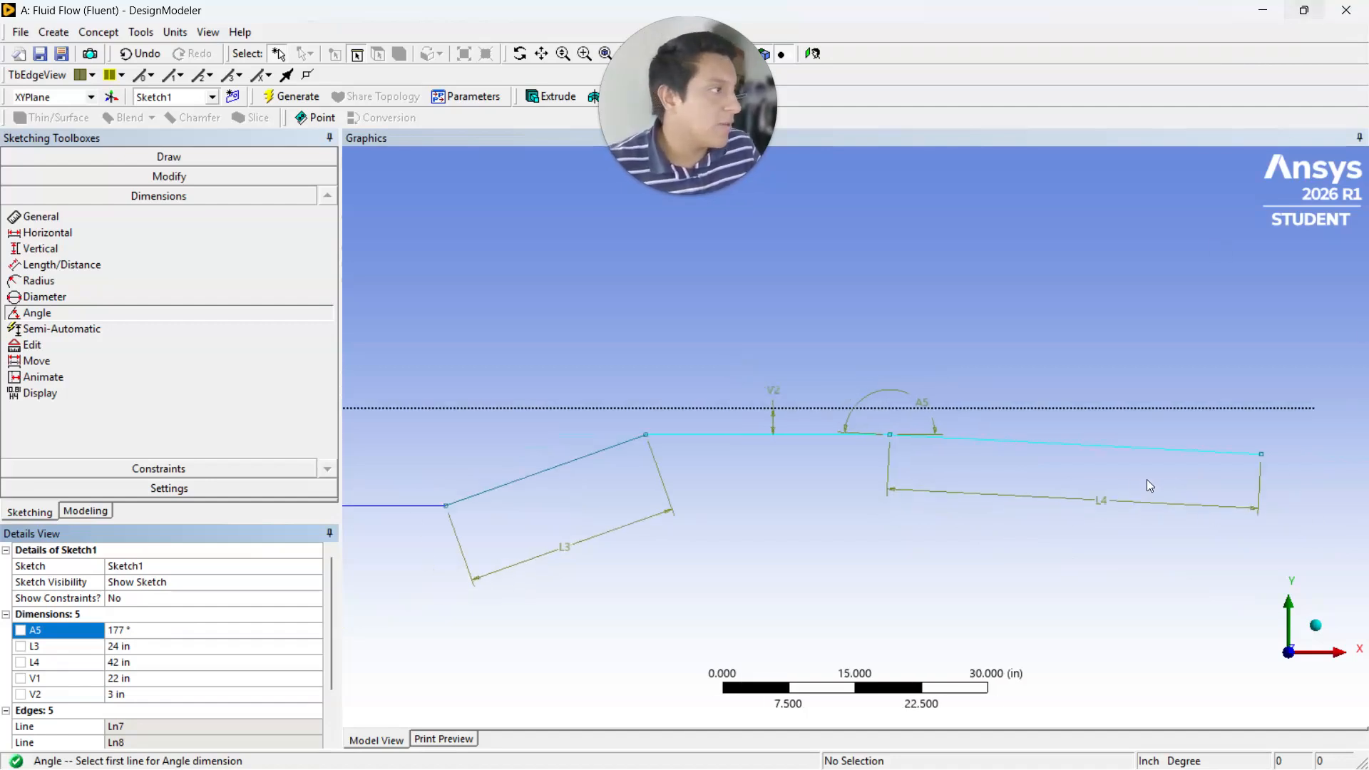
scroll(845, 452, up, 1)
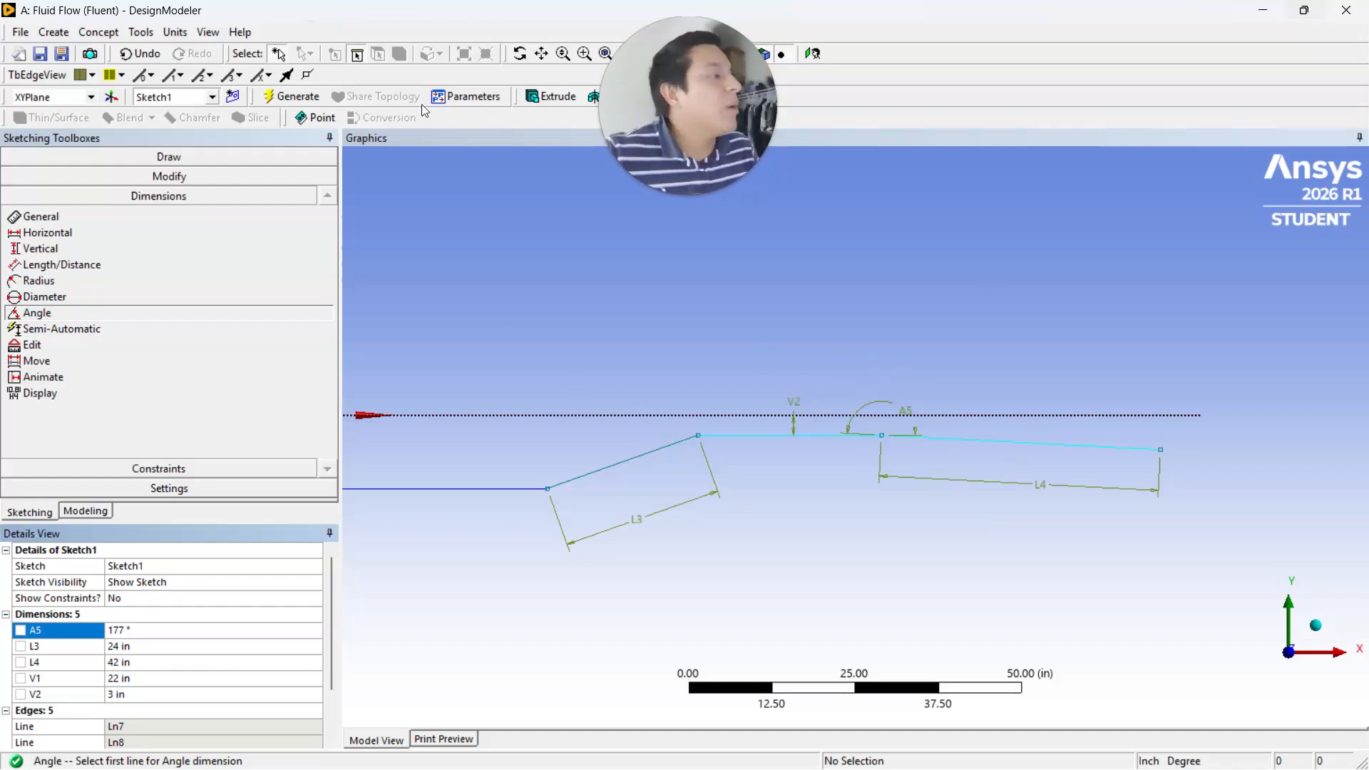
Step: Add a General dimension below the lowest horizontal line starting at the Y axis and set it to 15 in
scroll(973, 504, down, 2)
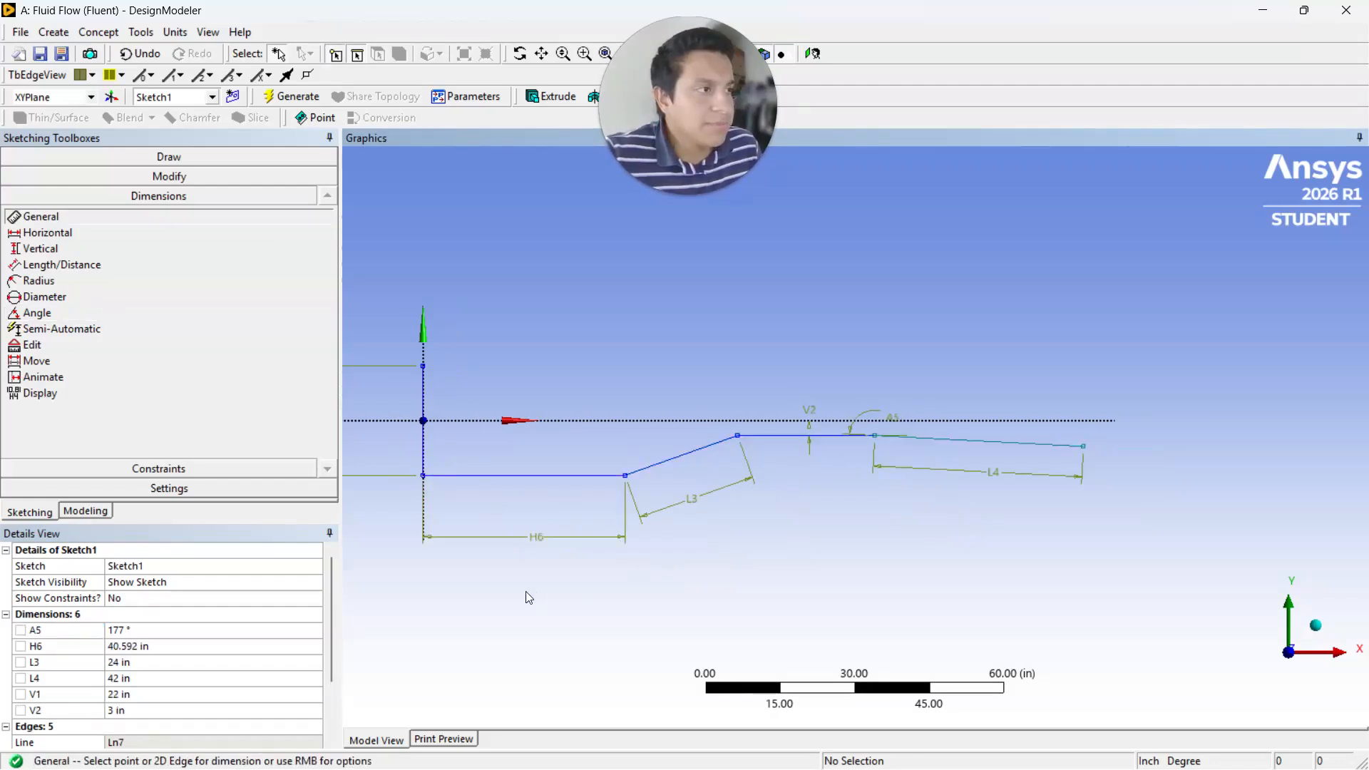
click(148, 647)
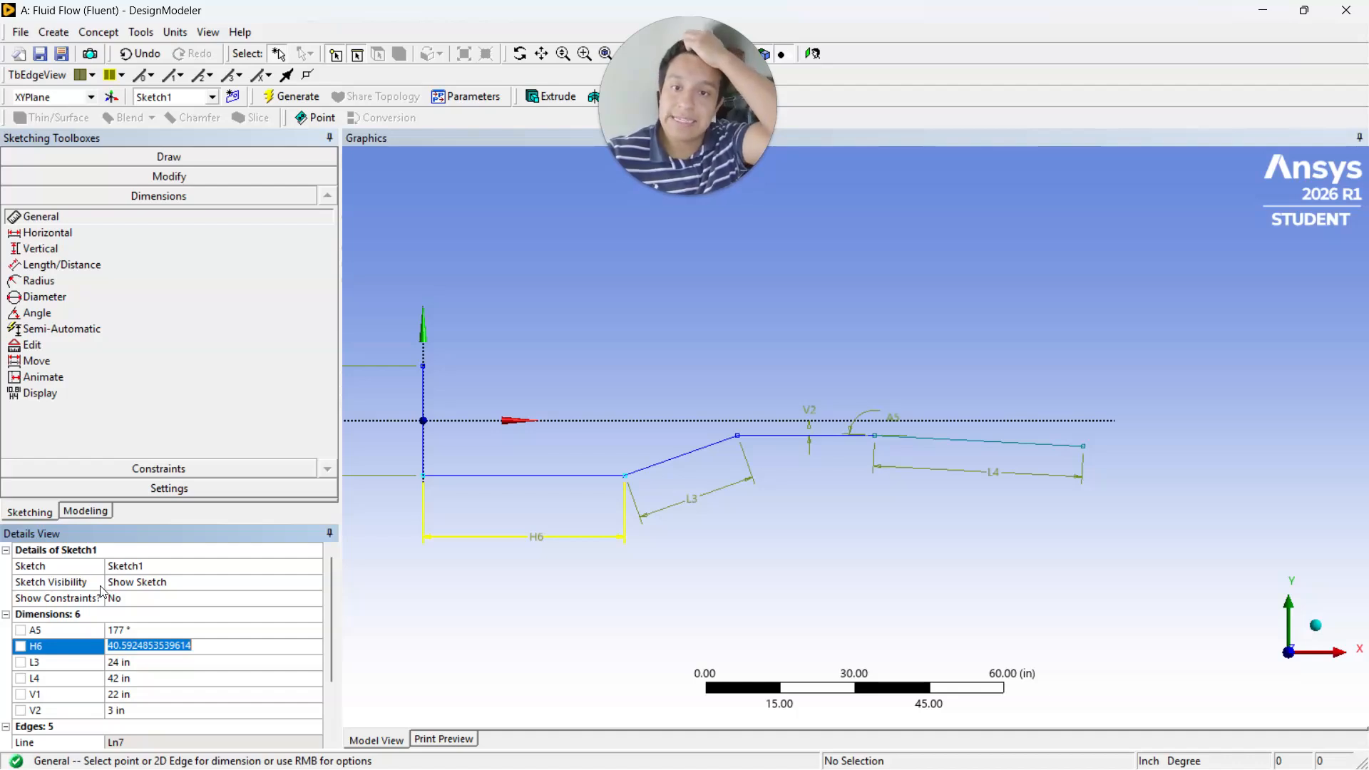
text(15)
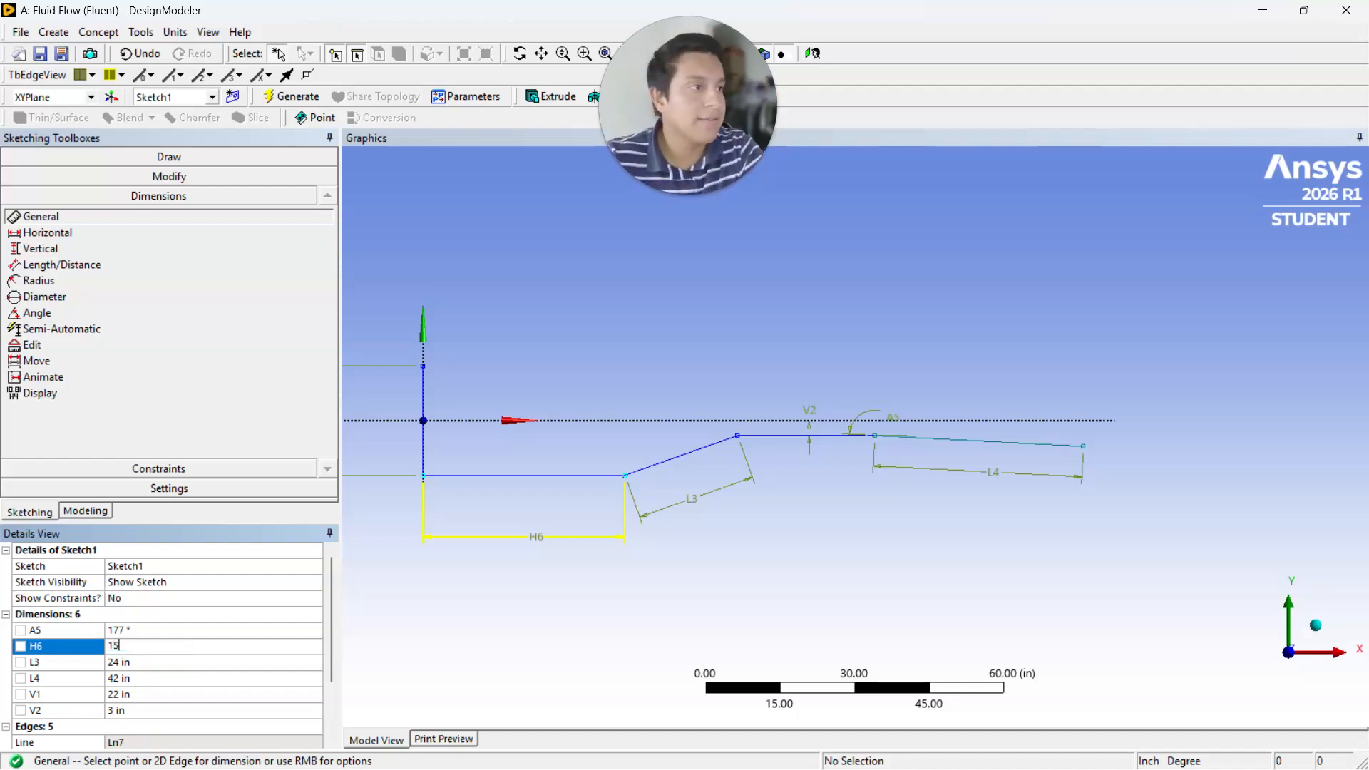
key(Return)
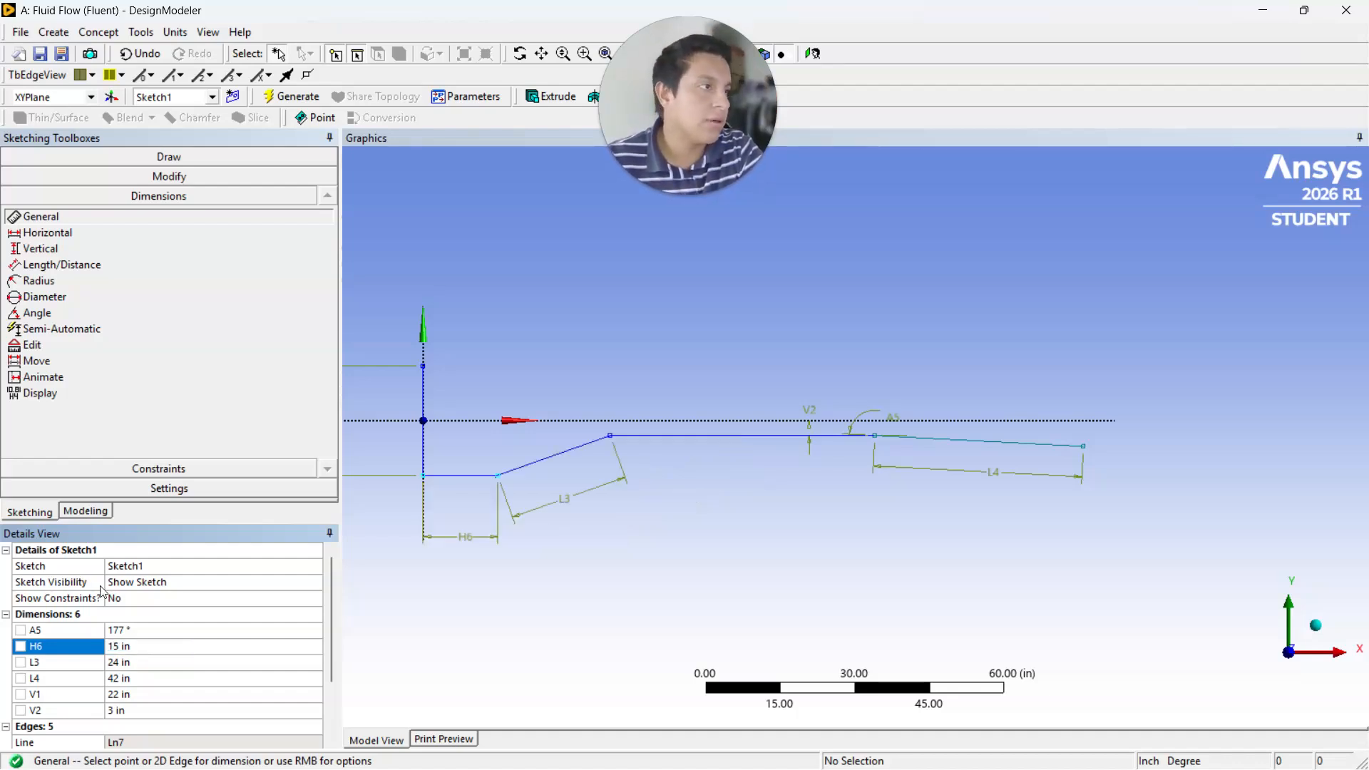
Step: Add a General dimension below the raised horizontal line between the two sloped lines and set it to 12 in
scroll(460, 477, up, 2)
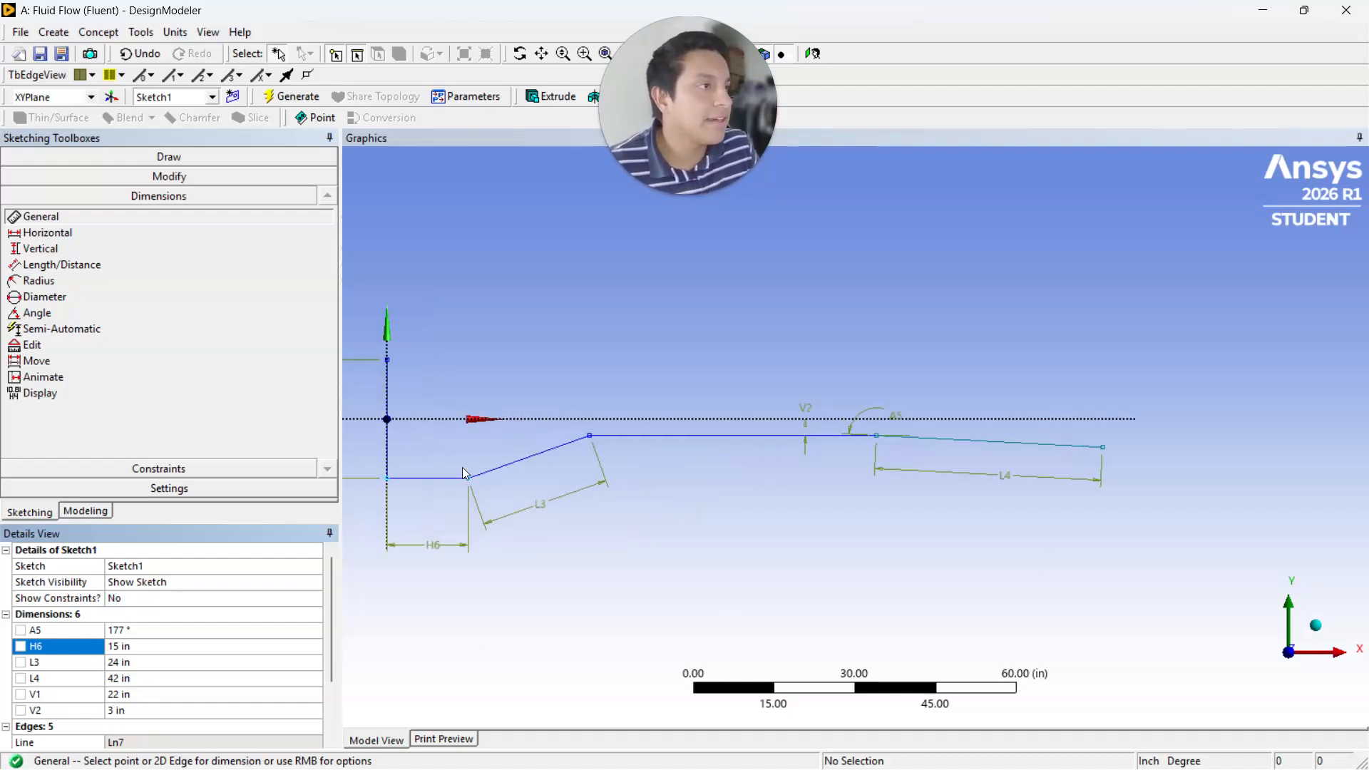
scroll(595, 489, down, 1)
scroll(687, 473, up, 5)
scroll(683, 472, down, 4)
click(680, 436)
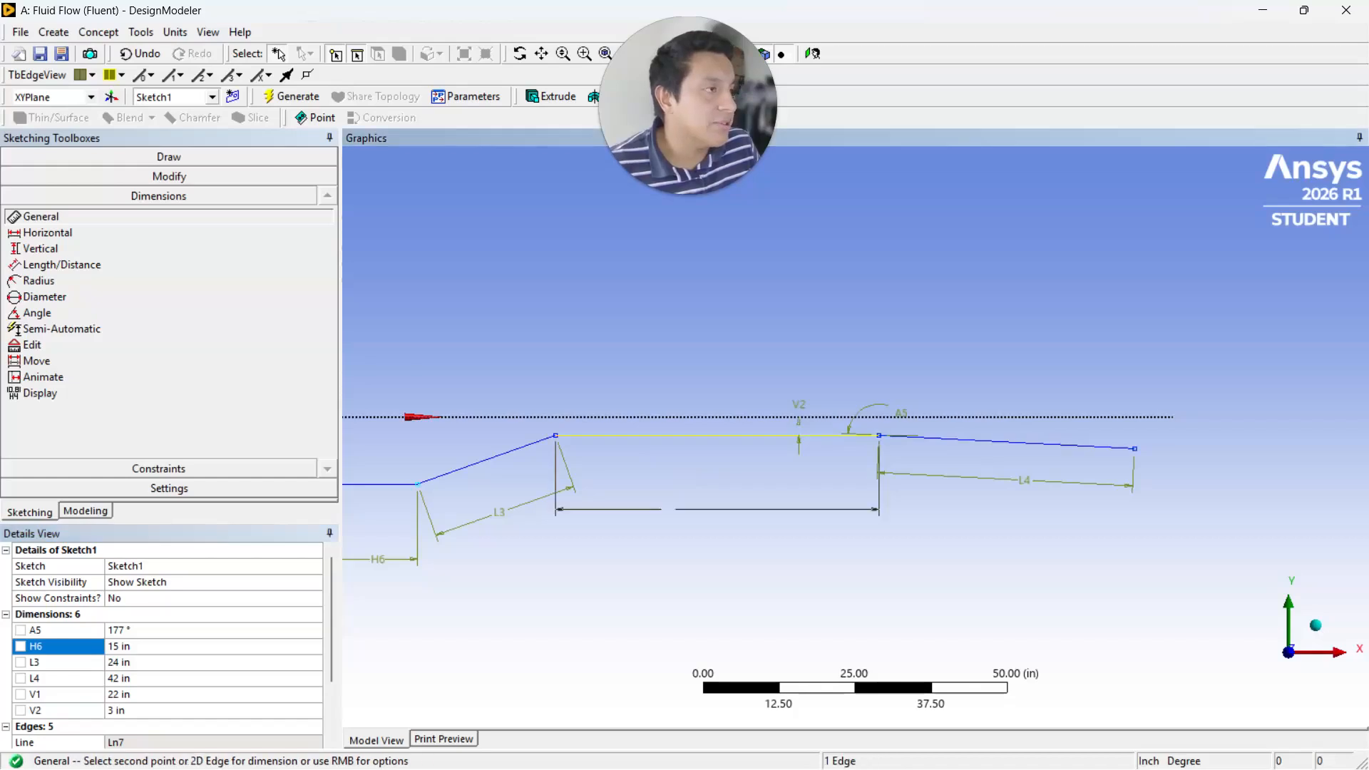
click(668, 511)
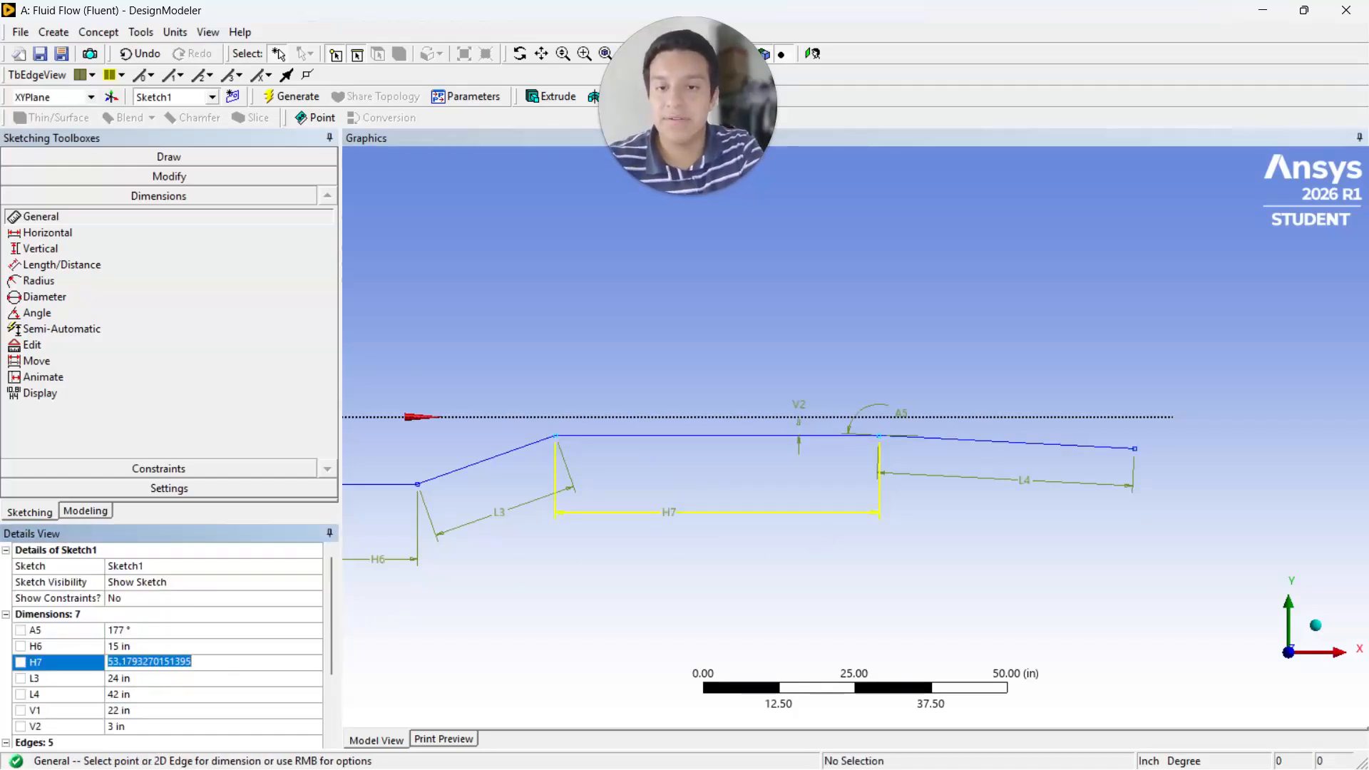
text(12)
key(Return)
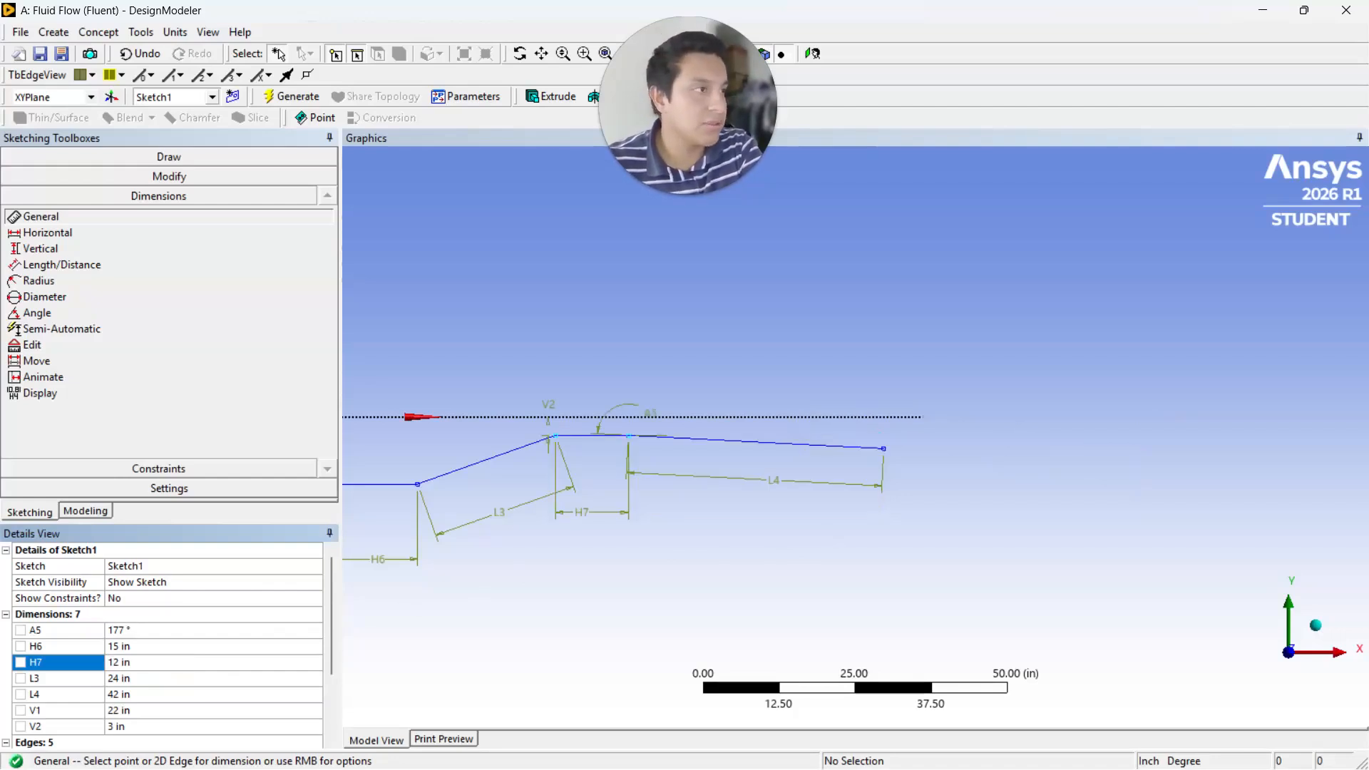
Step: Start a Replicate of the four connected lower-wall lines, excluding the vertical inlet line, with the rotation angle r set to 180°
scroll(379, 345, down, 4)
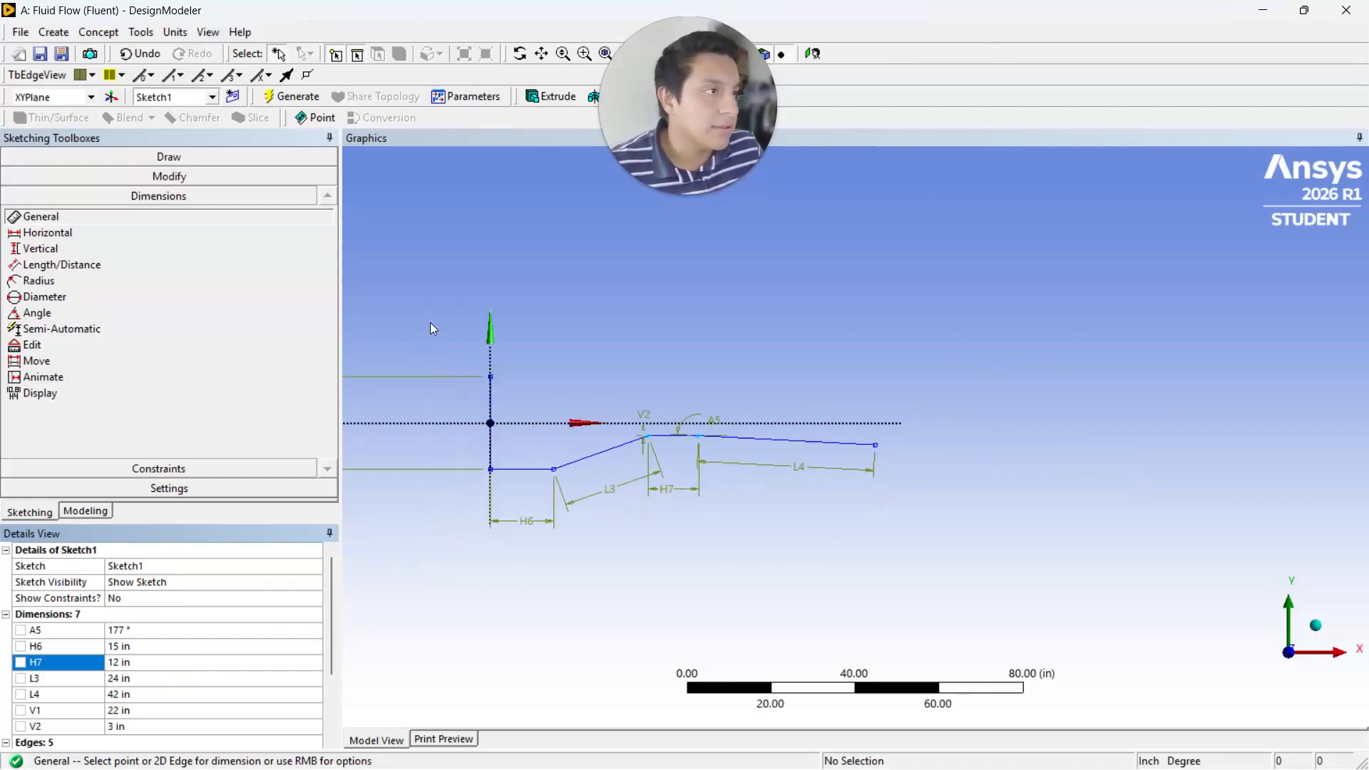
mouse_move(428, 293)
right_down()
mouse_move(870, 540)
mouse_move(916, 539)
right_up()
scroll(1060, 568, down, 2)
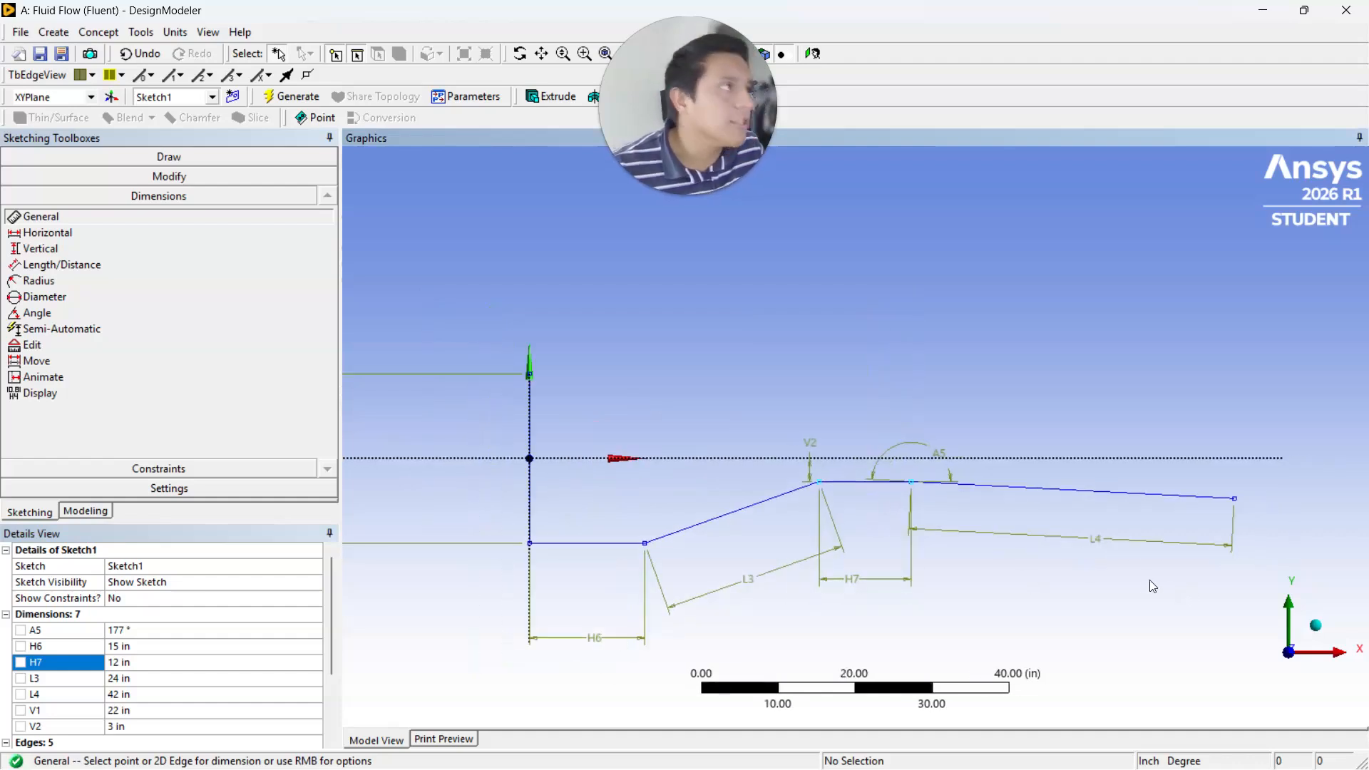
scroll(1104, 569, down, 2)
scroll(1123, 554, up, 2)
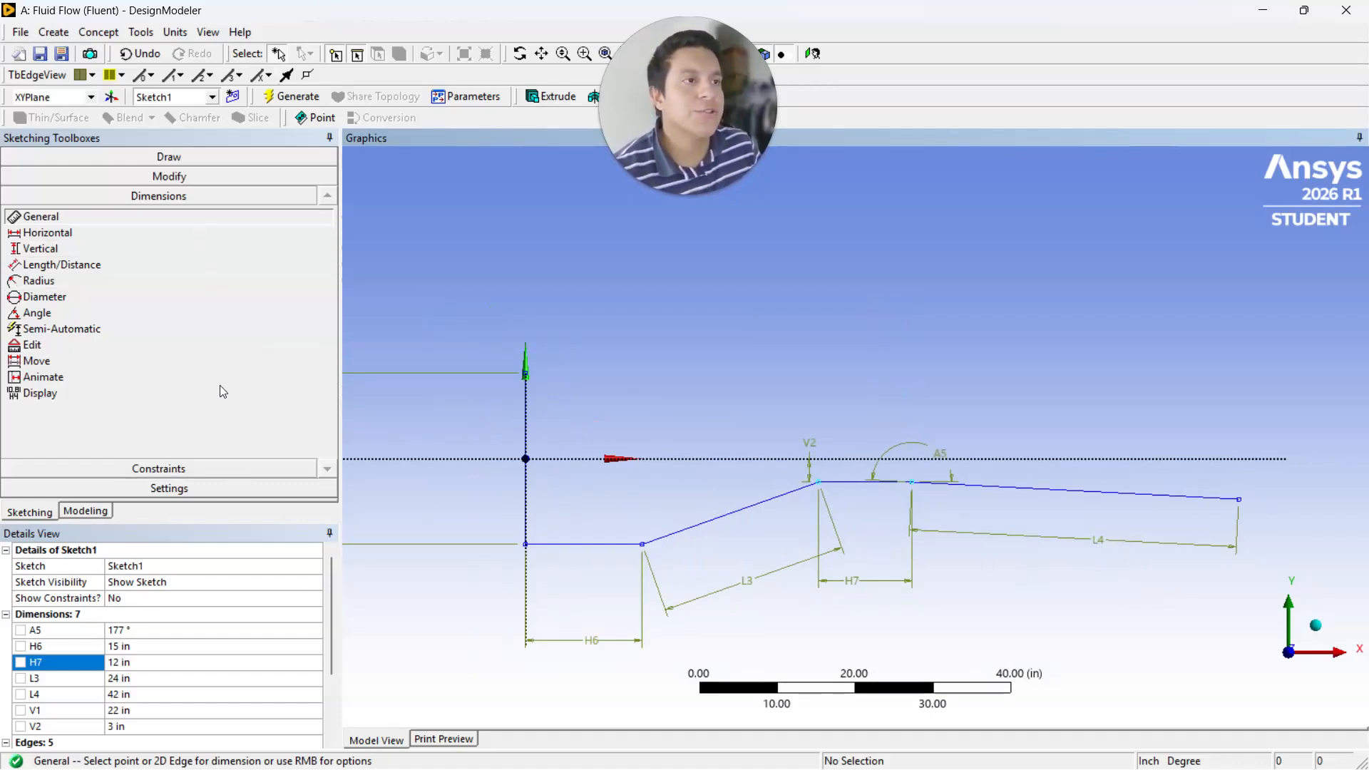
click(186, 177)
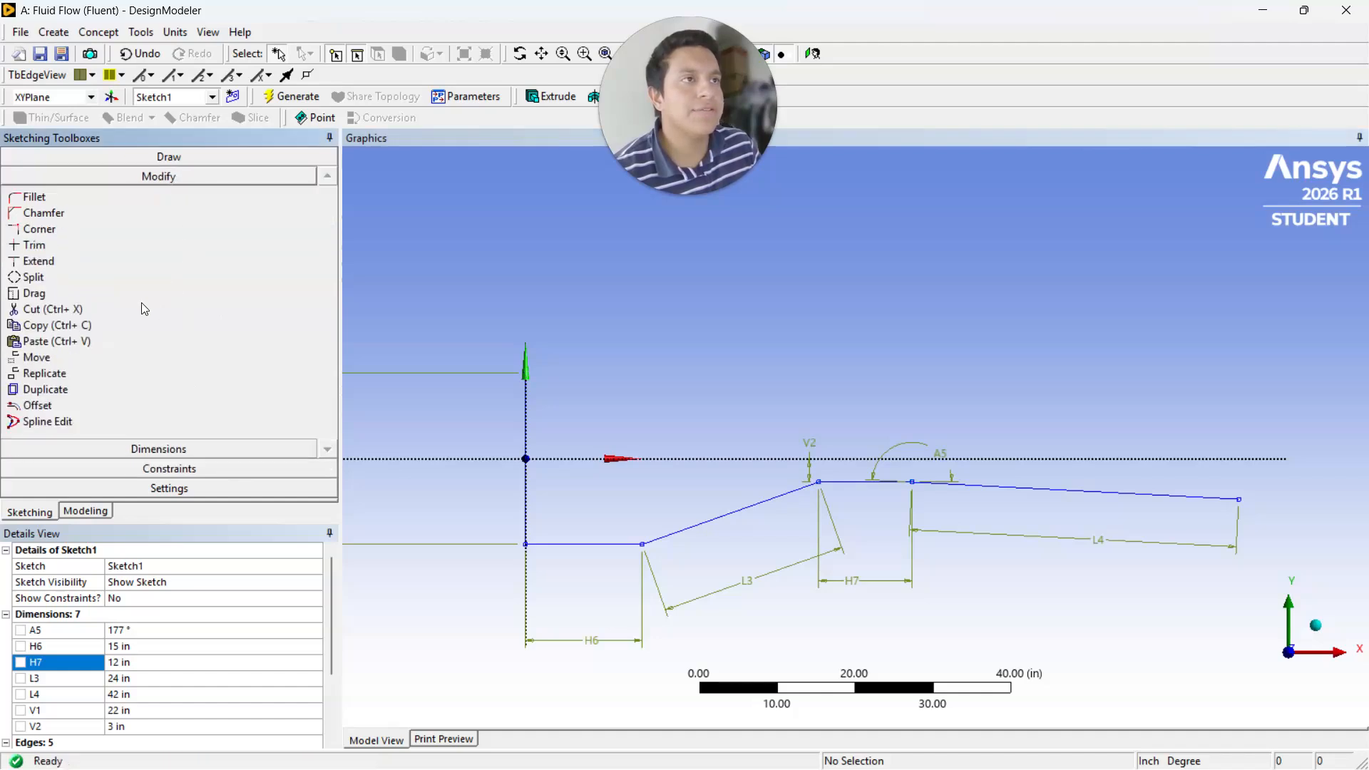
click(585, 544)
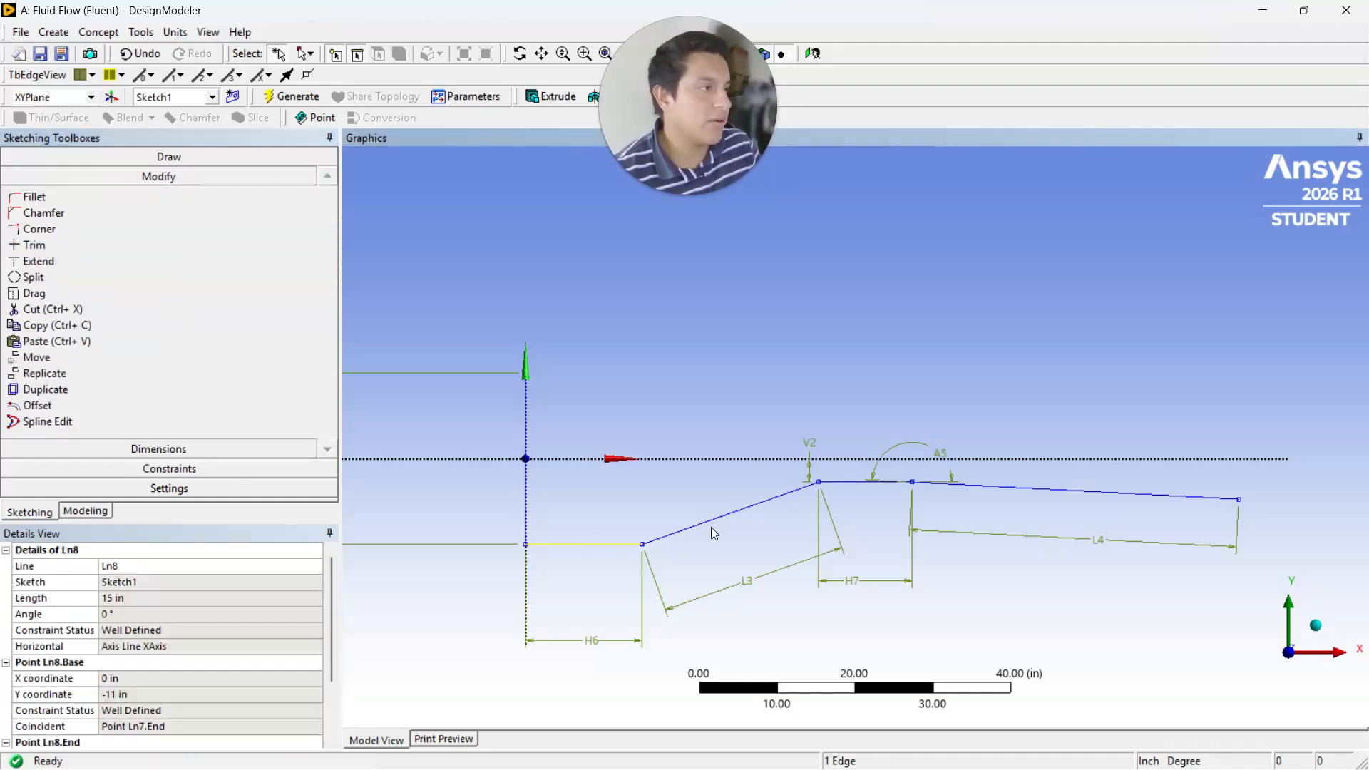
ctrl+click(756, 504)
ctrl+click(866, 482)
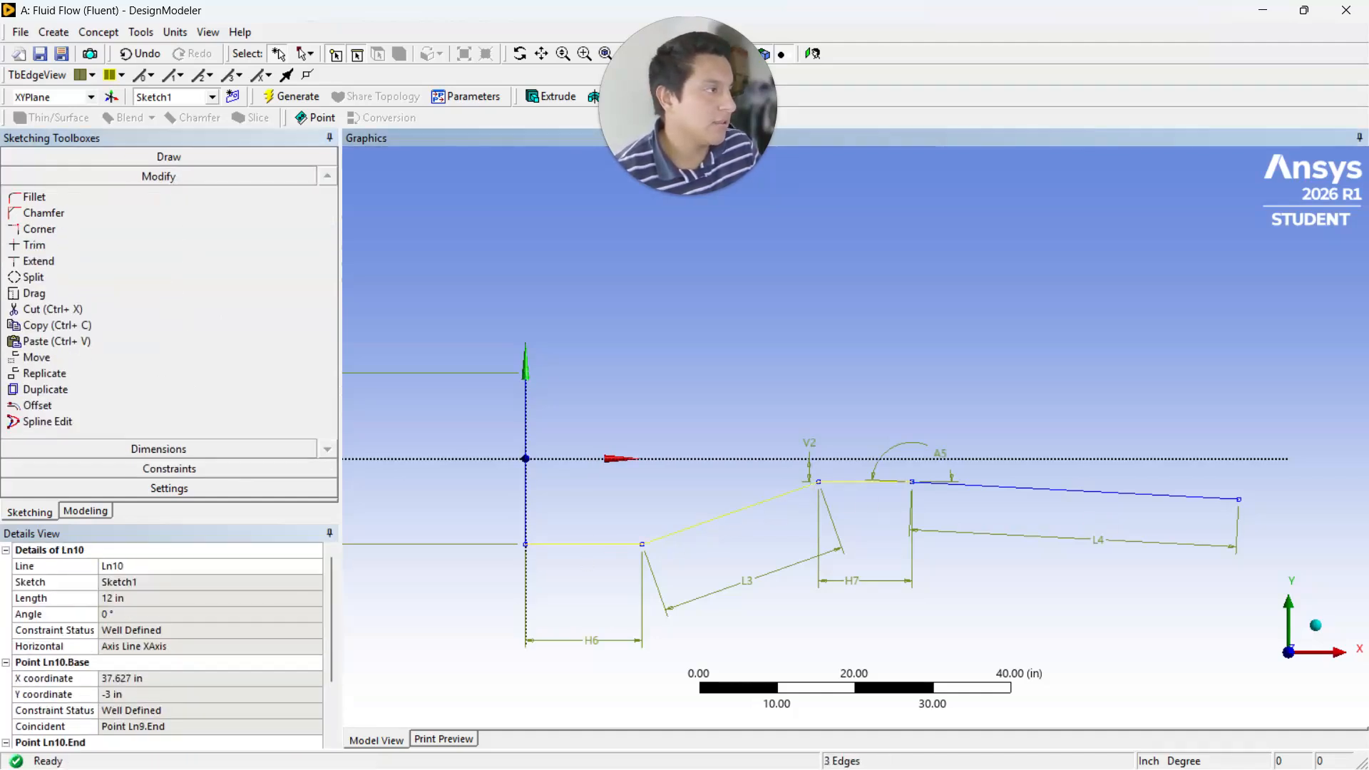
ctrl+click(984, 487)
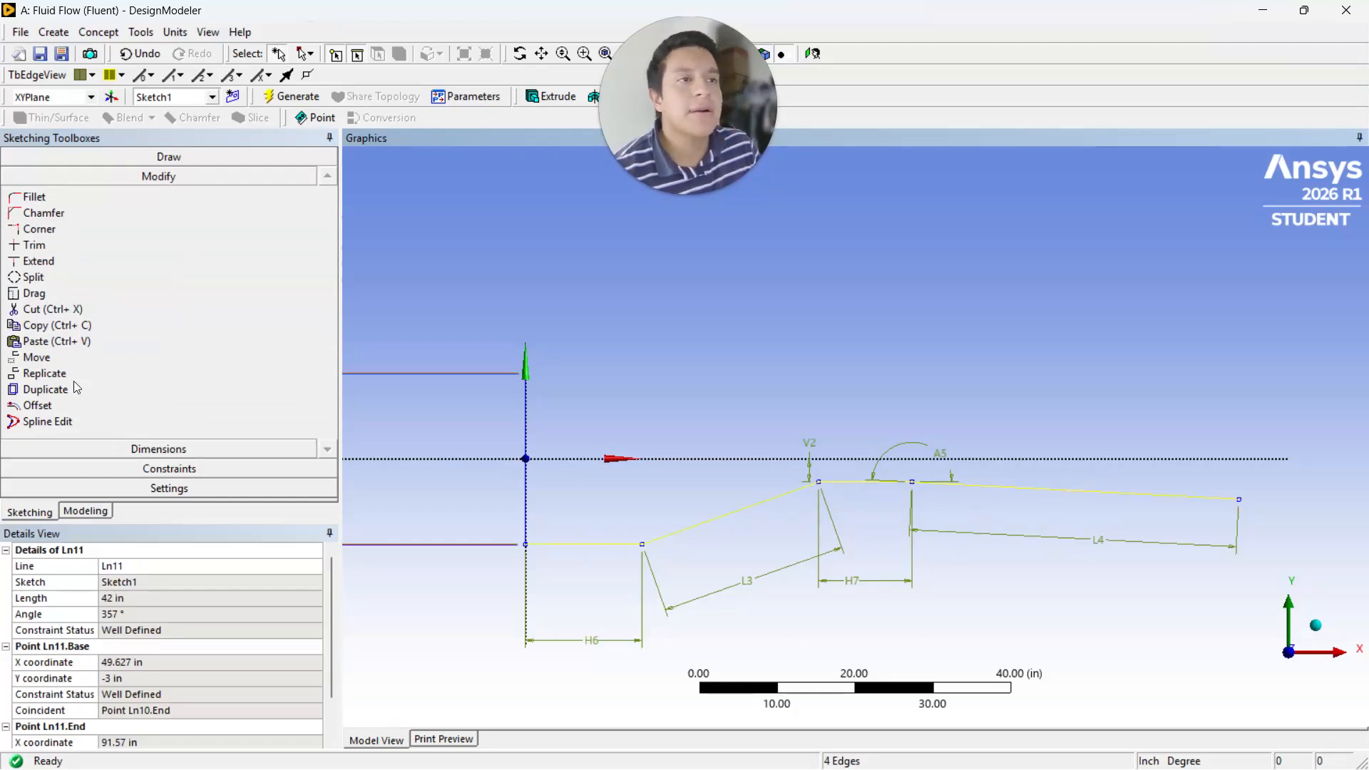
click(43, 373)
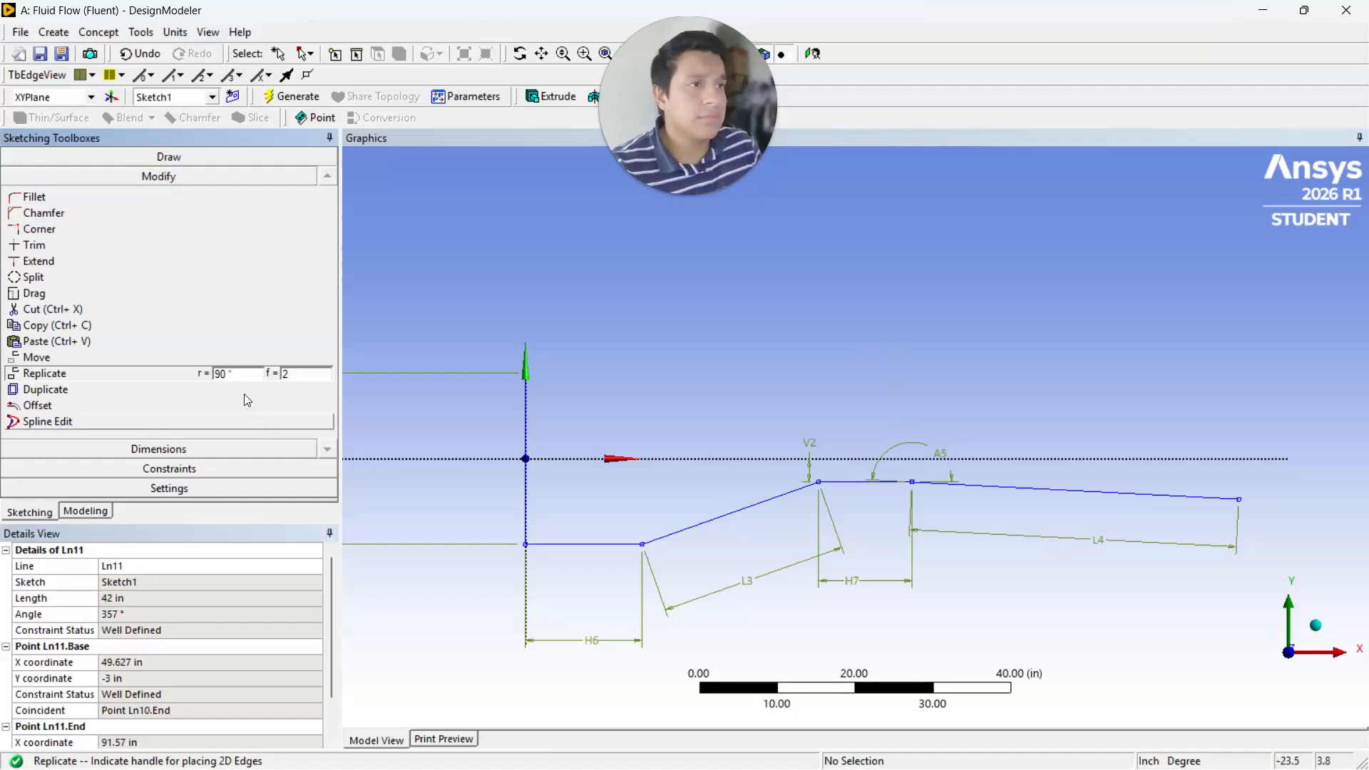
click(235, 373)
key(BackSpace)
key(BackSpace)
text(180)
key(Return)
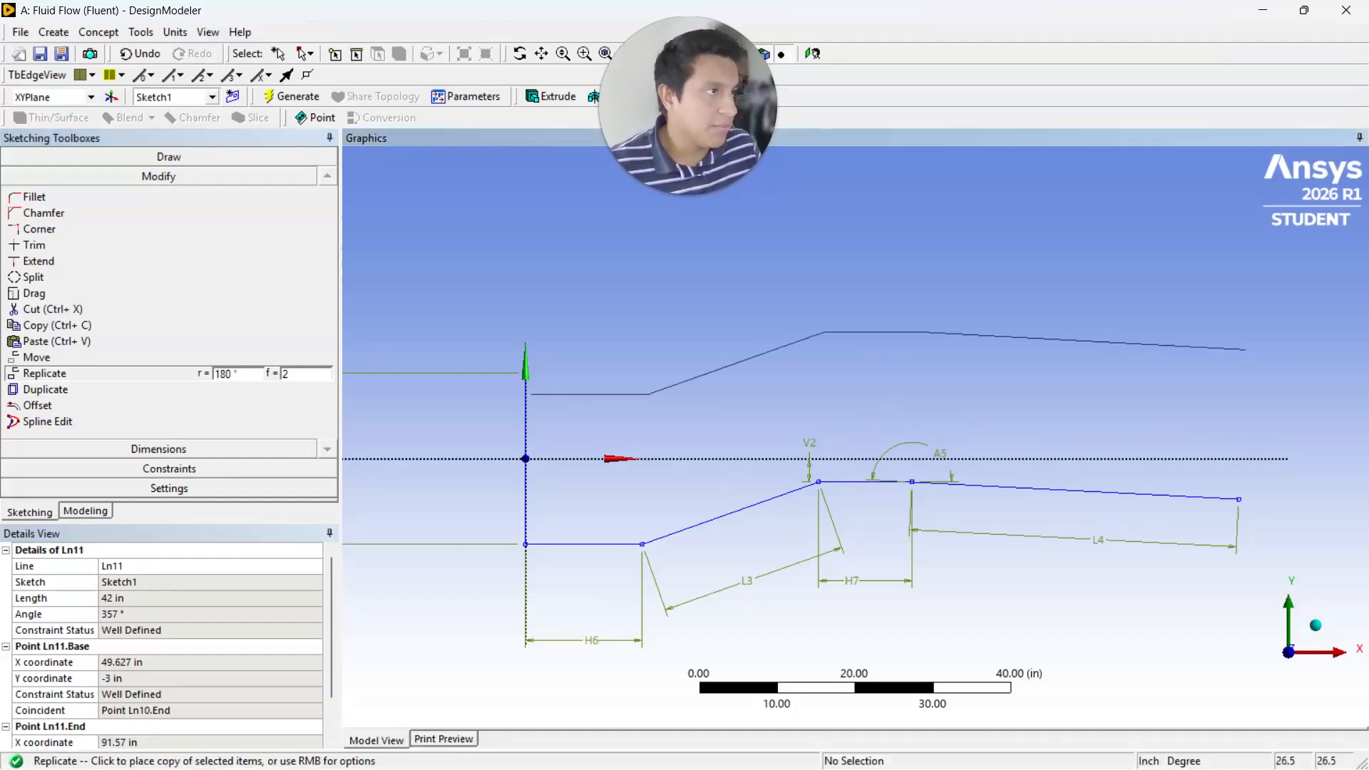
Step: Flip the replicated wall lines vertically and place the copy with its start at the upper endpoint of the vertical inlet line
right_click(737, 224)
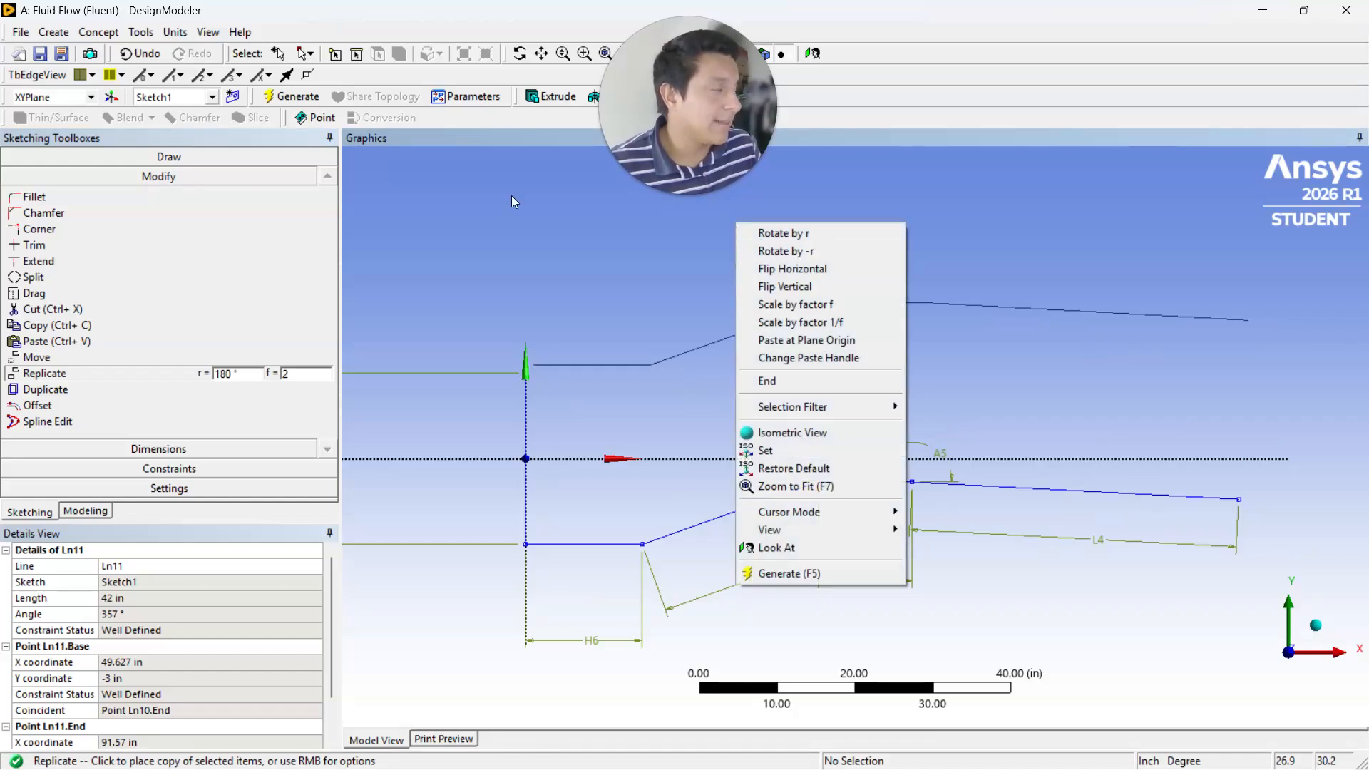
click(824, 293)
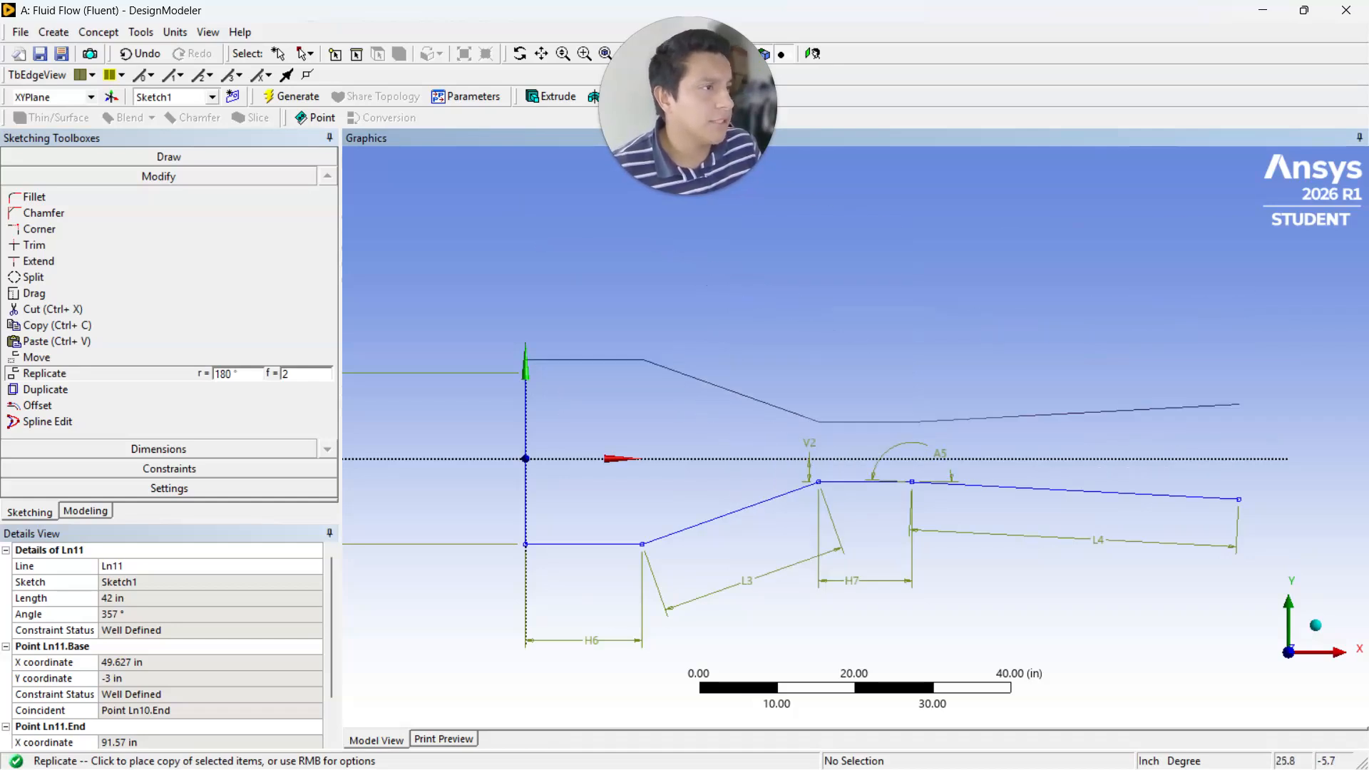
scroll(855, 439, down, 1)
scroll(855, 437, up, 3)
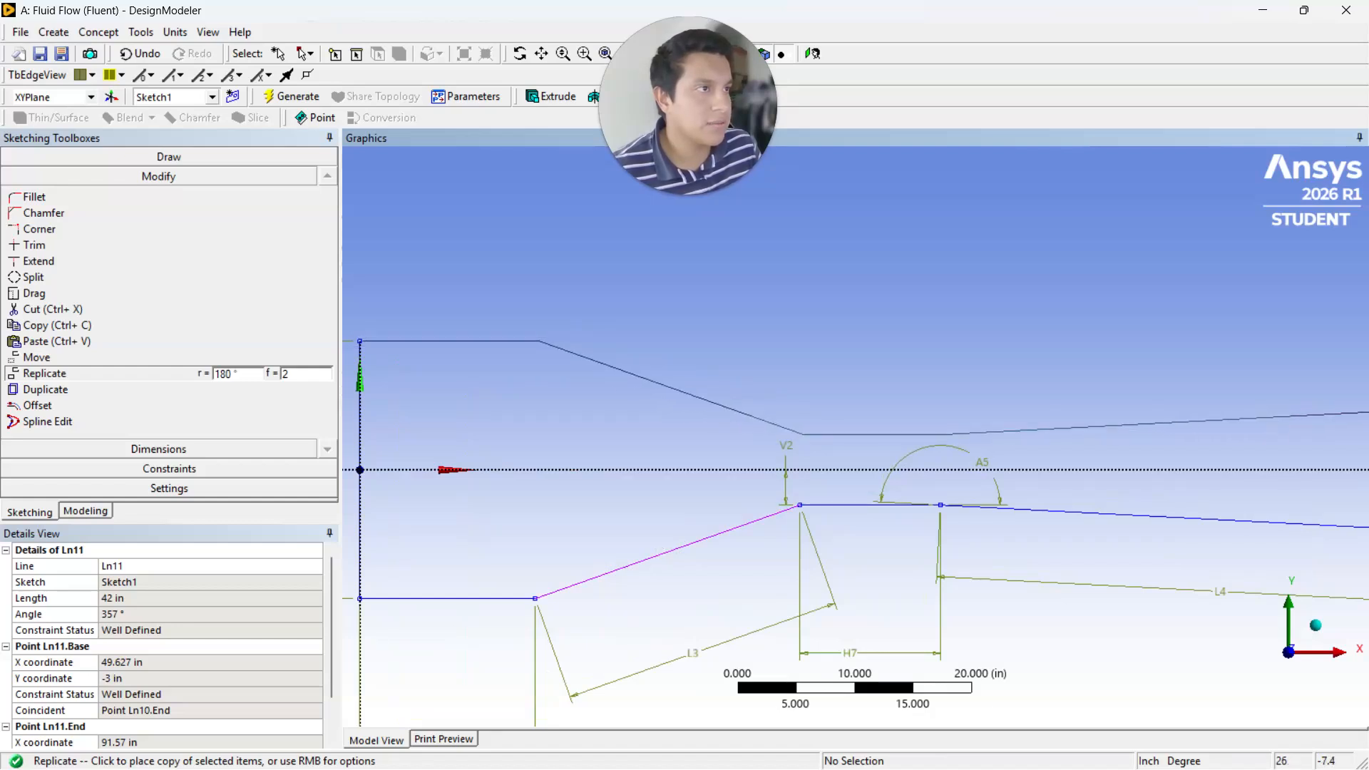
scroll(854, 437, down, 3)
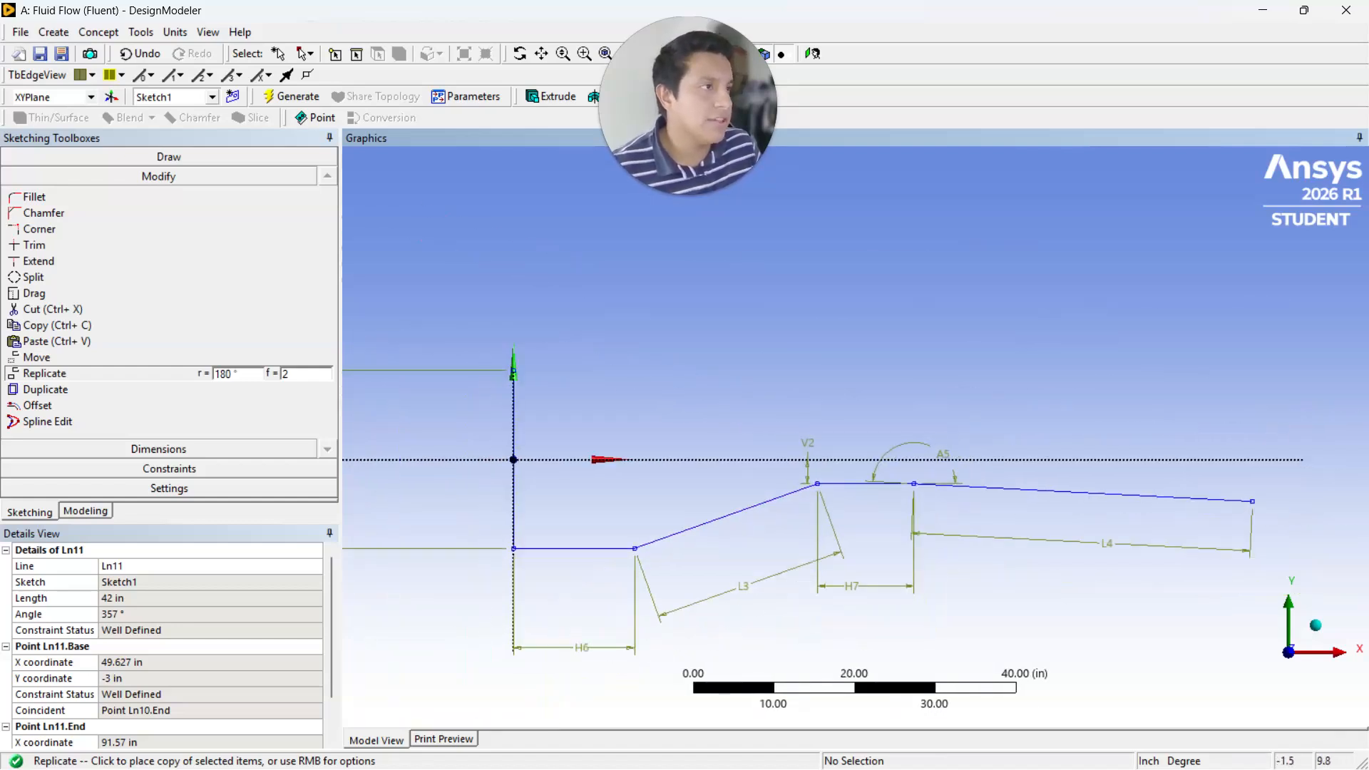
right_drag(492, 339, 586, 443)
scroll(836, 420, down, 3)
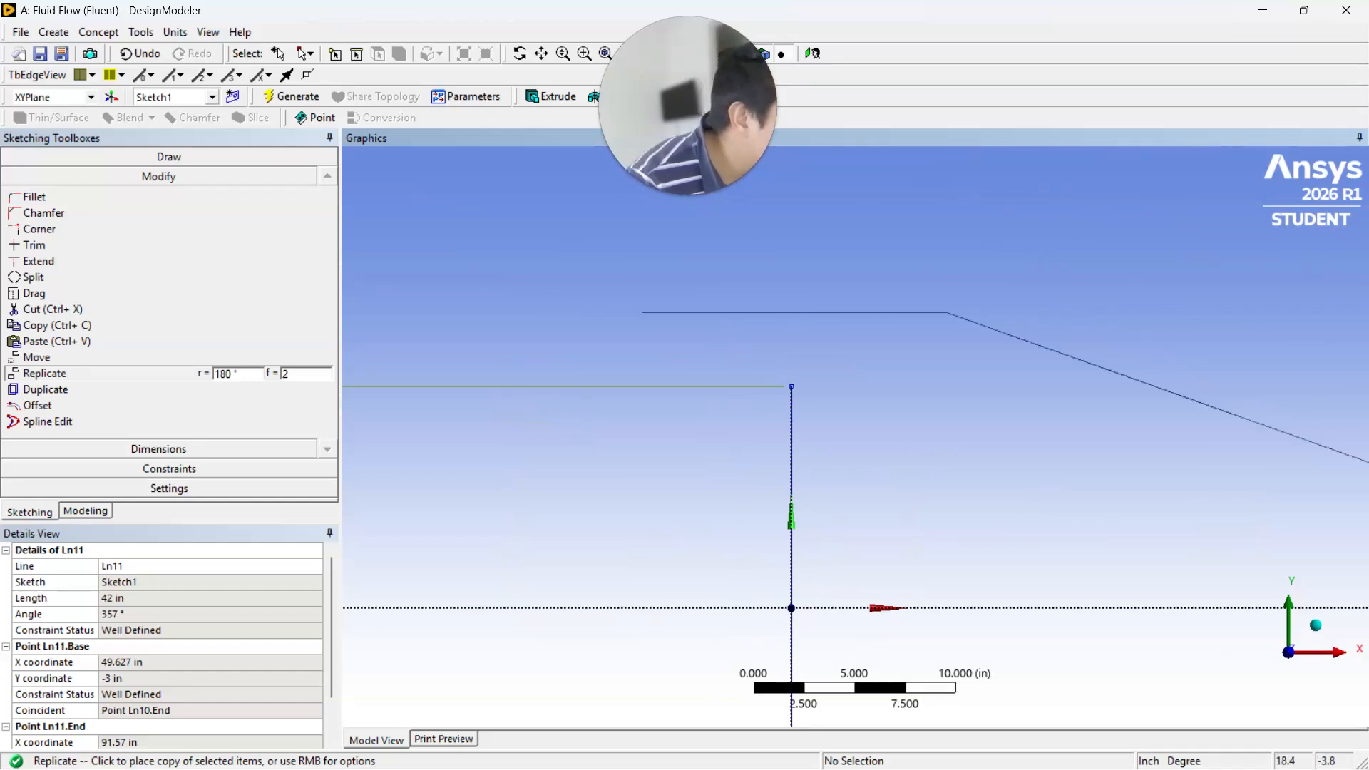
scroll(854, 433, down, 2)
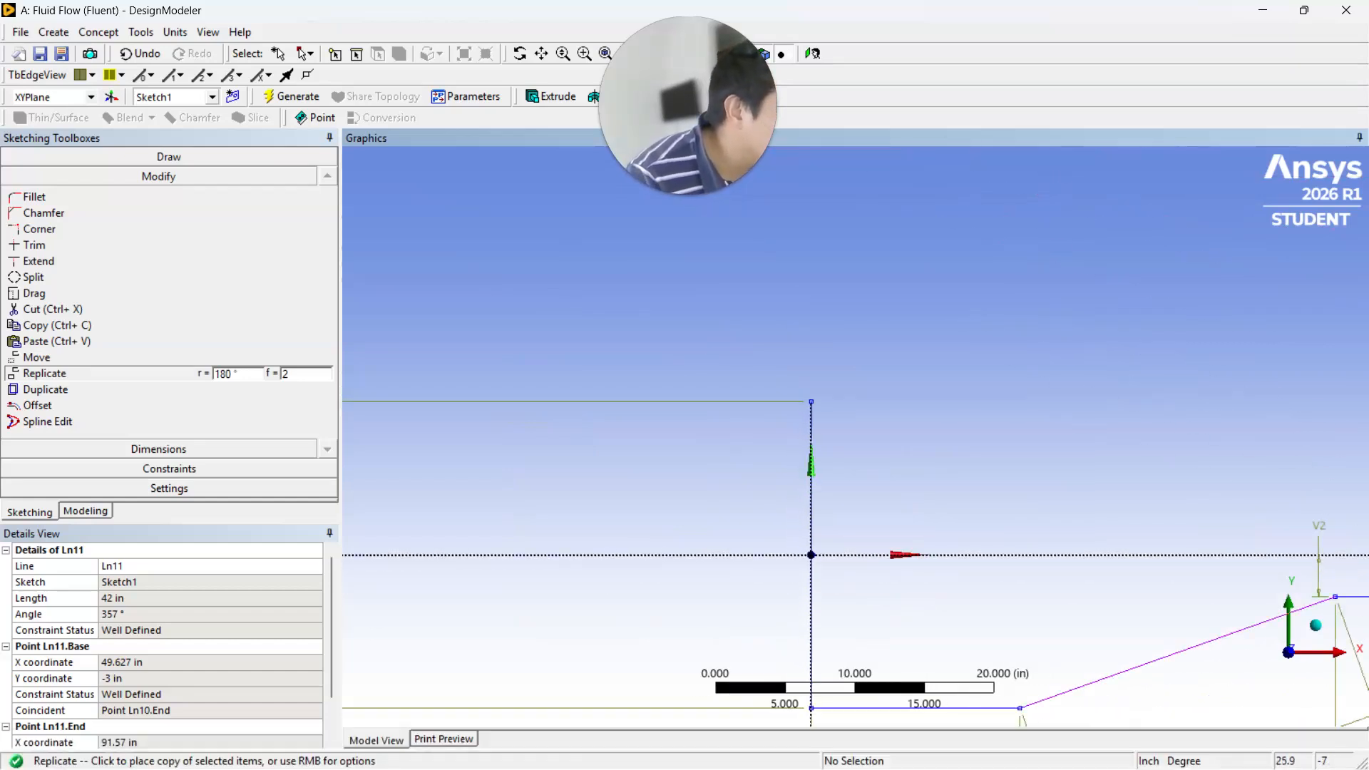
scroll(854, 438, down, 1)
scroll(853, 440, up, 2)
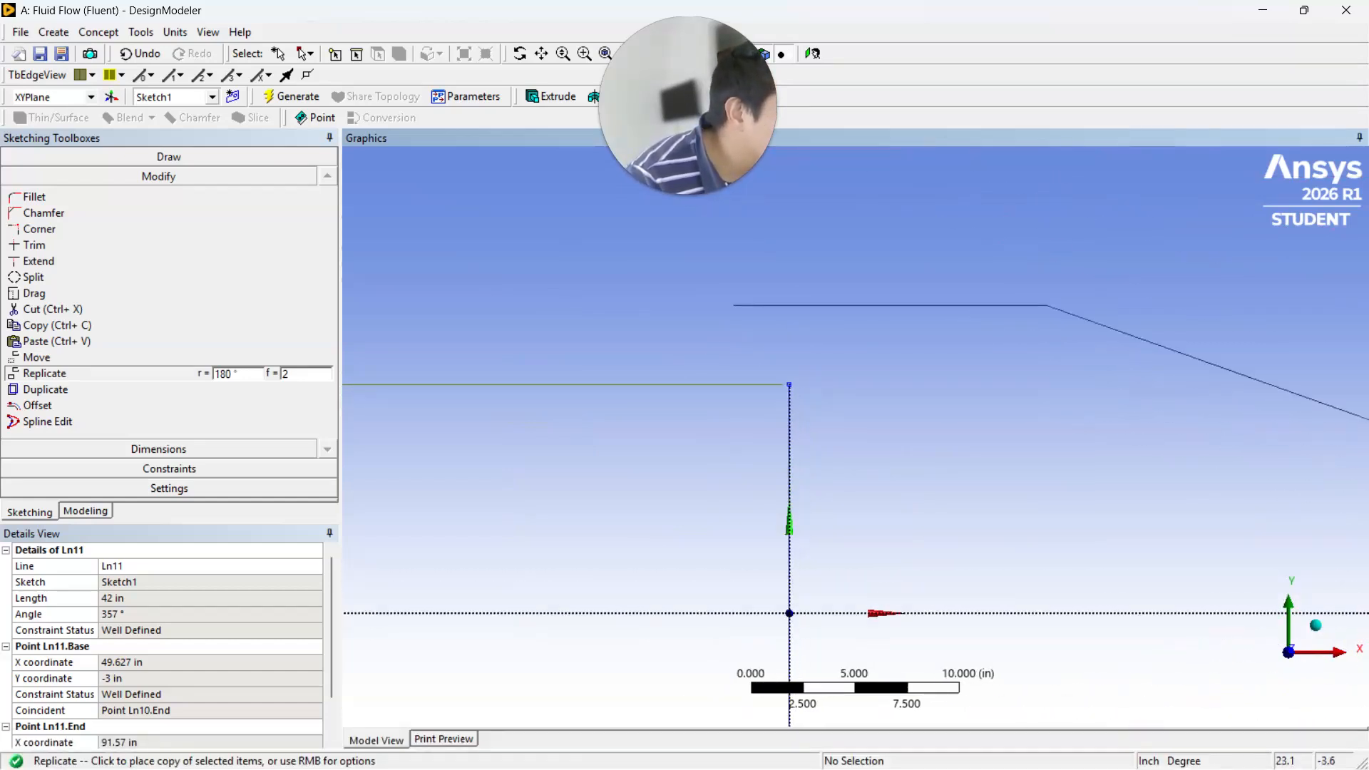
scroll(855, 434, down, 1)
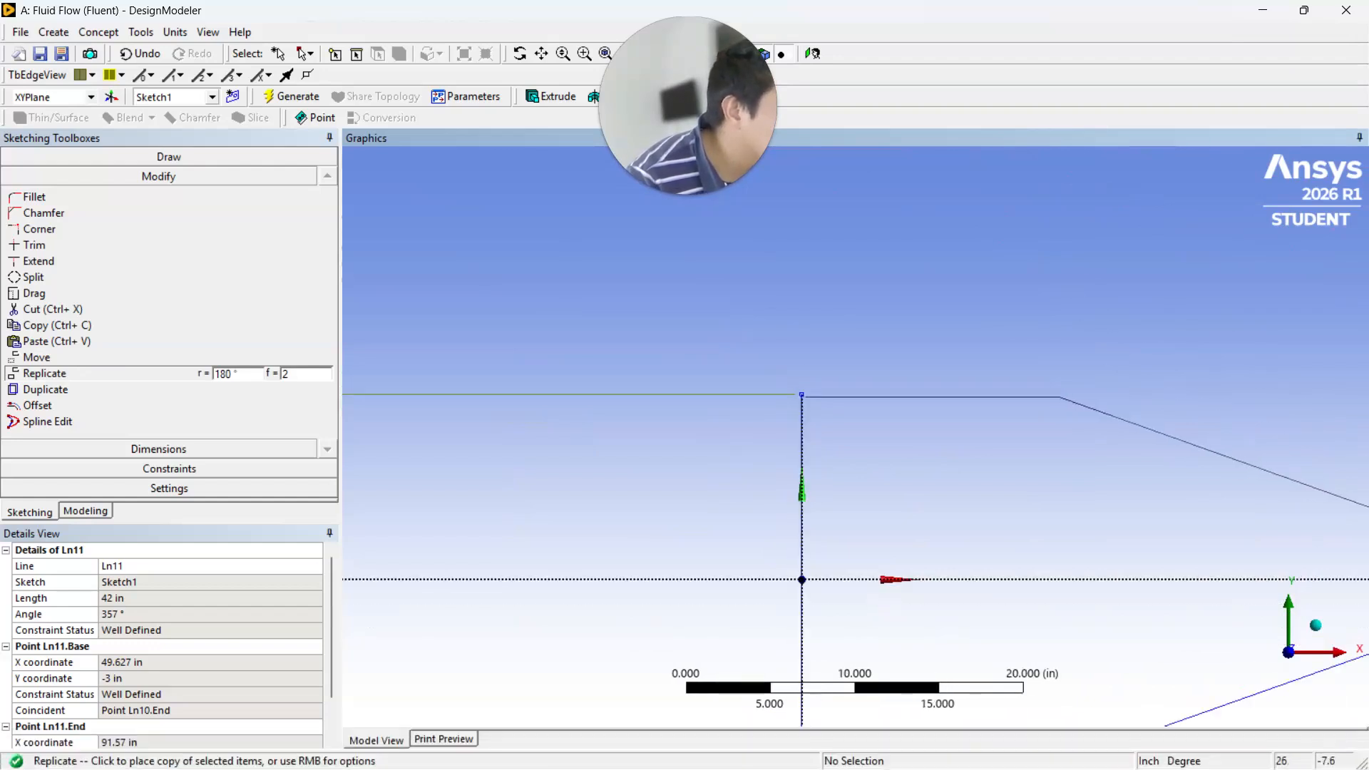
click(801, 396)
key(Escape)
scroll(725, 399, down, 1)
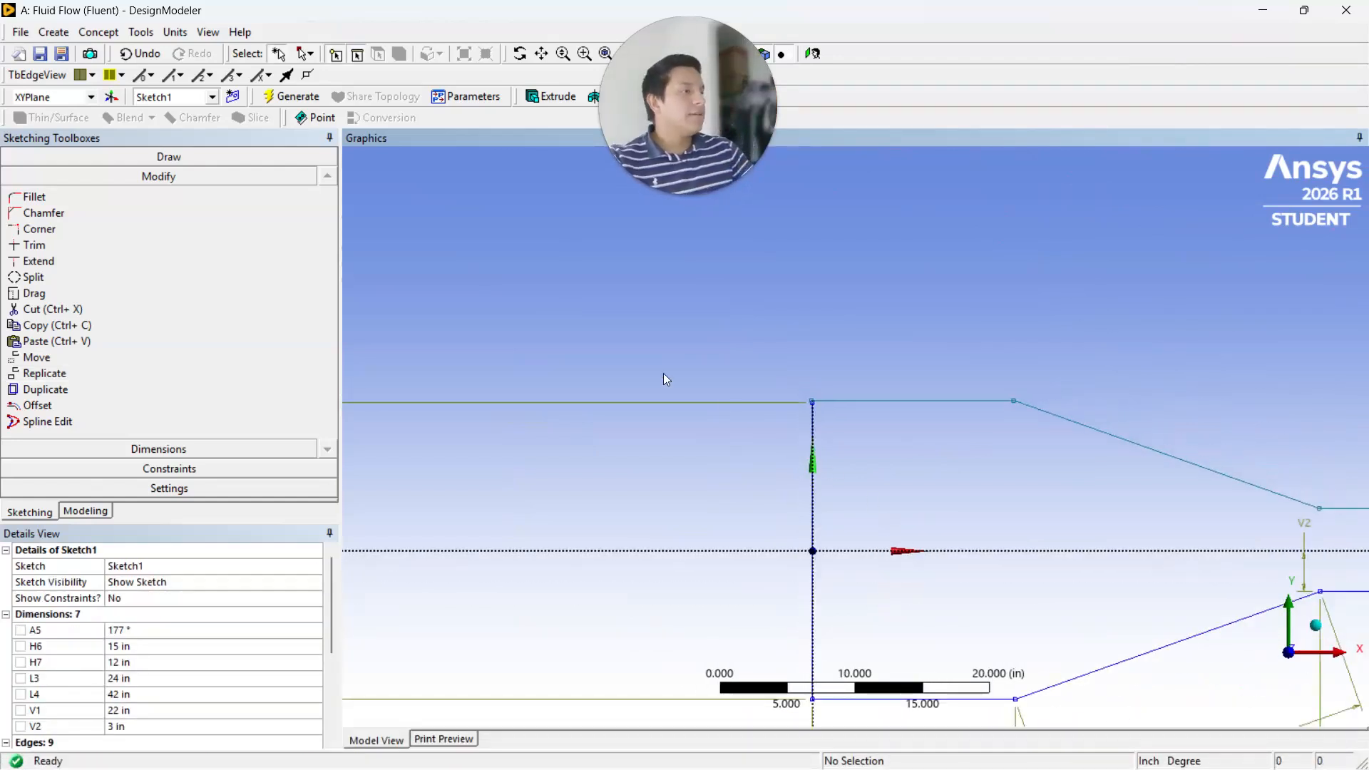
Step: Use Drag to lower the copied upper horizontal line to the inlet line's top and bring its start point onto that endpoint
mouse_move(776, 361)
right_down()
mouse_move(829, 433)
mouse_move(913, 466)
right_up()
right_drag(626, 336, 775, 445)
right_drag(707, 238, 790, 379)
scroll(1006, 520, down, 1)
scroll(1007, 520, down, 1)
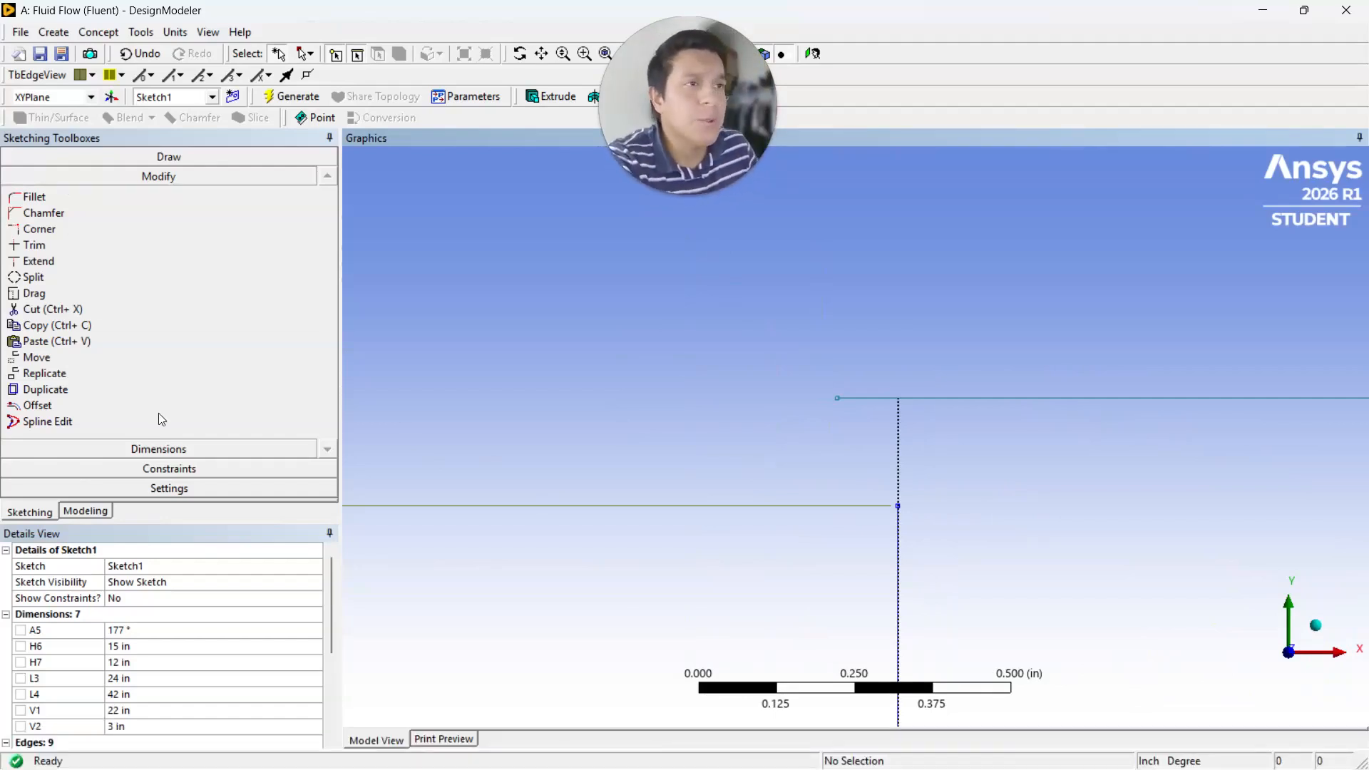
click(34, 293)
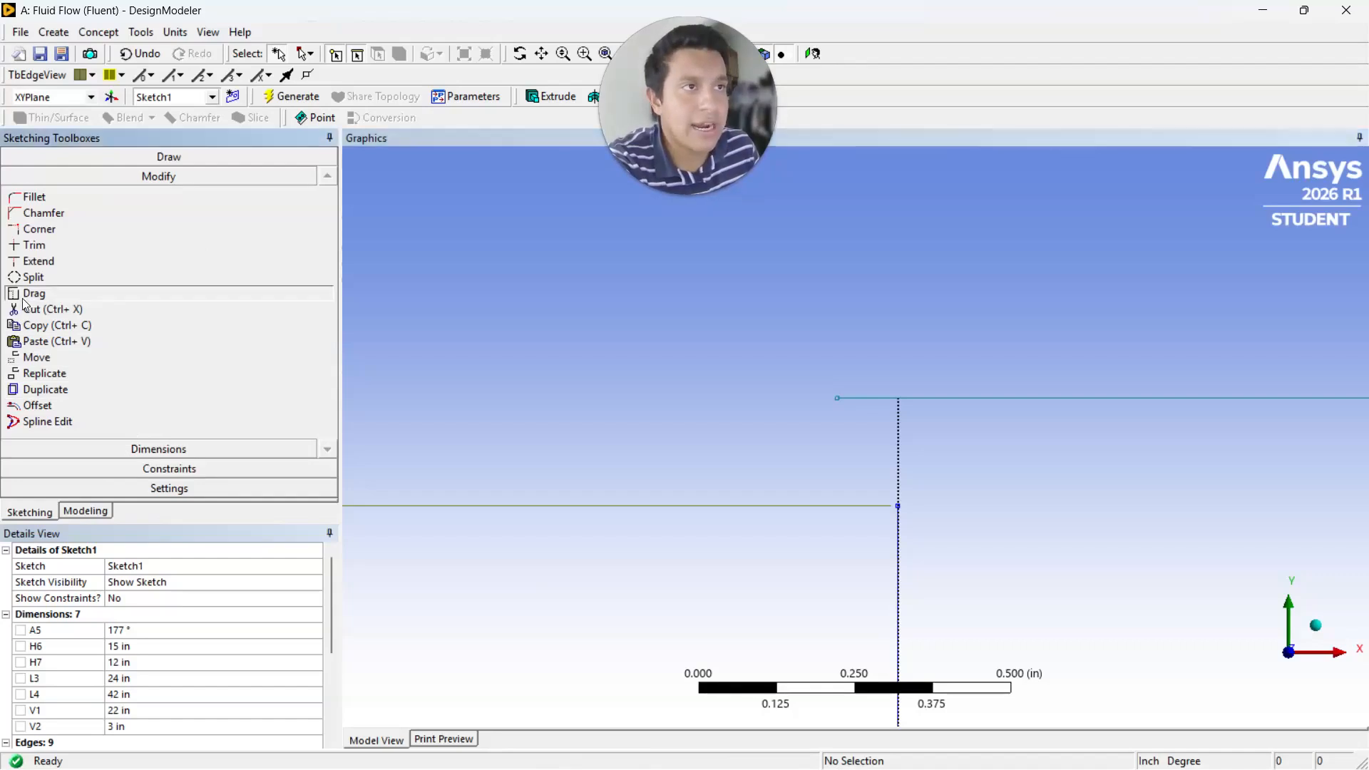
drag(1340, 398, 1340, 509)
scroll(900, 510, down, 1)
scroll(899, 510, up, 4)
mouse_move(829, 537)
mouse_down()
mouse_move(827, 525)
mouse_move(827, 549)
mouse_move(905, 557)
mouse_move(914, 531)
mouse_up()
scroll(915, 531, down, 15)
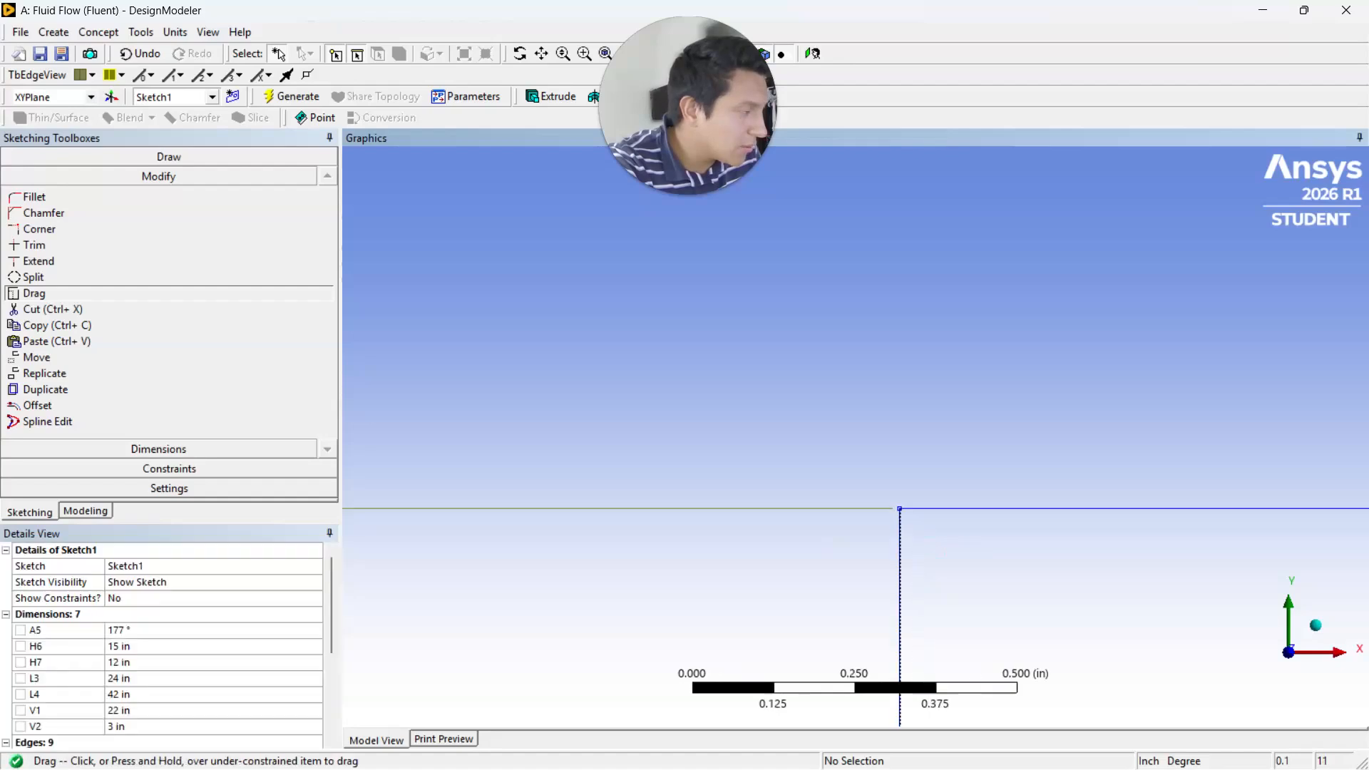
scroll(915, 531, down, 15)
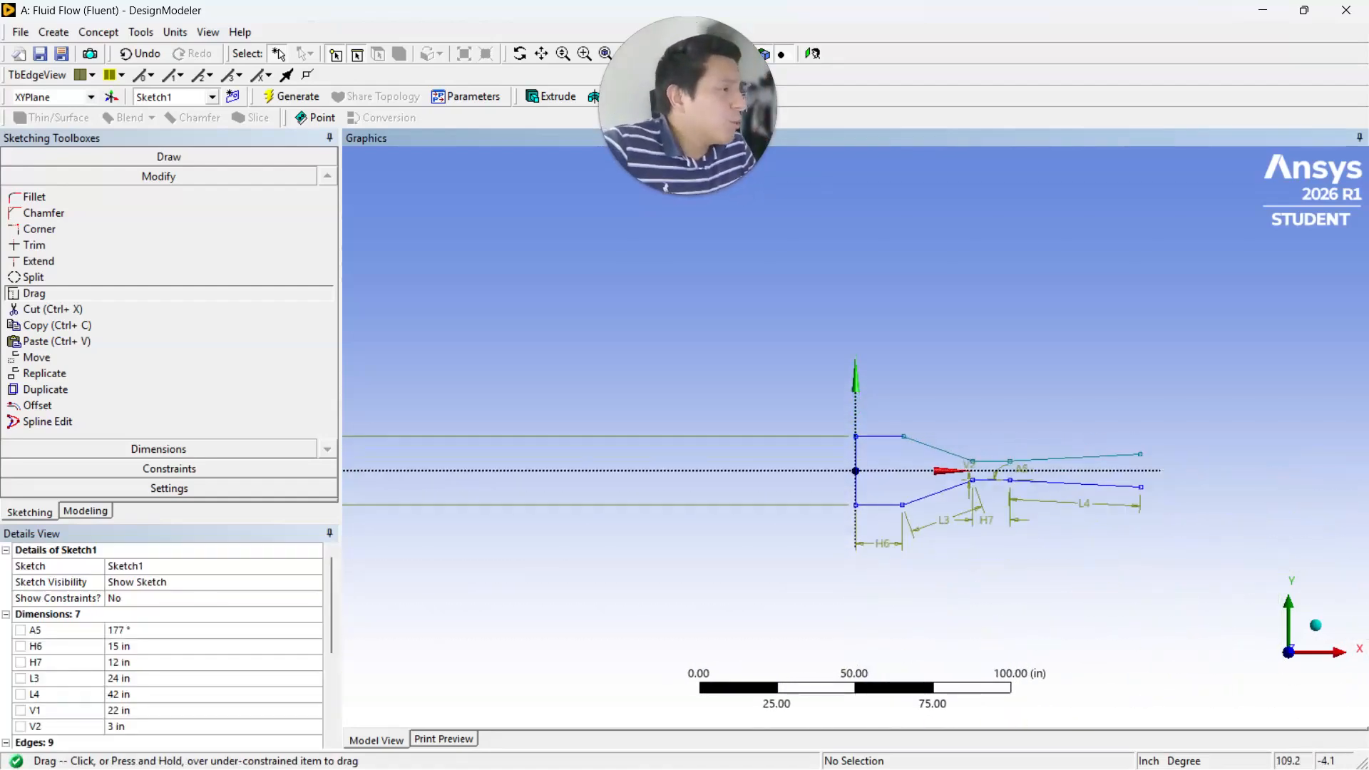
Step: Draw a line joining the far endpoints of the upper and lower walls to close the outlet end of the sketch
scroll(856, 437, up, 2)
scroll(856, 437, down, 2)
scroll(856, 437, up, 2)
scroll(855, 437, down, 1)
right_drag(774, 320, 1170, 573)
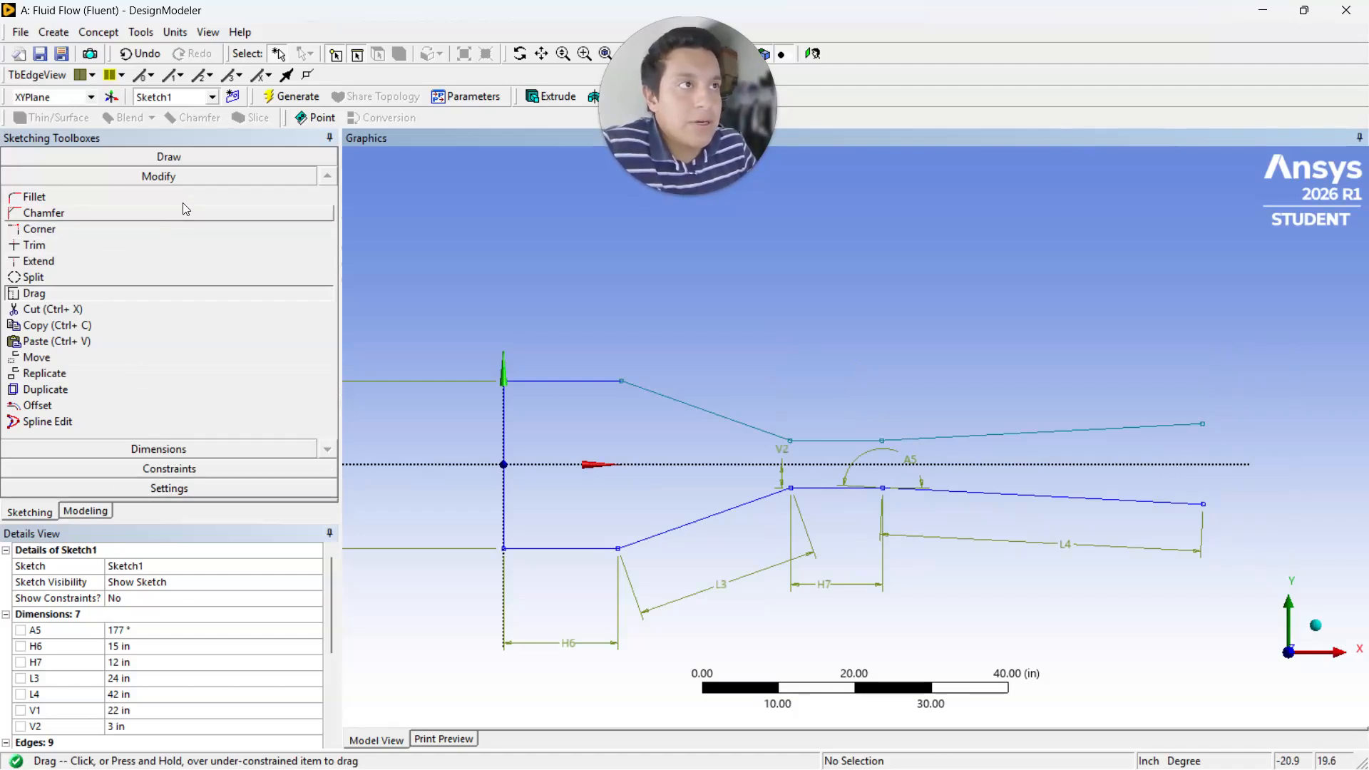
click(189, 157)
click(107, 178)
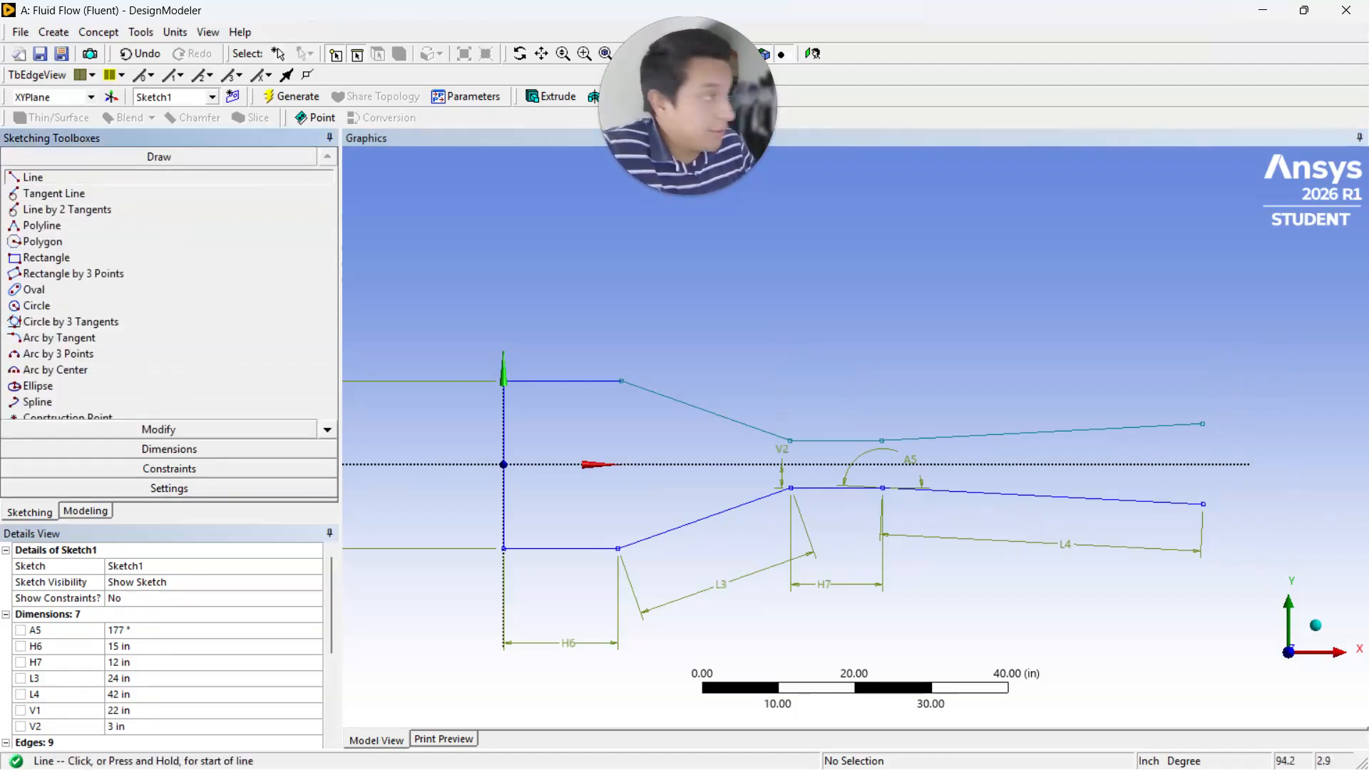
click(1203, 424)
click(1202, 504)
scroll(1153, 497, down, 2)
scroll(1153, 496, up, 2)
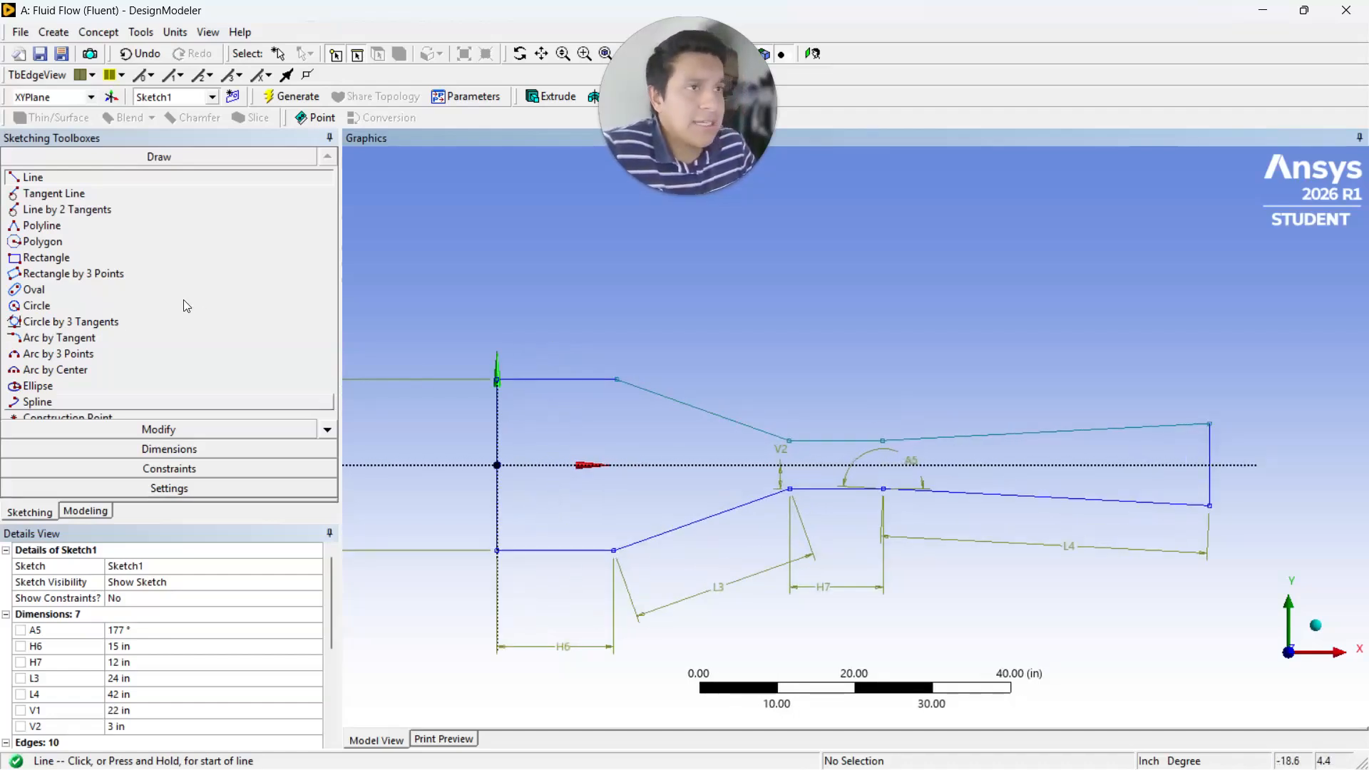
Step: Add a General dimension above the upper horizontal inlet line and set it to 15 in
click(211, 450)
click(562, 379)
click(557, 321)
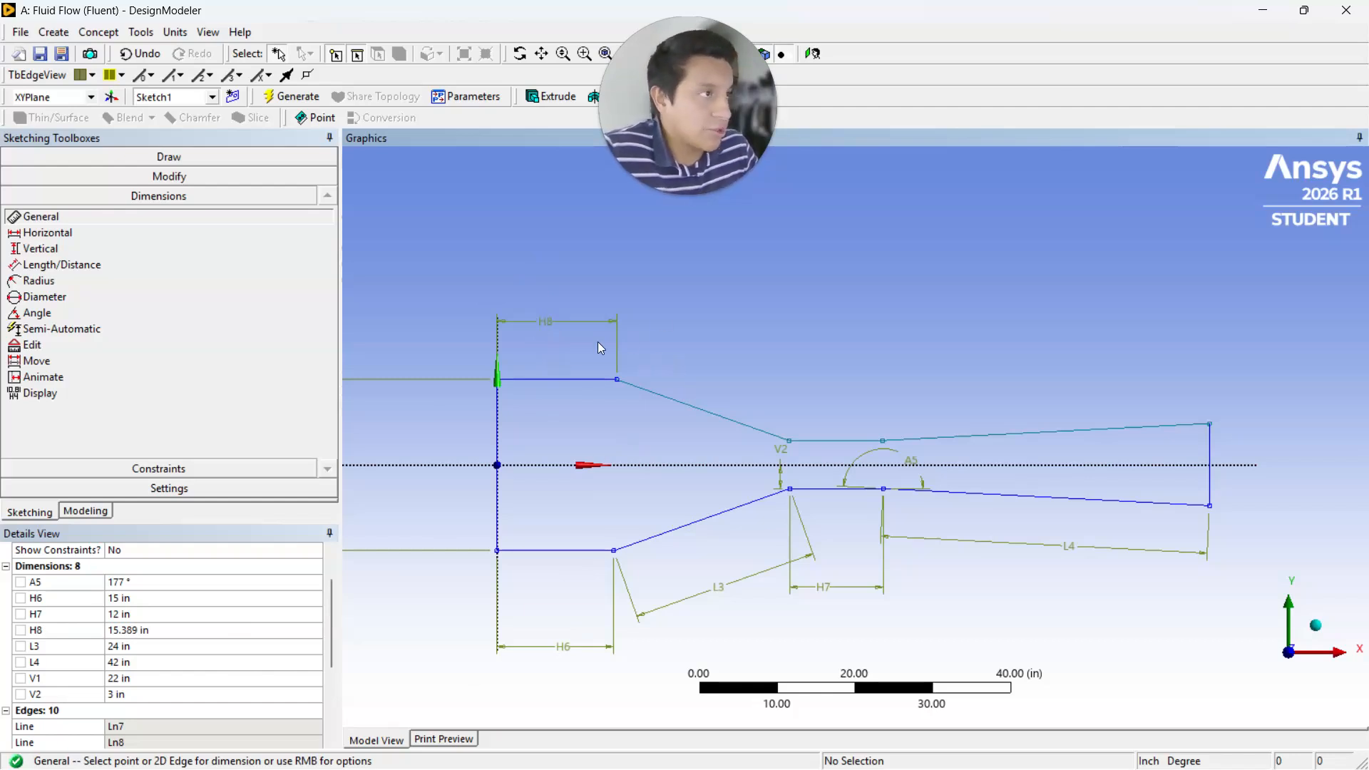
click(135, 633)
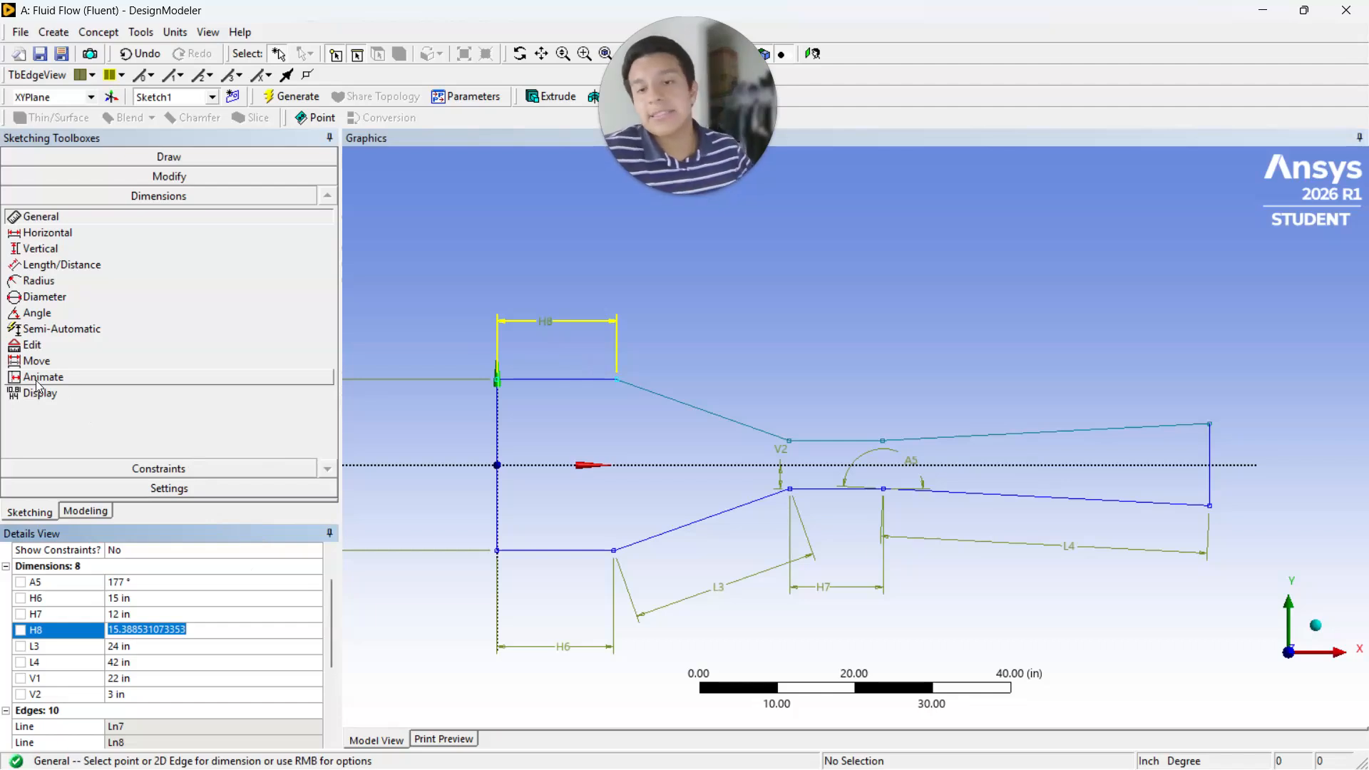
text(15)
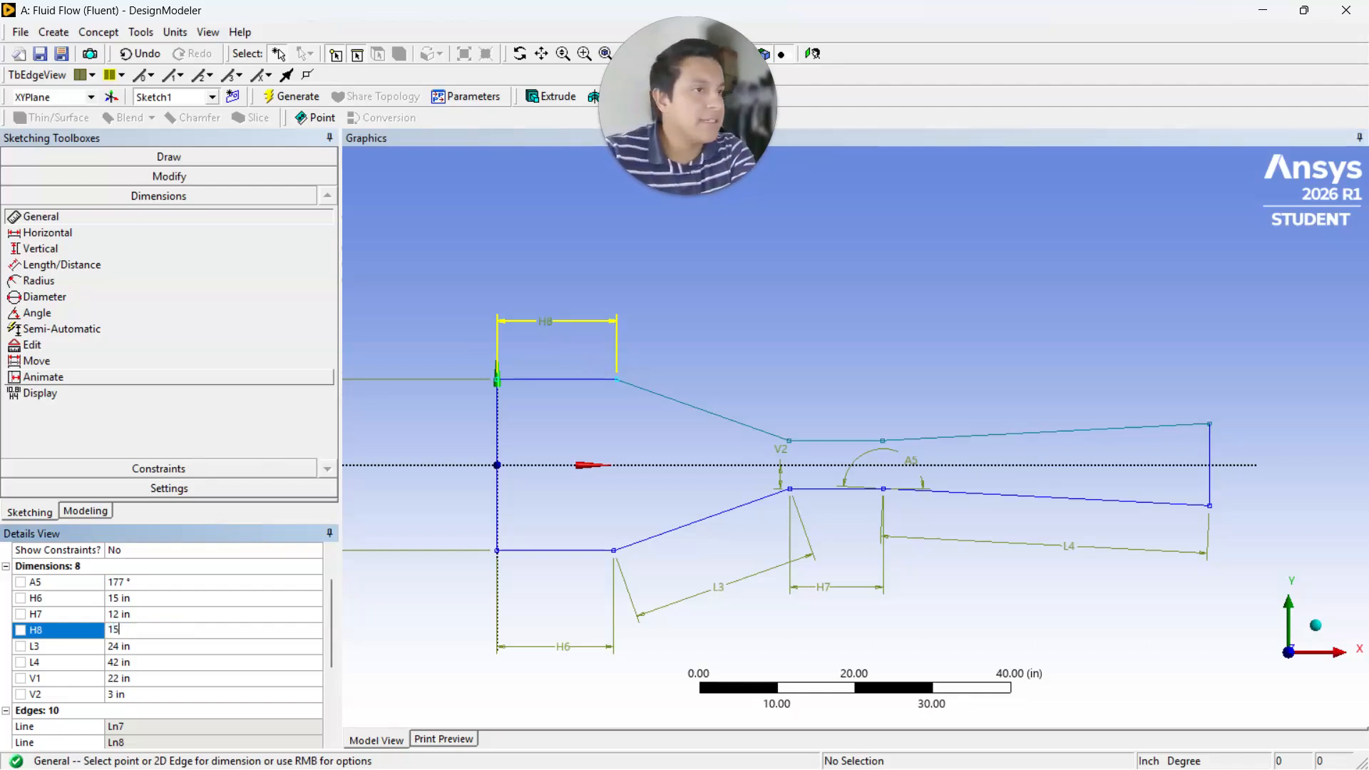
key(Return)
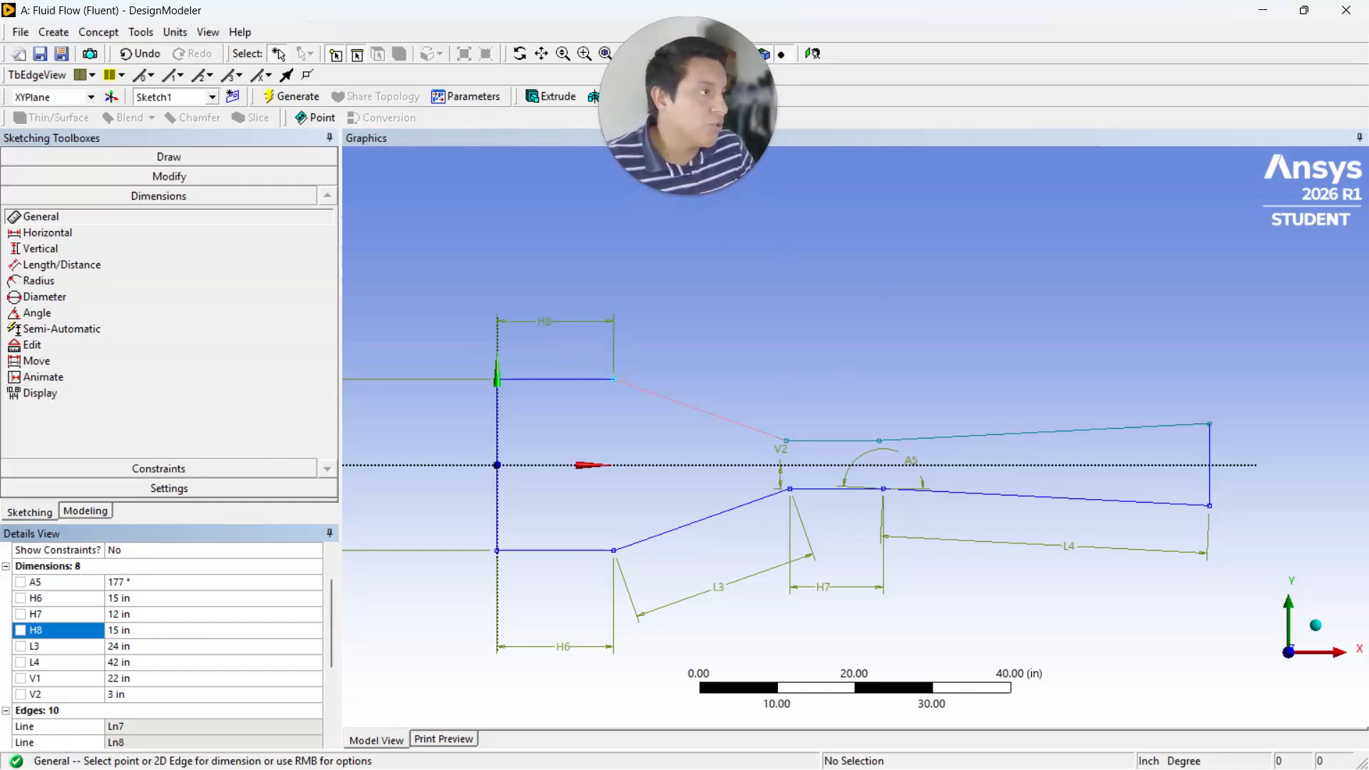
Step: Add a General length dimension along the upper converging sloped line and set it to 24 in
click(699, 409)
click(705, 394)
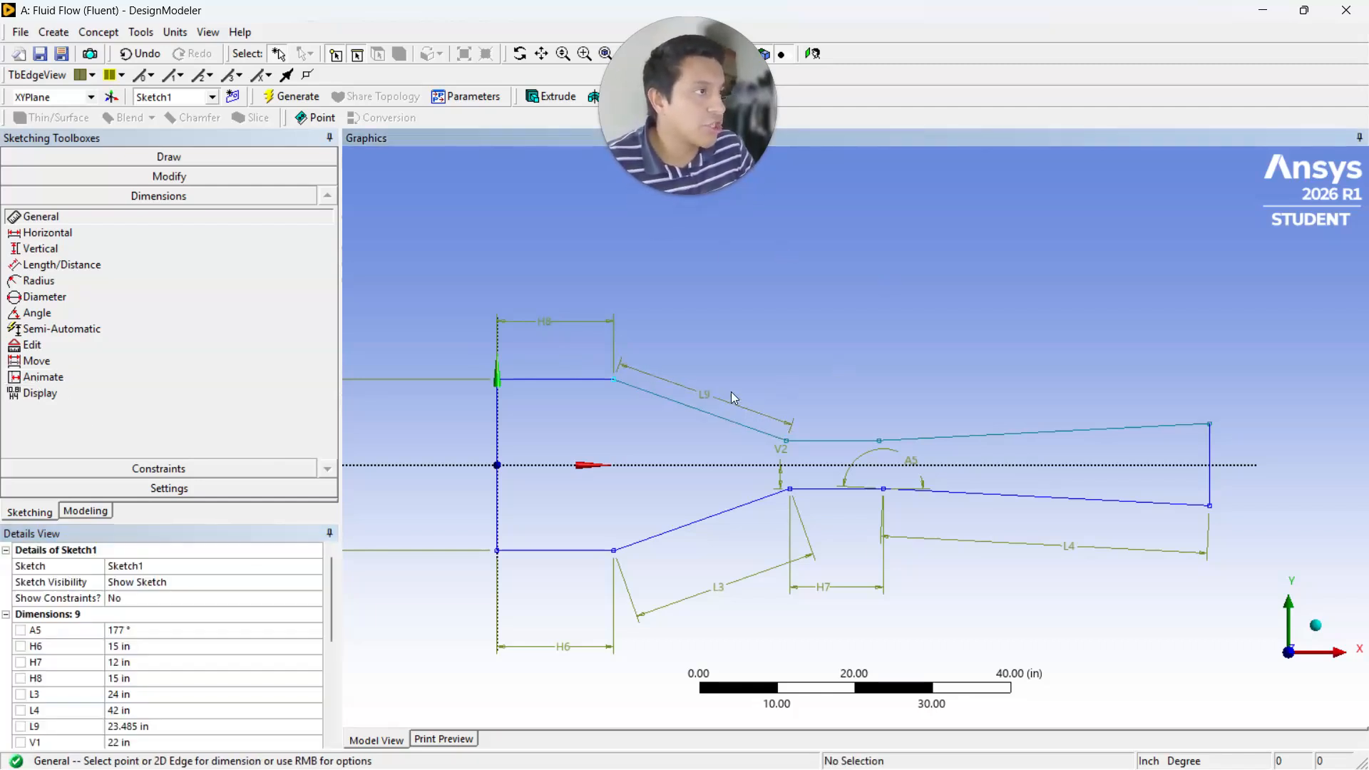
scroll(114, 695, down, 1)
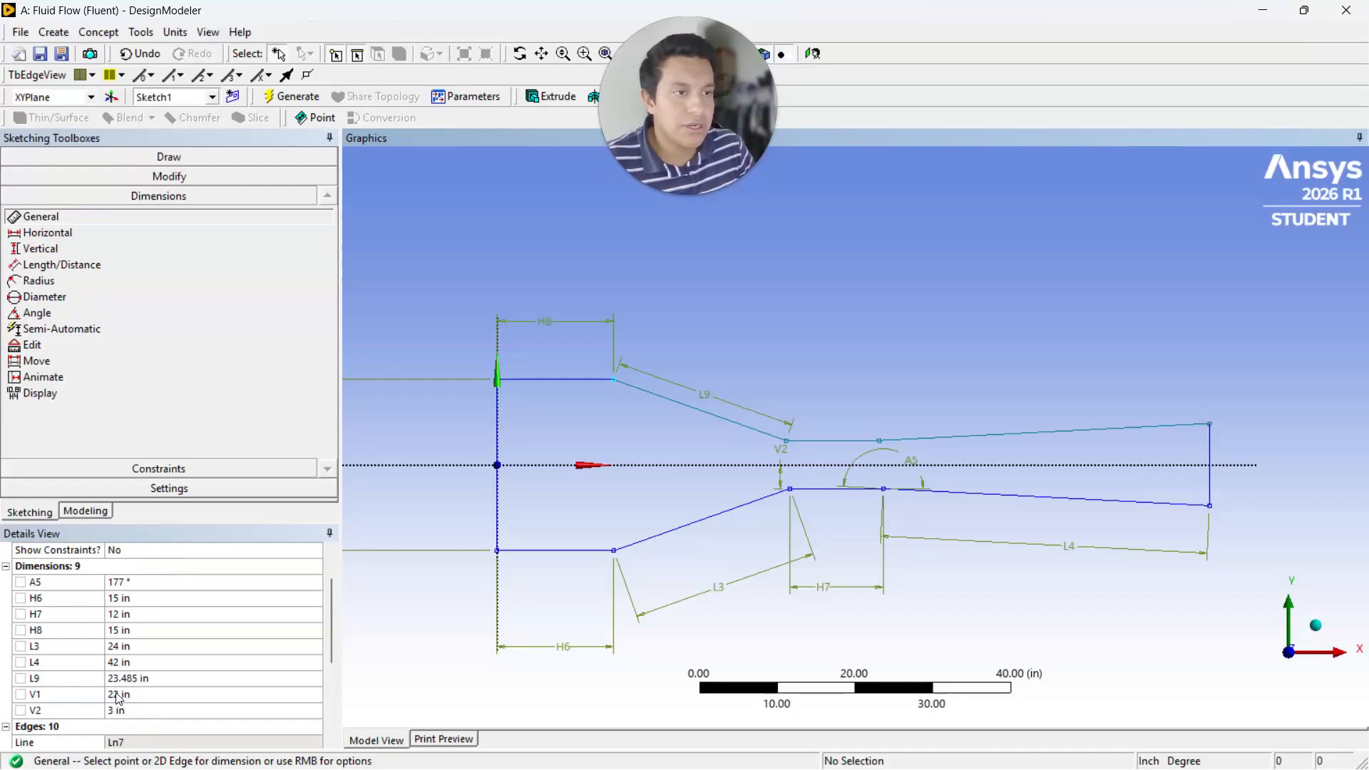
click(126, 678)
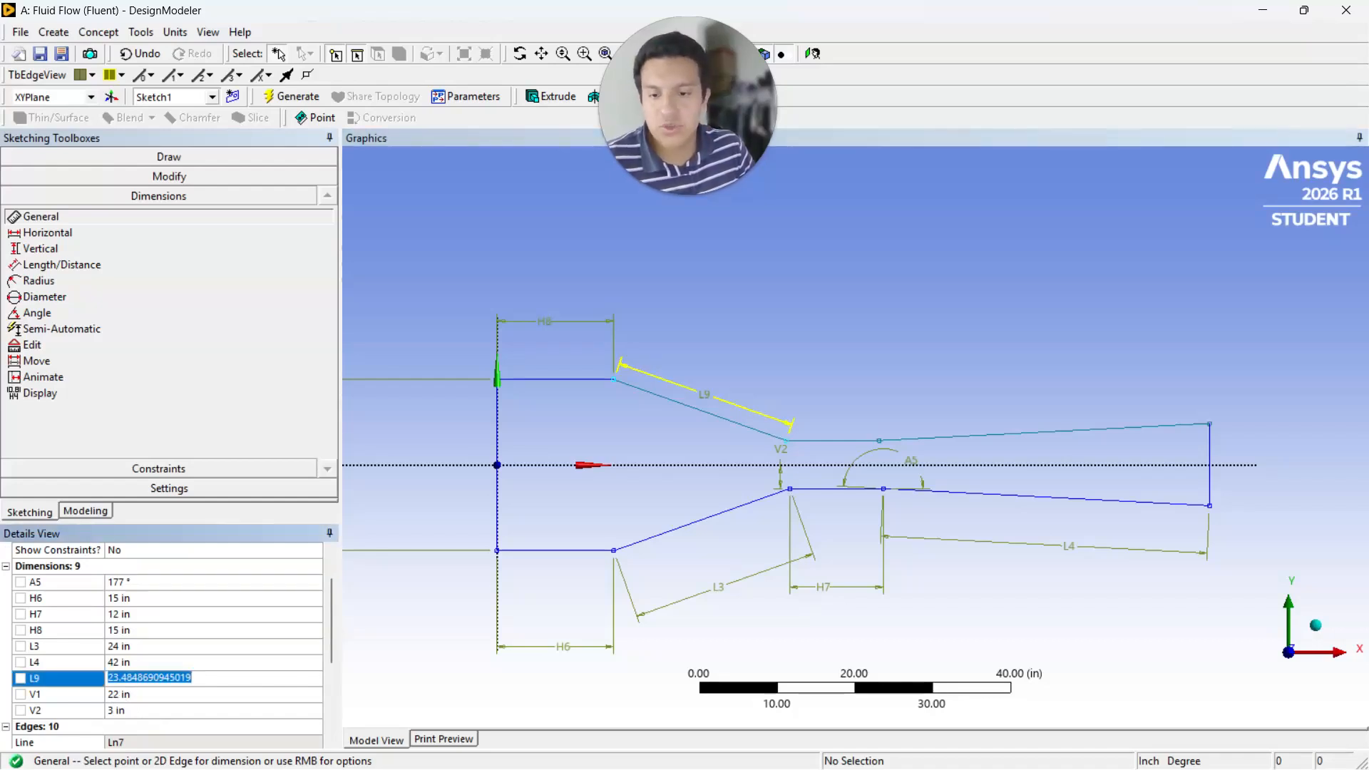
text(24)
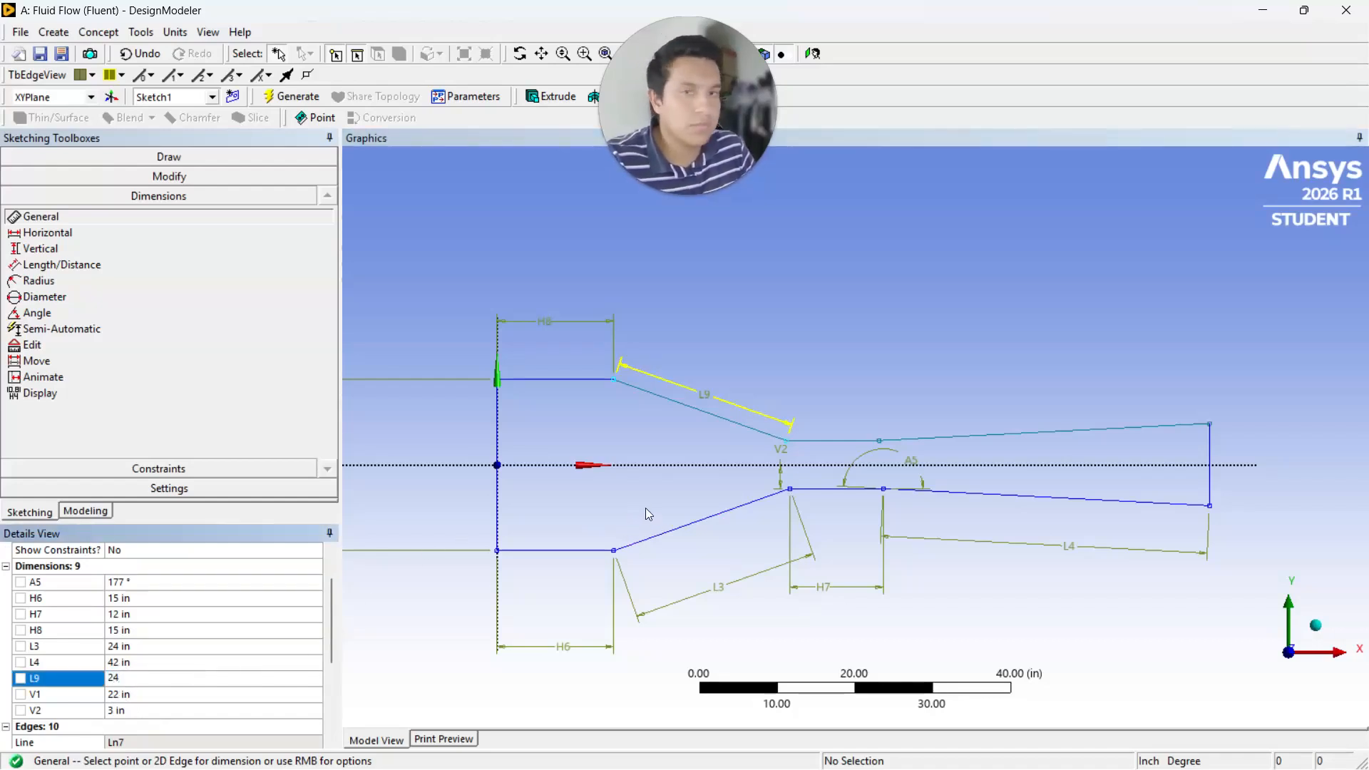
key(Return)
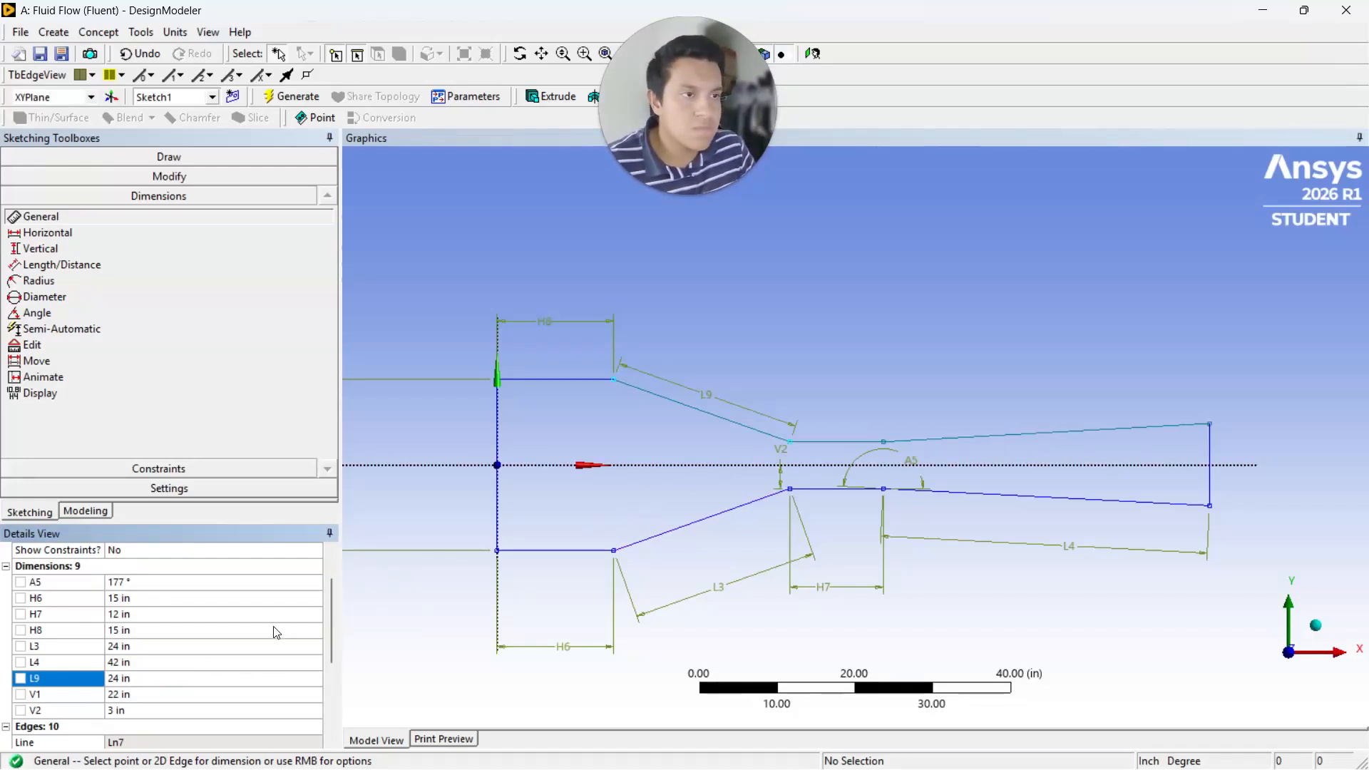
Step: Add a General dimension above the upper horizontal line between the two sloped lines and open its value for editing
scroll(835, 439, up, 2)
click(830, 443)
click(905, 413)
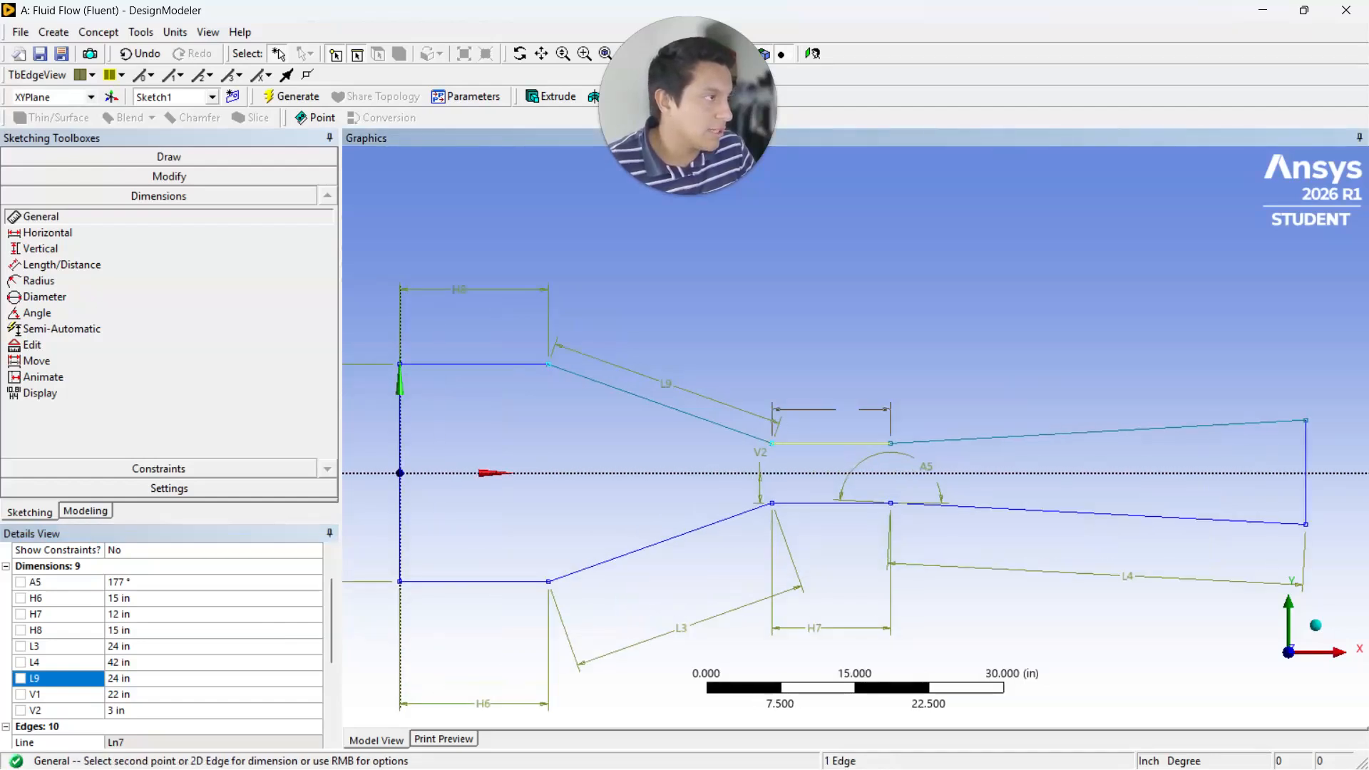
click(125, 646)
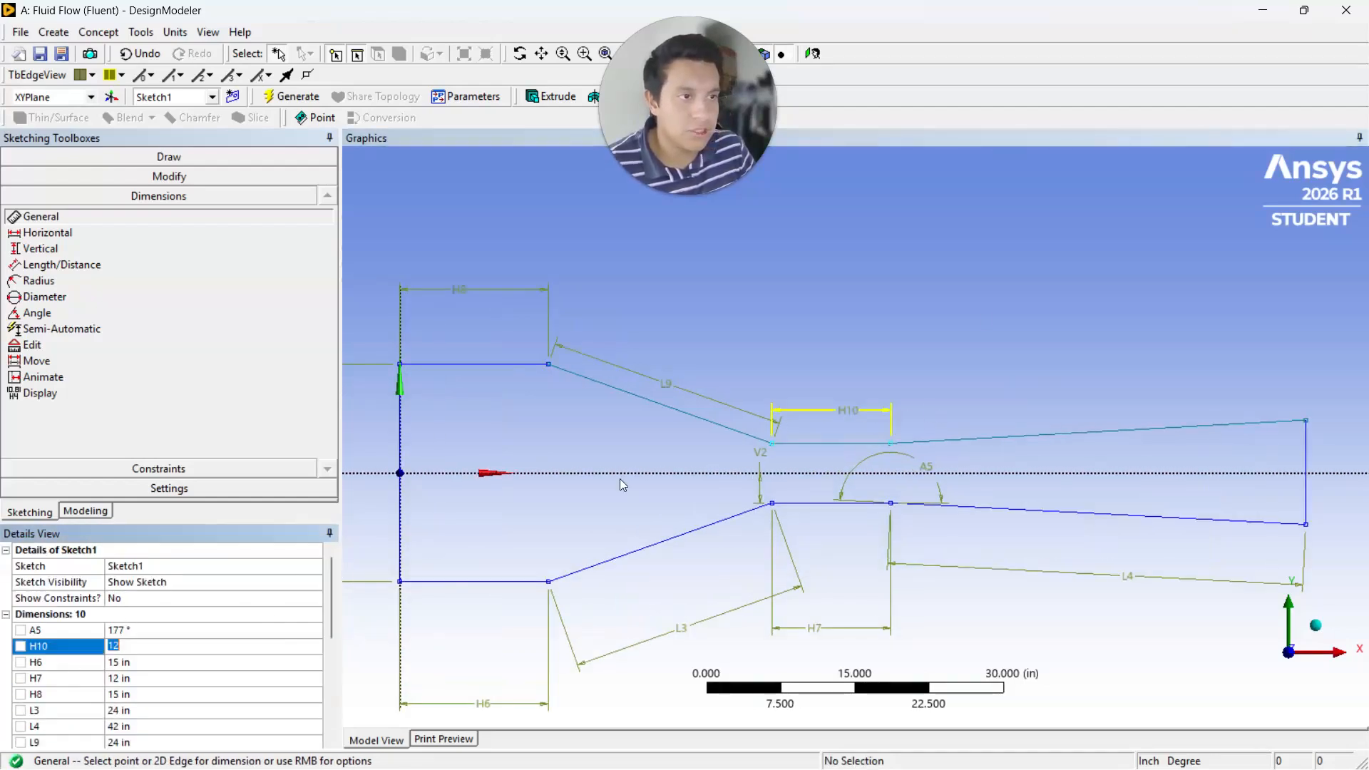
Step: Add a General length dimension above the upper diverging sloped line and set it to 42 in
click(1039, 422)
click(1046, 390)
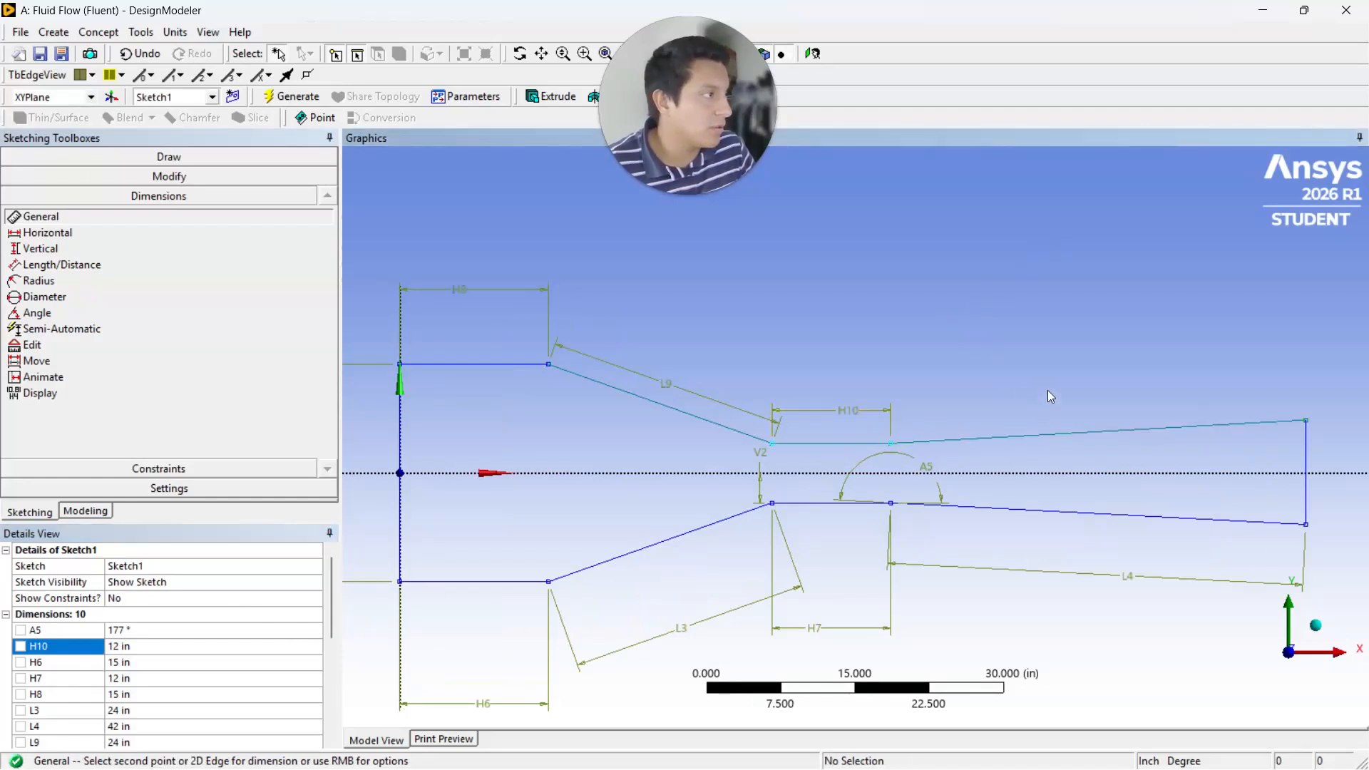
click(1050, 425)
click(1044, 392)
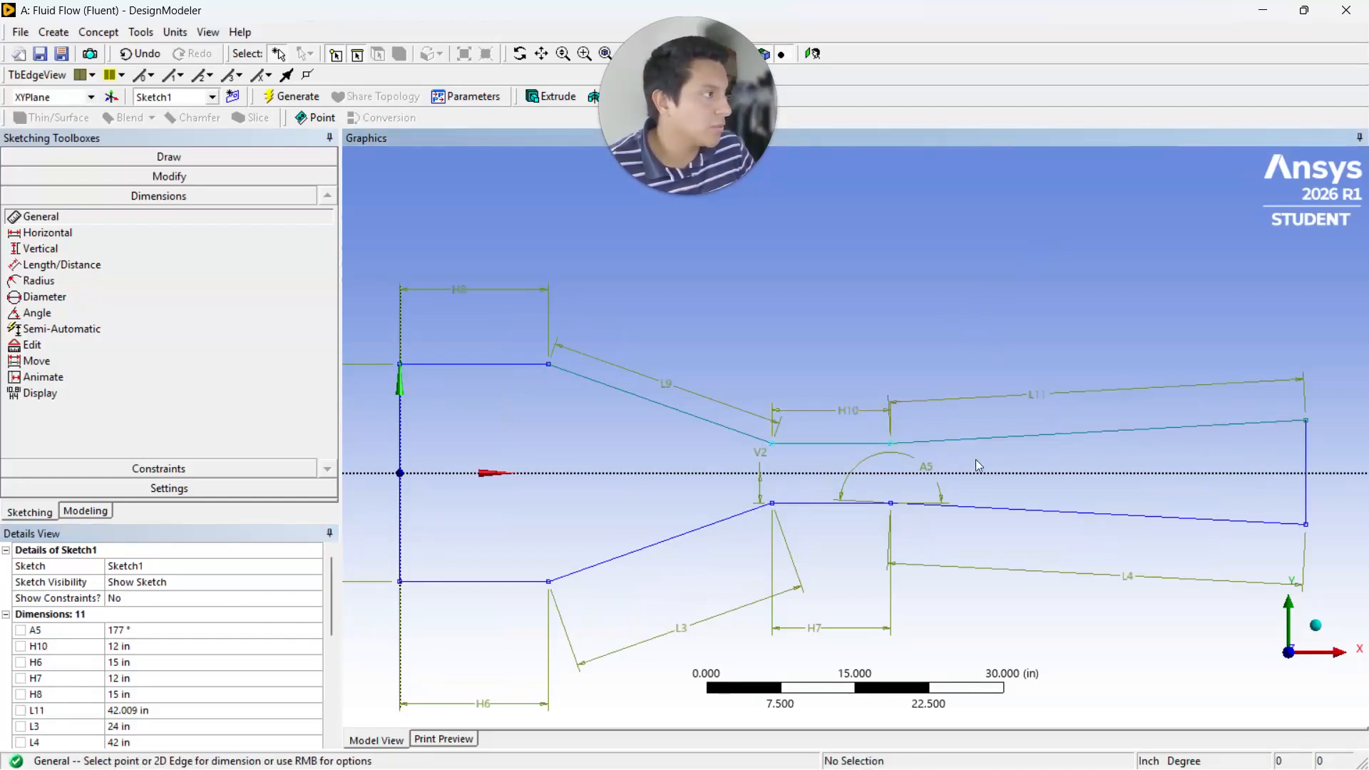
scroll(135, 670, down, 1)
click(130, 661)
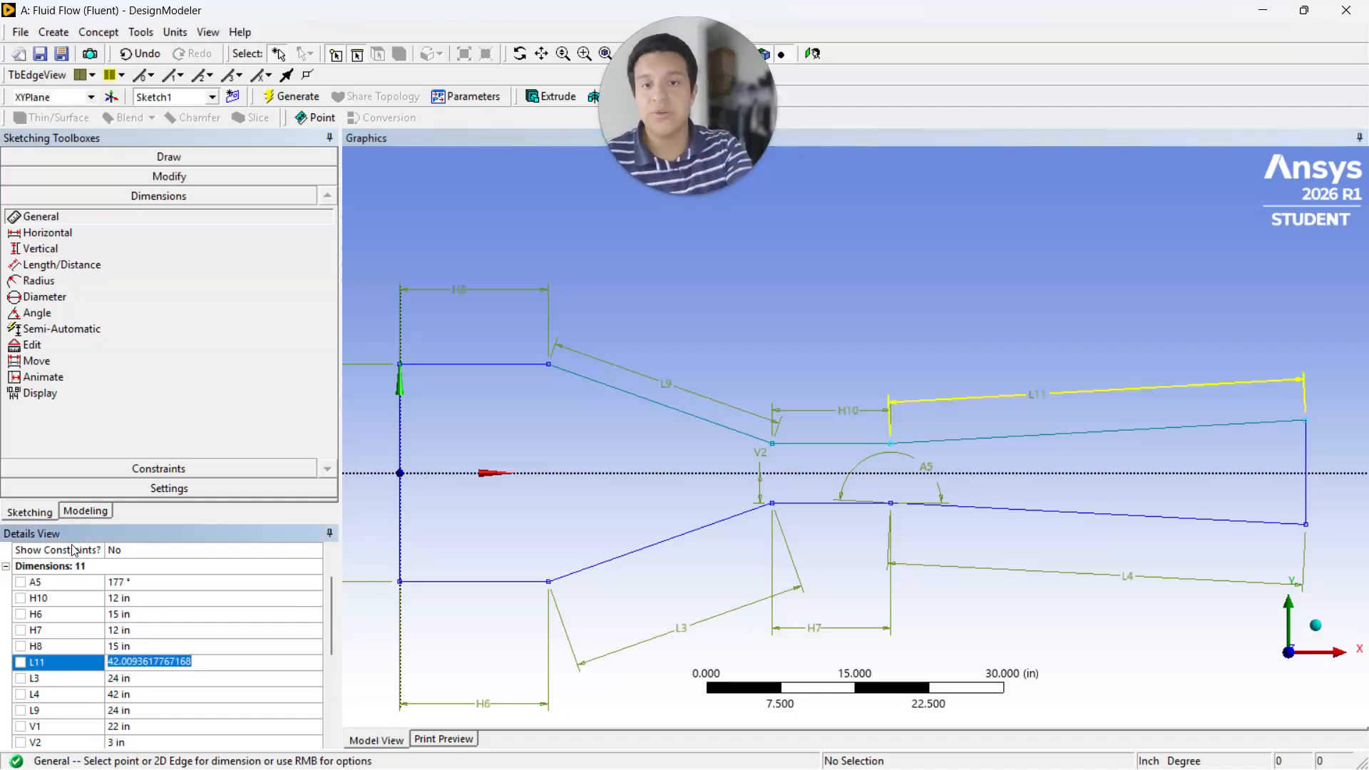
text(2)
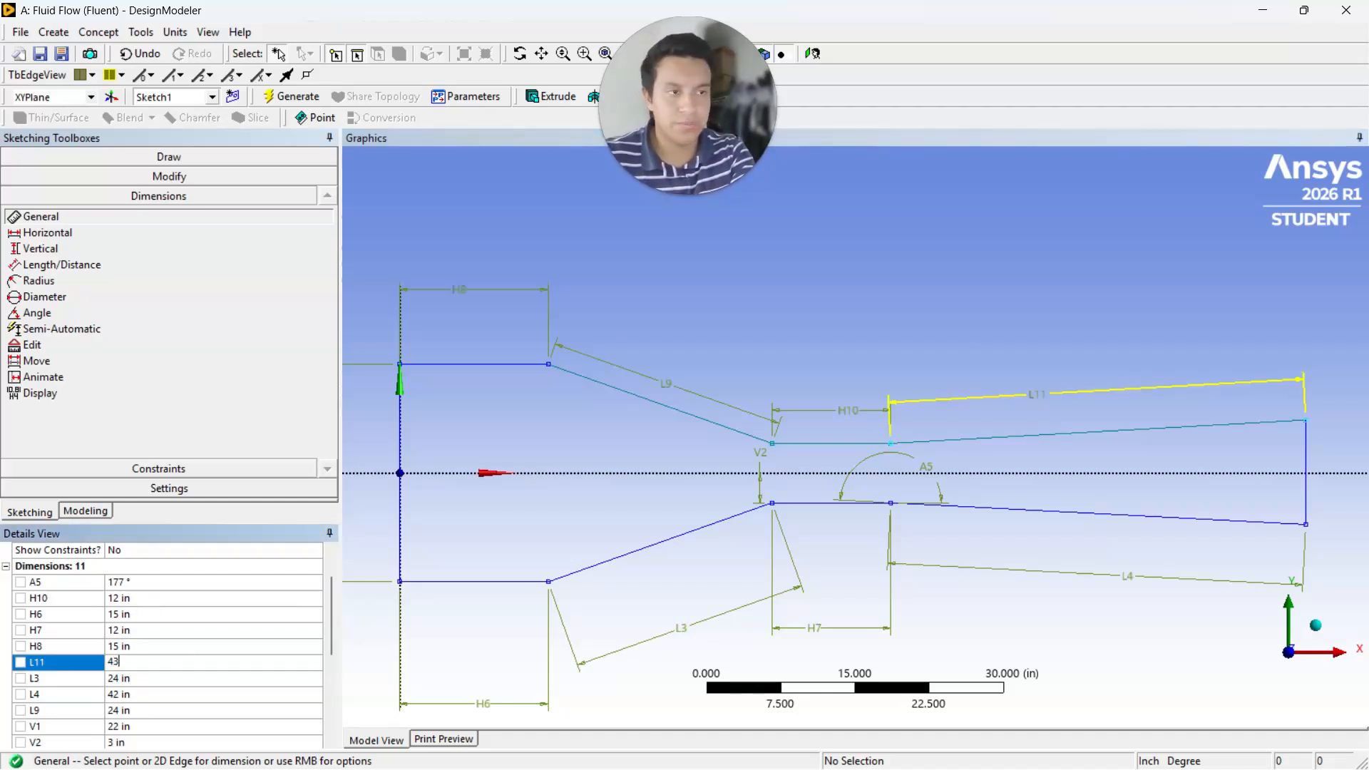
key(Return)
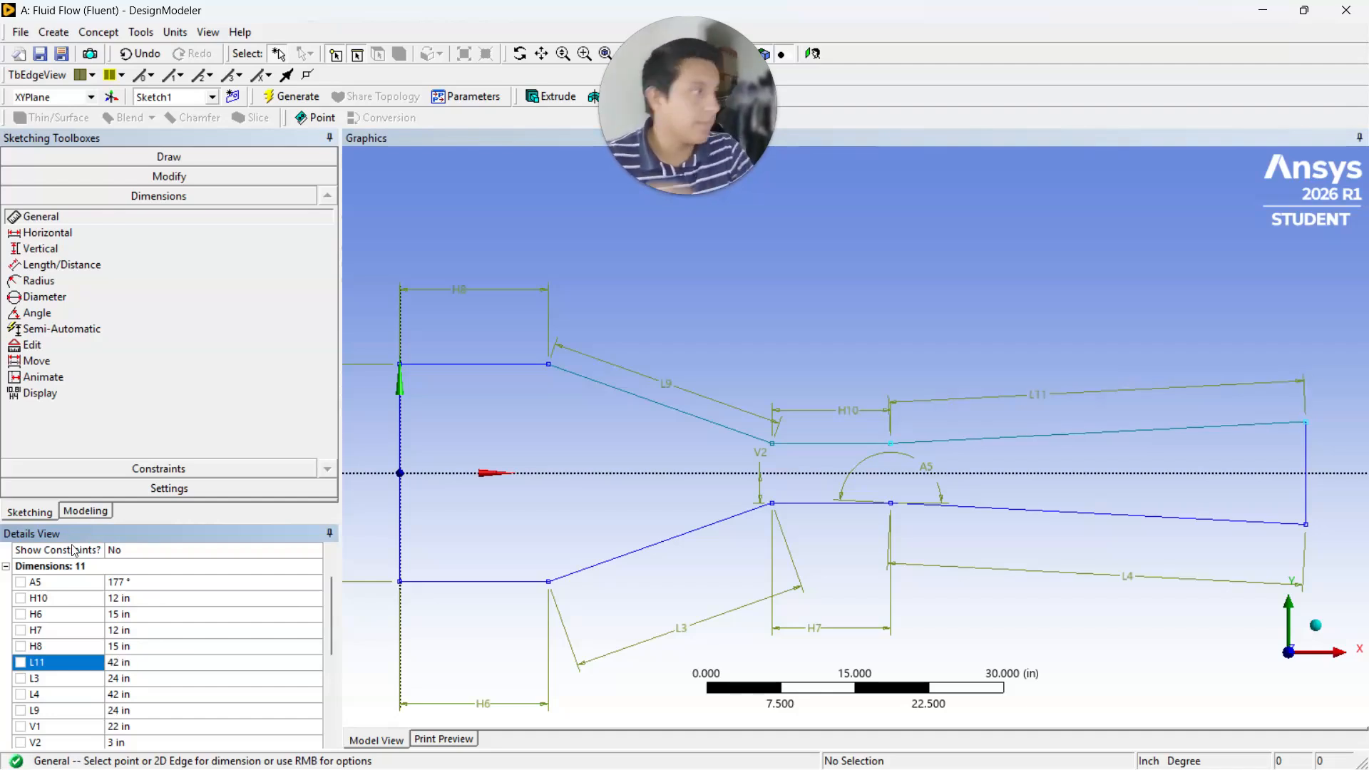
Step: Add an Angle dimension between the upper short horizontal line and the upper diverging line, placed below their shared point
scroll(1056, 472, down, 2)
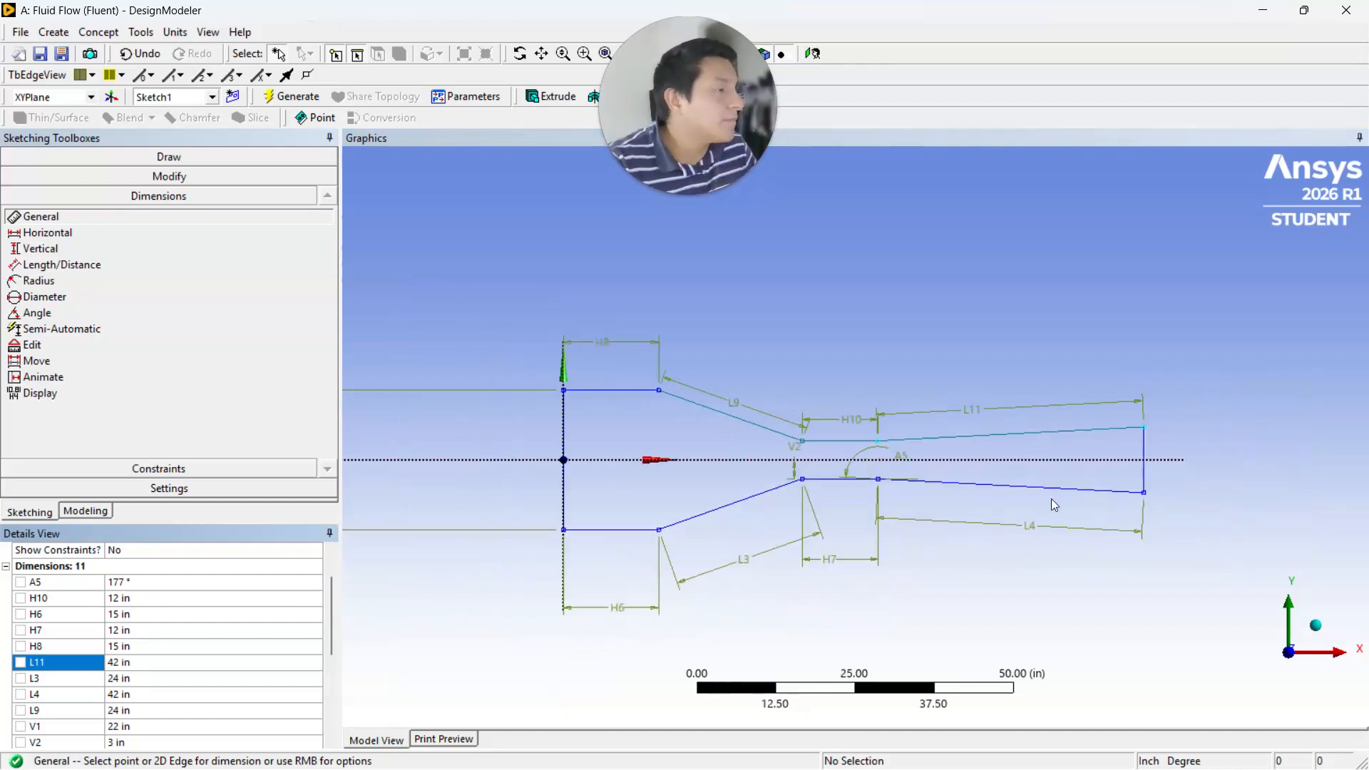
scroll(1034, 508, up, 3)
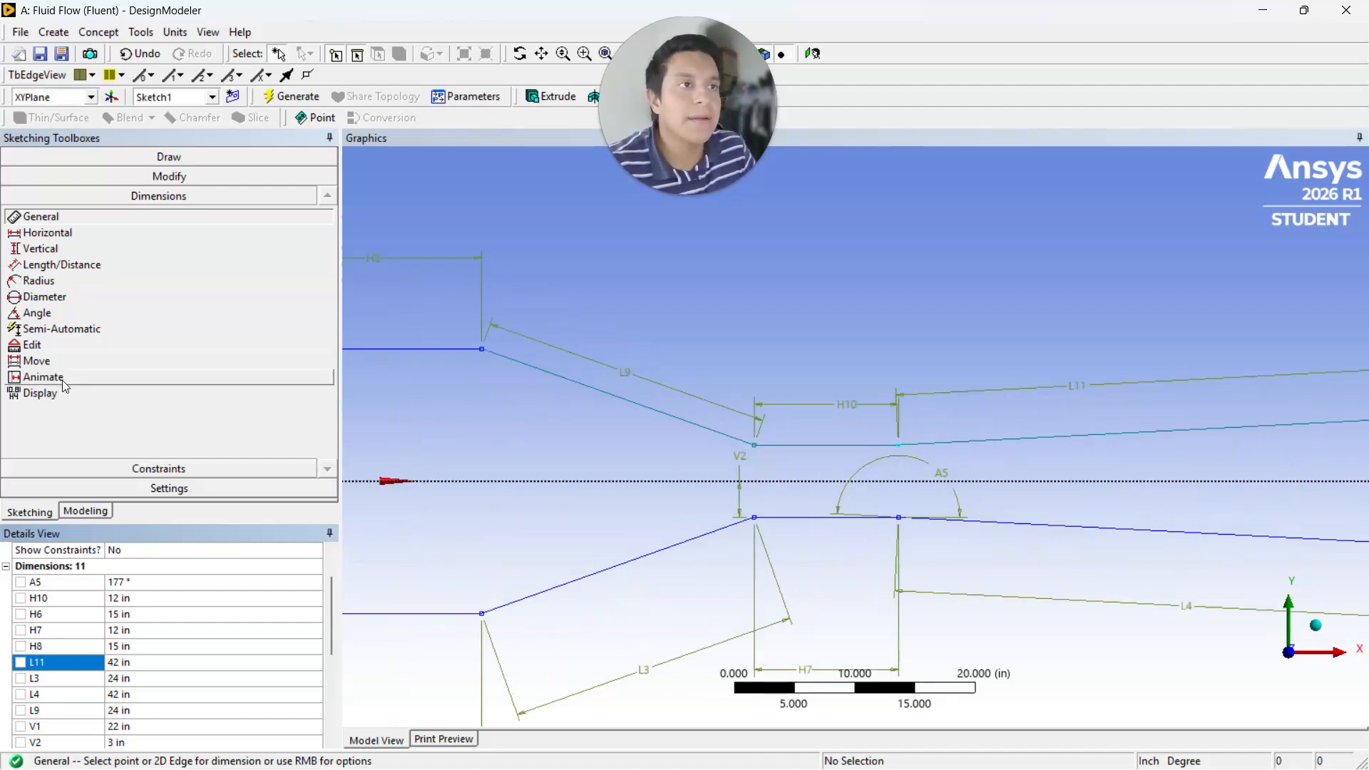
click(67, 313)
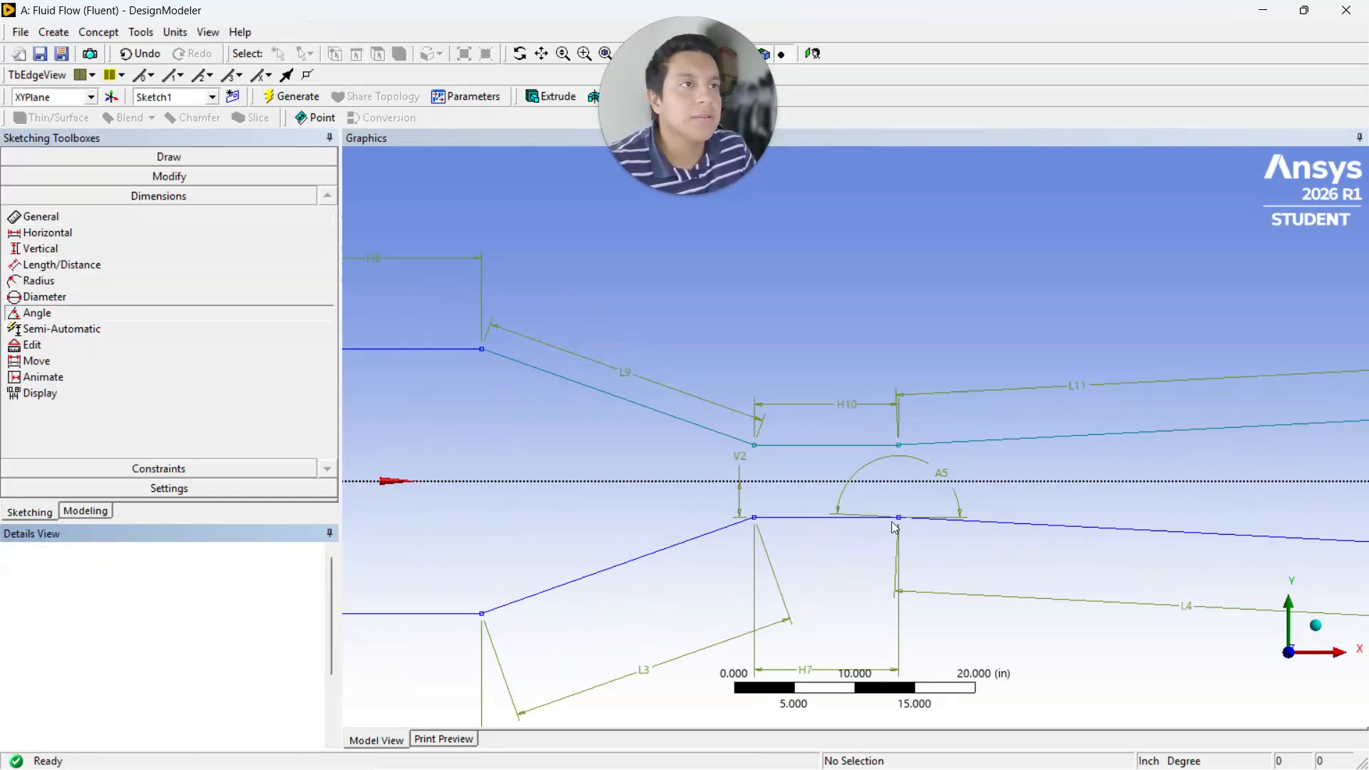
click(848, 445)
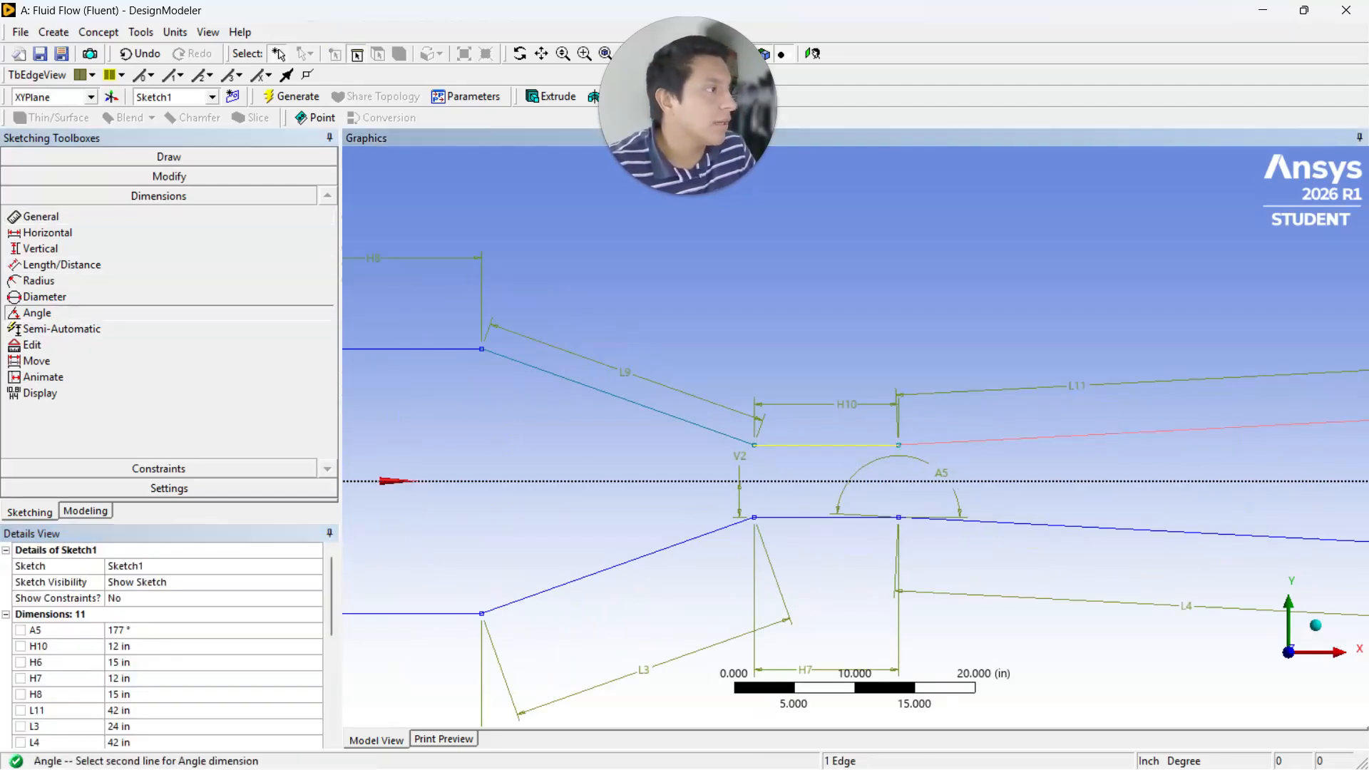
click(927, 443)
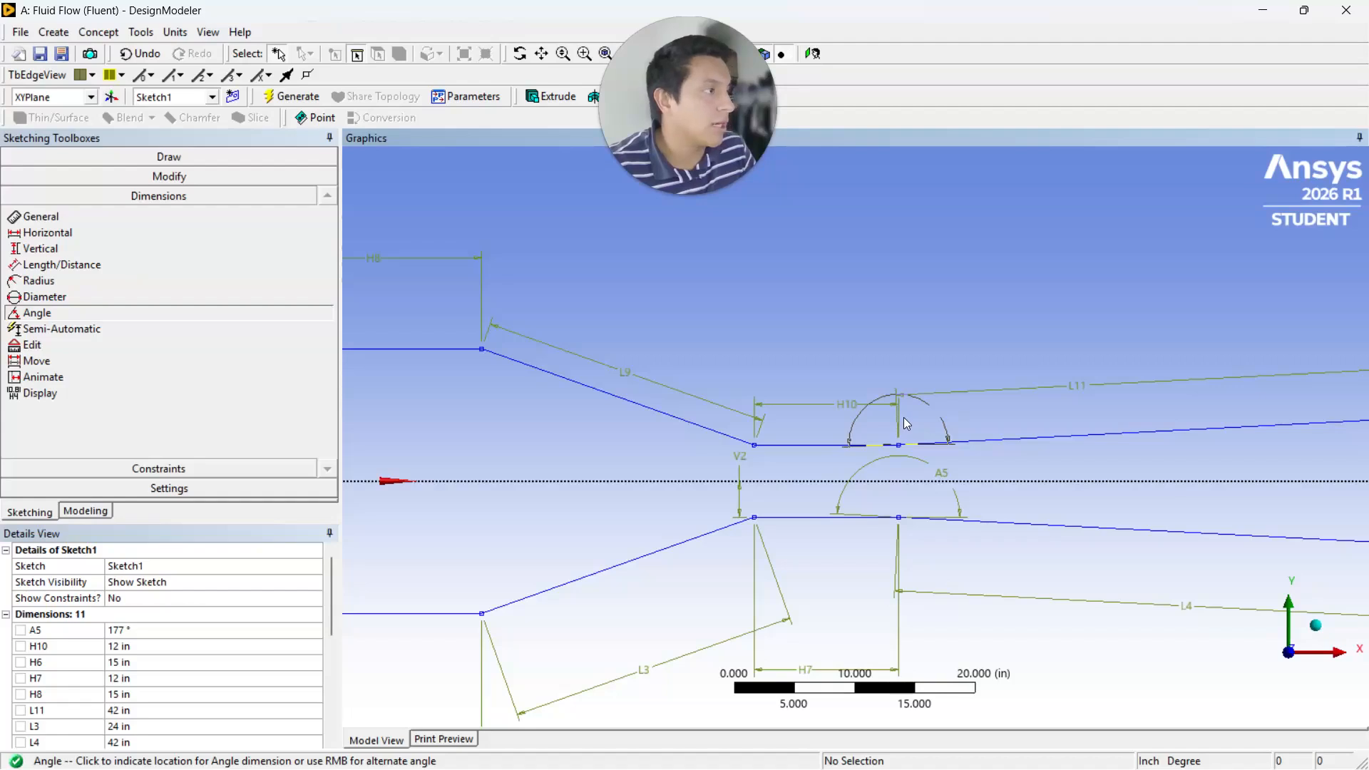
click(909, 482)
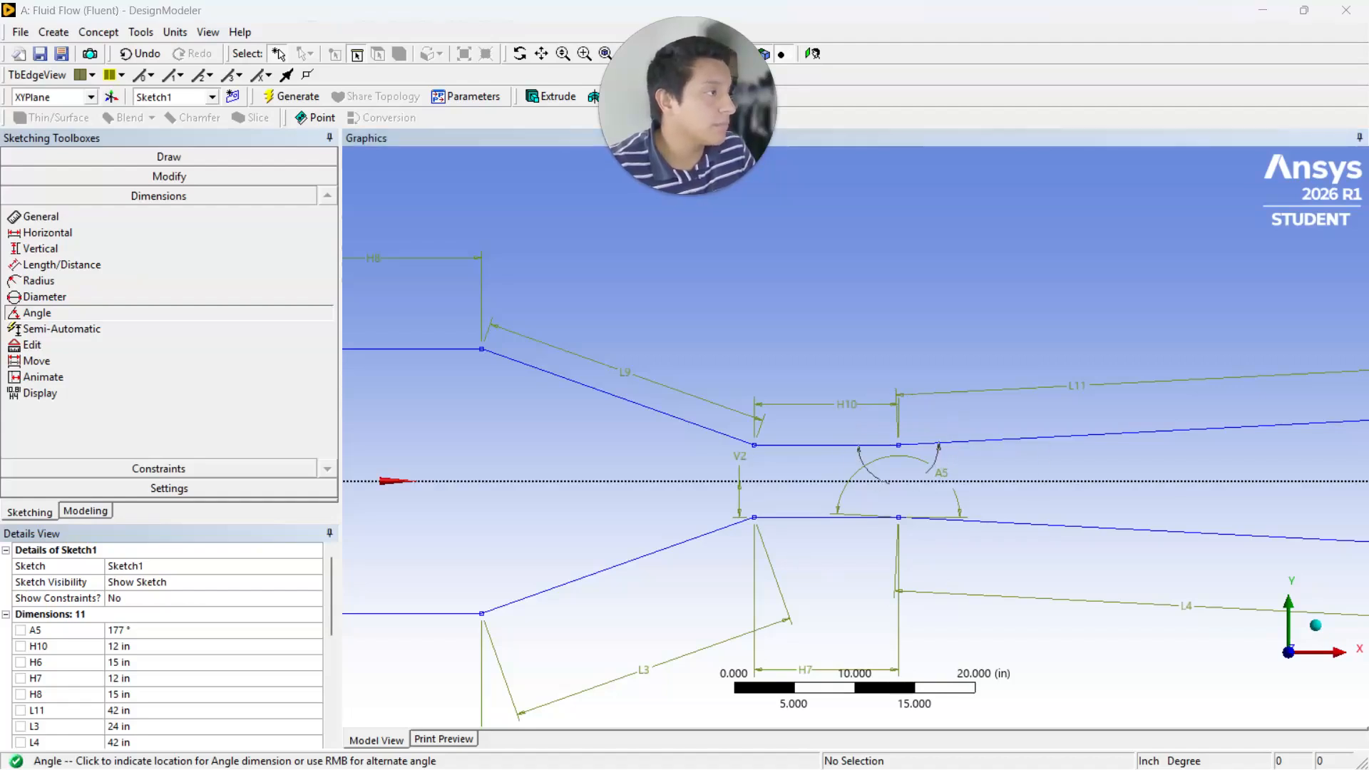
scroll(150, 601, down, 1)
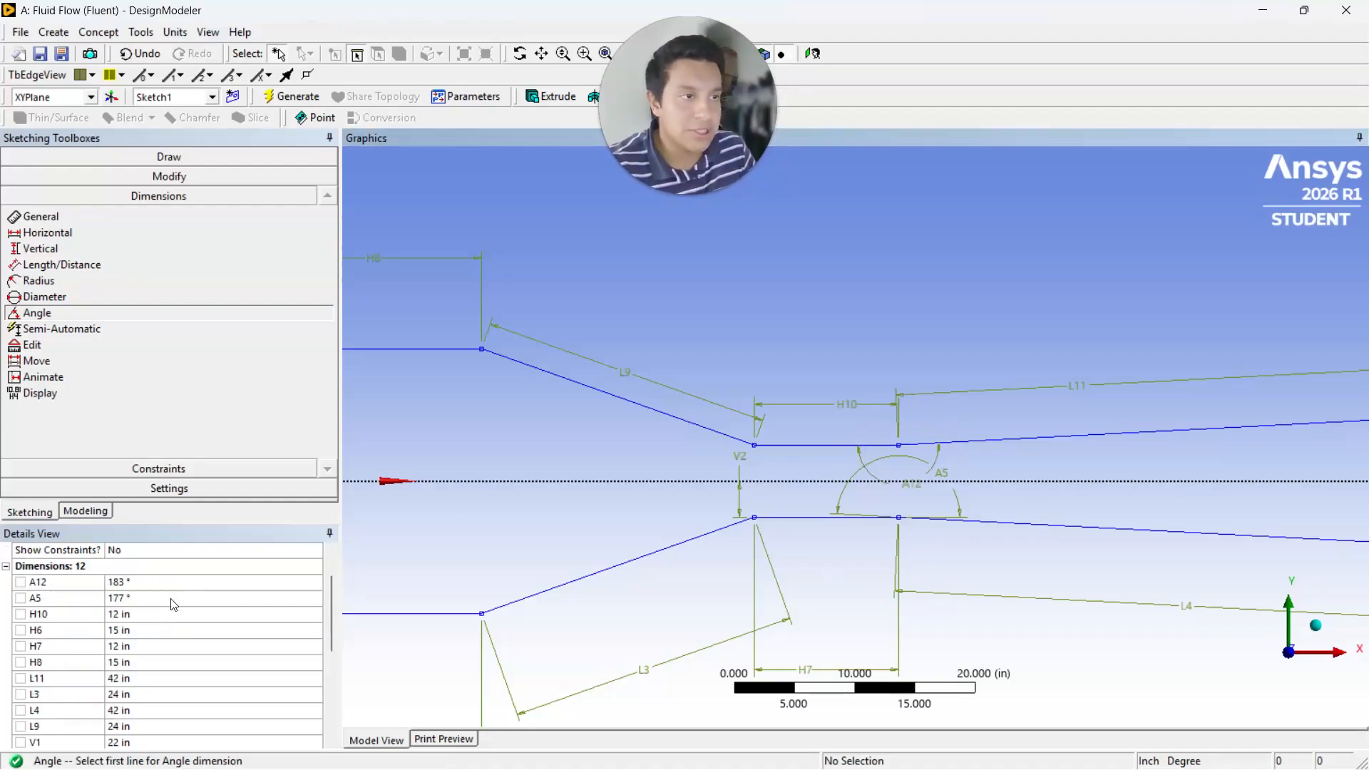
scroll(947, 422, down, 3)
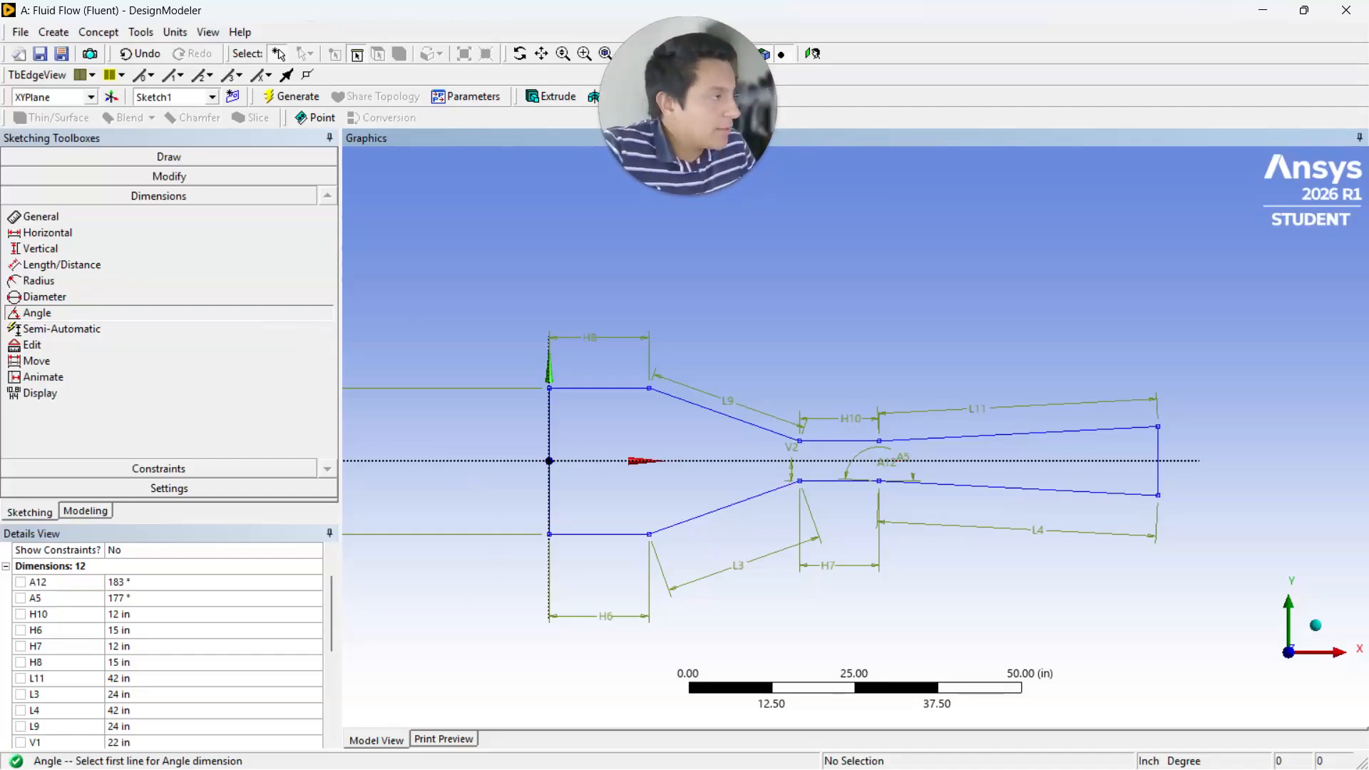
scroll(901, 395, up, 1)
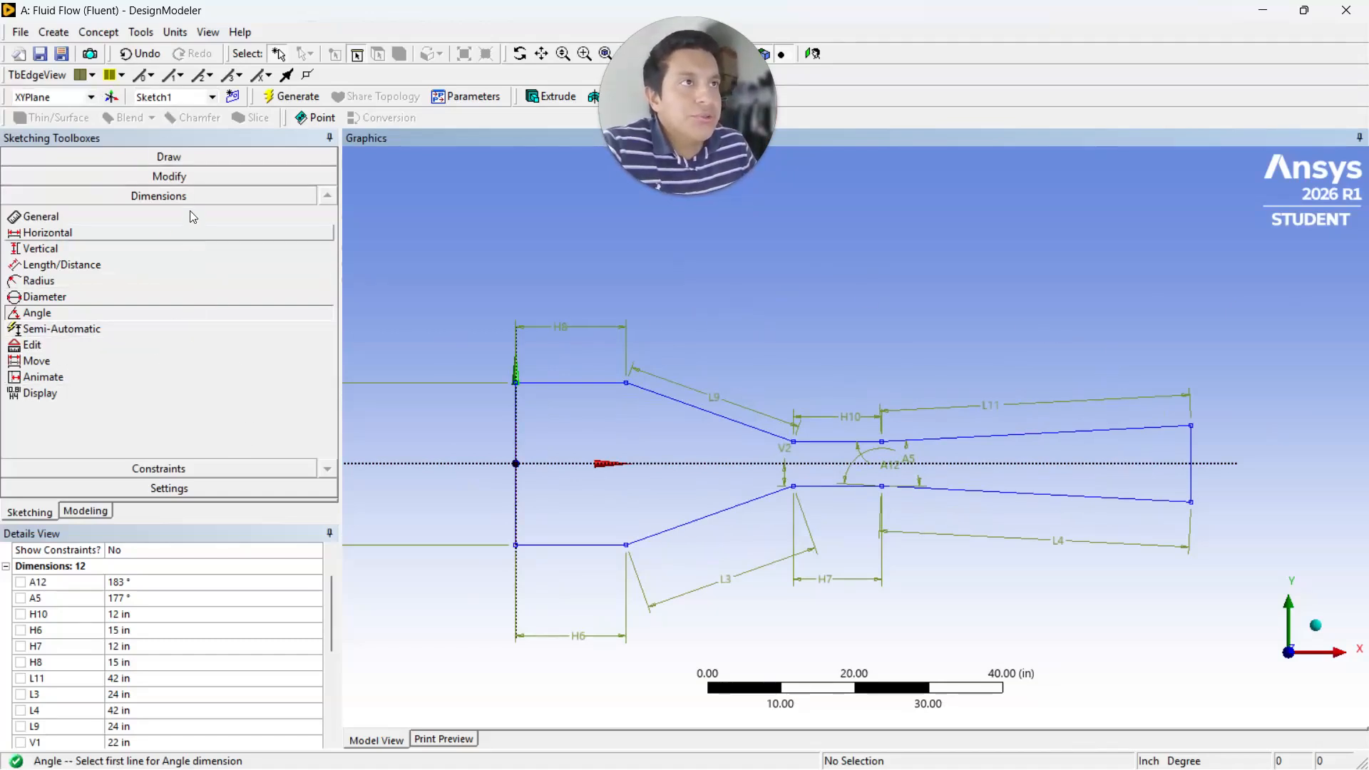
Step: Create a surface from Sketch1 of the XYPlane with Surfaces From Sketches and generate it
click(101, 510)
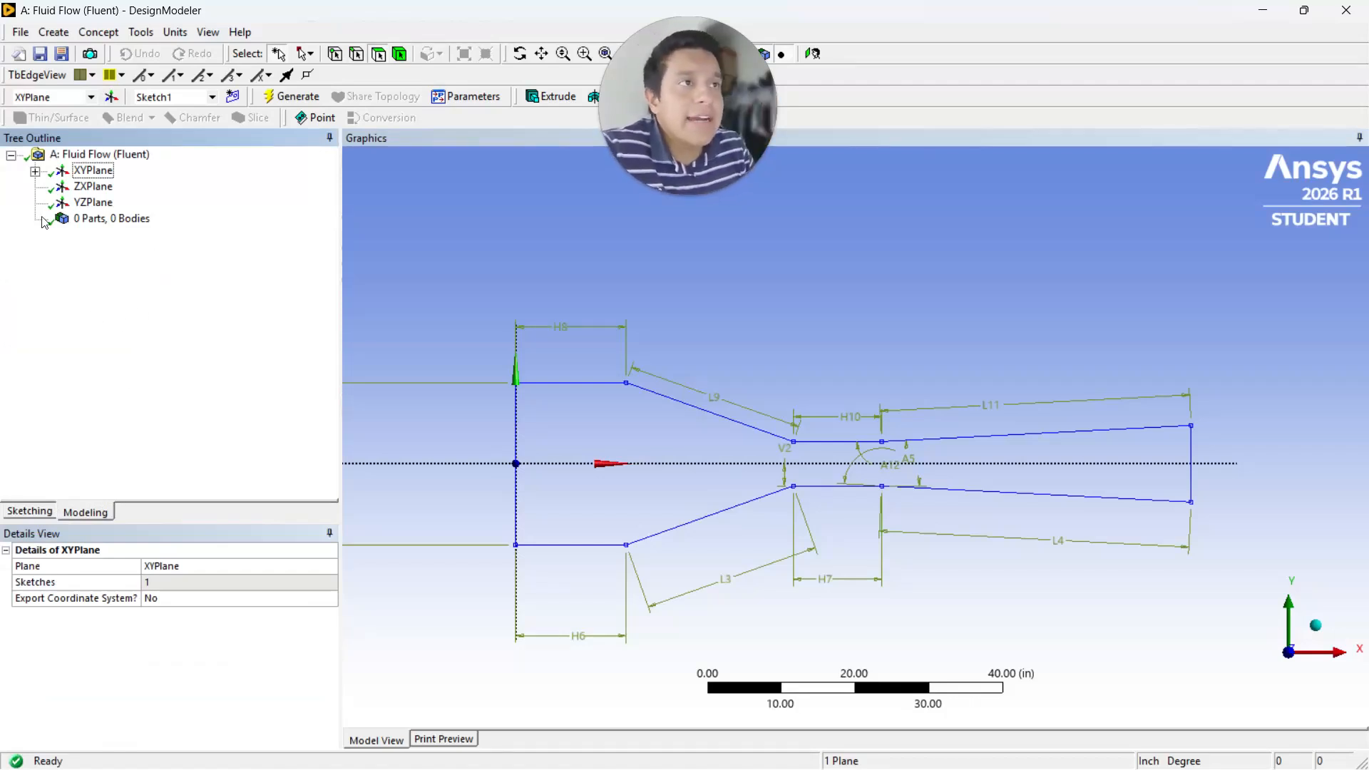
click(92, 170)
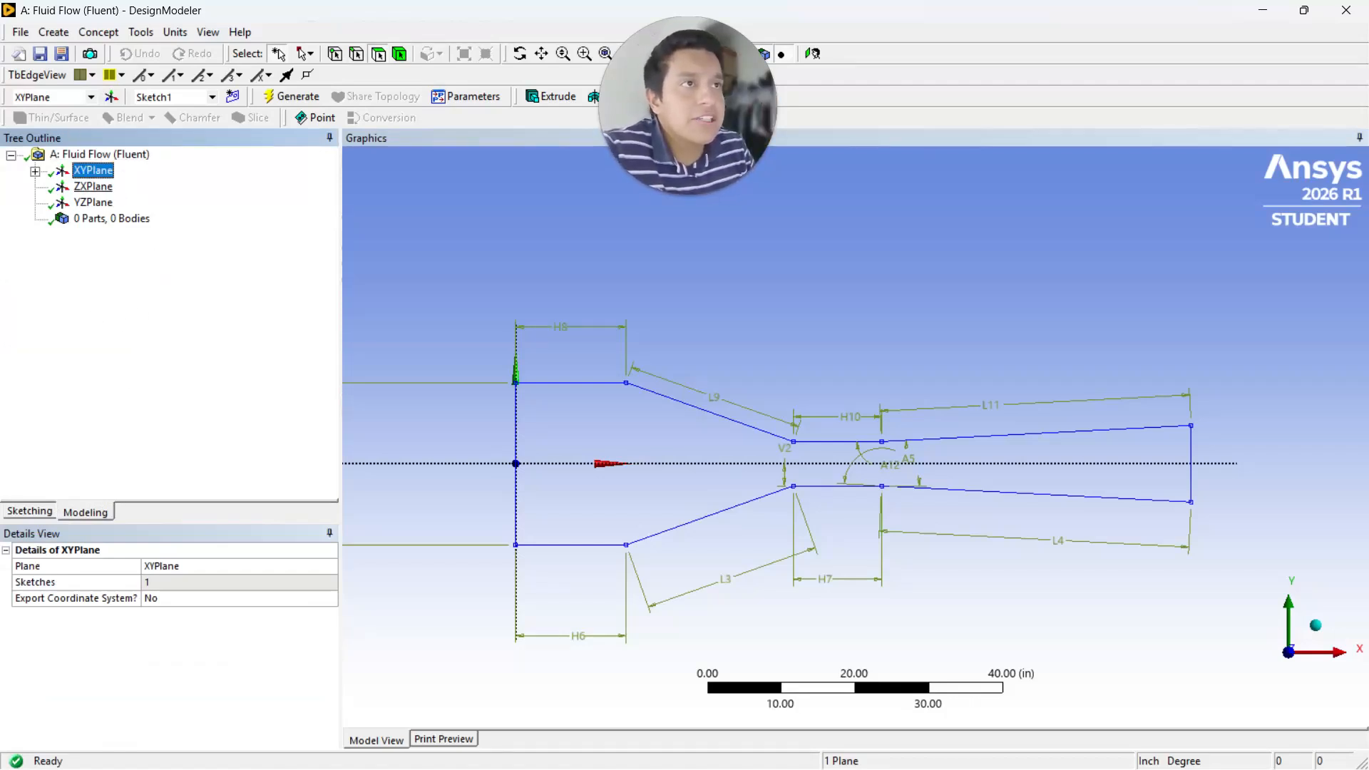
click(35, 172)
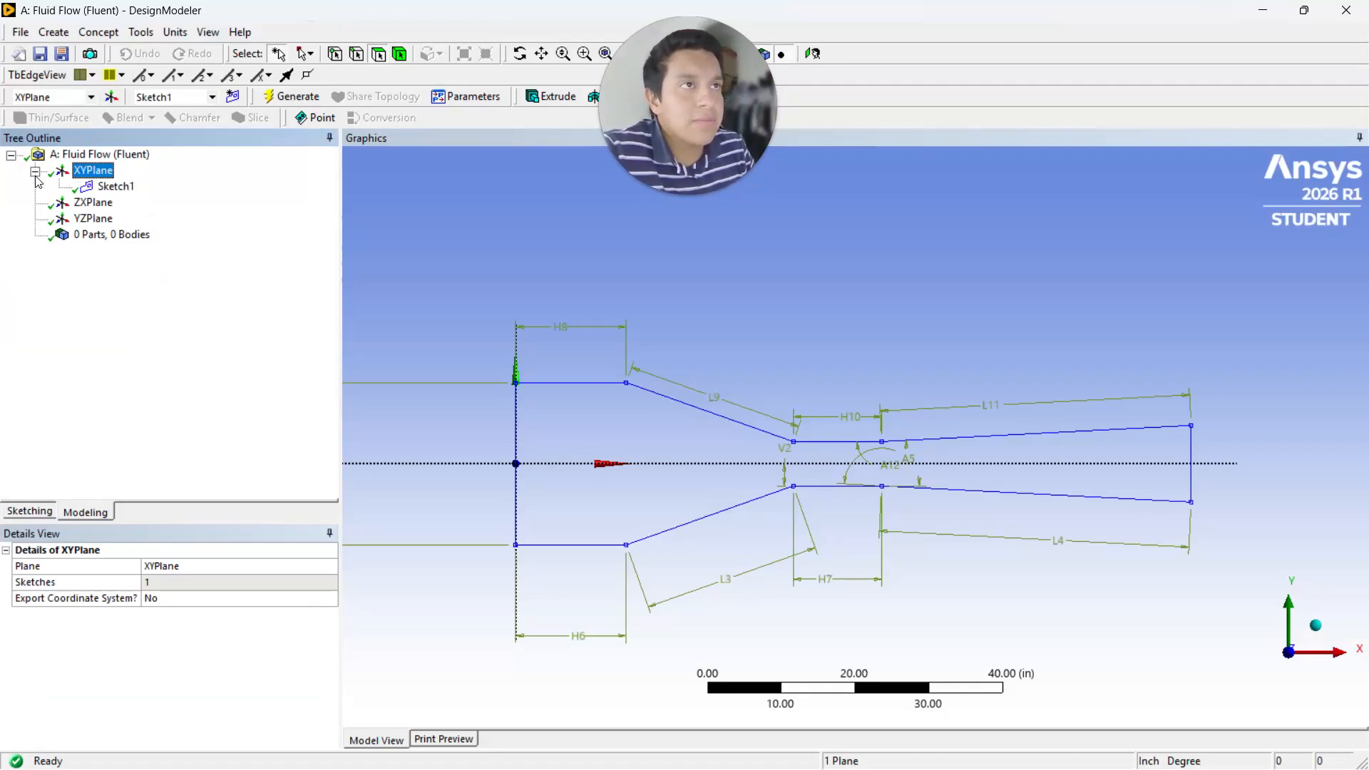
click(114, 186)
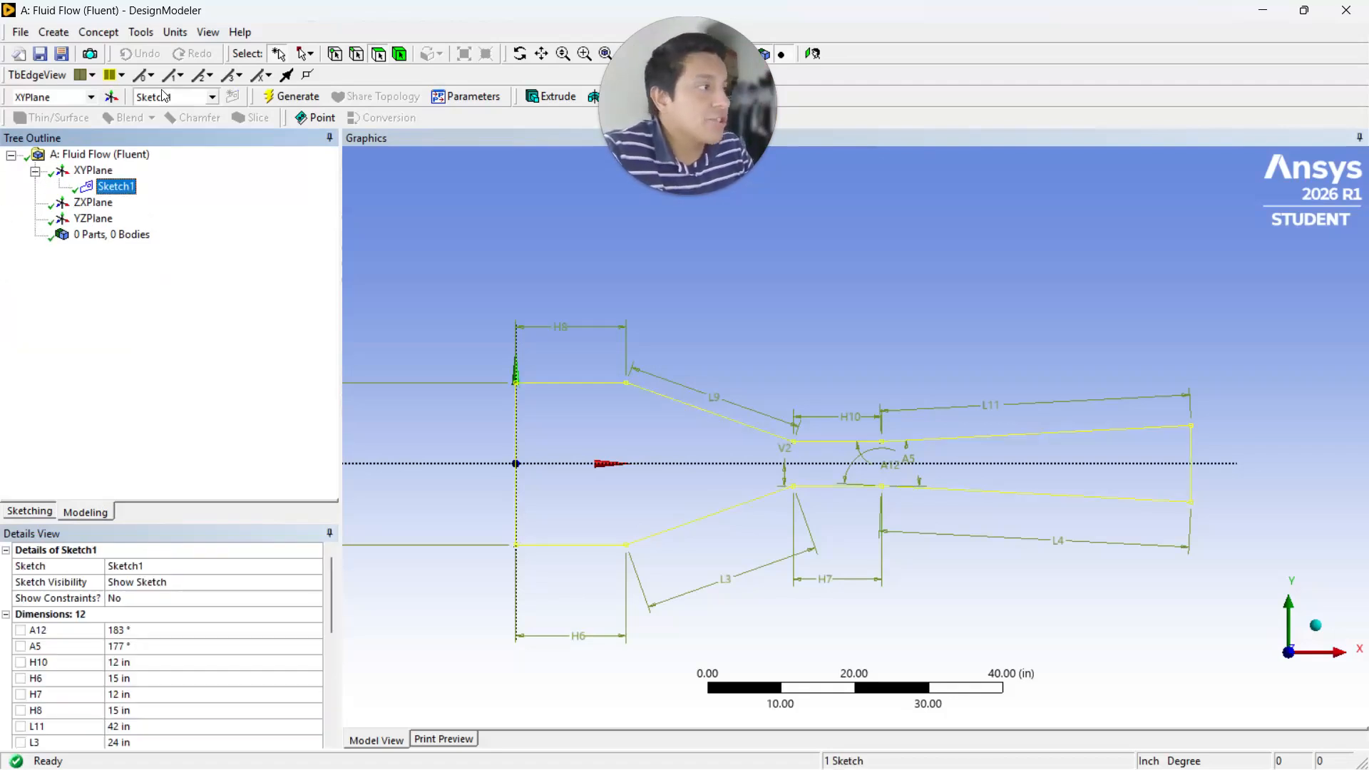
click(104, 34)
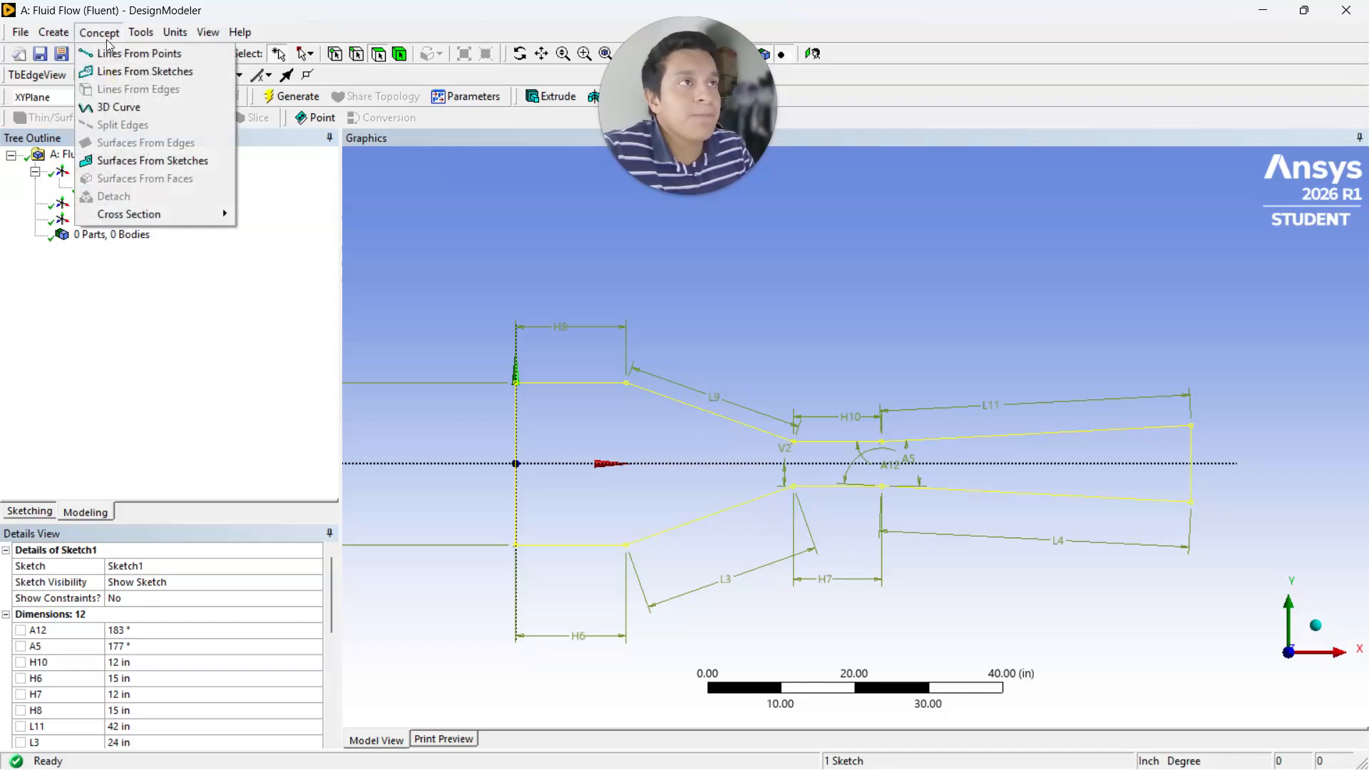
click(106, 161)
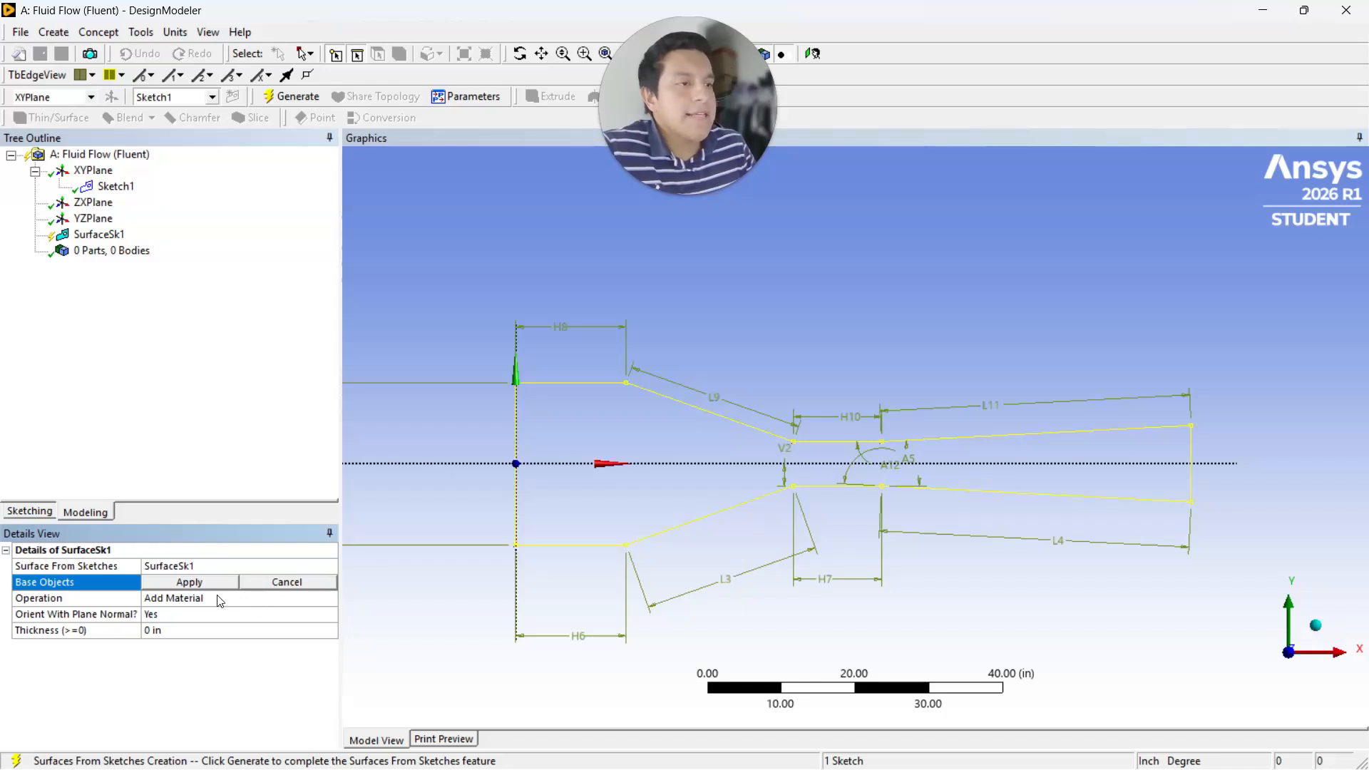
click(189, 582)
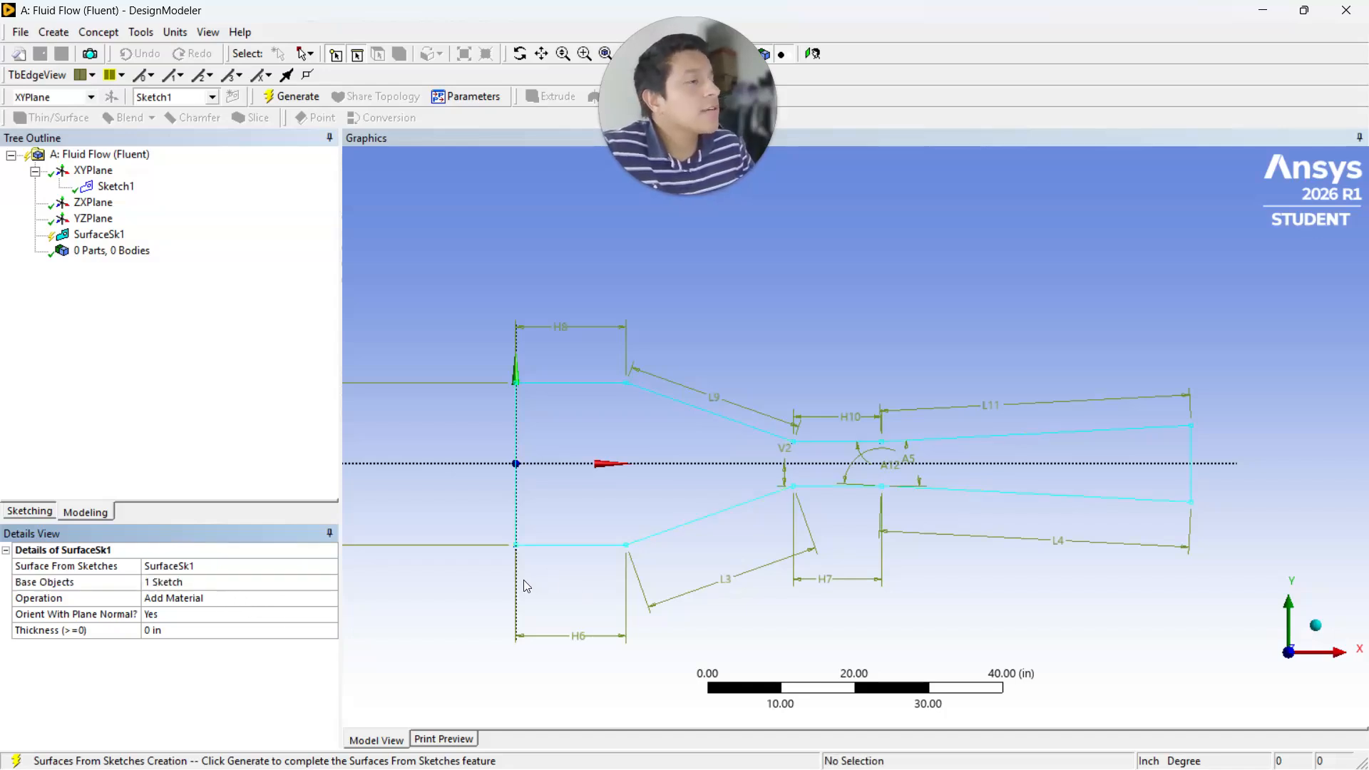
click(291, 96)
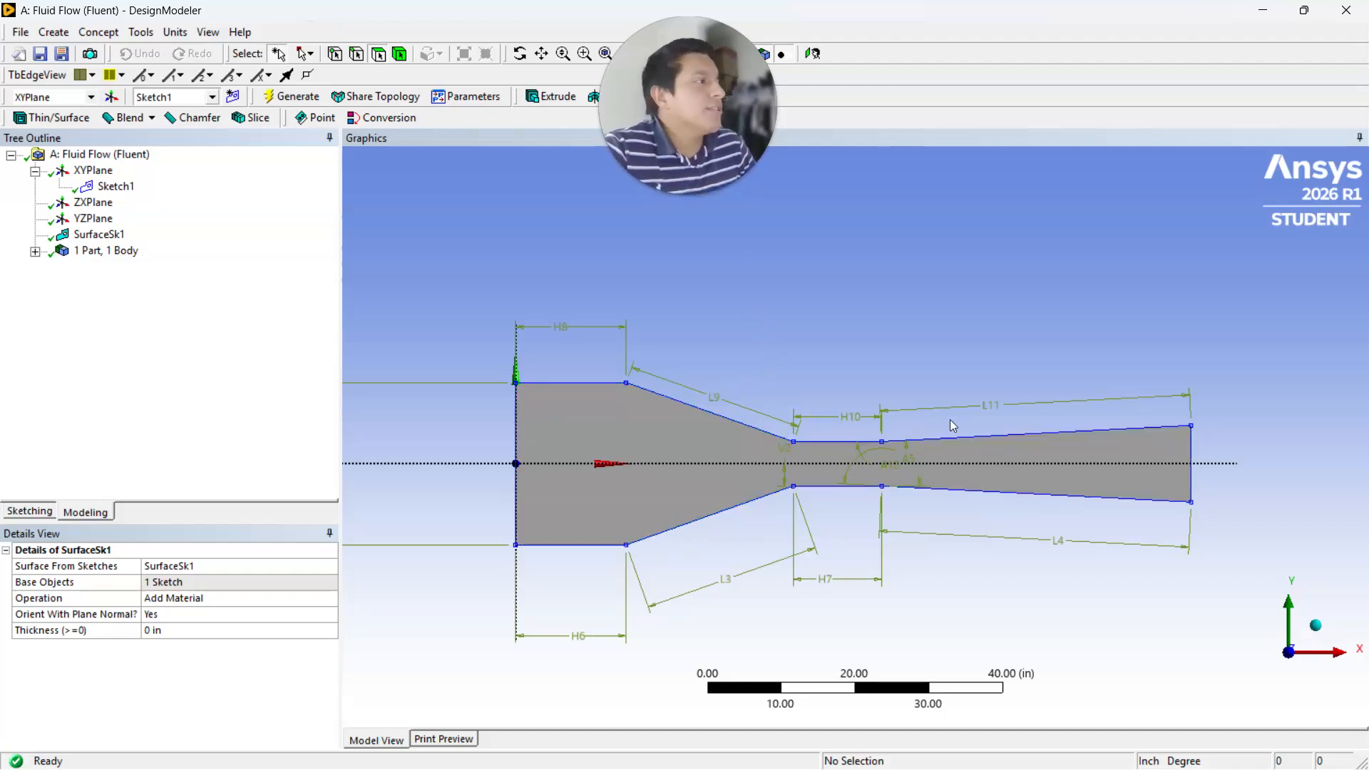
Step: Check the generated wind tunnel surface, close DesignModeler and return to the Workbench project schematic
scroll(941, 431, up, 1)
scroll(941, 431, down, 2)
scroll(941, 432, down, 1)
scroll(941, 432, up, 1)
click(1364, 4)
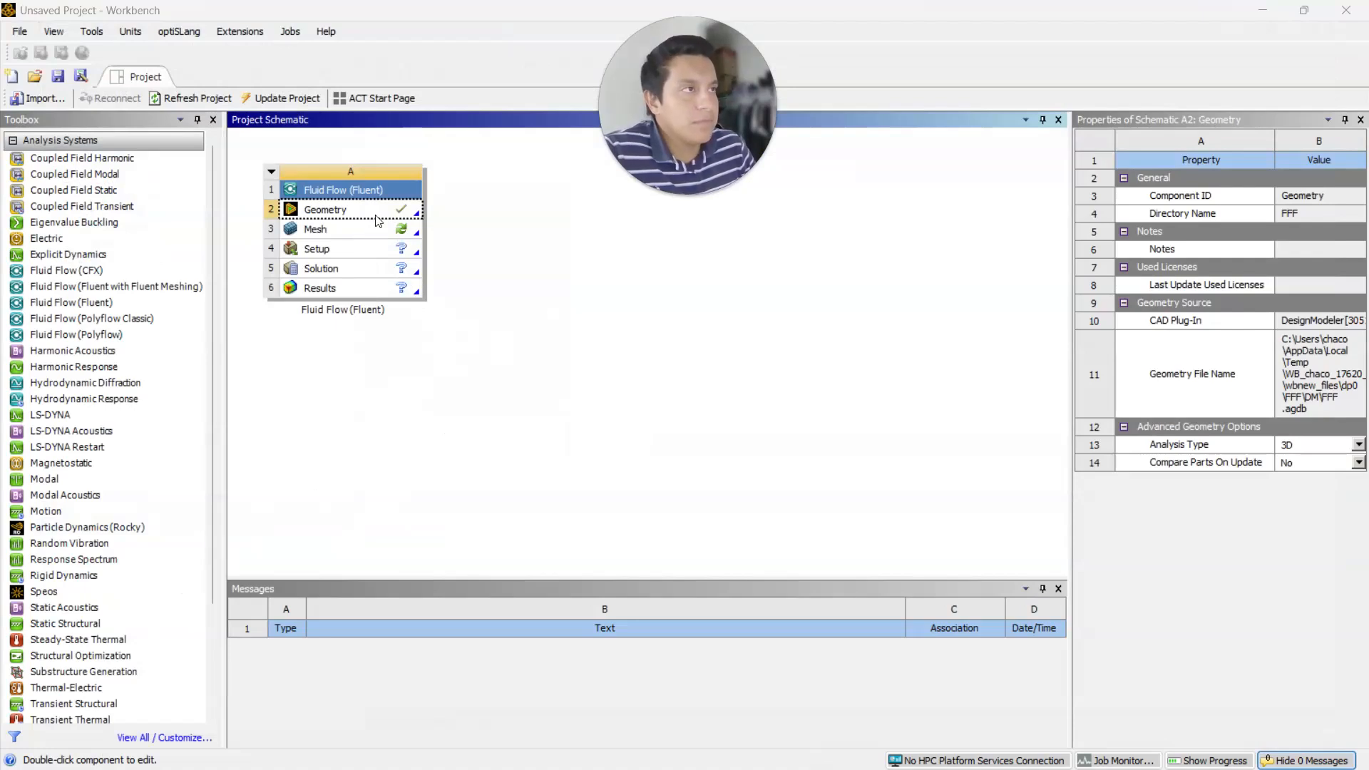
click(492, 229)
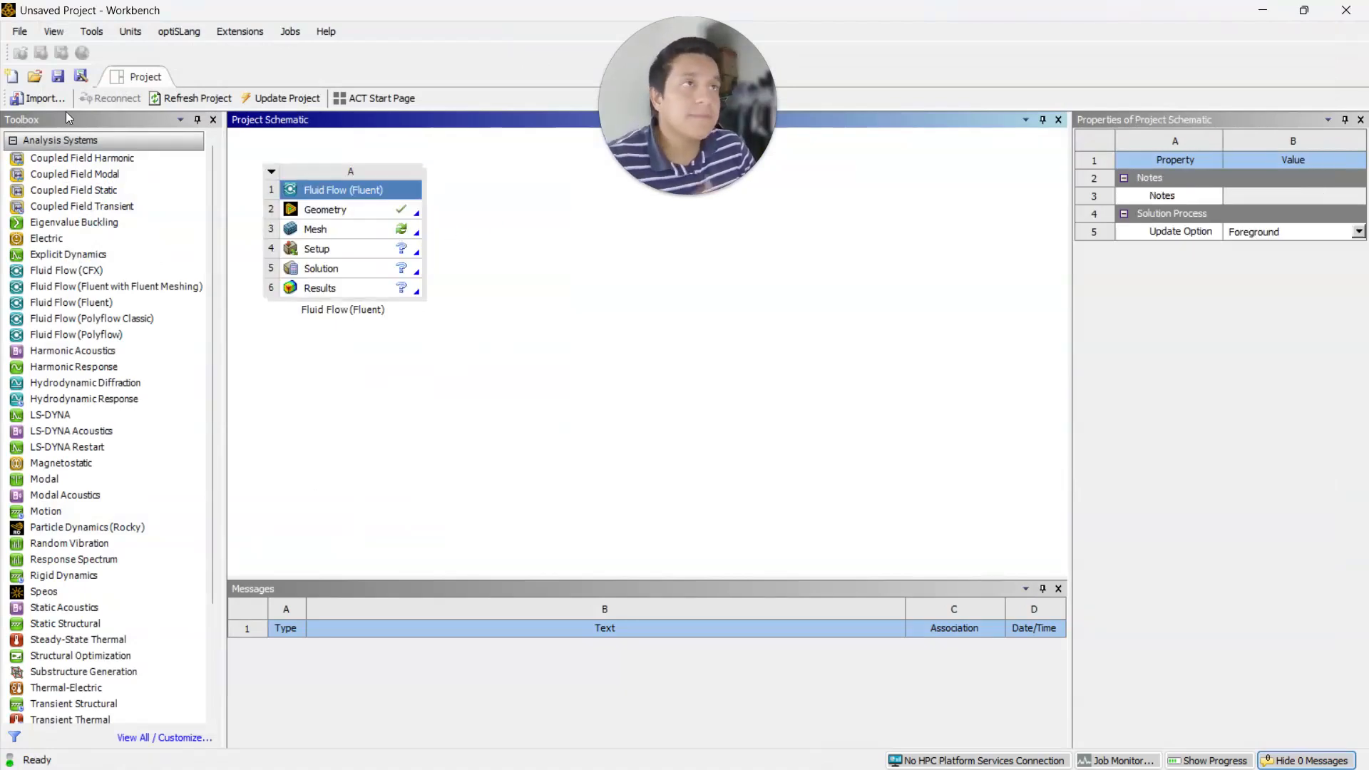
Step: Save the project as 2D_WindTunnel_video in the Project_1 folder inside Aerodynamics
click(19, 31)
click(44, 110)
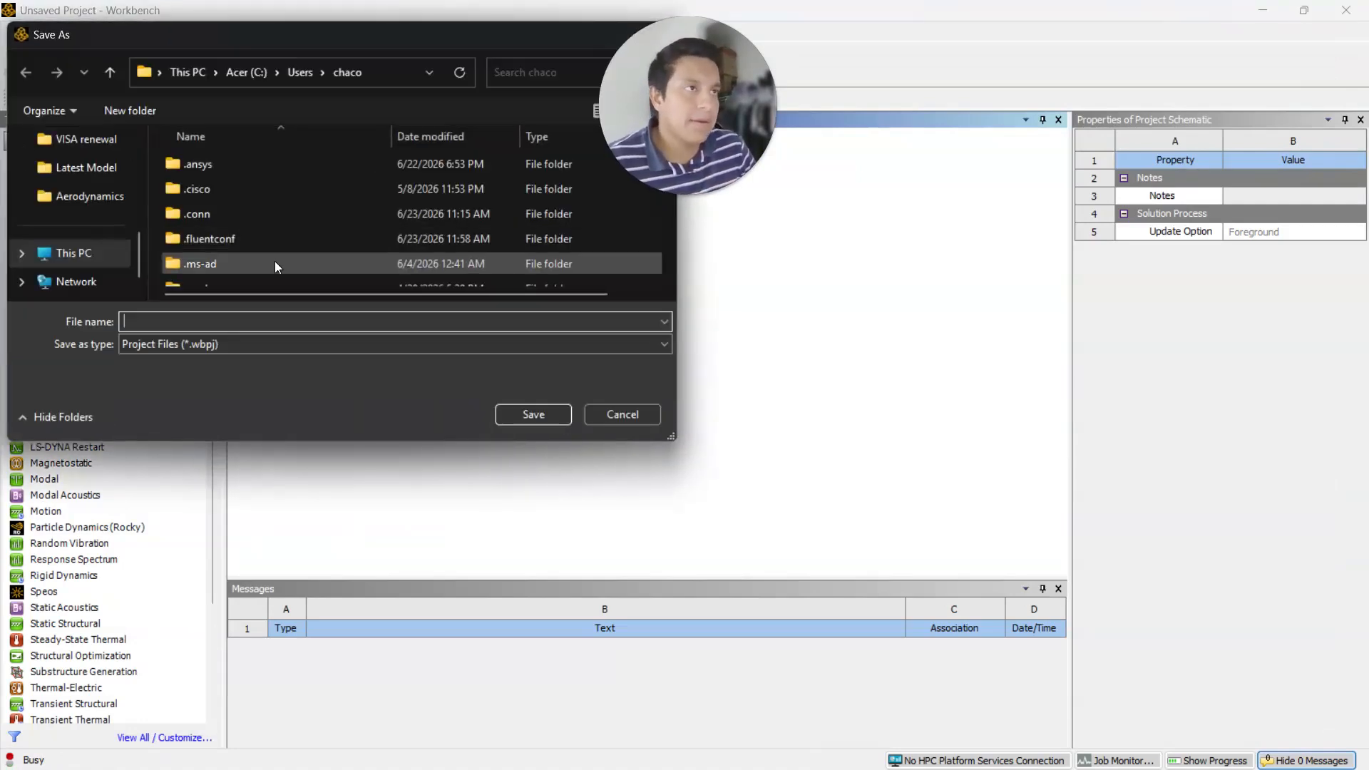
click(90, 196)
double_click(226, 170)
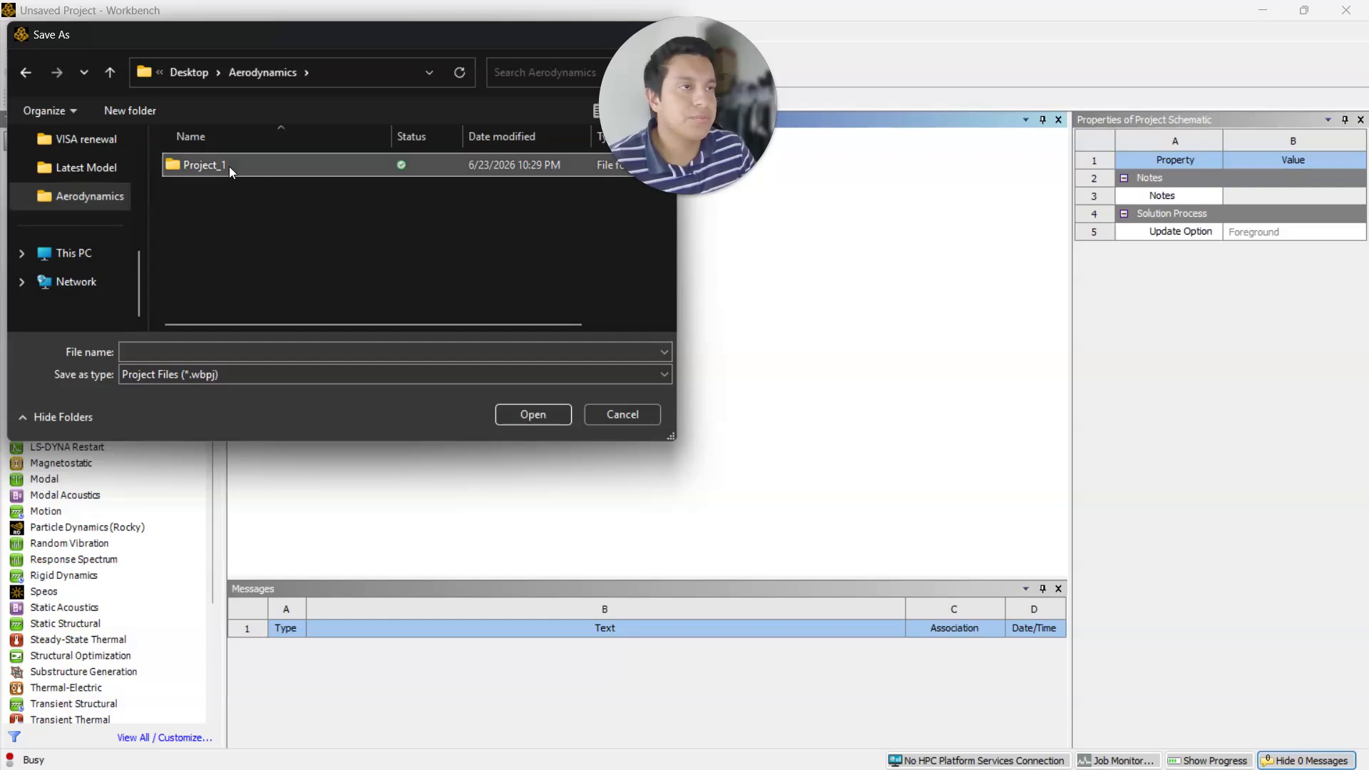
click(180, 359)
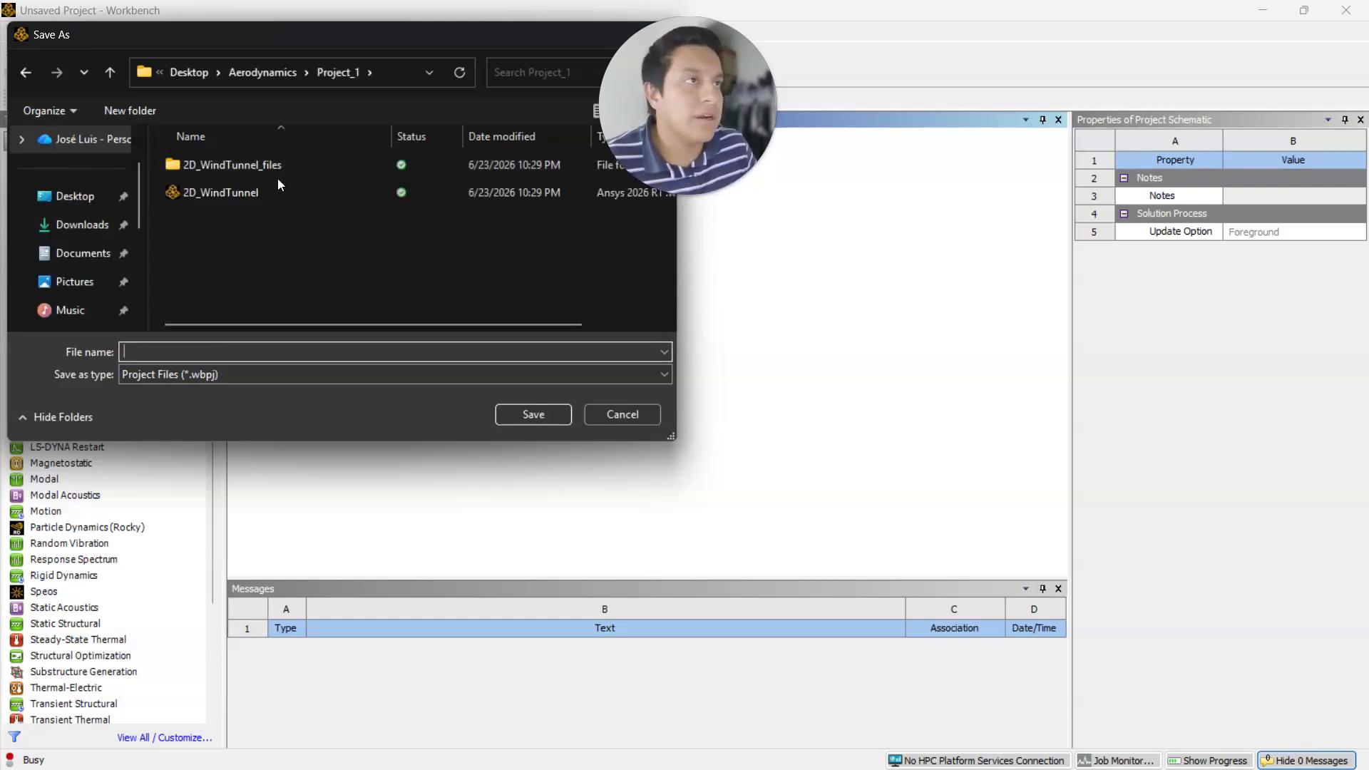
click(255, 194)
click(246, 351)
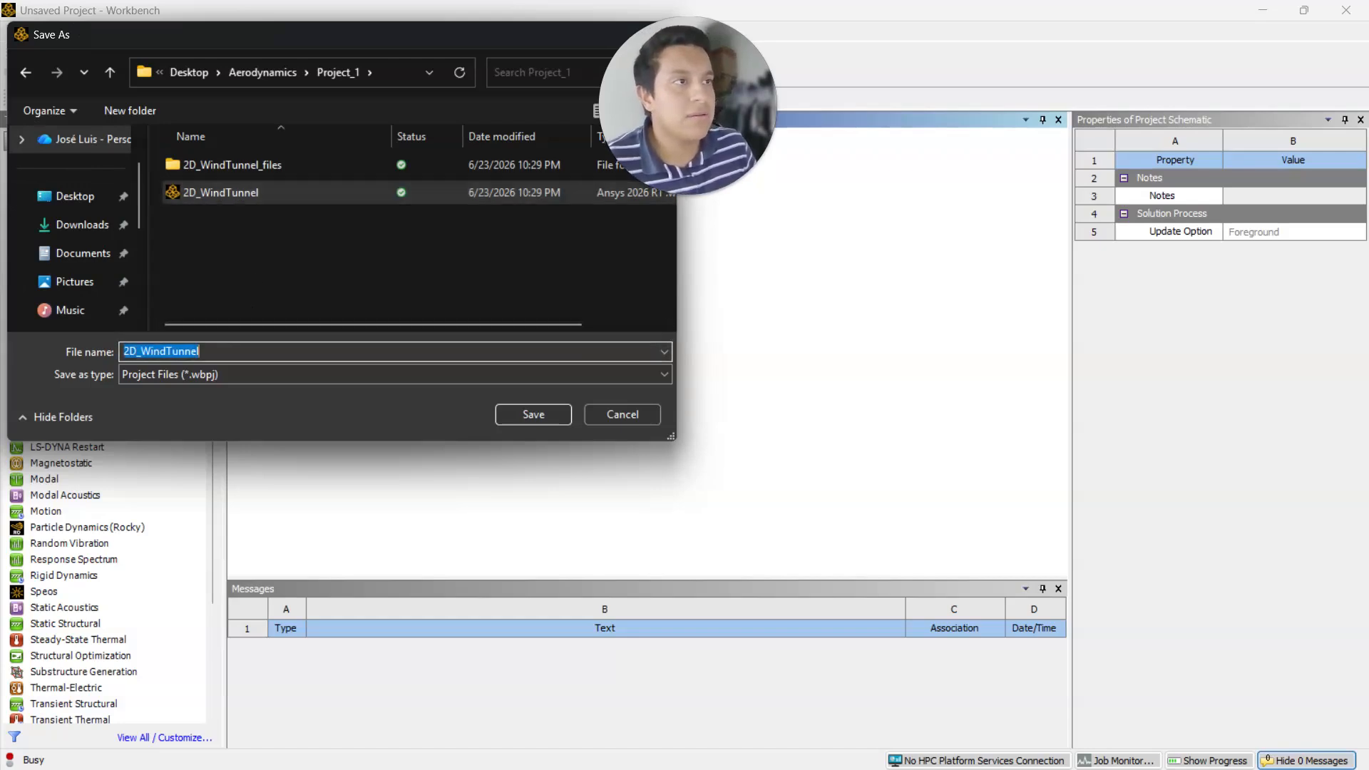
key(End)
text(_vid)
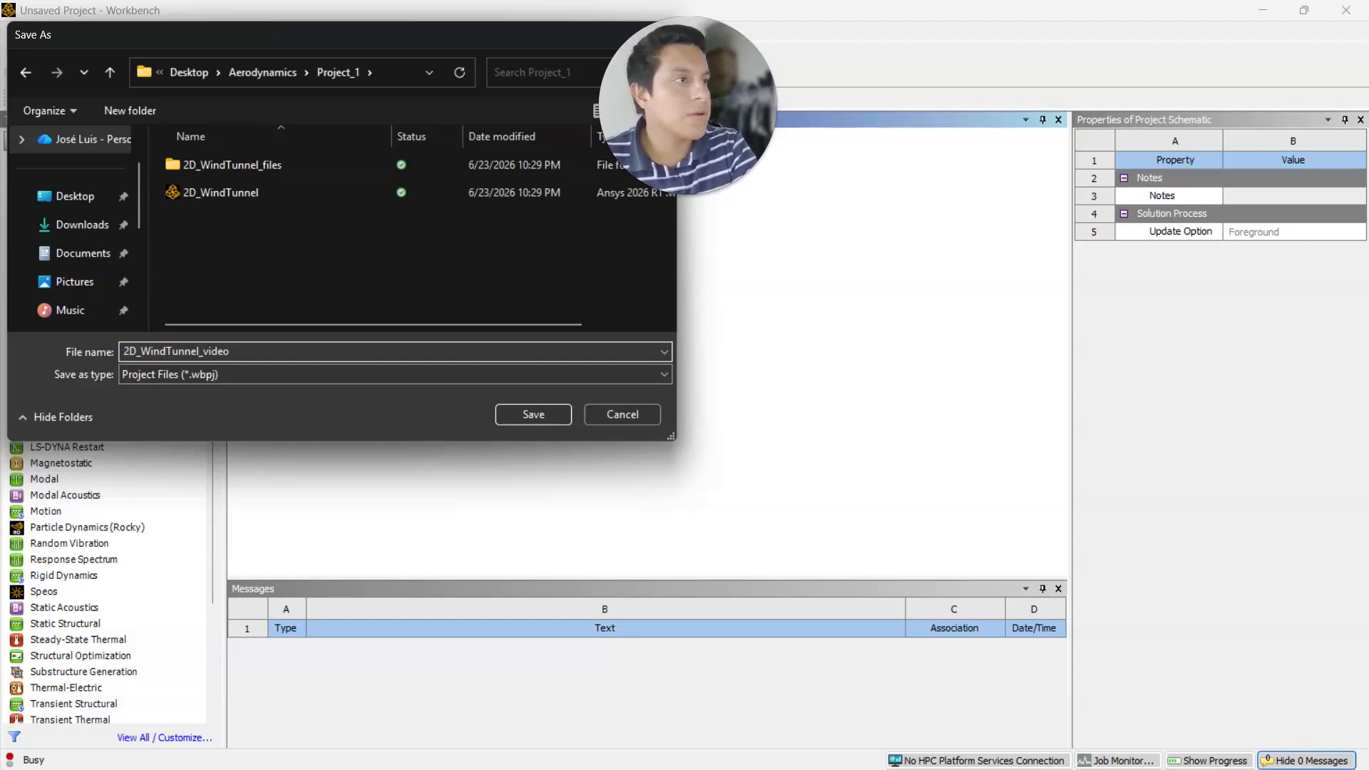
key(Return)
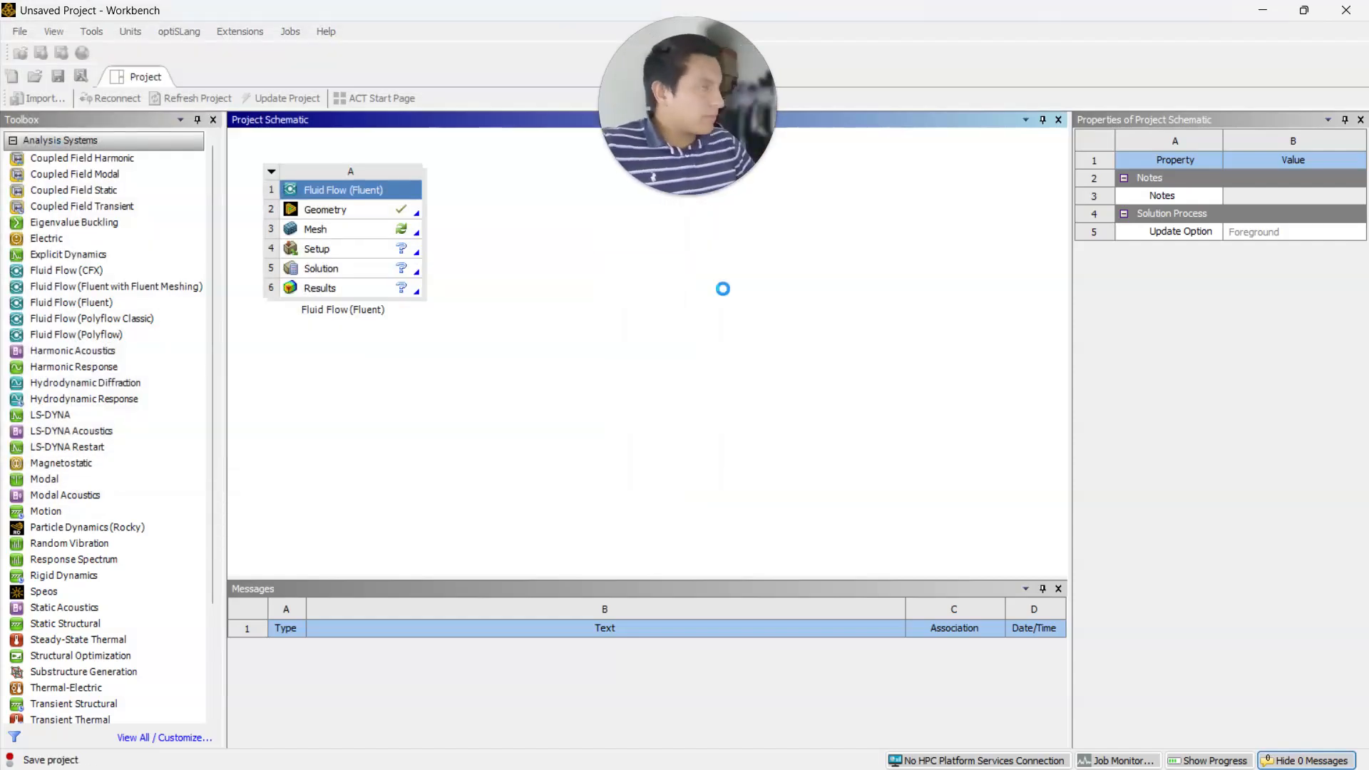
click(348, 232)
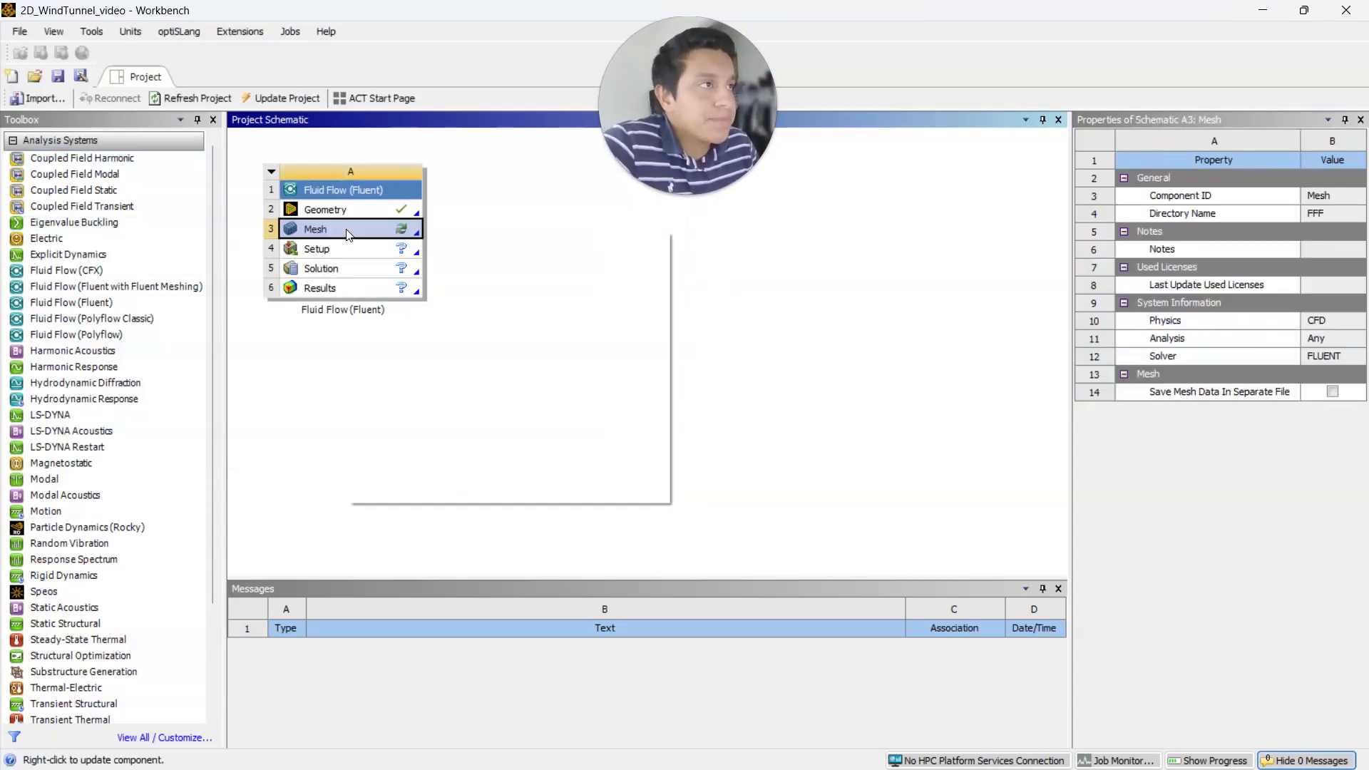
right_click(347, 234)
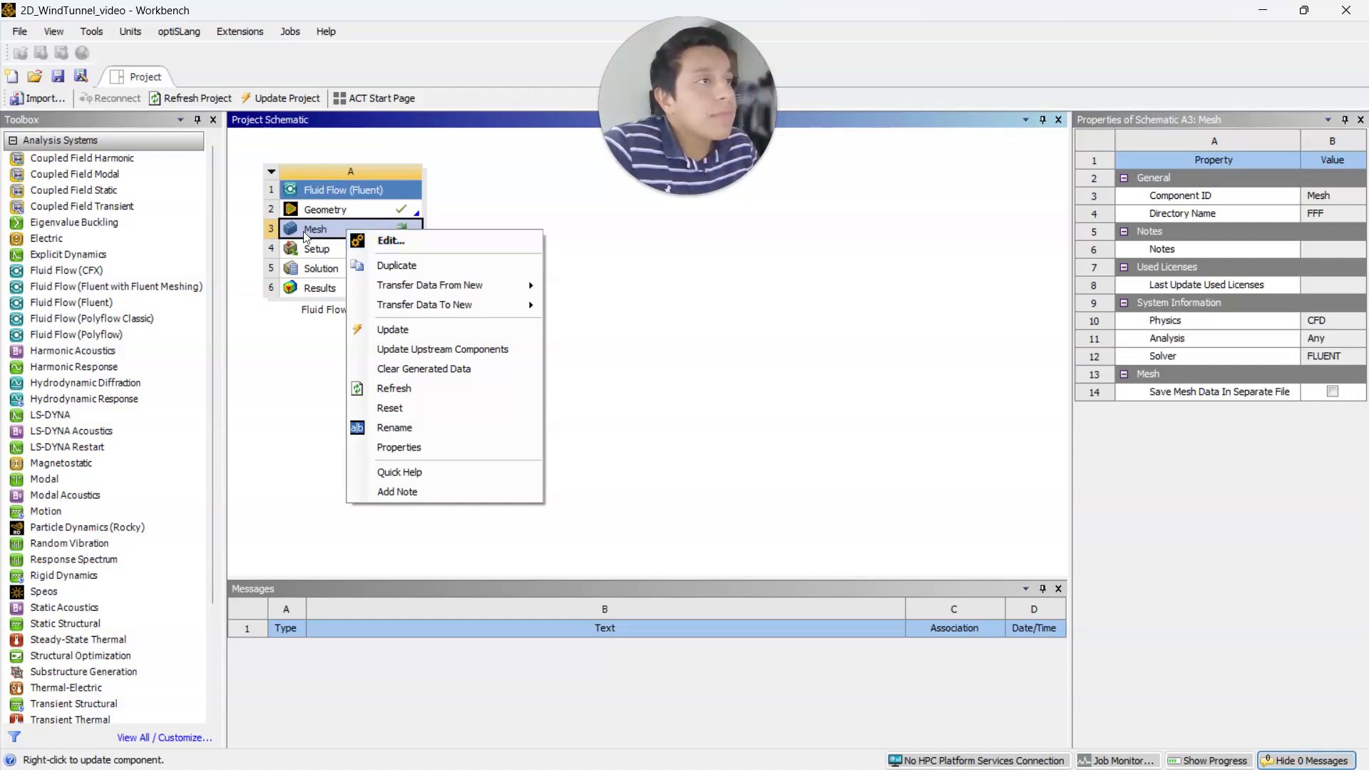
click(967, 419)
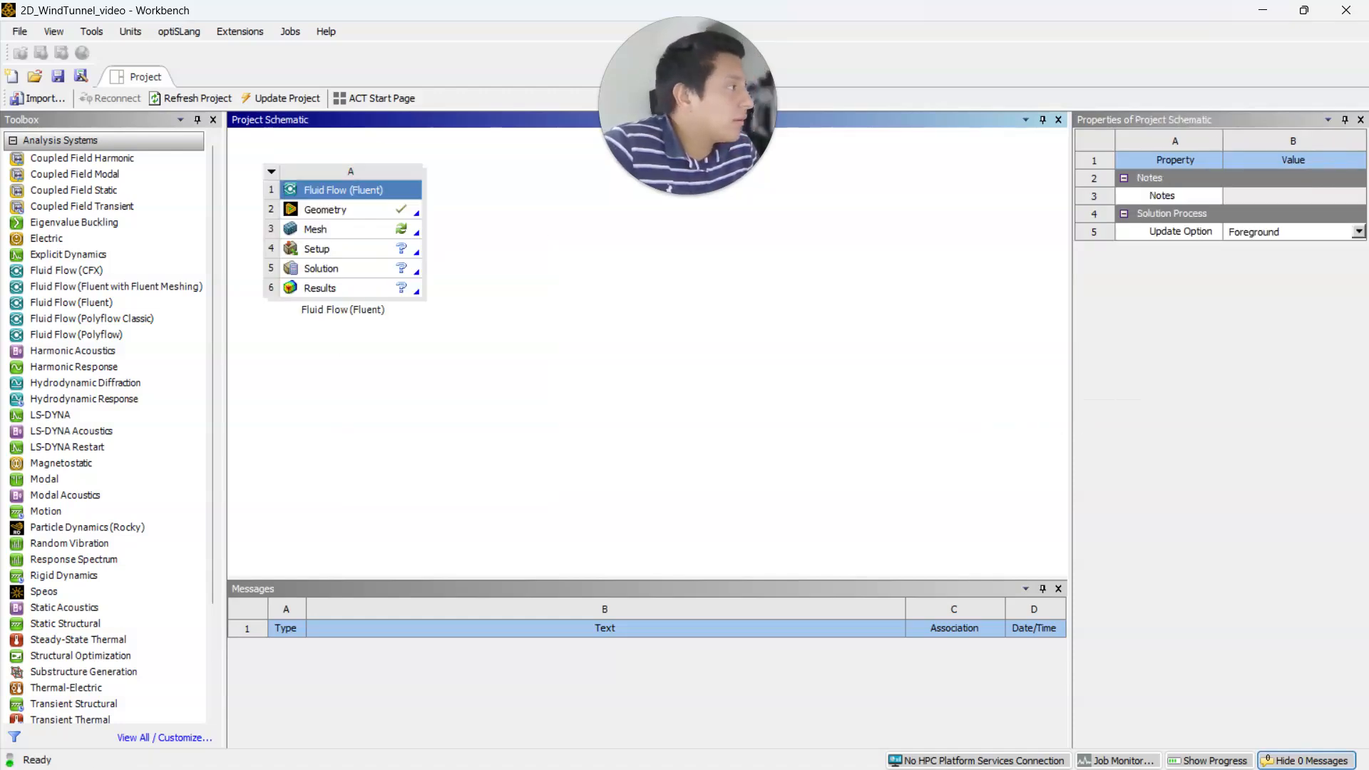
Step: Set the Analysis Type of the Fluid Flow (Fluent) system's Geometry cell to 2D
click(332, 231)
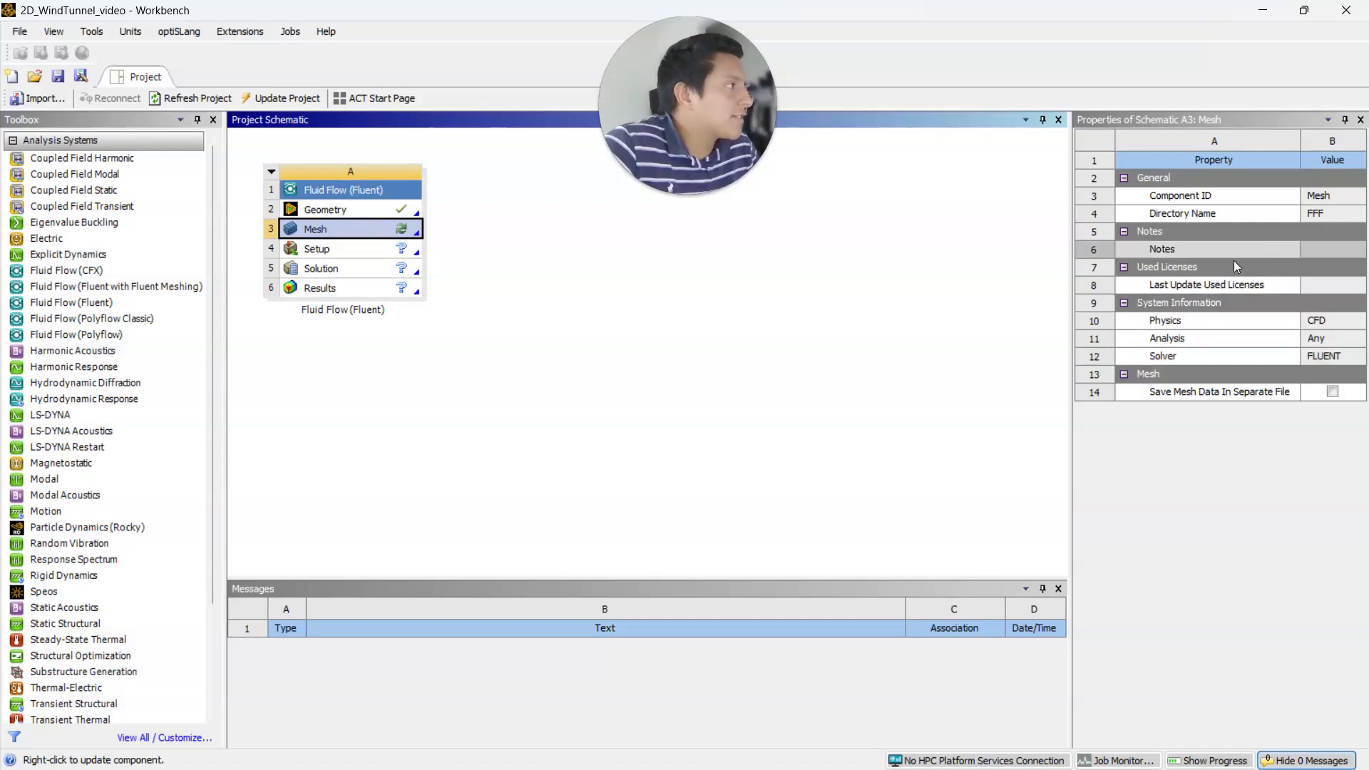
click(349, 209)
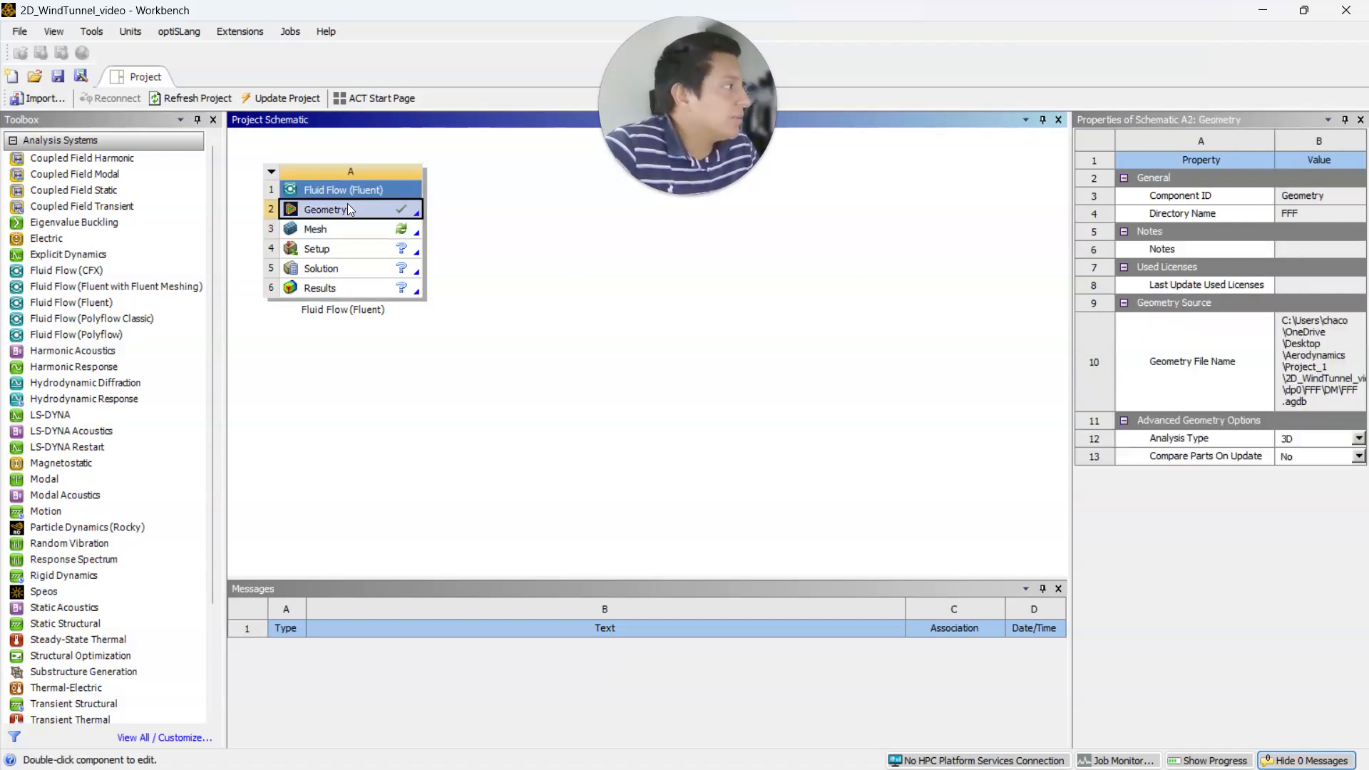
click(1358, 439)
click(1298, 467)
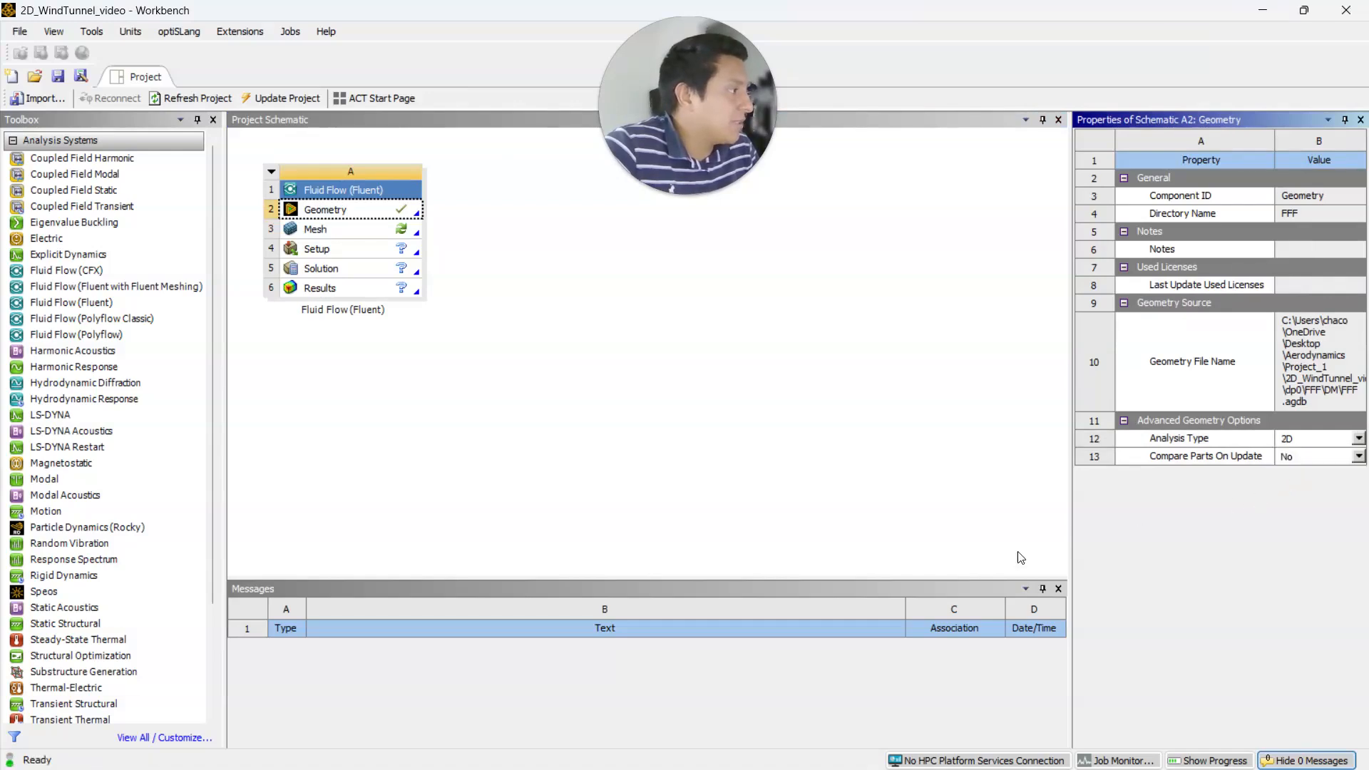
click(827, 482)
Step: Open the Mesh cell of the Fluid Flow (Fluent) system for editing in Ansys Meshing
click(352, 232)
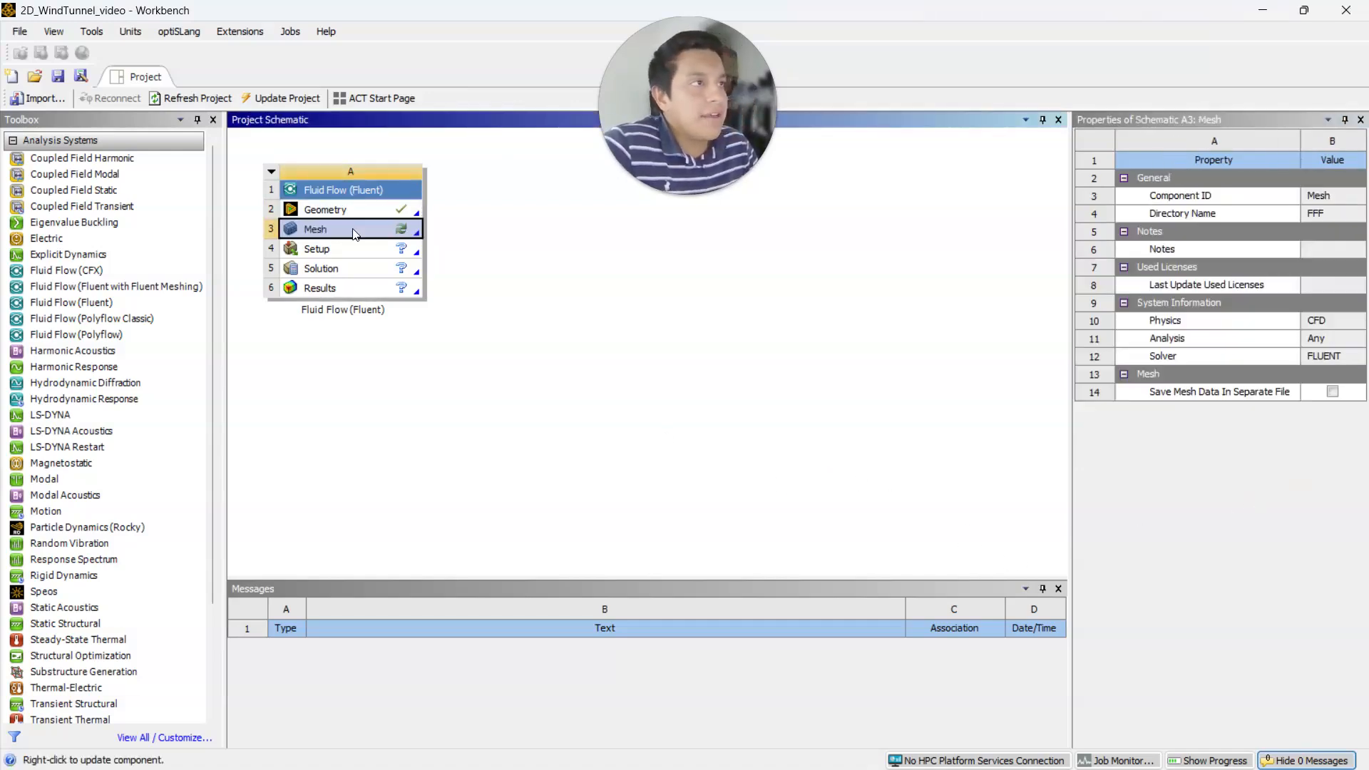
right_click(356, 235)
click(437, 239)
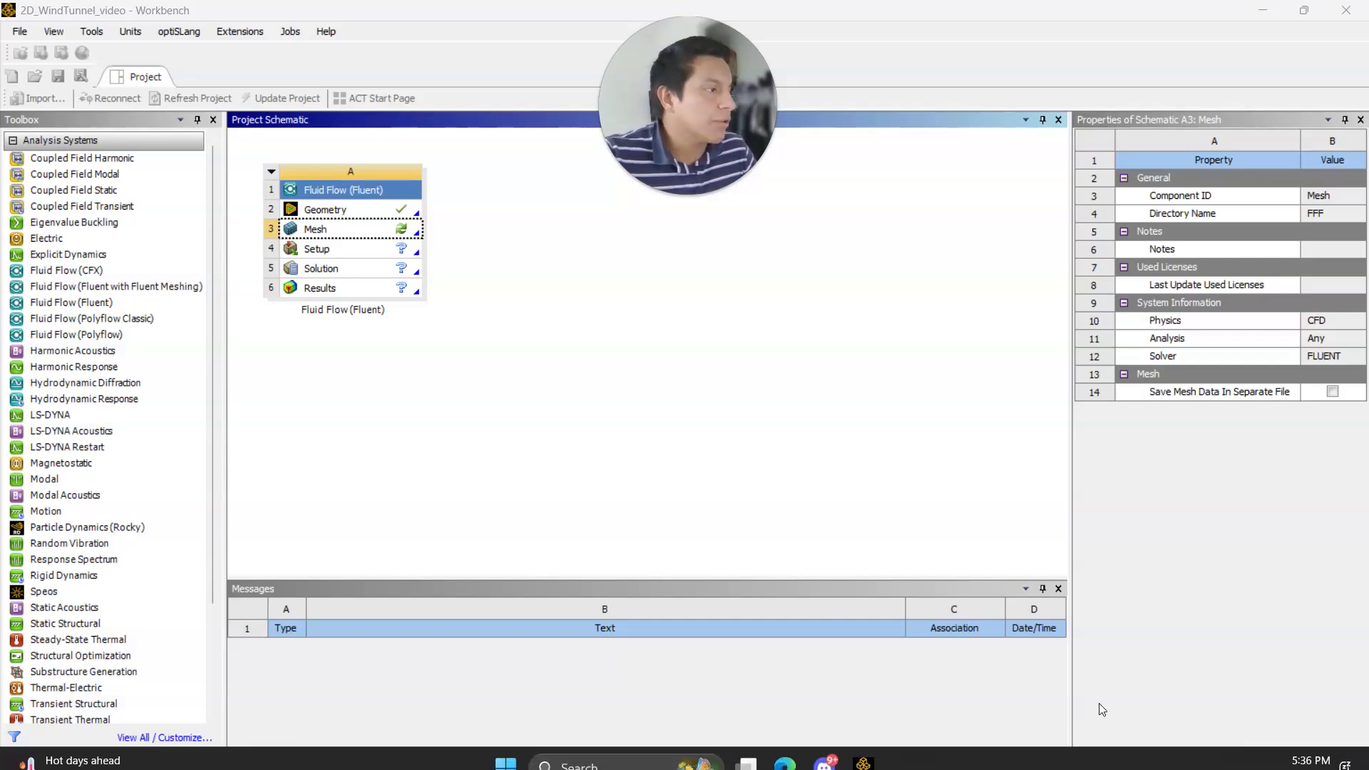
mouse_move(855, 738)
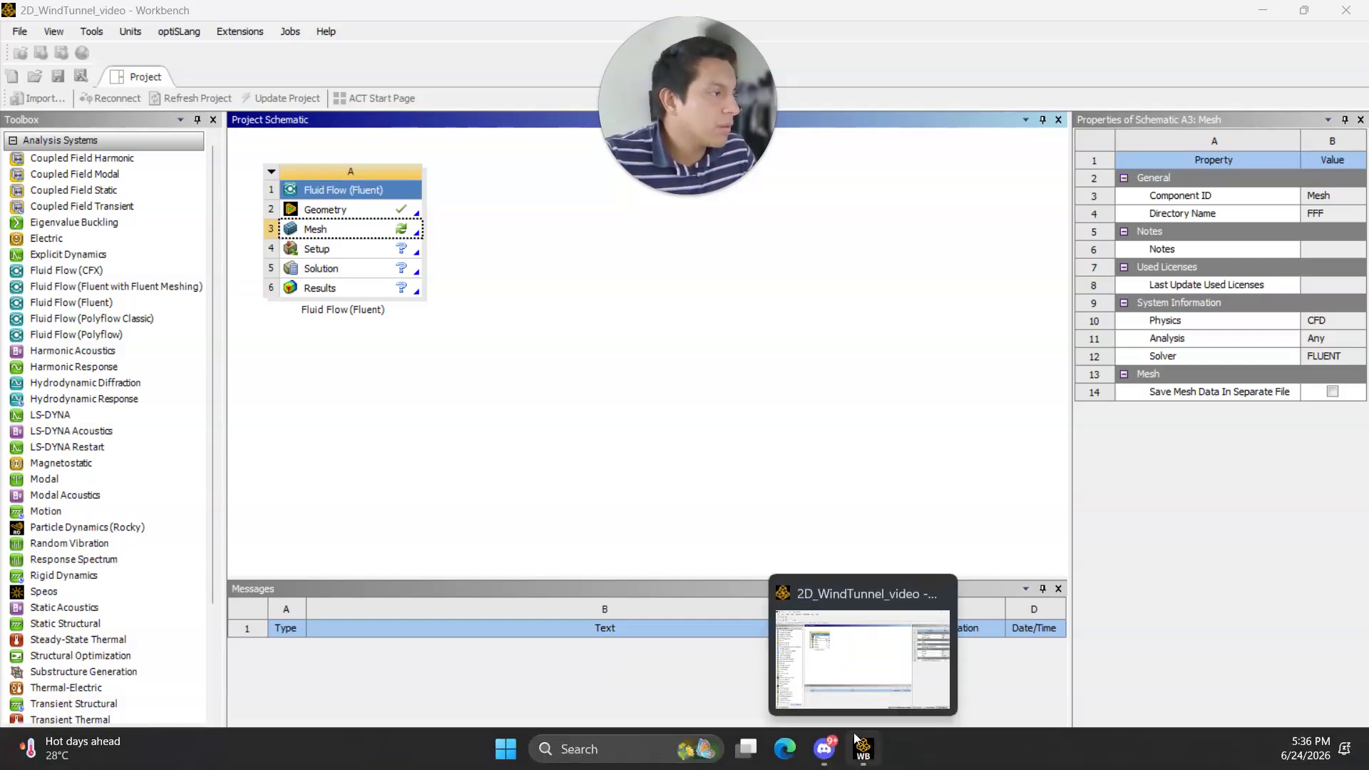
click(563, 367)
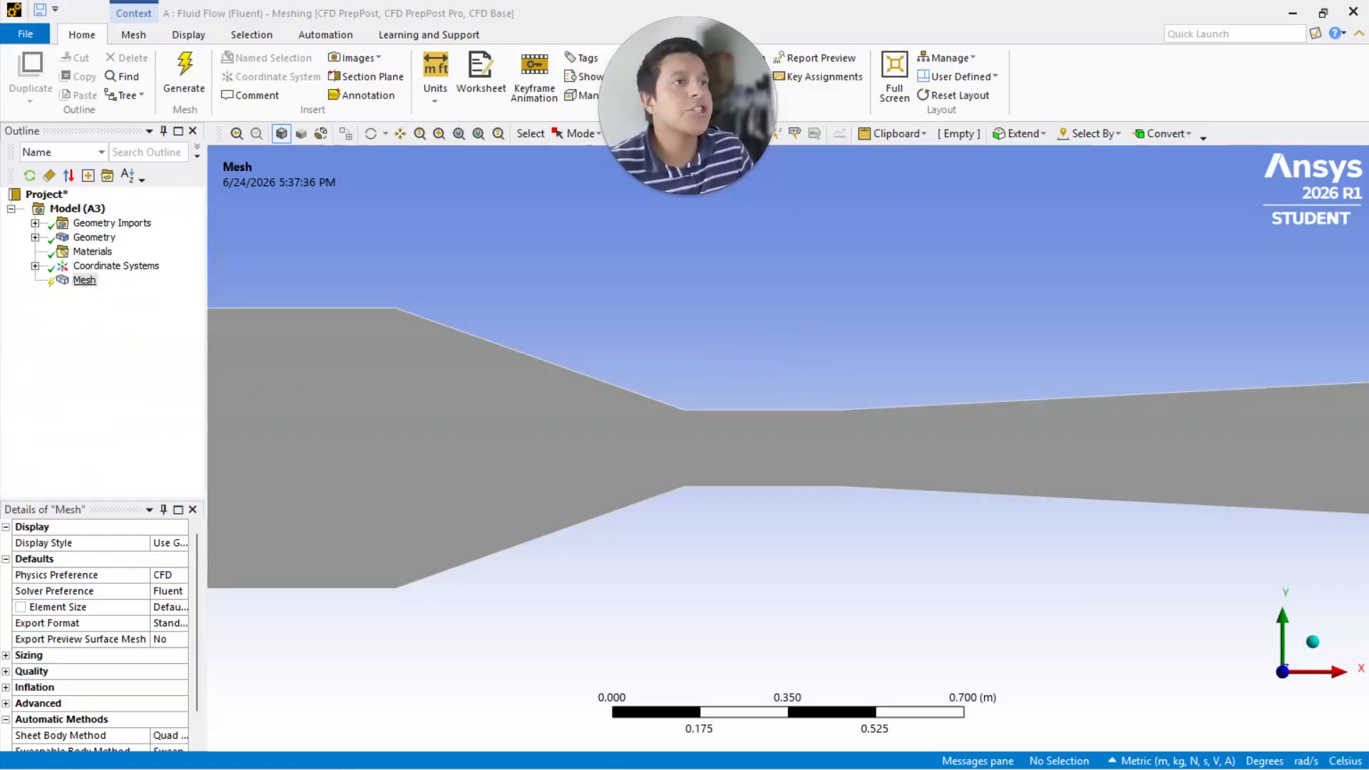
click(84, 280)
right_click(83, 279)
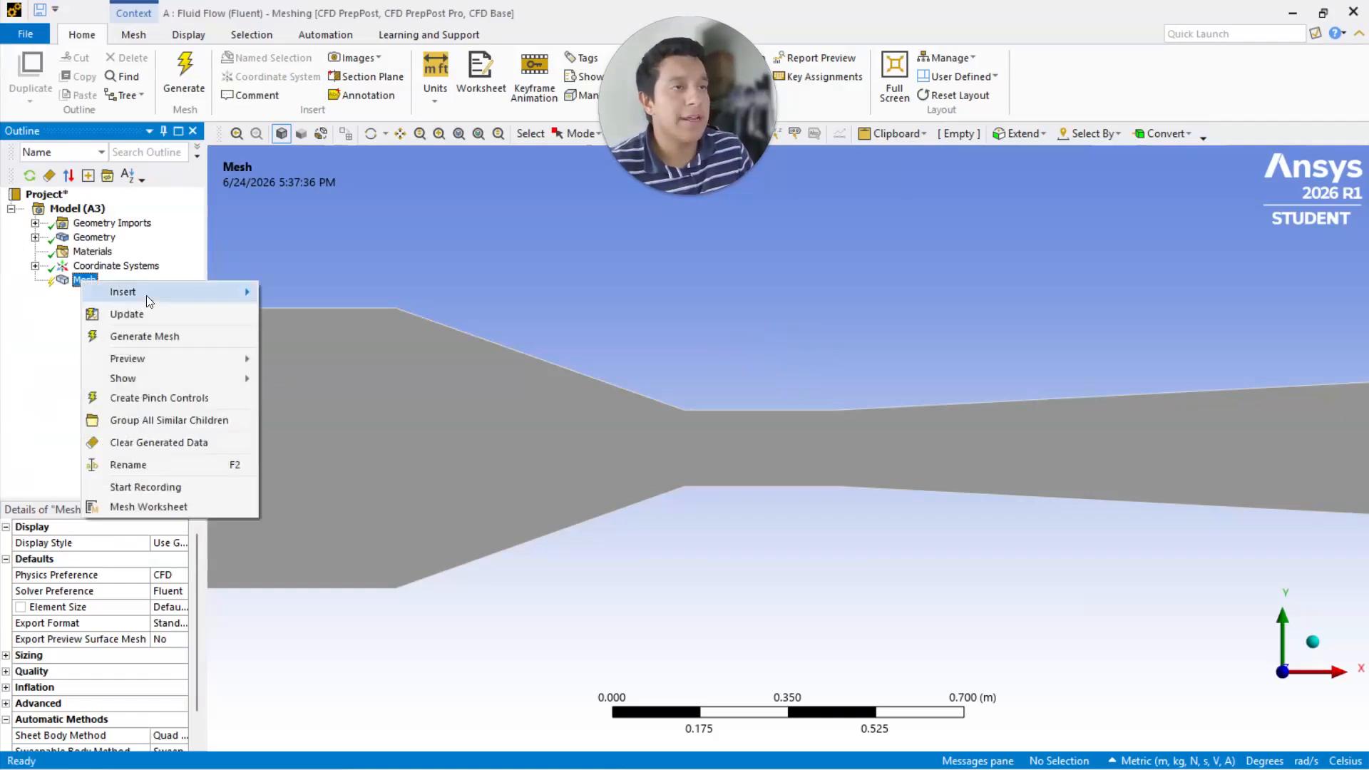
mouse_move(146, 293)
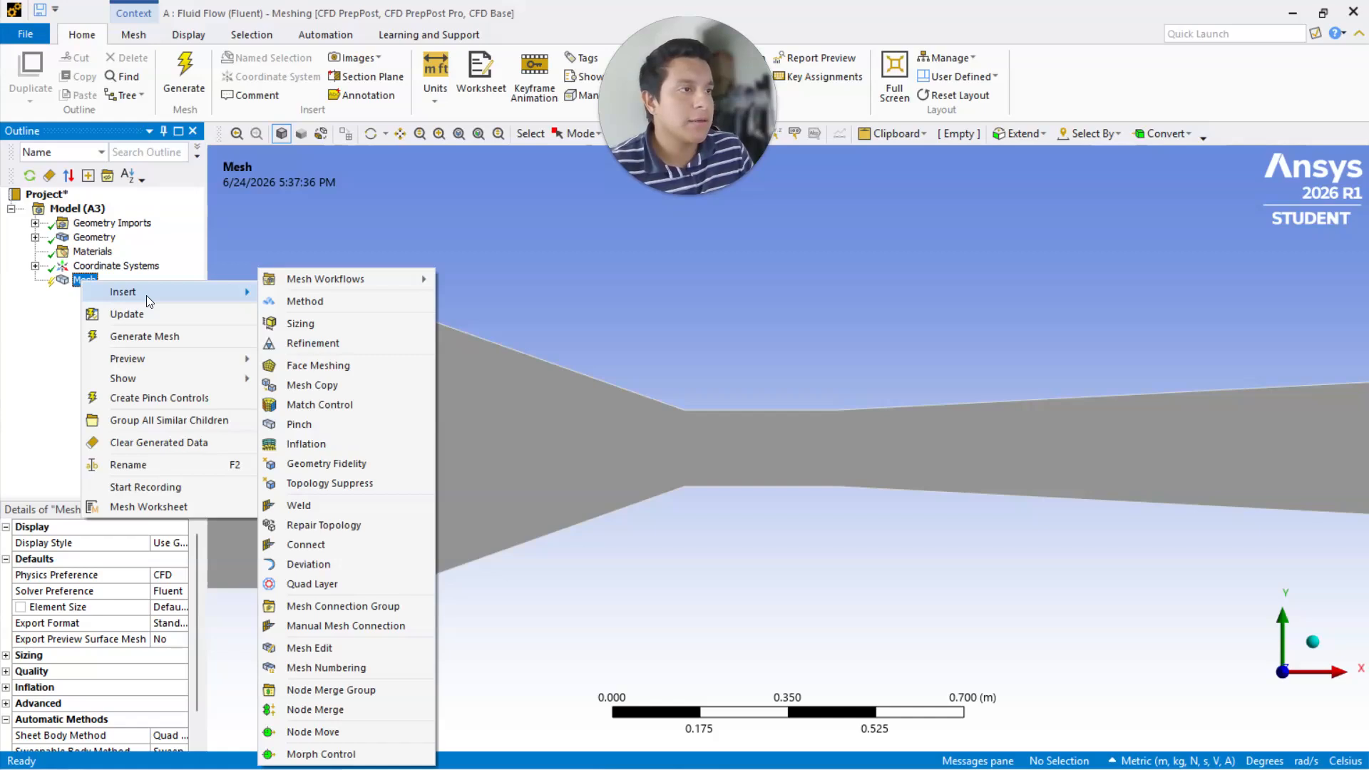
click(891, 124)
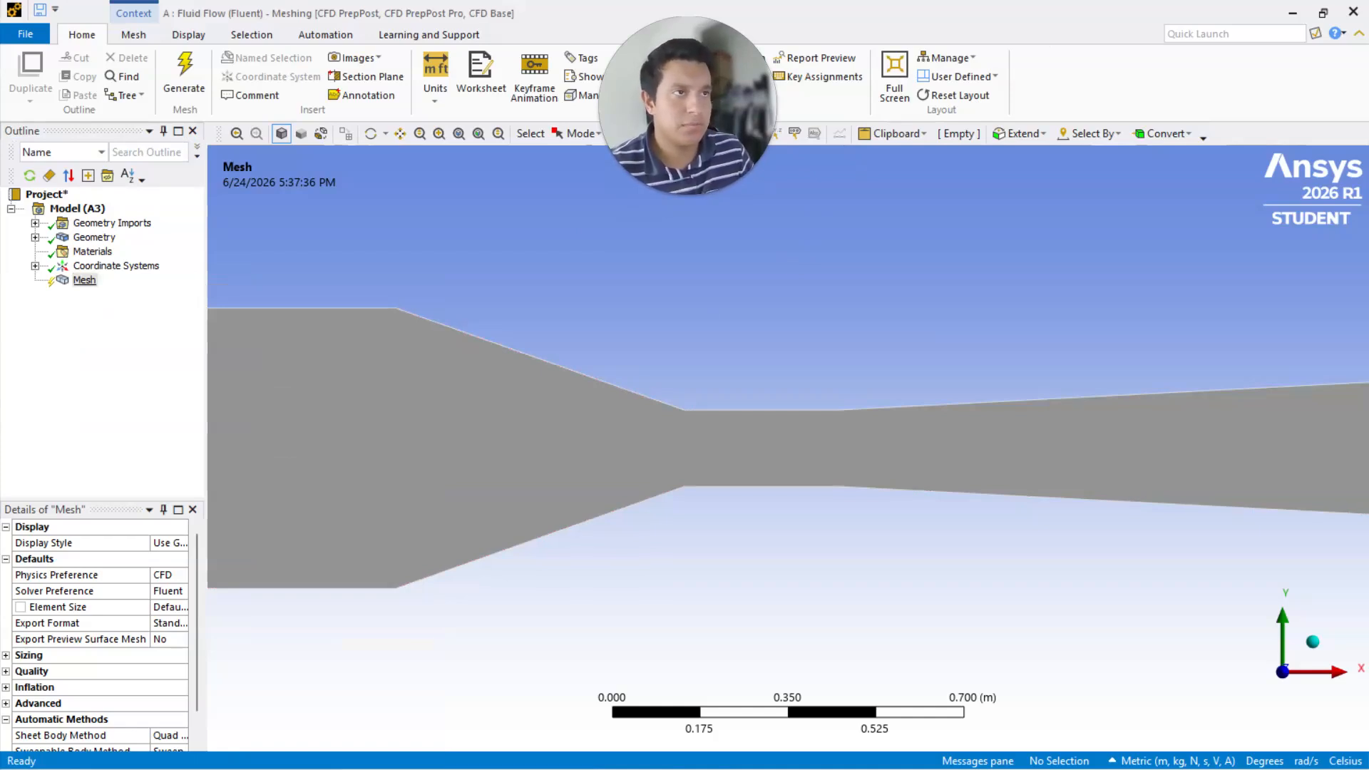
Step: Insert a Method control under Mesh and scope it to the wind tunnel surface body
right_click(85, 280)
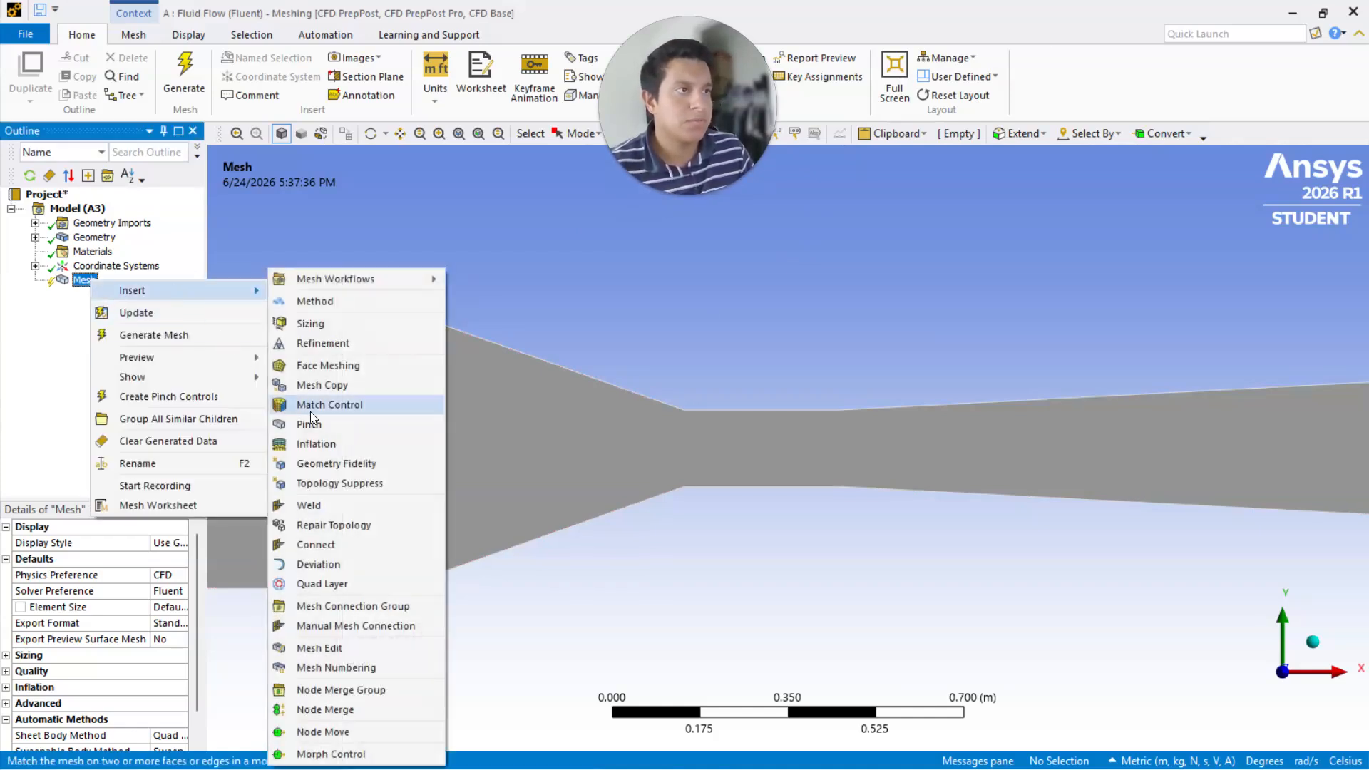
click(343, 303)
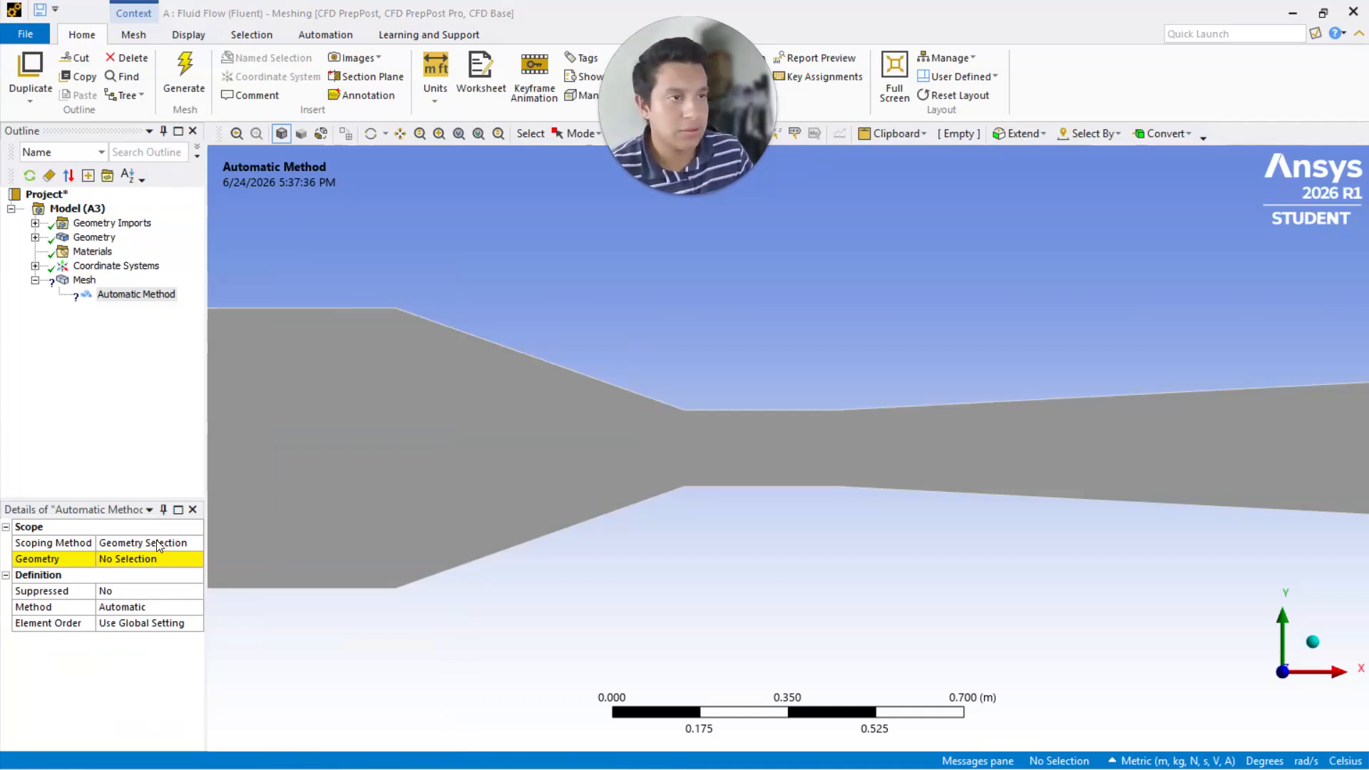
click(132, 560)
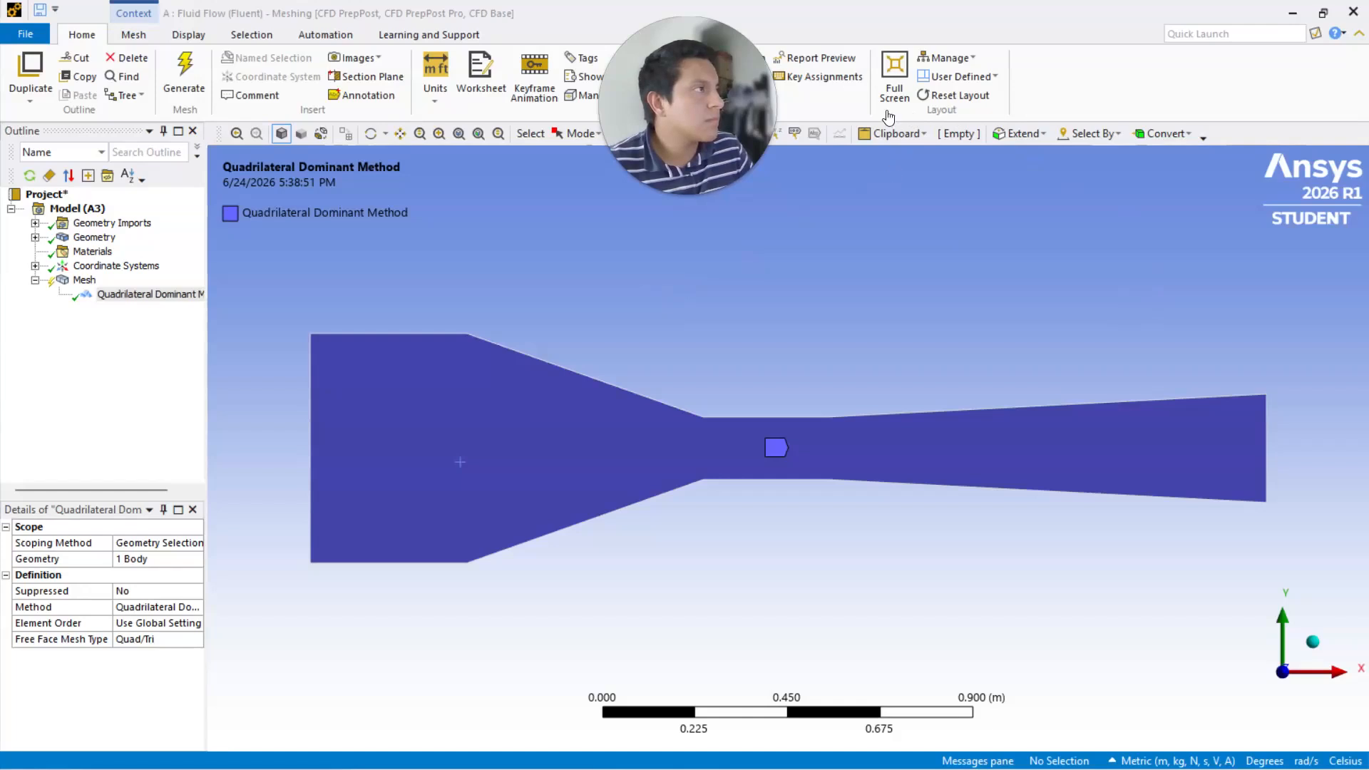
Step: Change the mesh control's Method to Triangles and generate the mesh
right_click(164, 610)
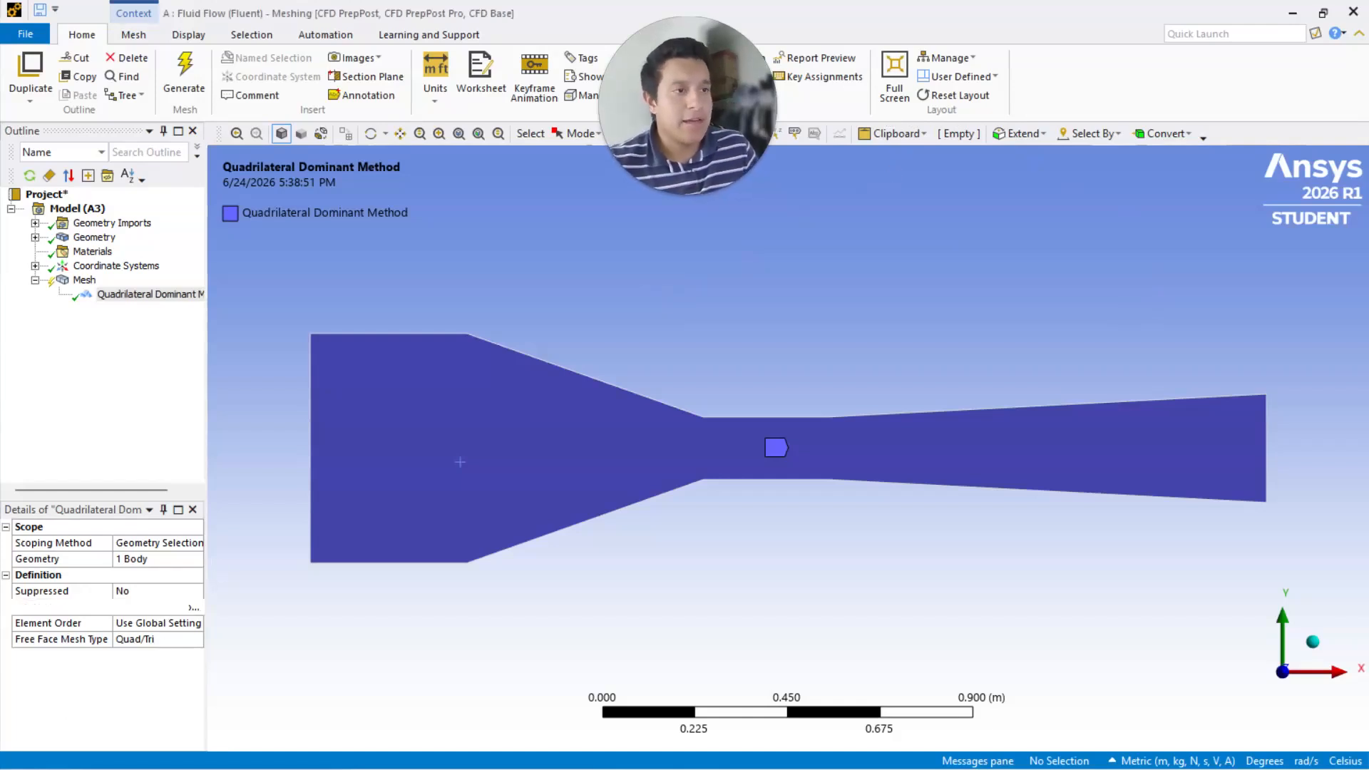
click(194, 610)
click(178, 633)
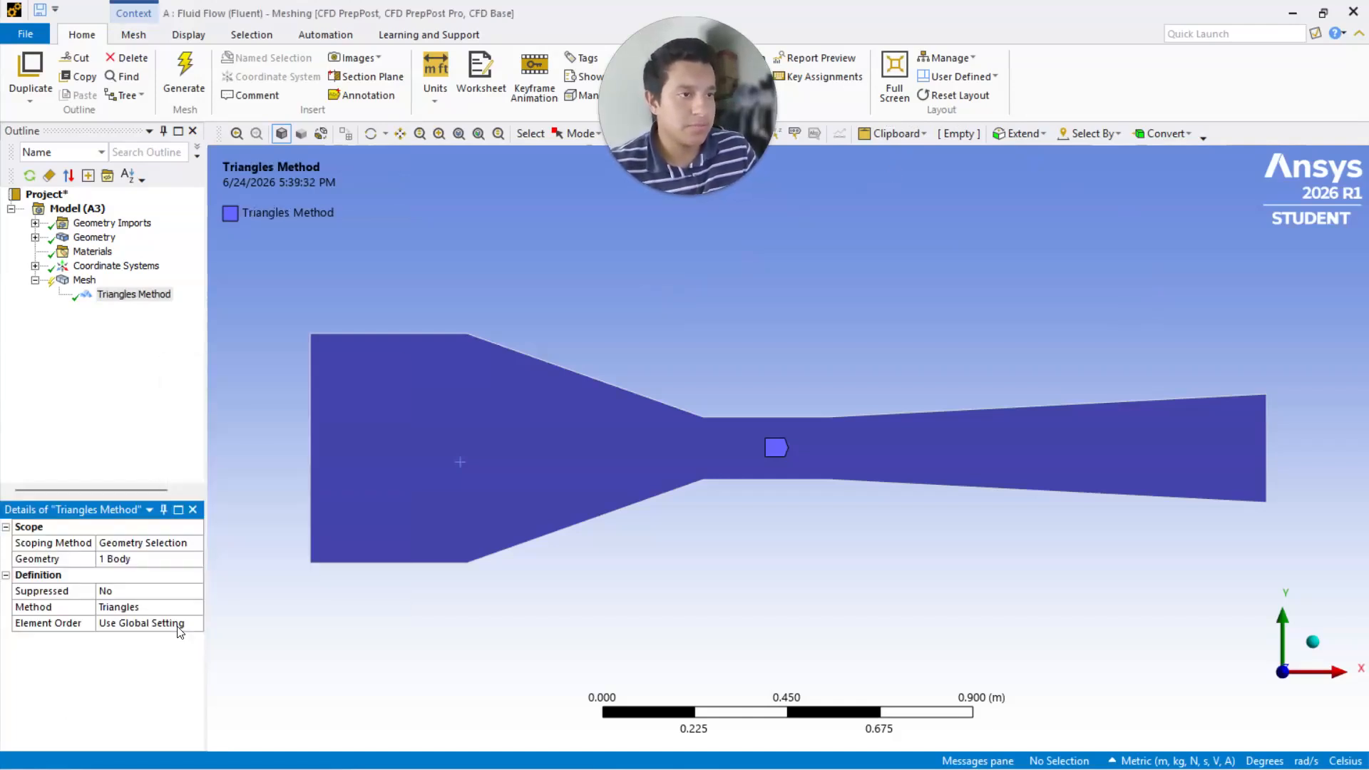
click(184, 77)
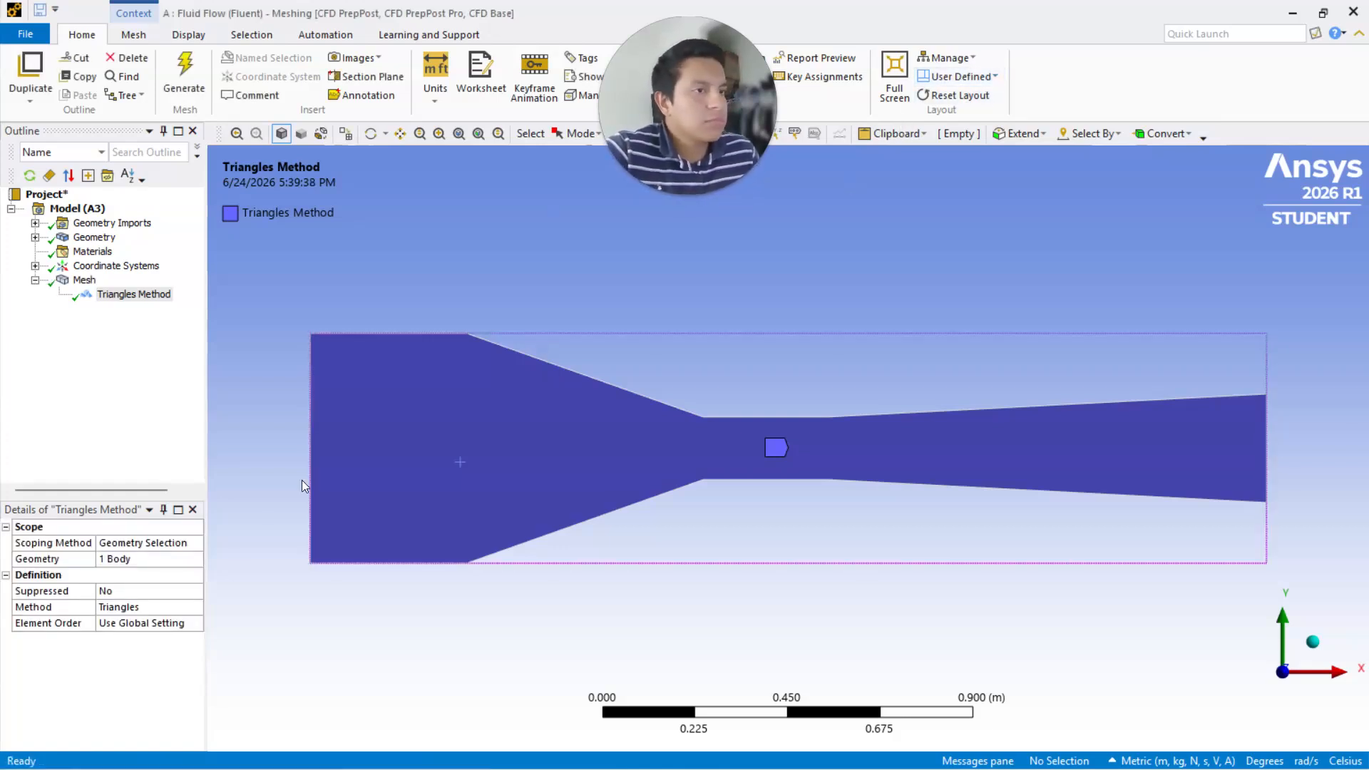
Step: Set the global Element Size of the mesh to 0.01 m
click(84, 280)
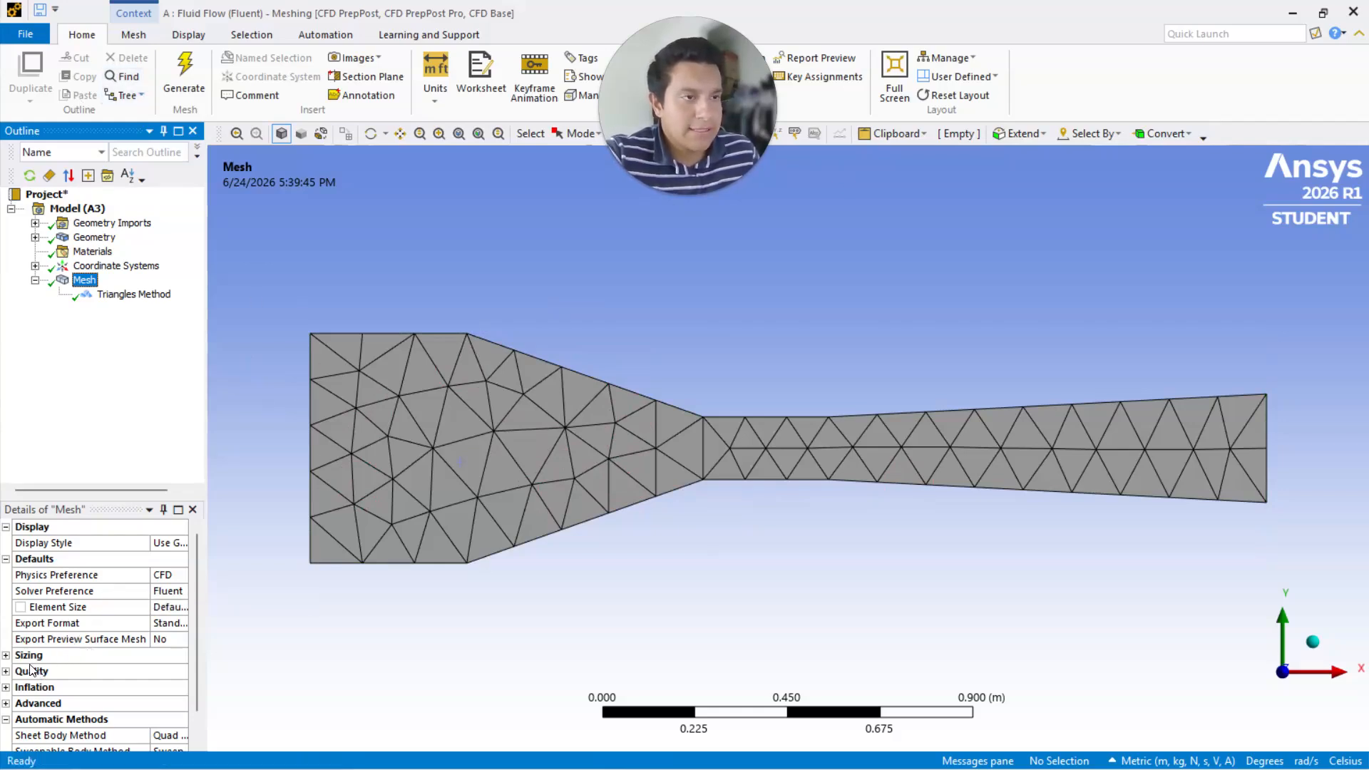
click(6, 654)
scroll(108, 677, down, 1)
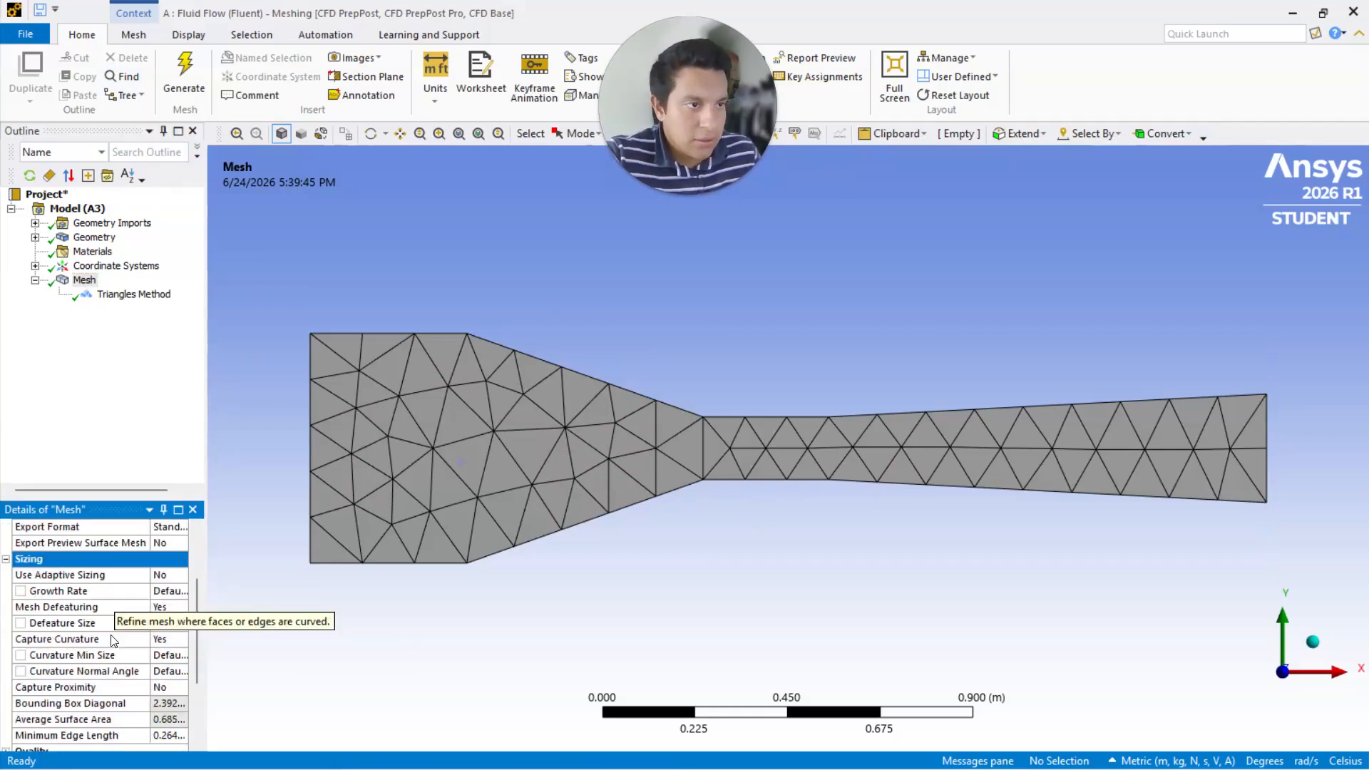
scroll(112, 640, down, 3)
scroll(107, 642, up, 5)
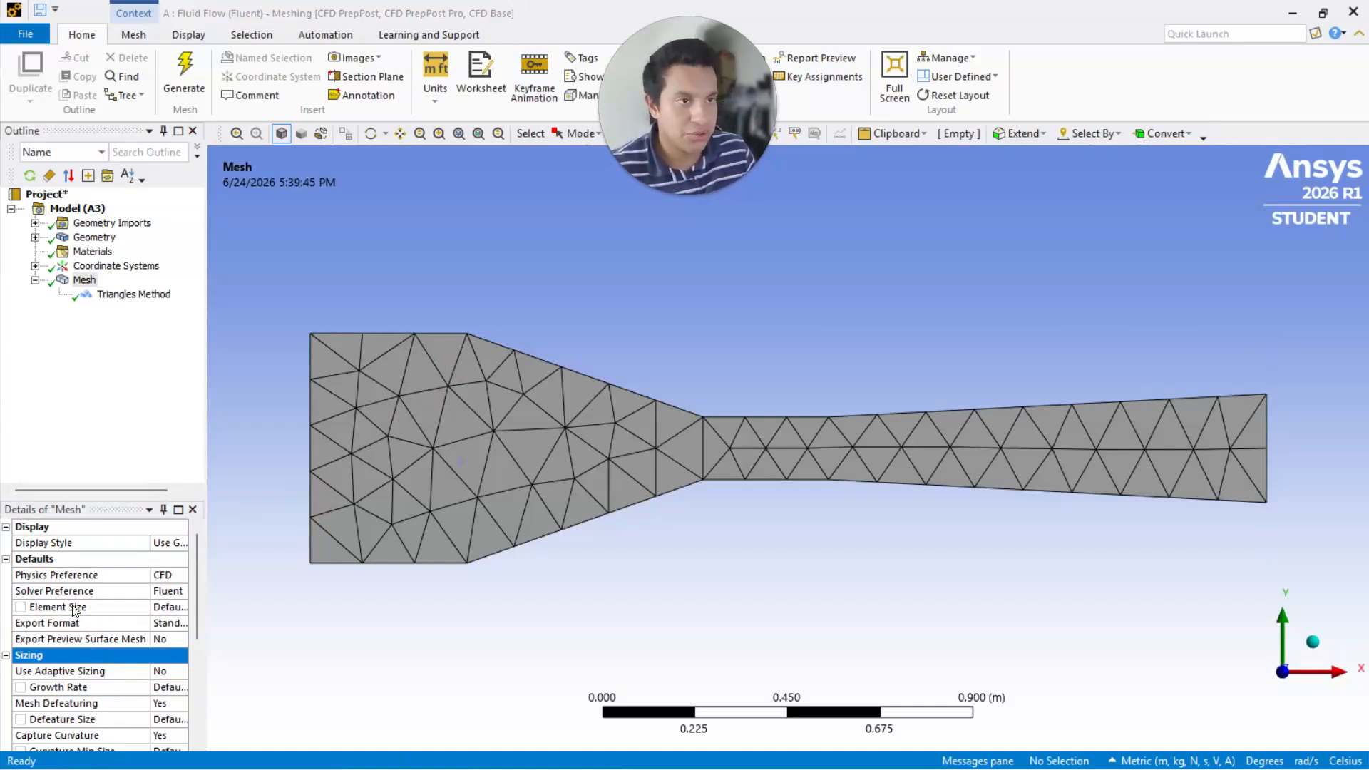
click(18, 608)
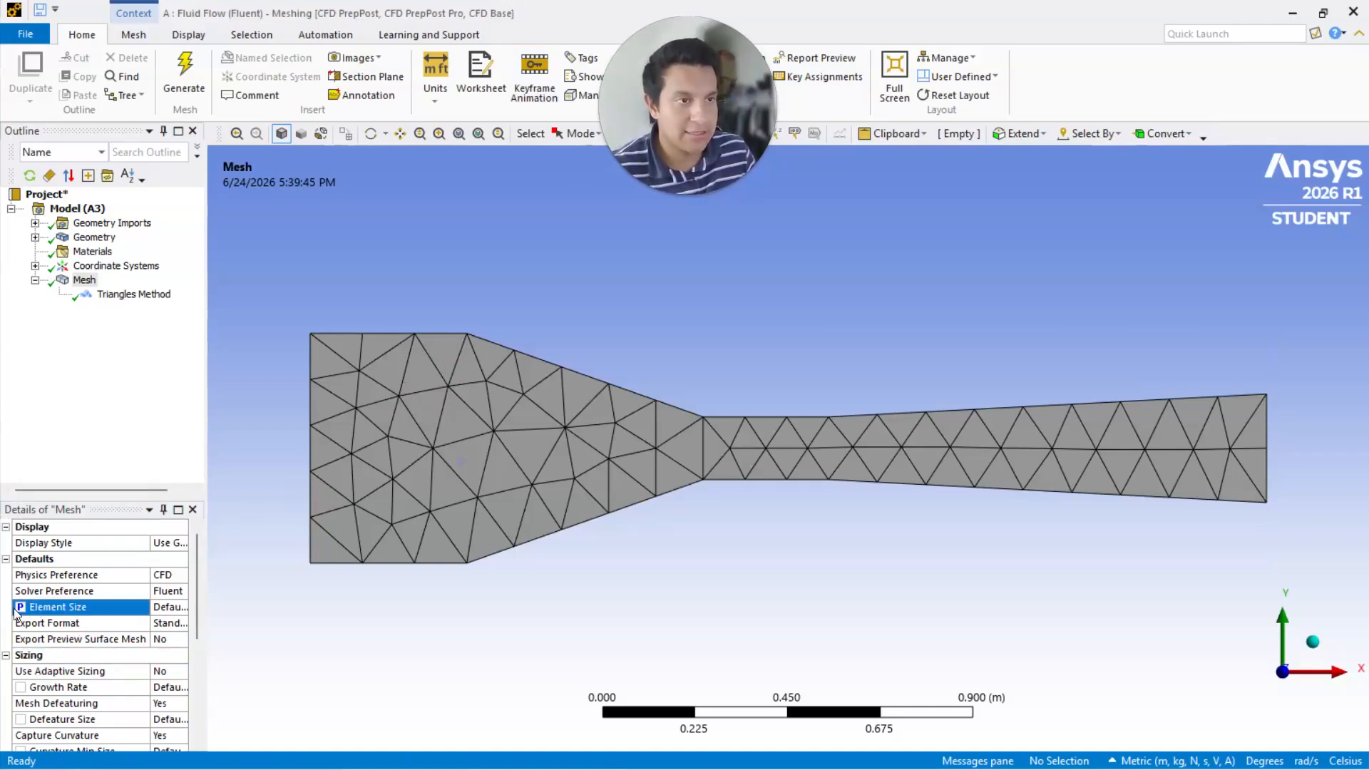
click(168, 607)
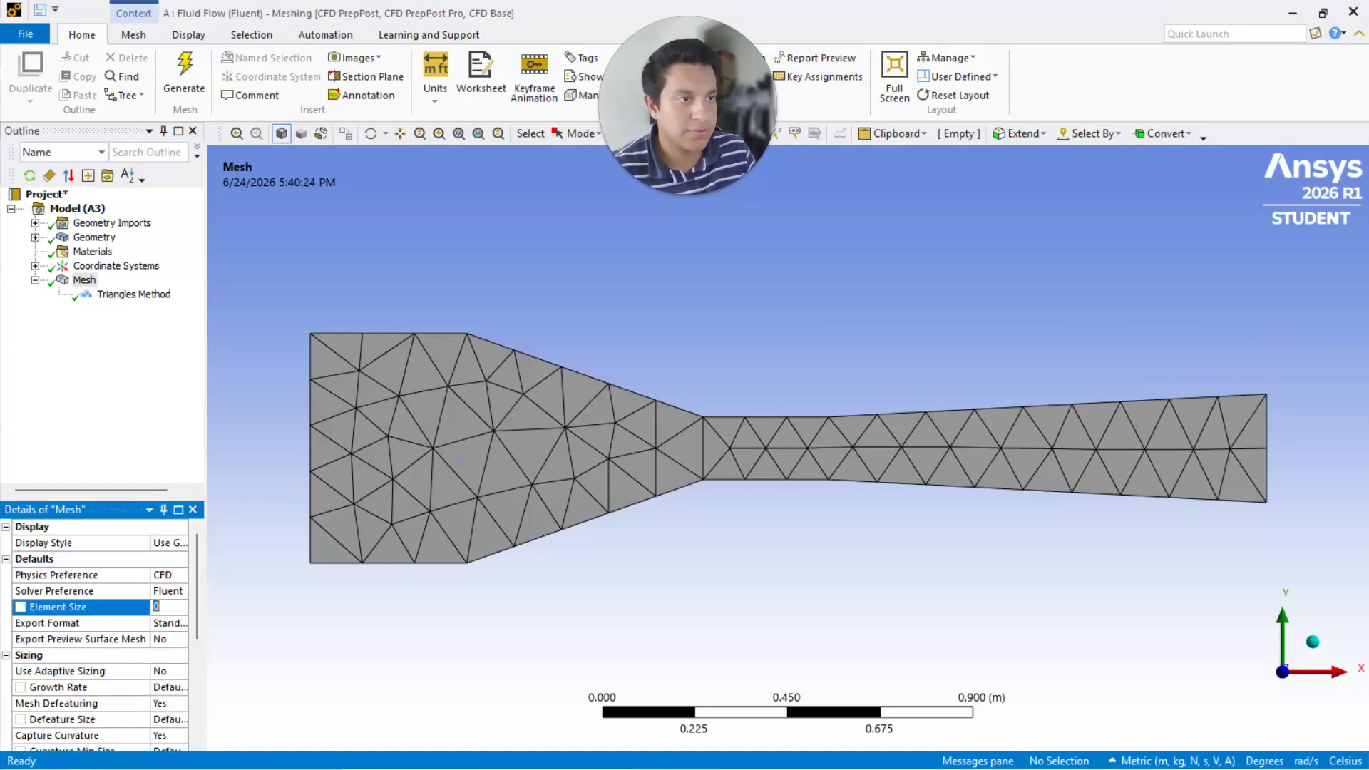
text(01)
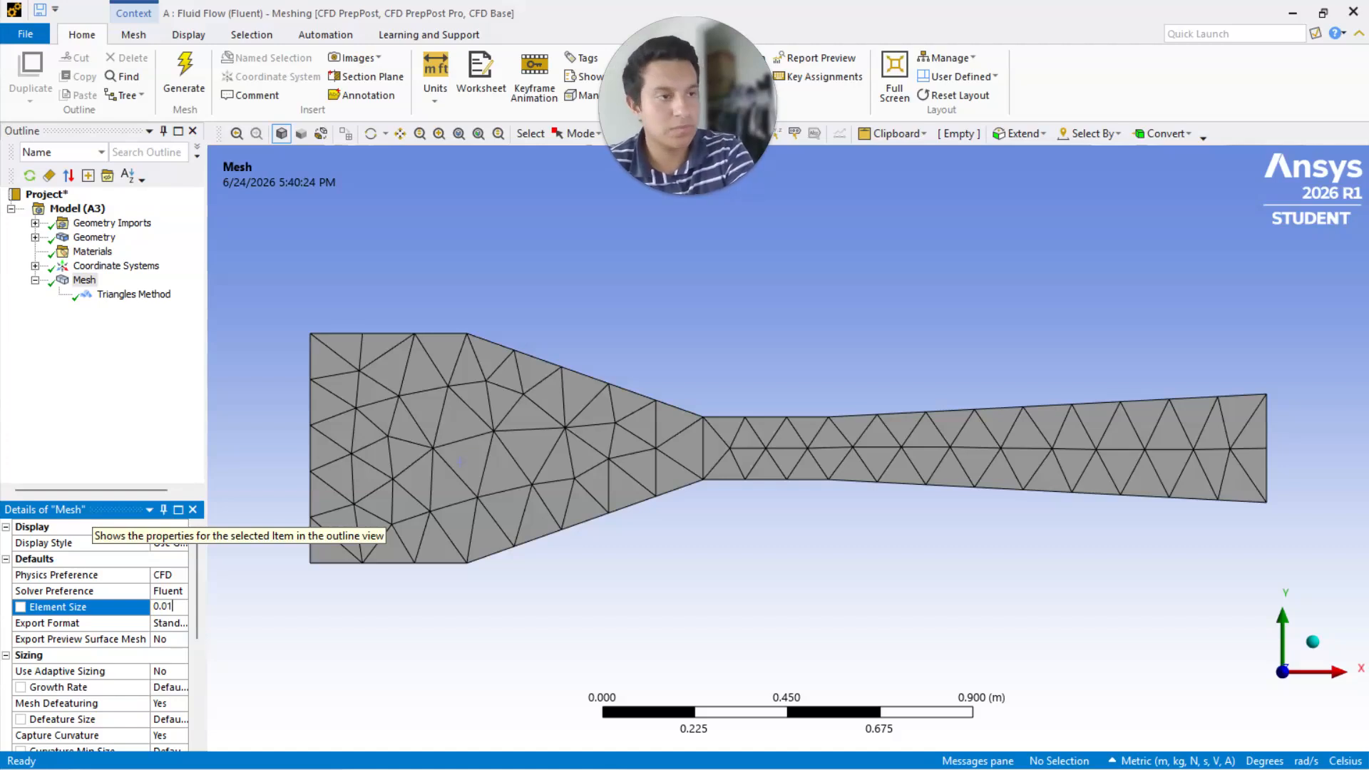
key(Return)
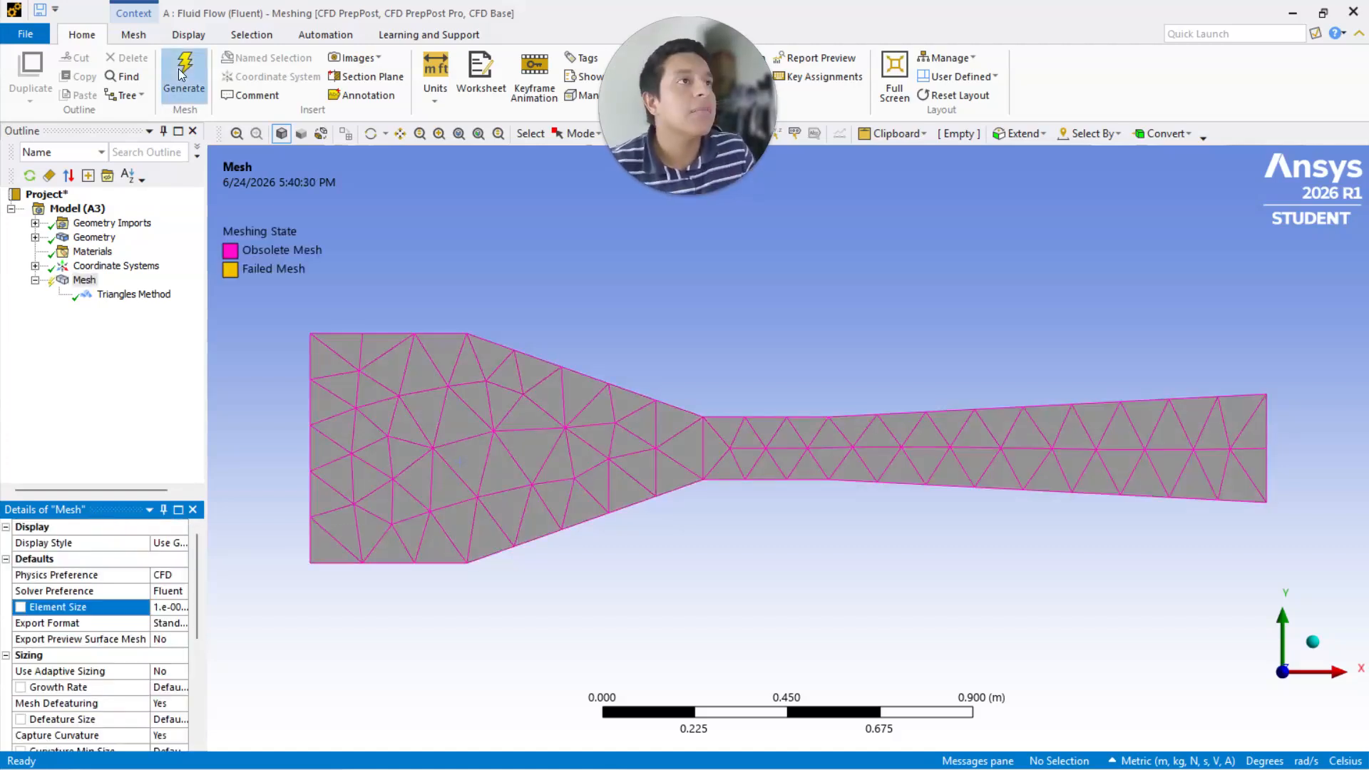
Step: Regenerate the wind tunnel mesh and inspect the refined triangles around the throat
click(183, 75)
scroll(685, 410, down, 3)
scroll(616, 438, up, 2)
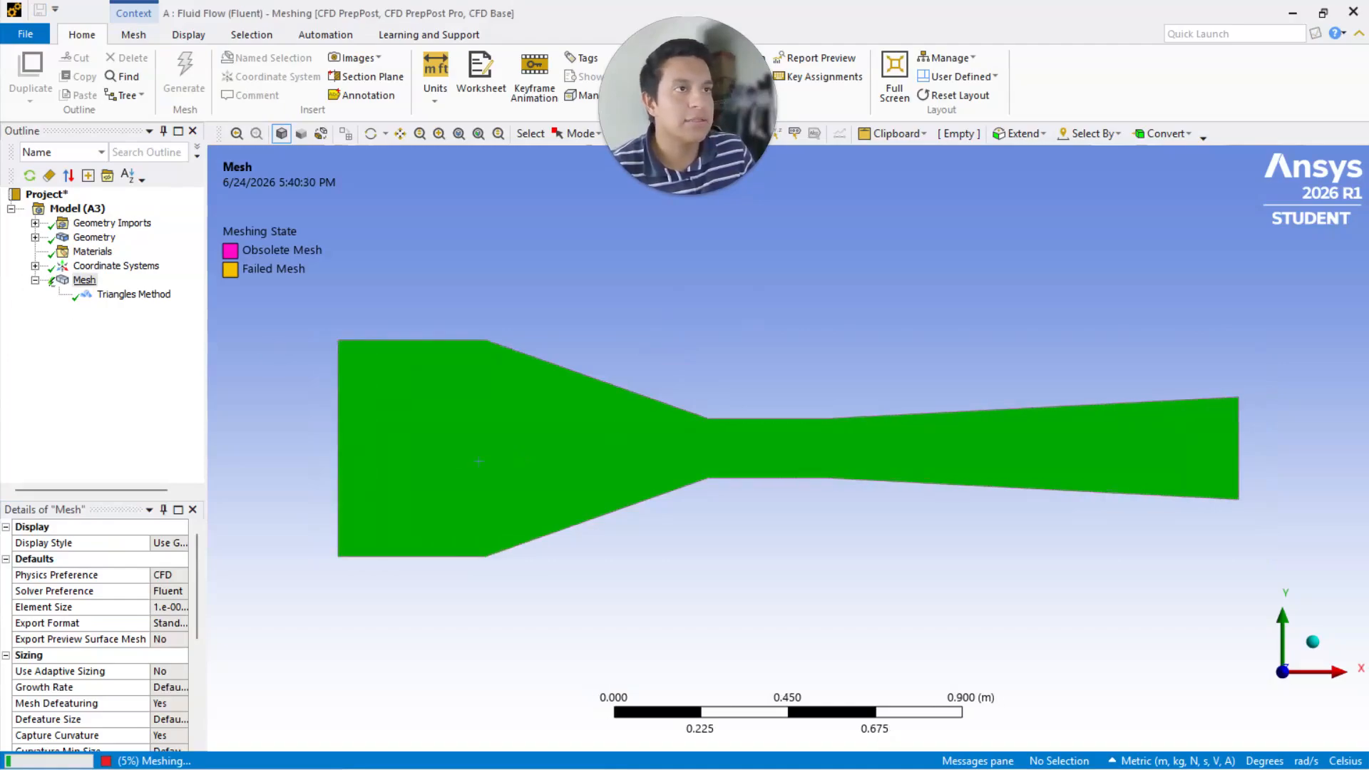
scroll(788, 448, up, 5)
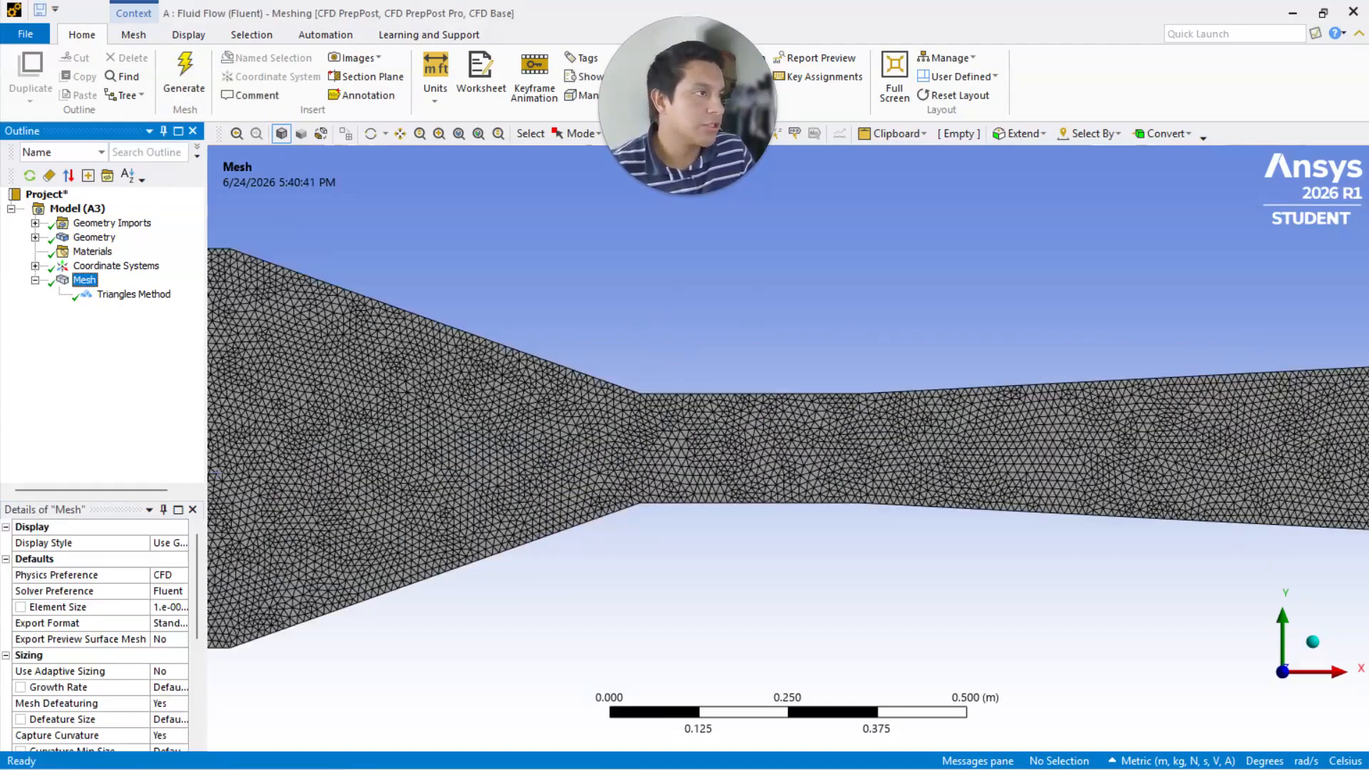
scroll(464, 355, down, 6)
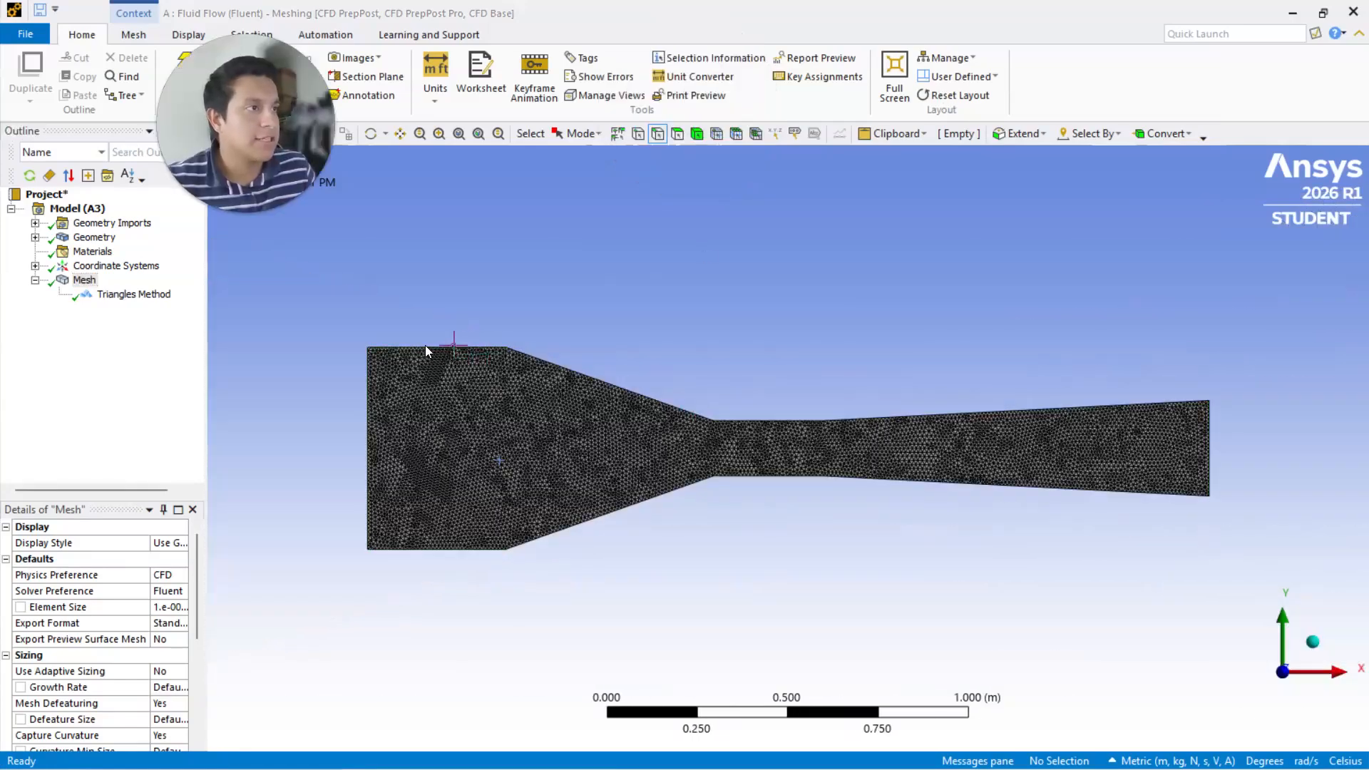
Step: Create a named selection Windtunnel_wall from the eight upper and lower edges of the wind tunnel
click(442, 348)
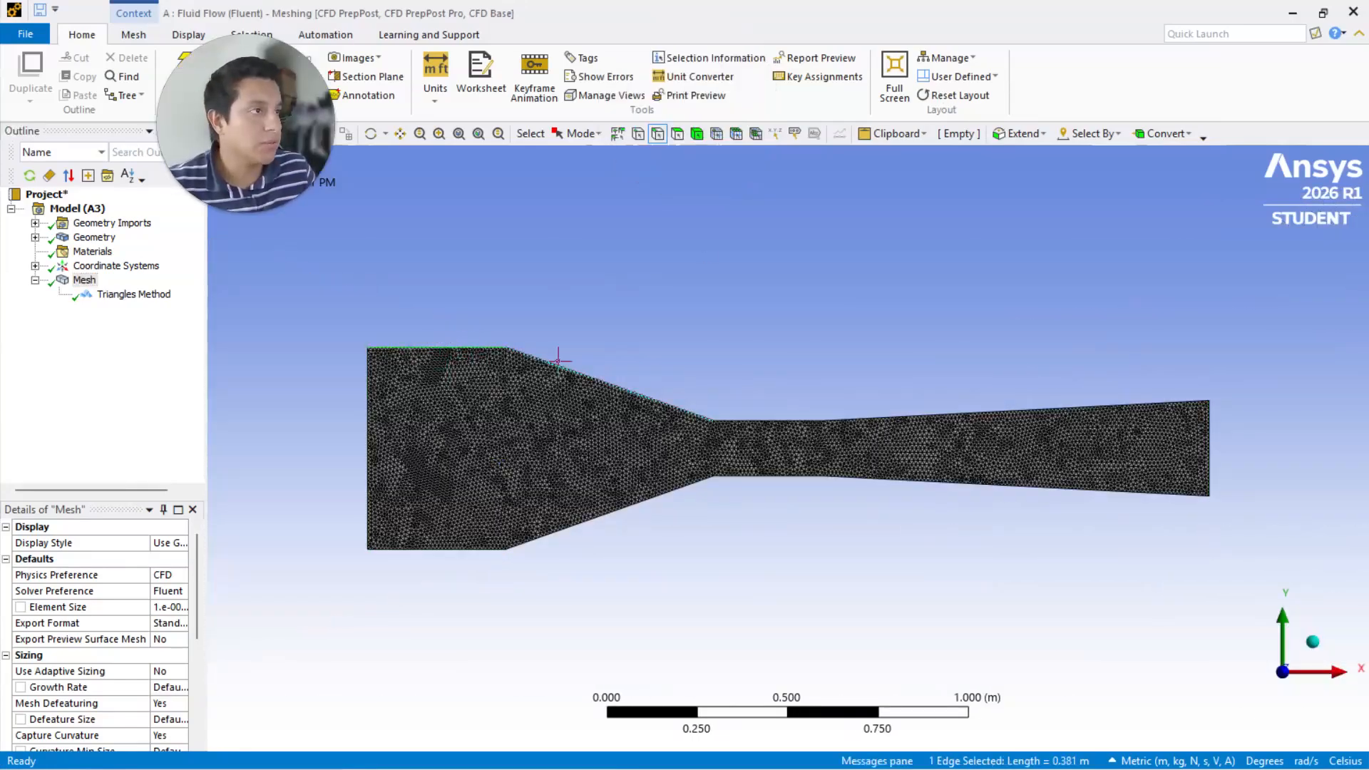
ctrl+click(591, 378)
ctrl+click(773, 421)
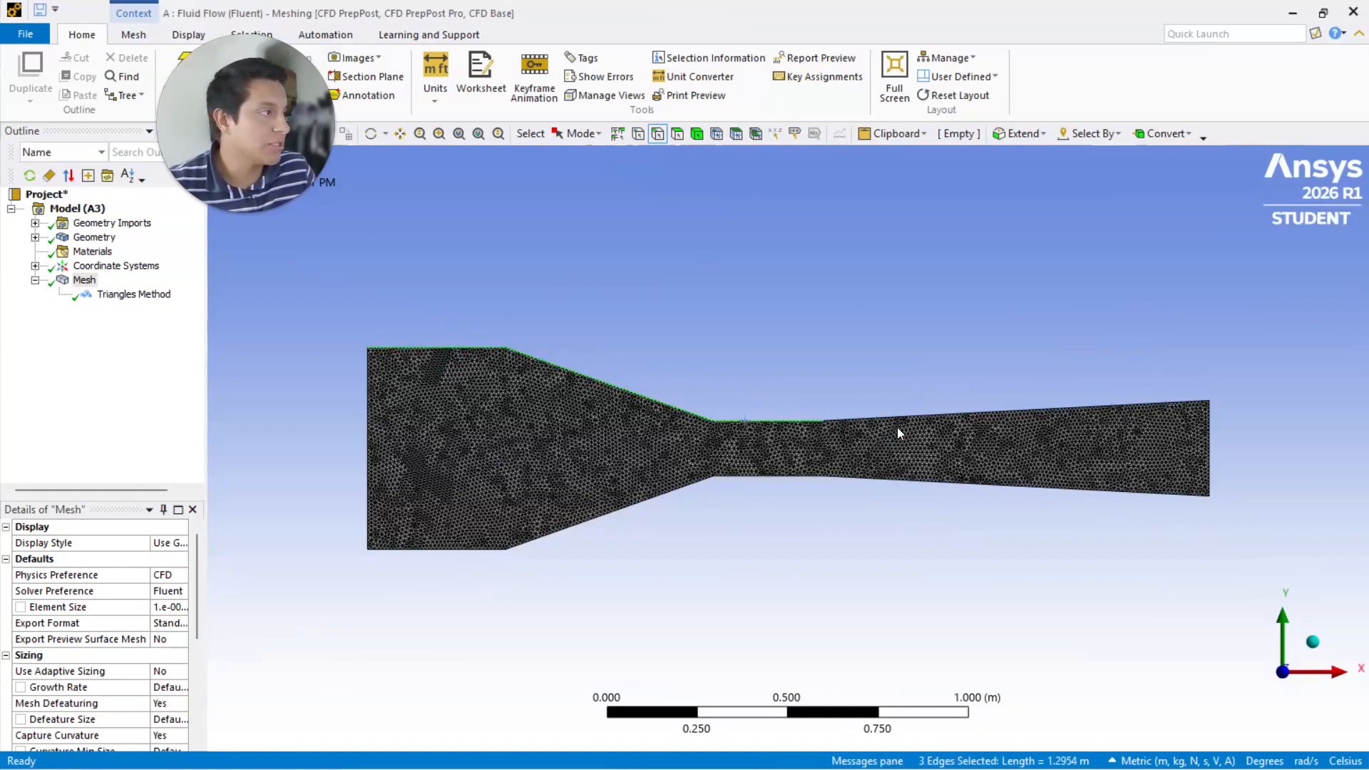
ctrl+click(982, 412)
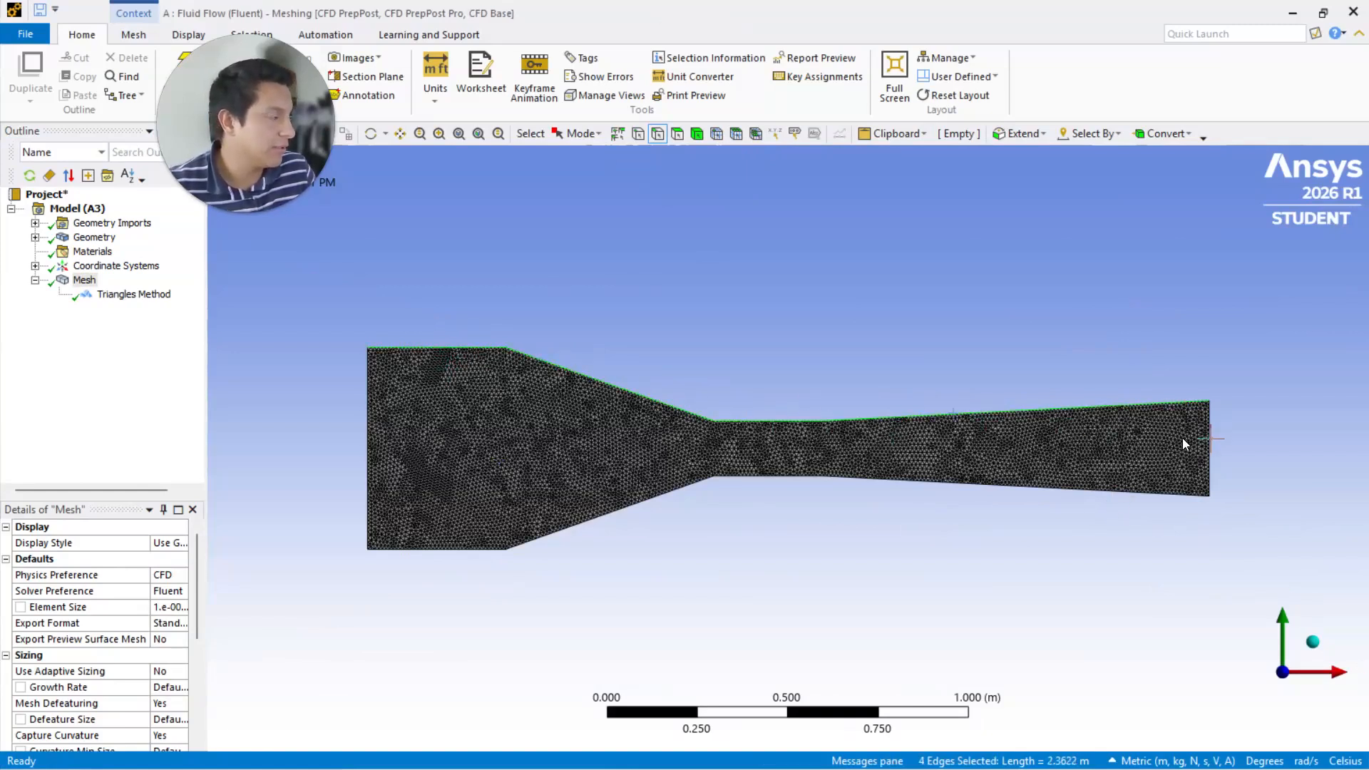
ctrl+click(949, 487)
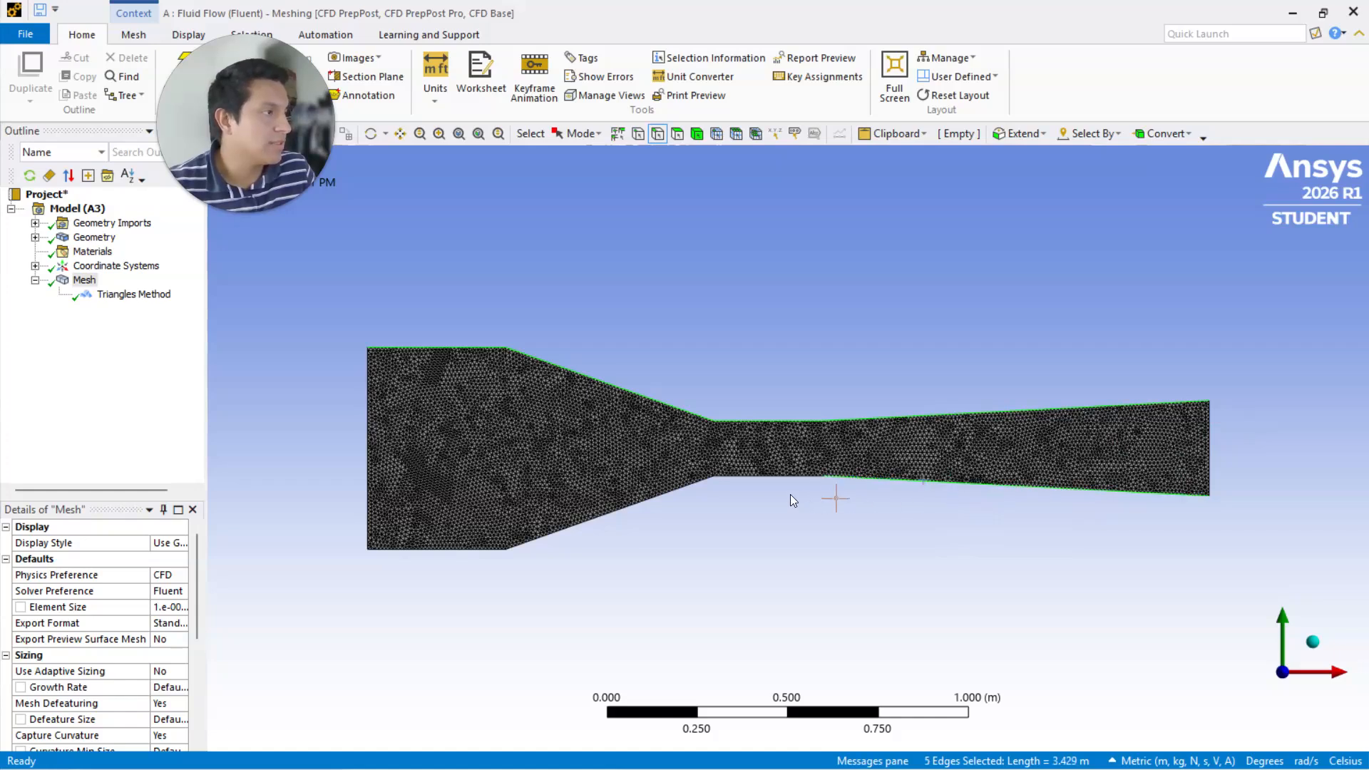
ctrl+click(766, 475)
ctrl+click(626, 506)
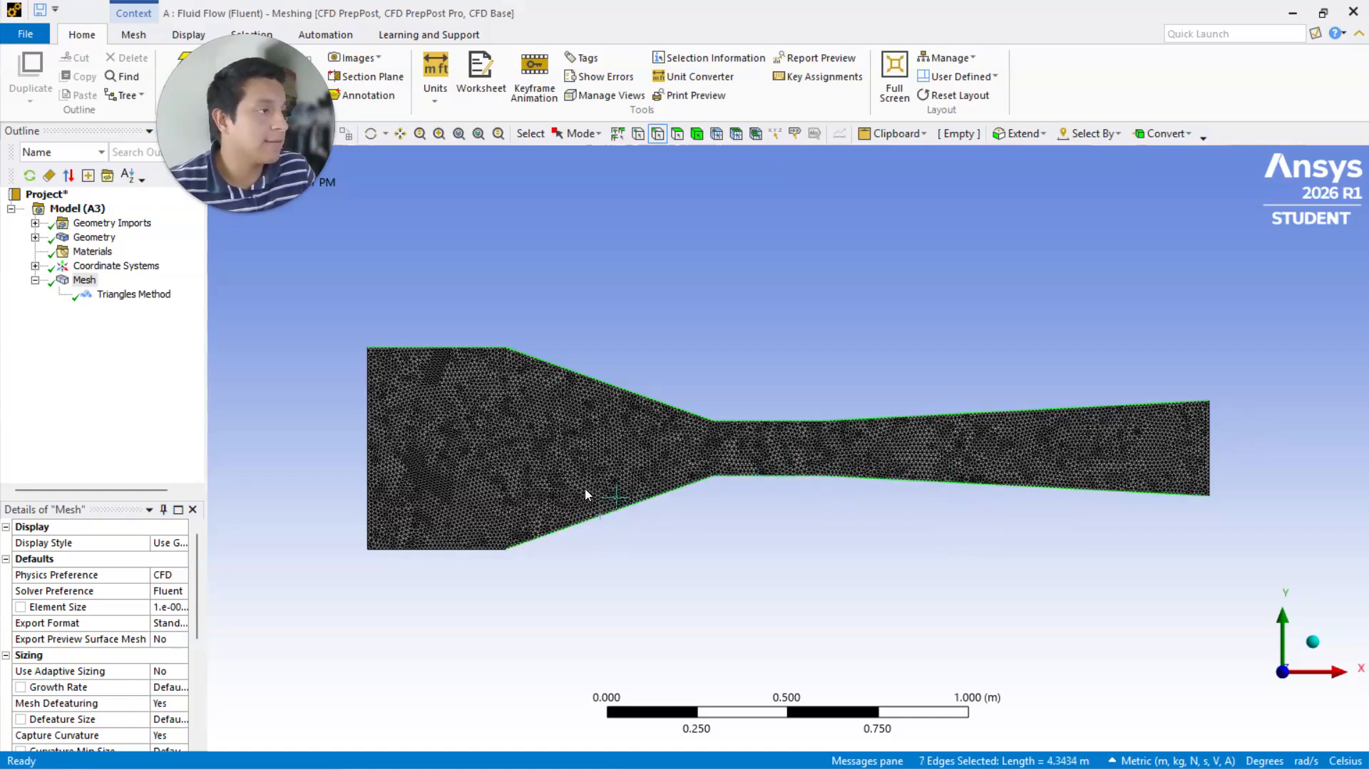
ctrl+click(413, 549)
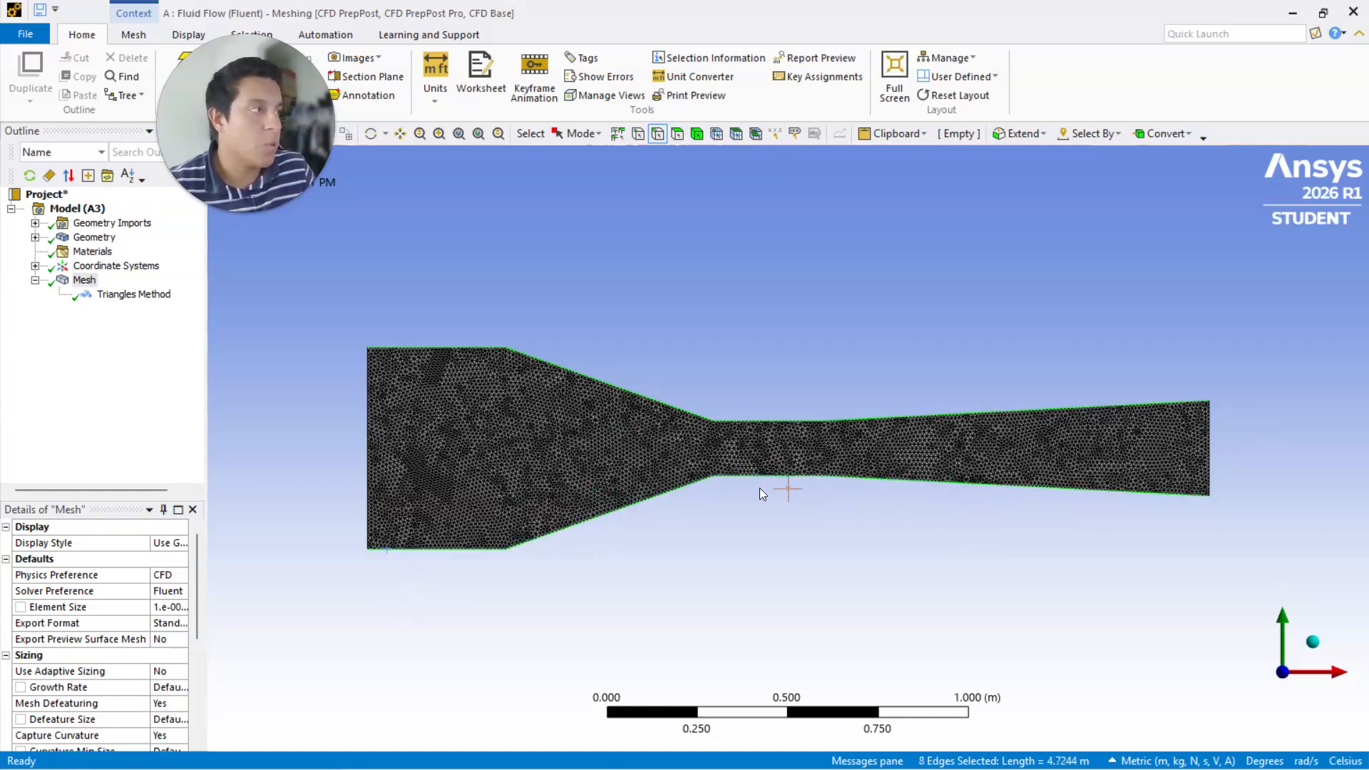
right_click(845, 459)
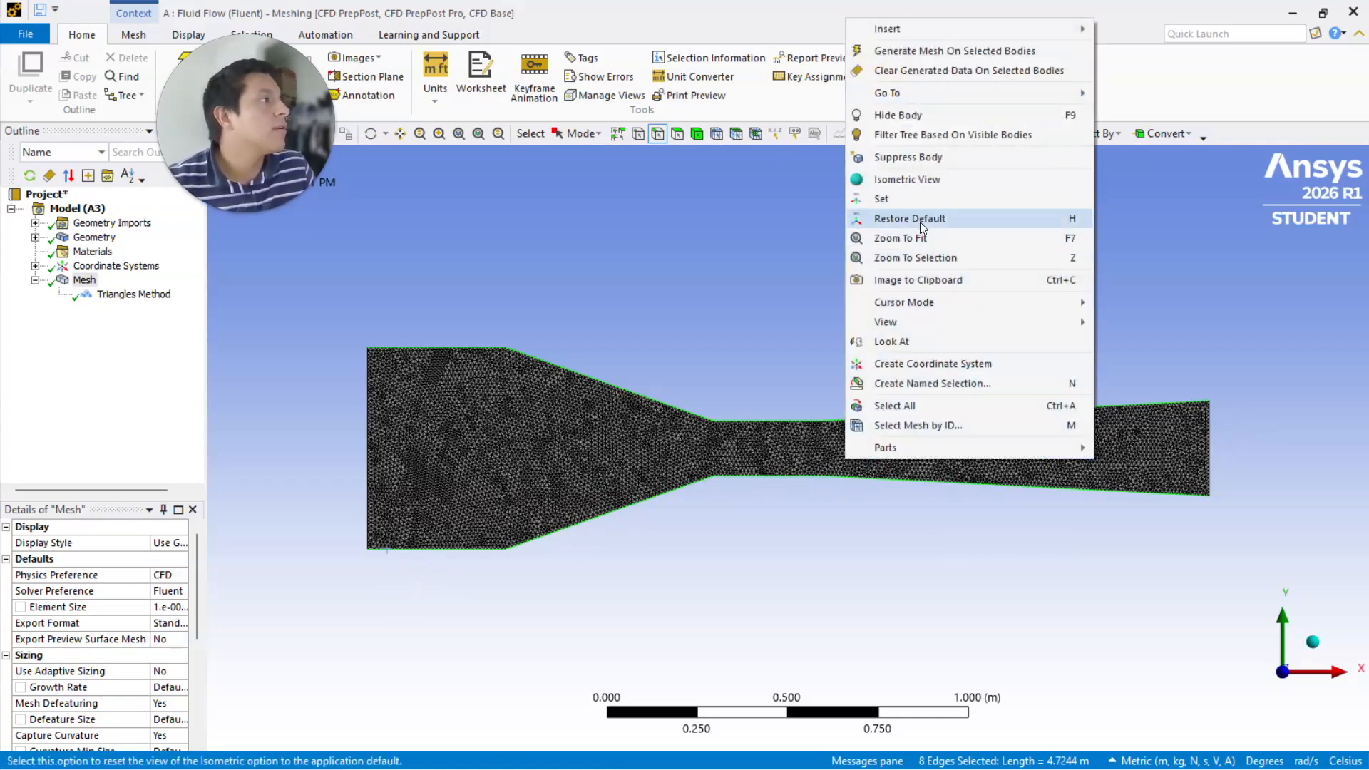
mouse_move(983, 34)
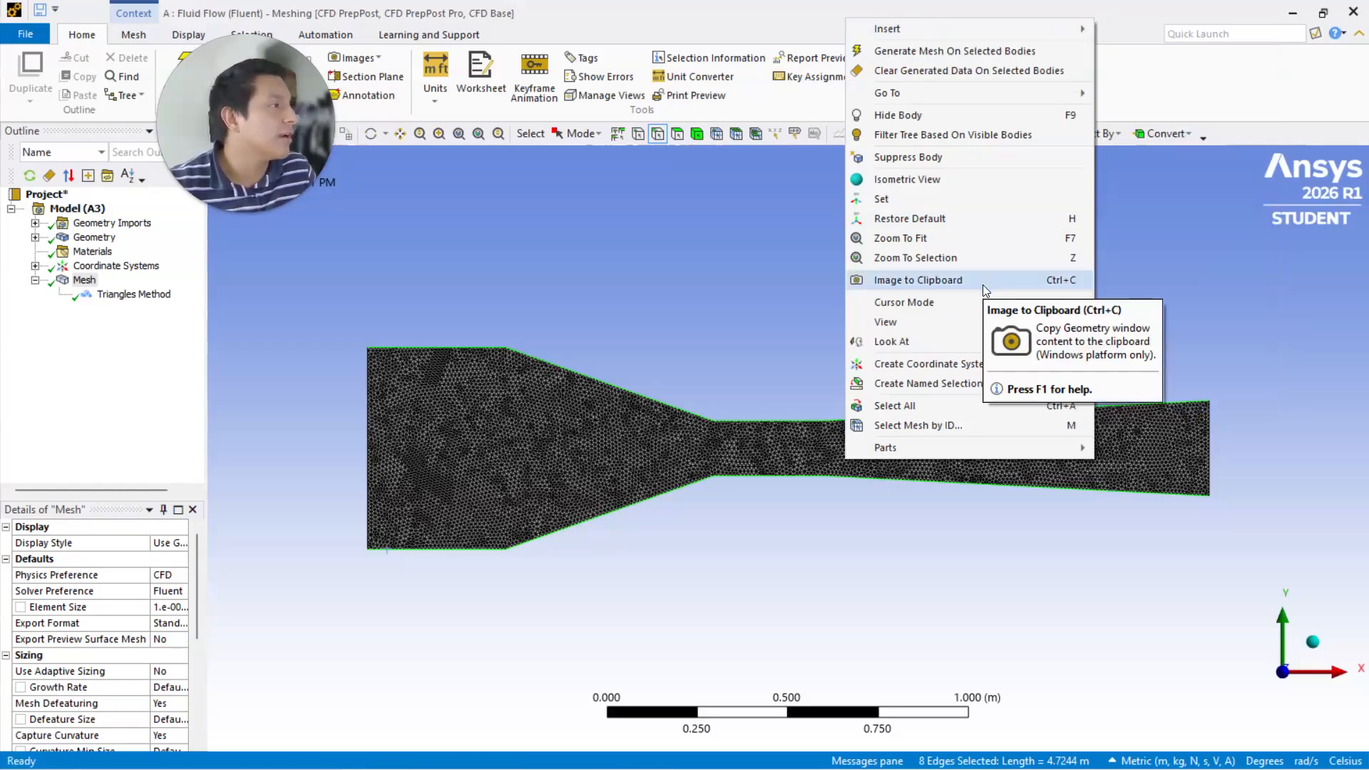
click(974, 386)
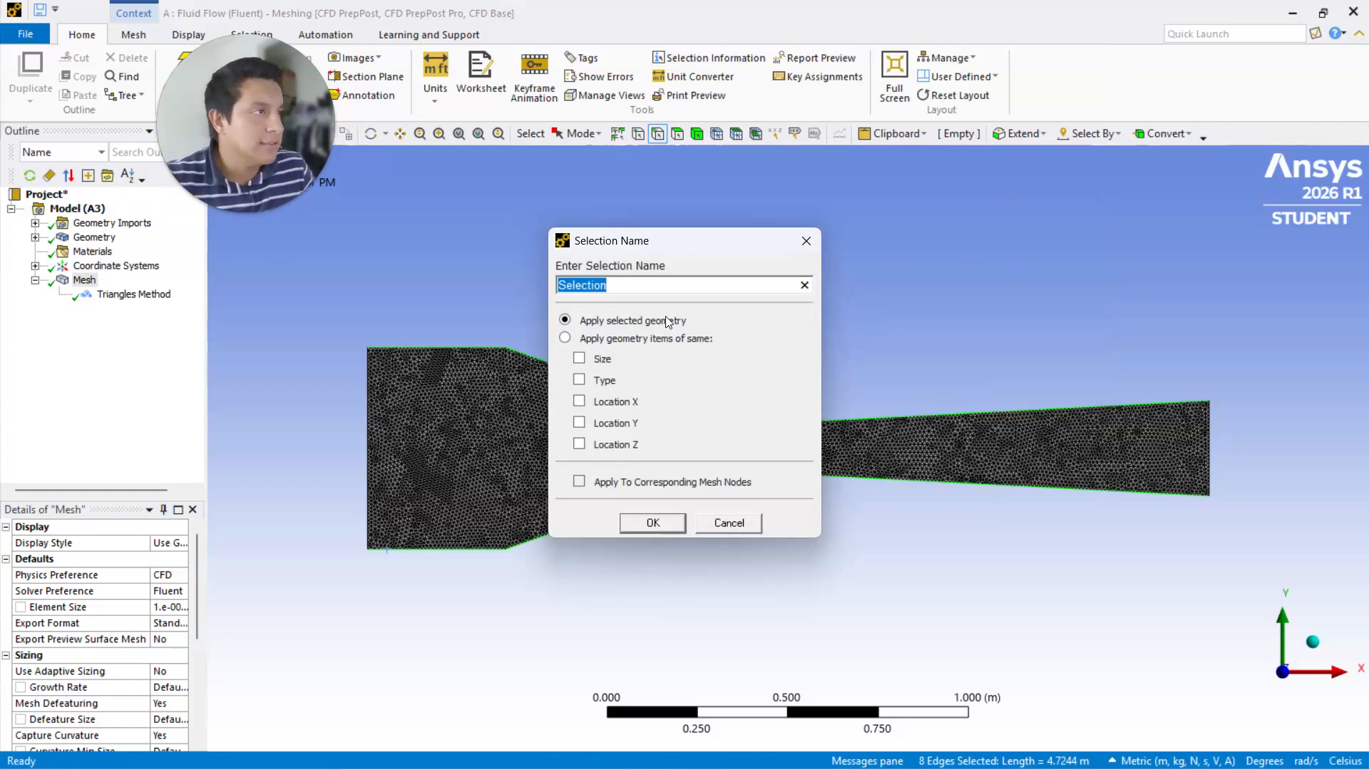
drag(698, 241, 643, 230)
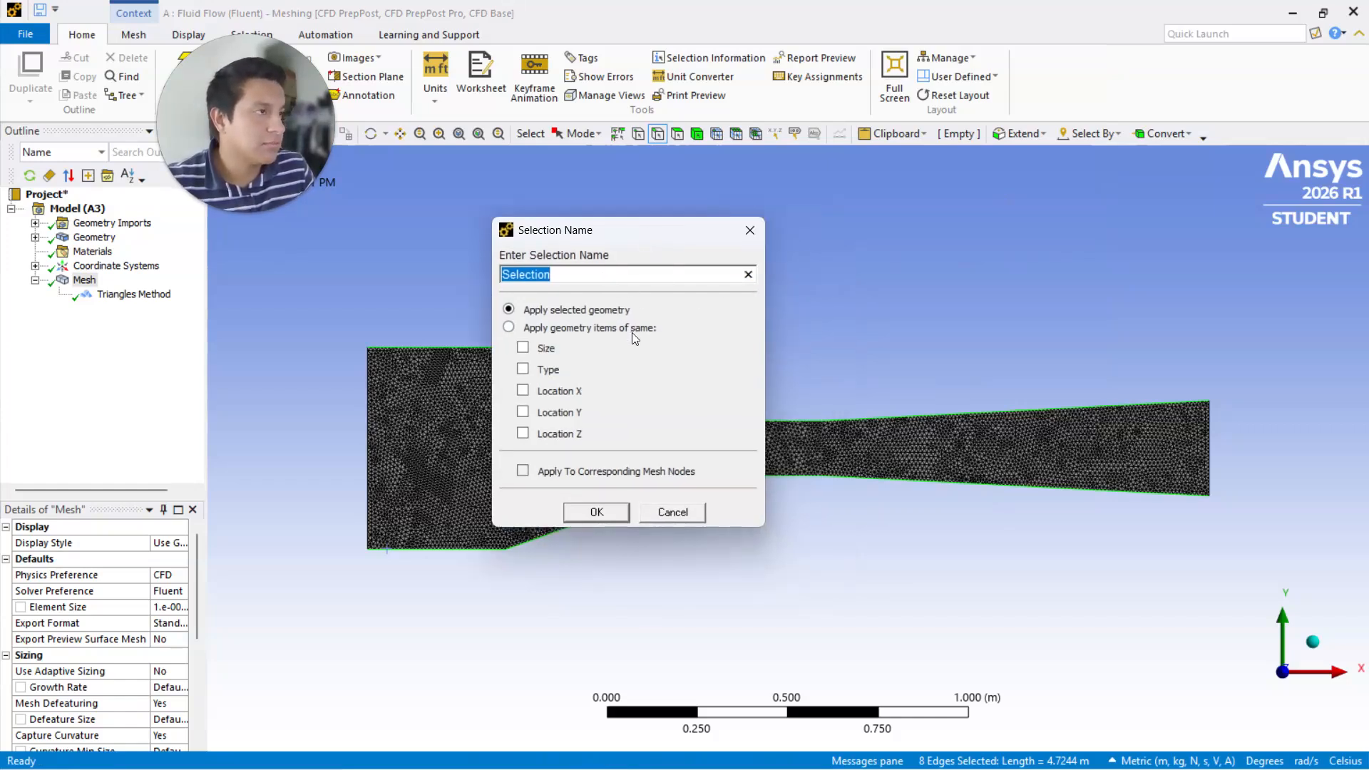
text(Windtunnel_wall)
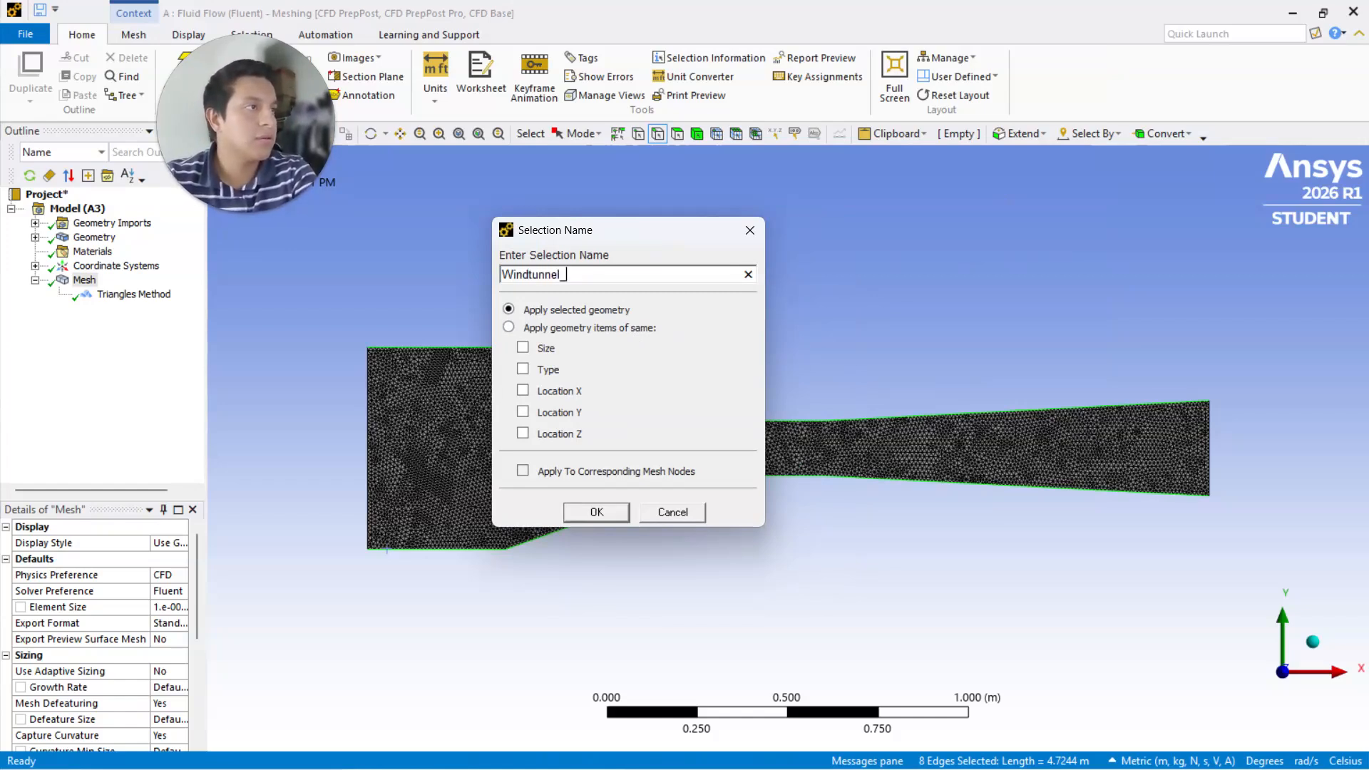
click(596, 512)
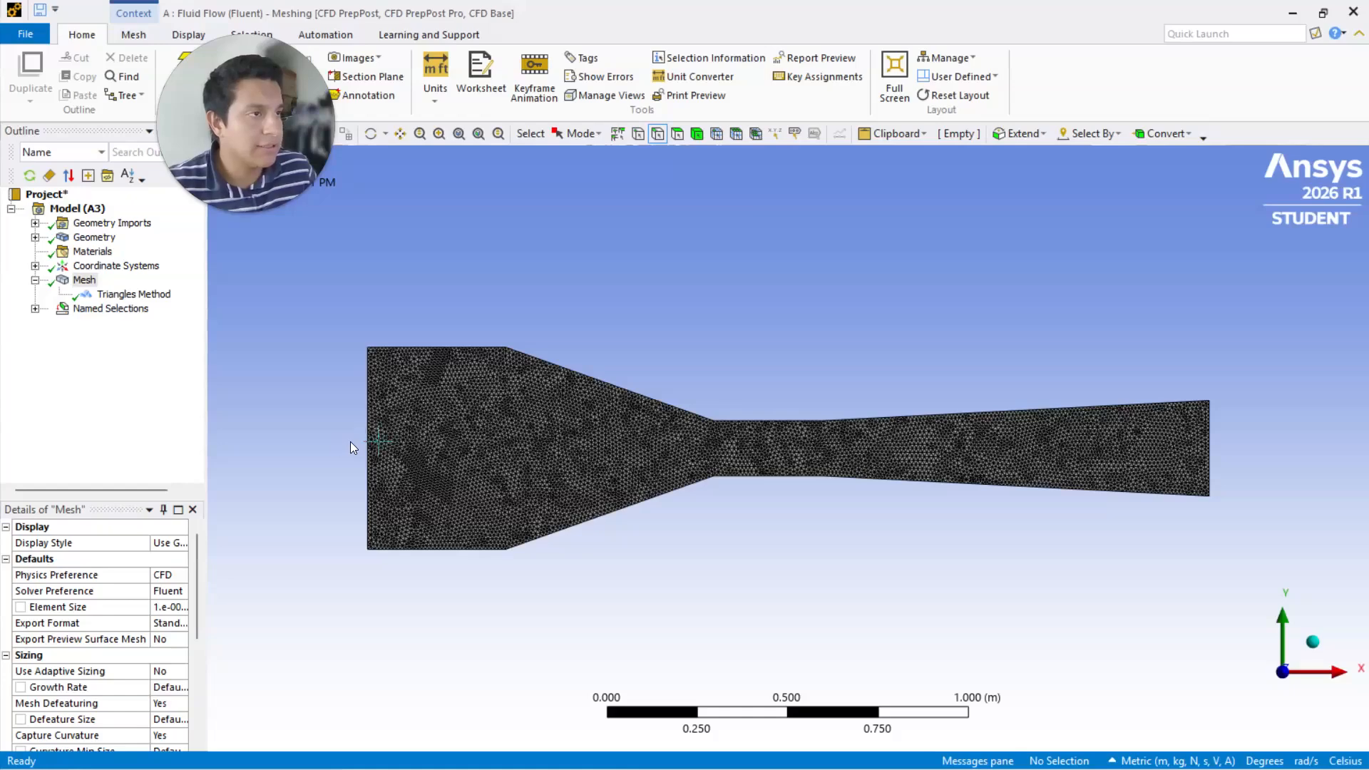
Step: Create a named selection Windtunnel_inlet from the vertical edge at the wide end of the tunnel
scroll(349, 442, up, 2)
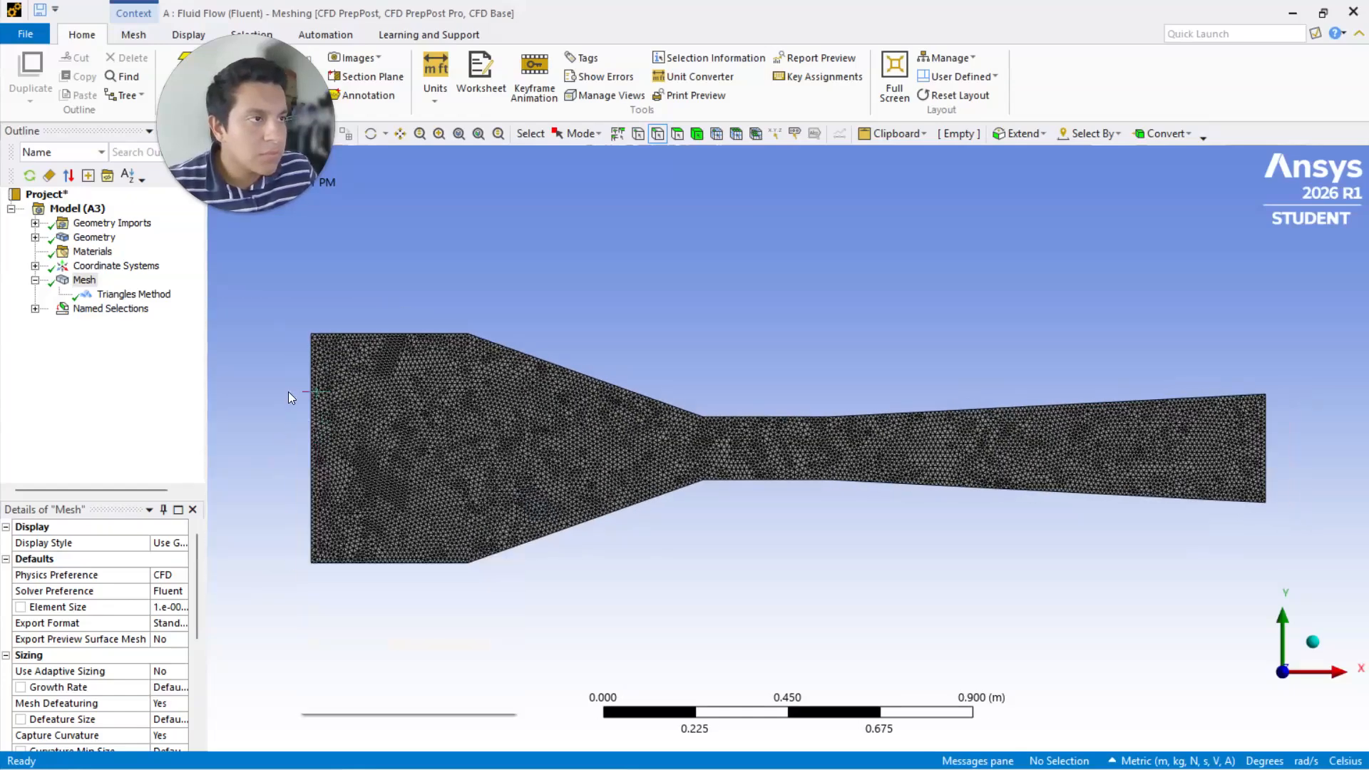
click(312, 392)
right_click(324, 476)
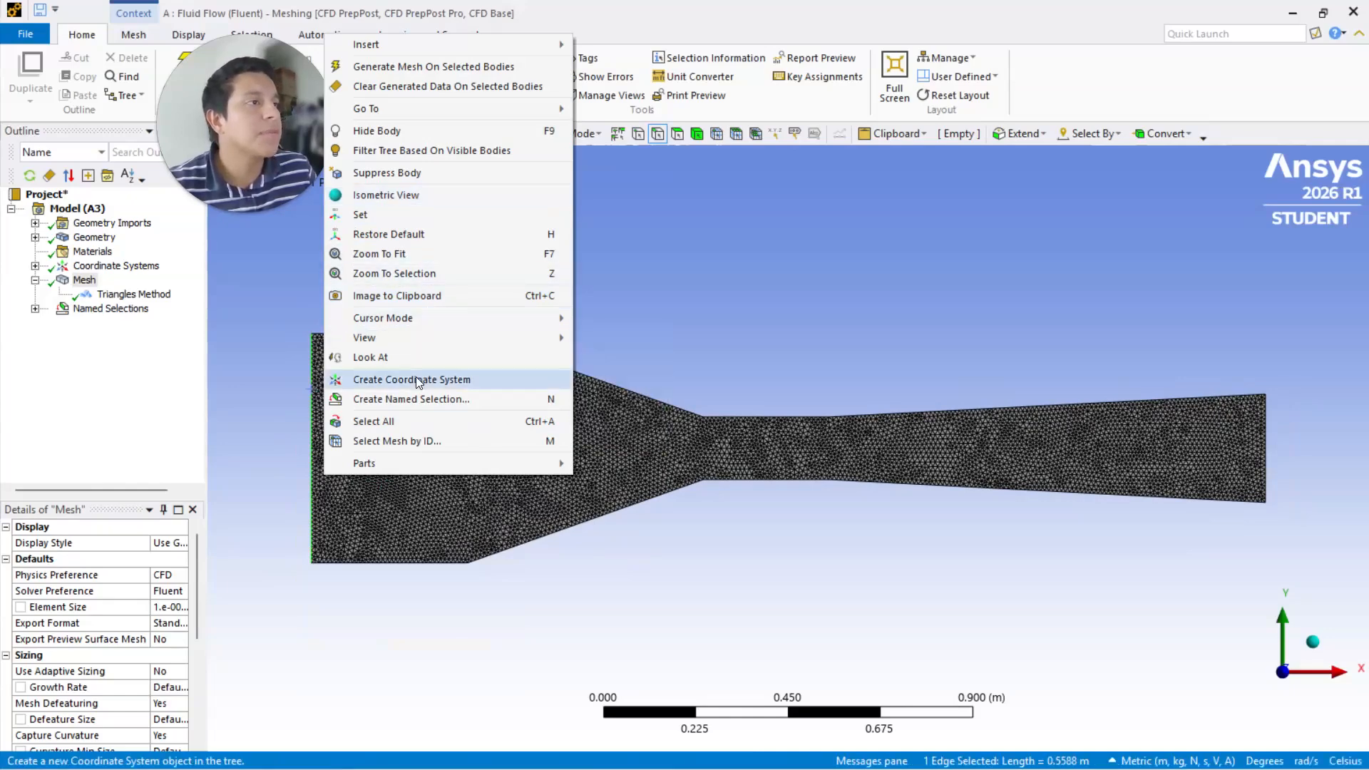
click(409, 399)
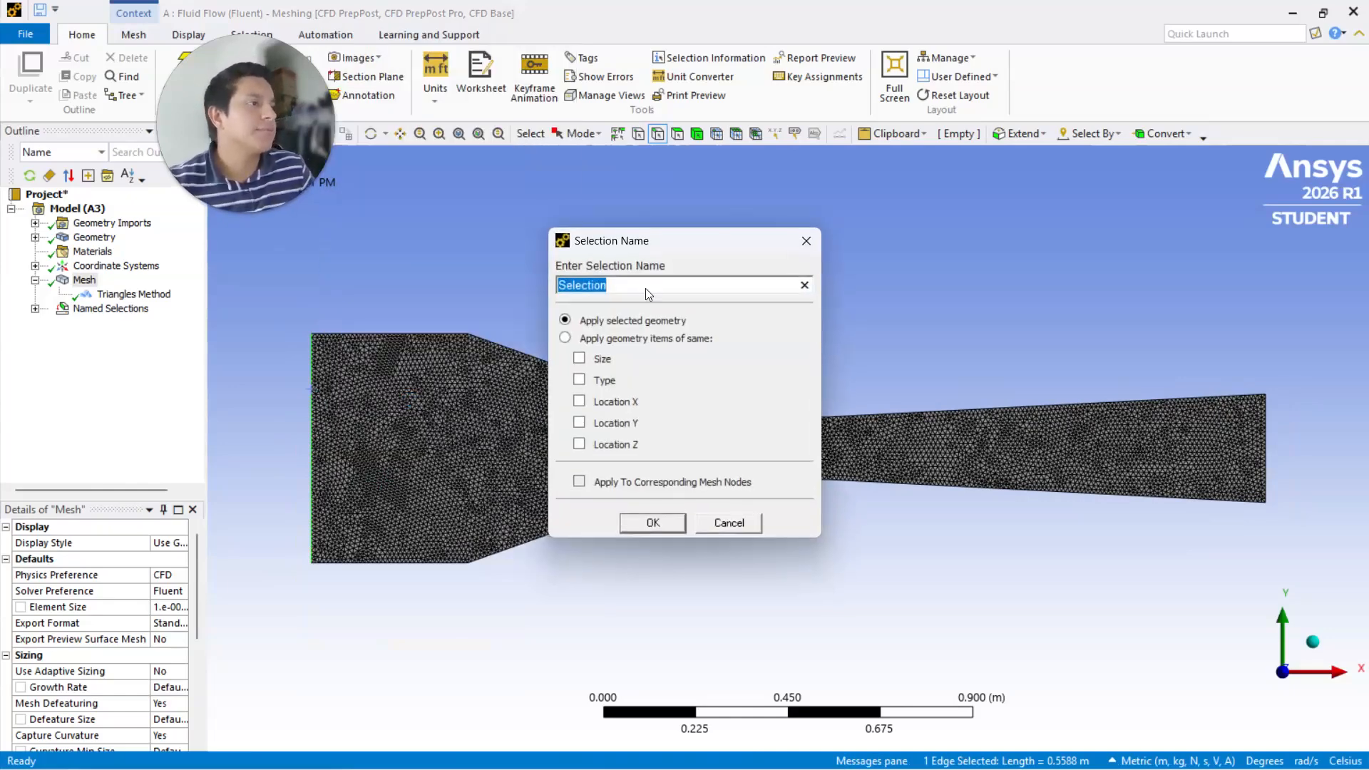
text(Wind)
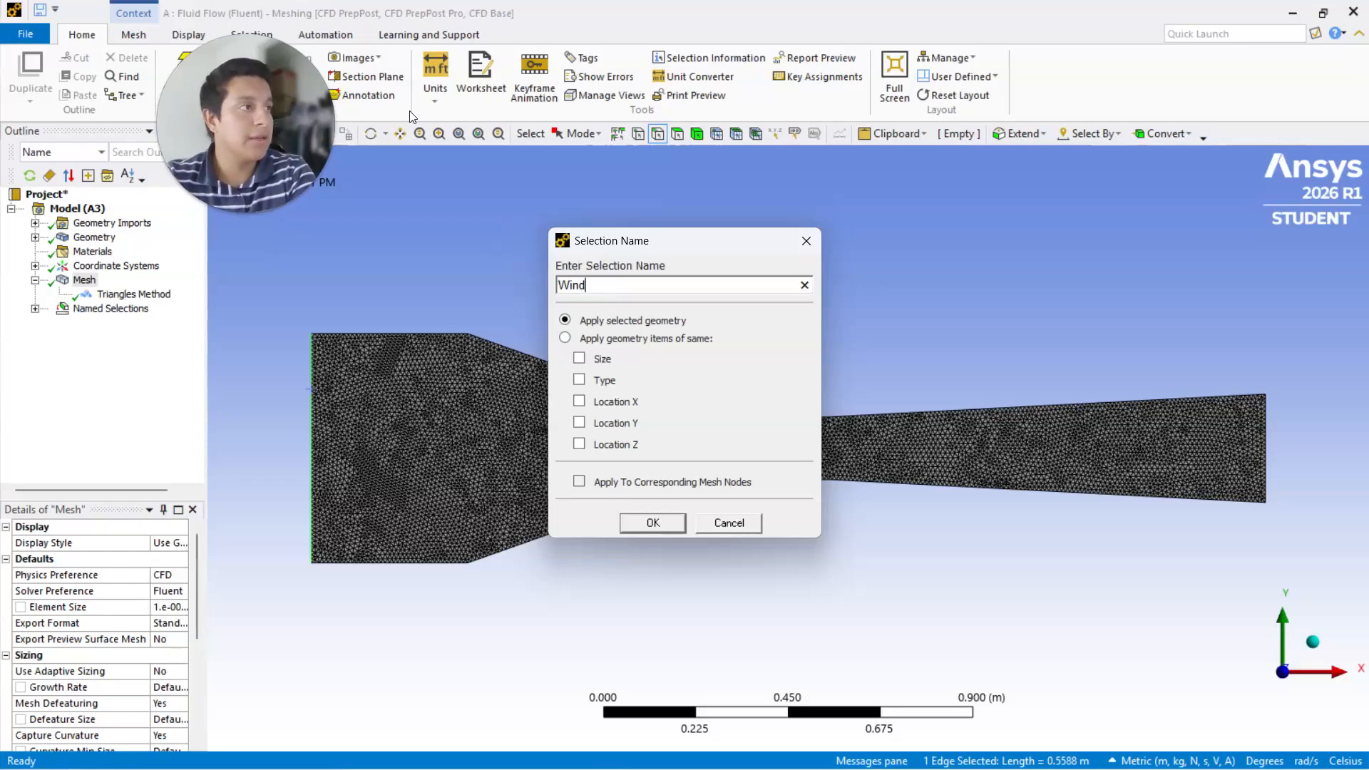
text(tunnel_inlet)
key(Return)
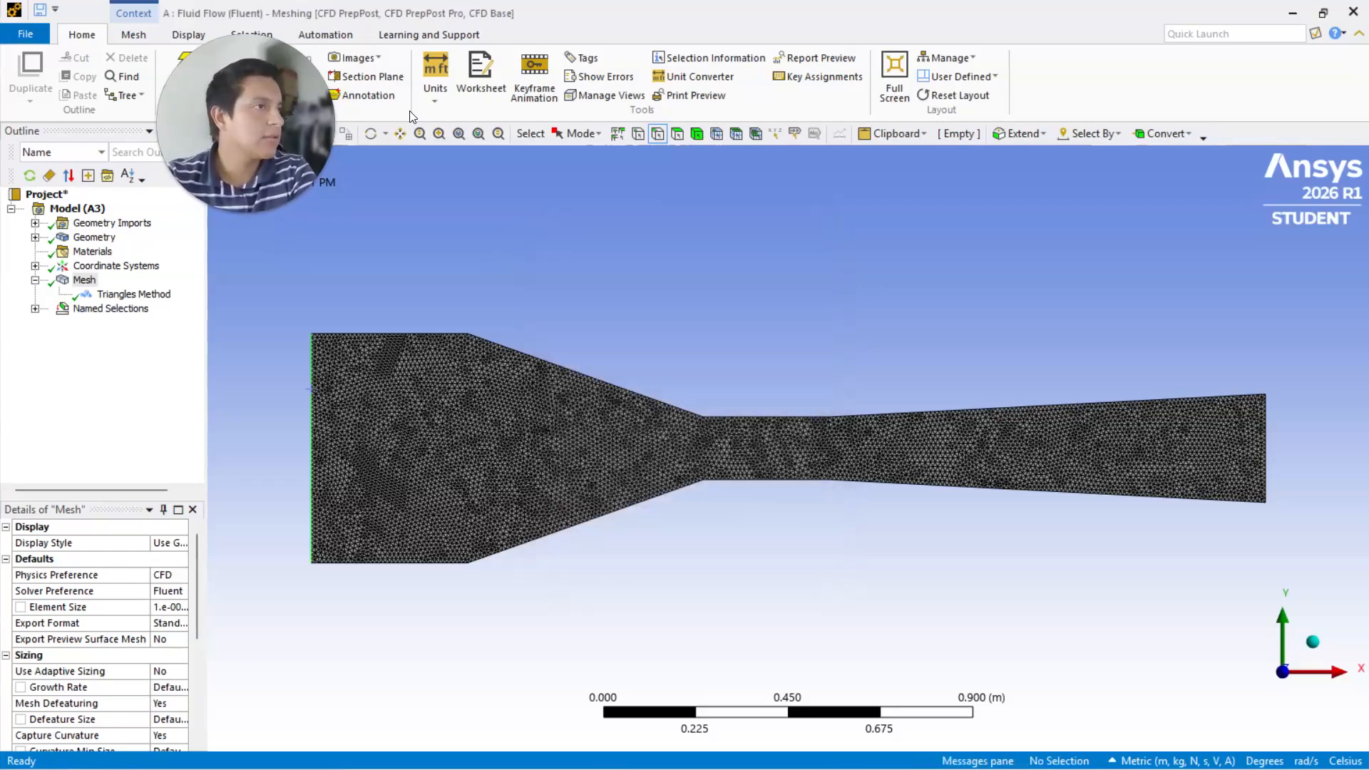
Step: Create a named selection Windtunnel_outlet from the vertical edge at the diffuser's end, and save the project
click(1290, 425)
right_click(1284, 438)
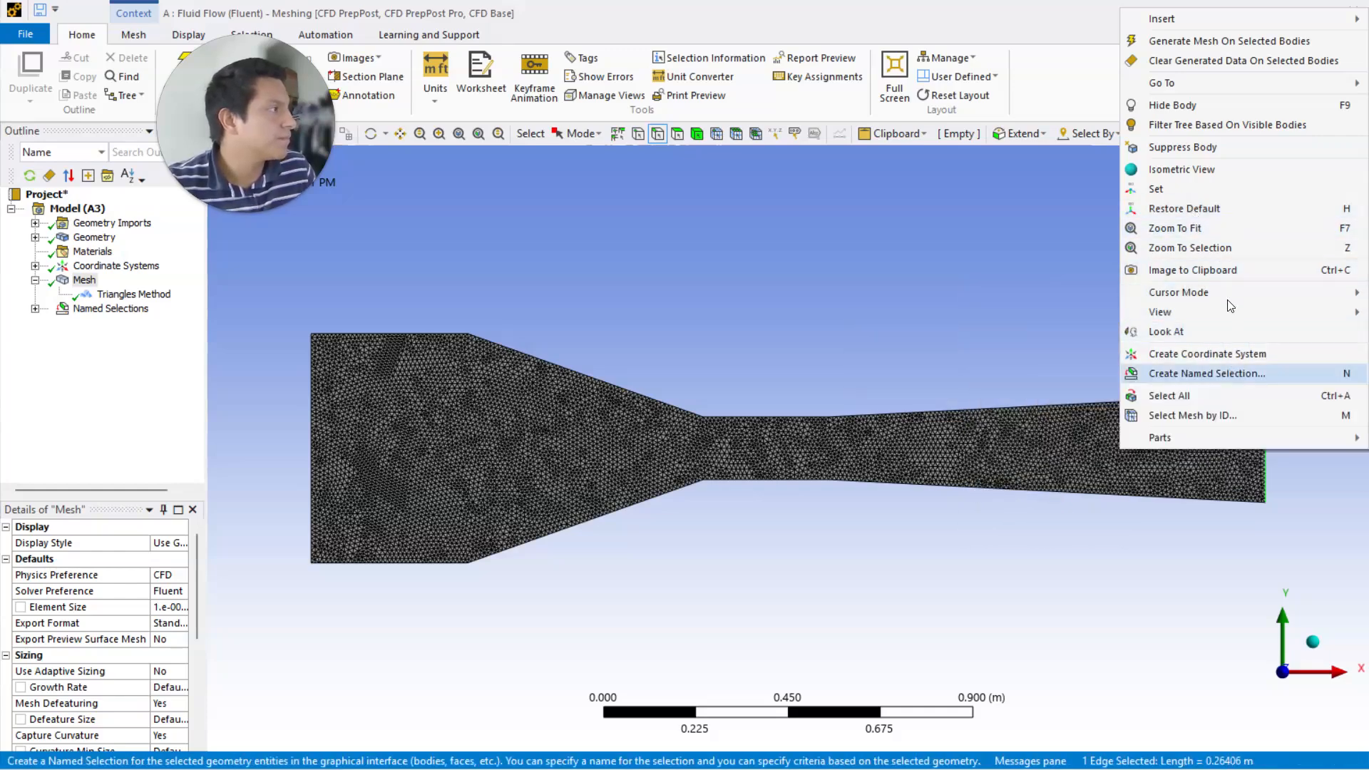
click(1223, 375)
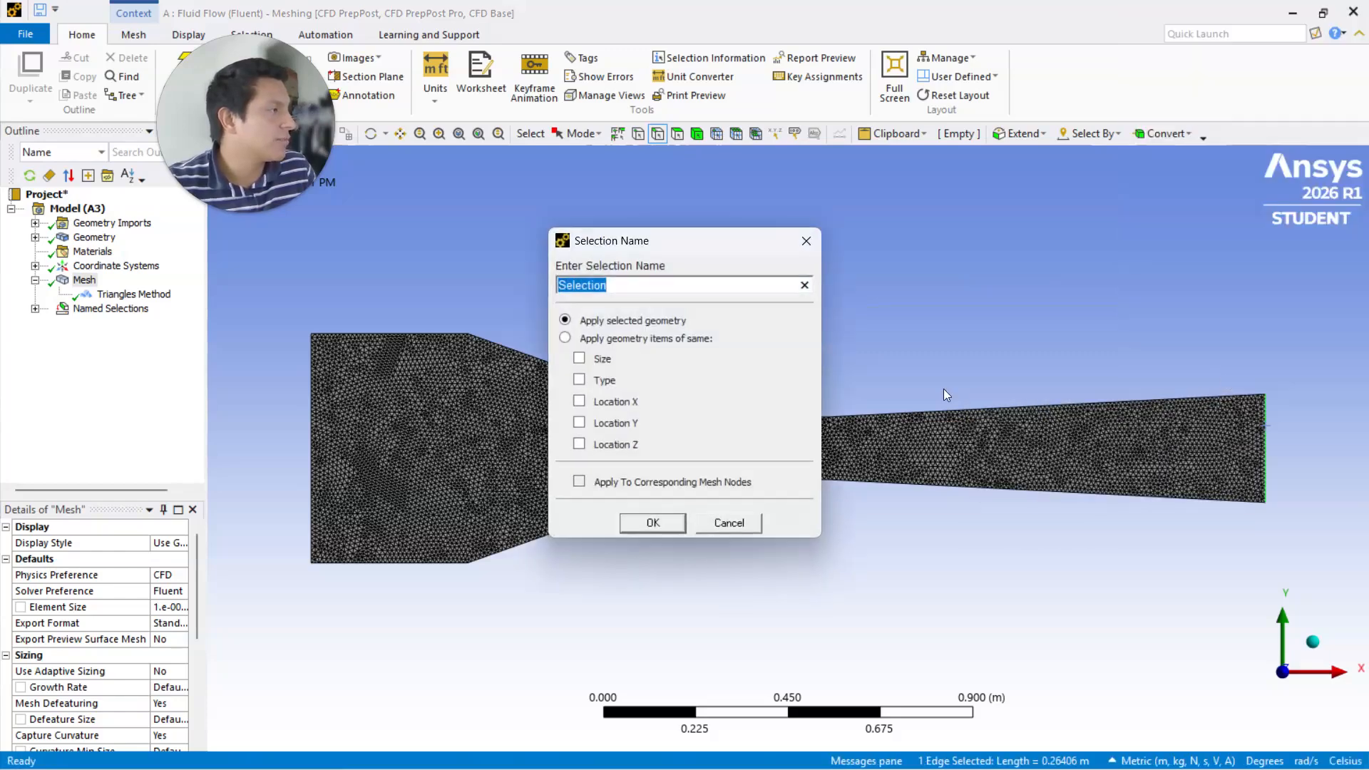
text(Windtunnel_outlet)
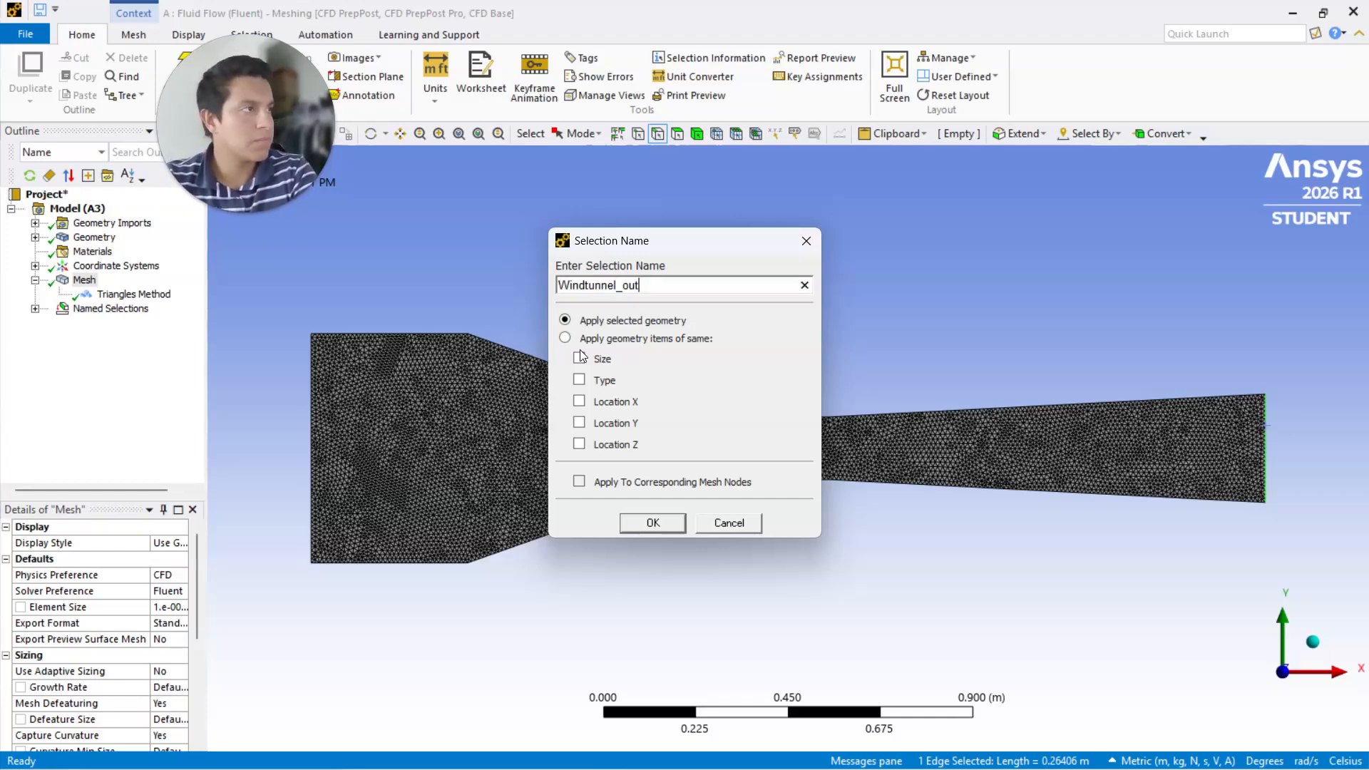
click(651, 518)
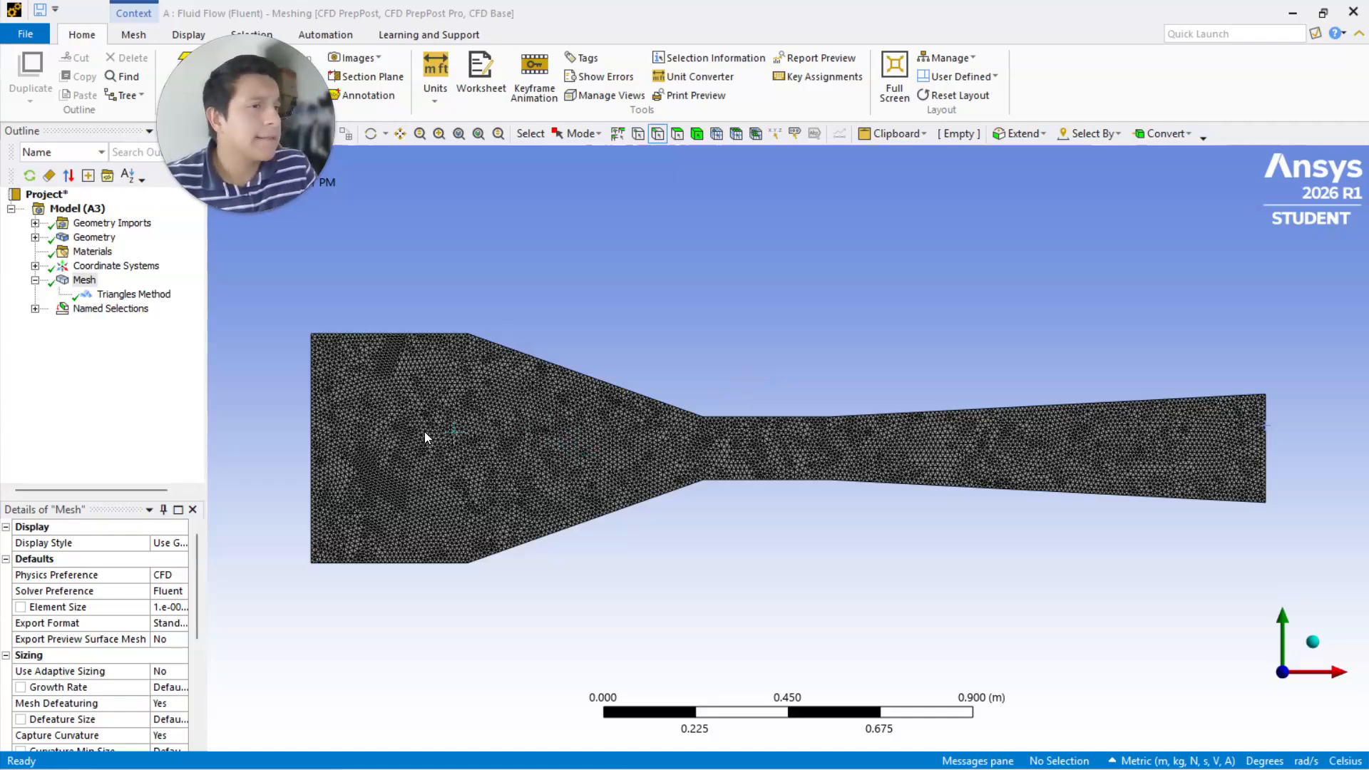
key(ctrl+s)
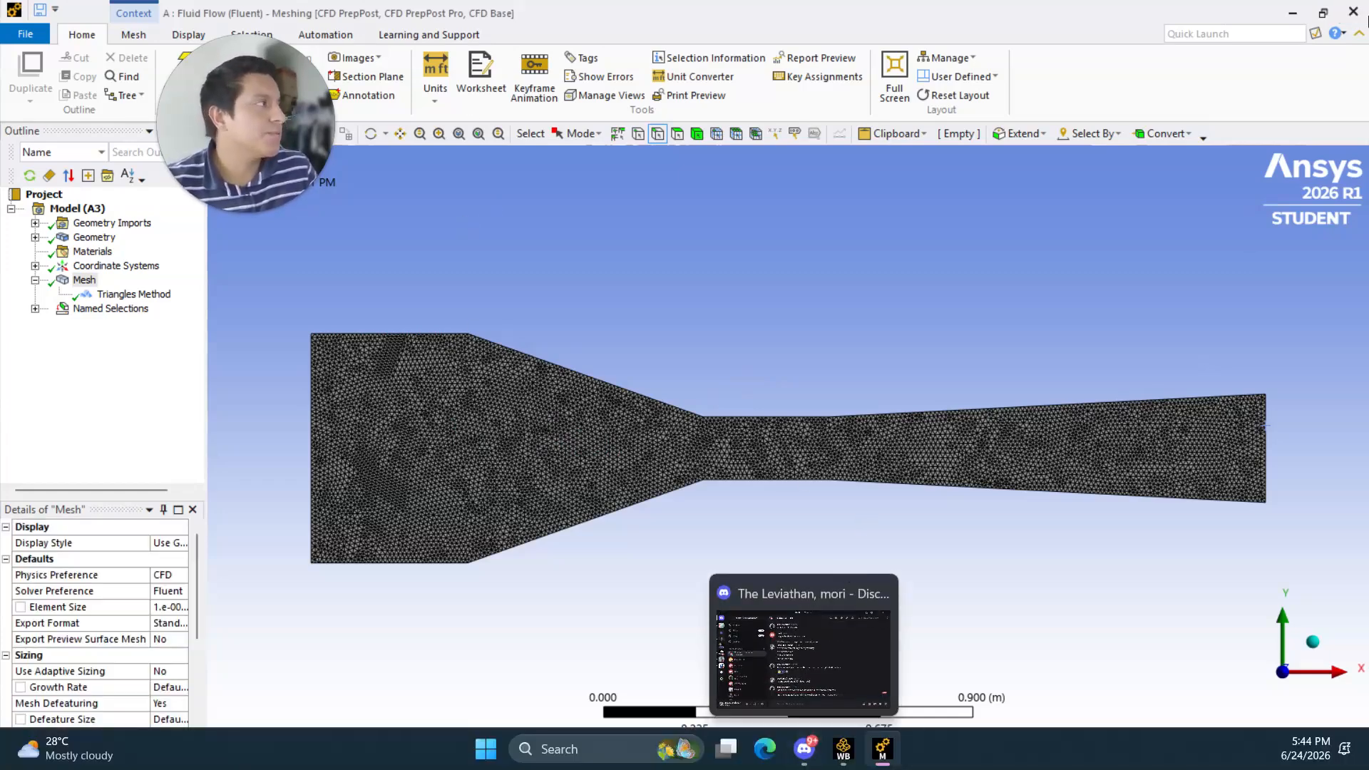
Step: Switch to Workbench and update the Mesh cell of the Fluid Flow (Fluent) system
click(856, 756)
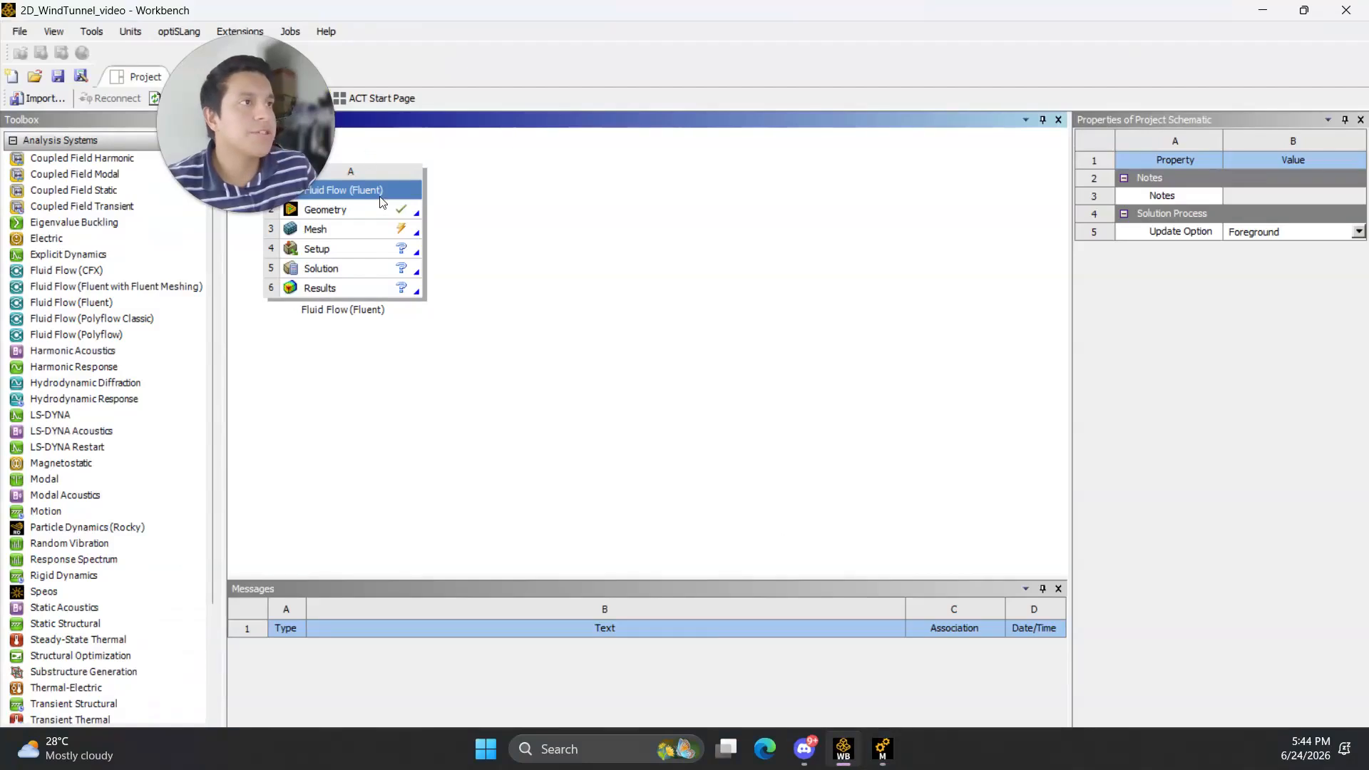
click(371, 242)
right_click(371, 242)
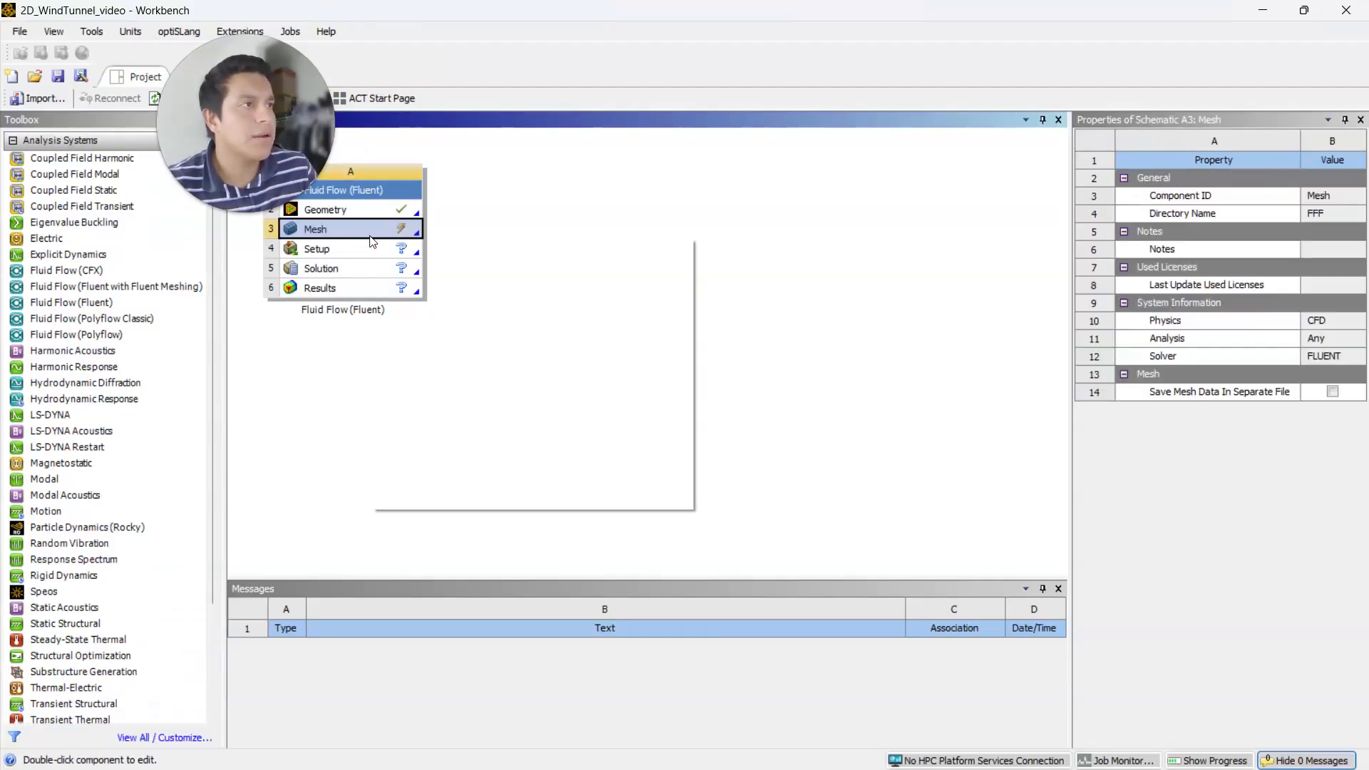
click(527, 335)
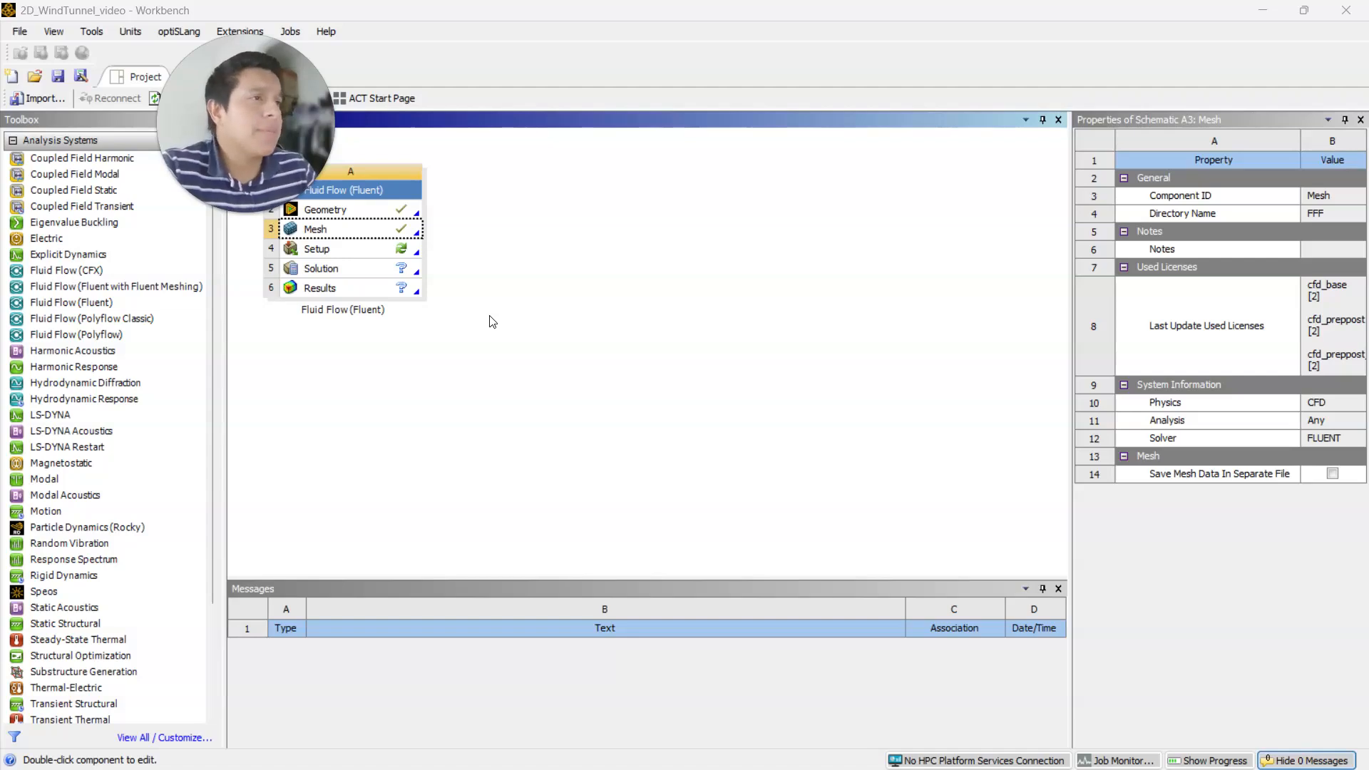
Step: Open the Setup cell of the Fluid Flow (Fluent) system for editing and start Fluent with two solver processes
click(343, 245)
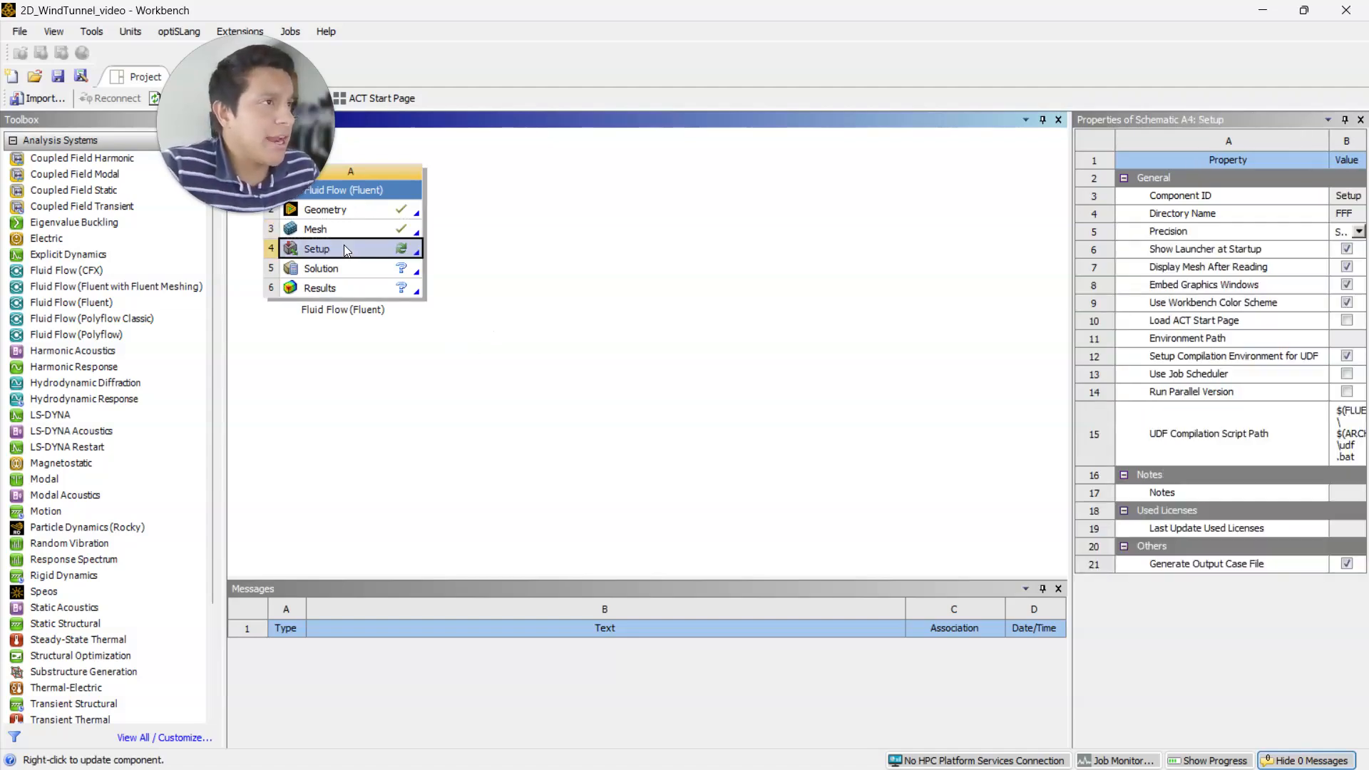
right_click(344, 245)
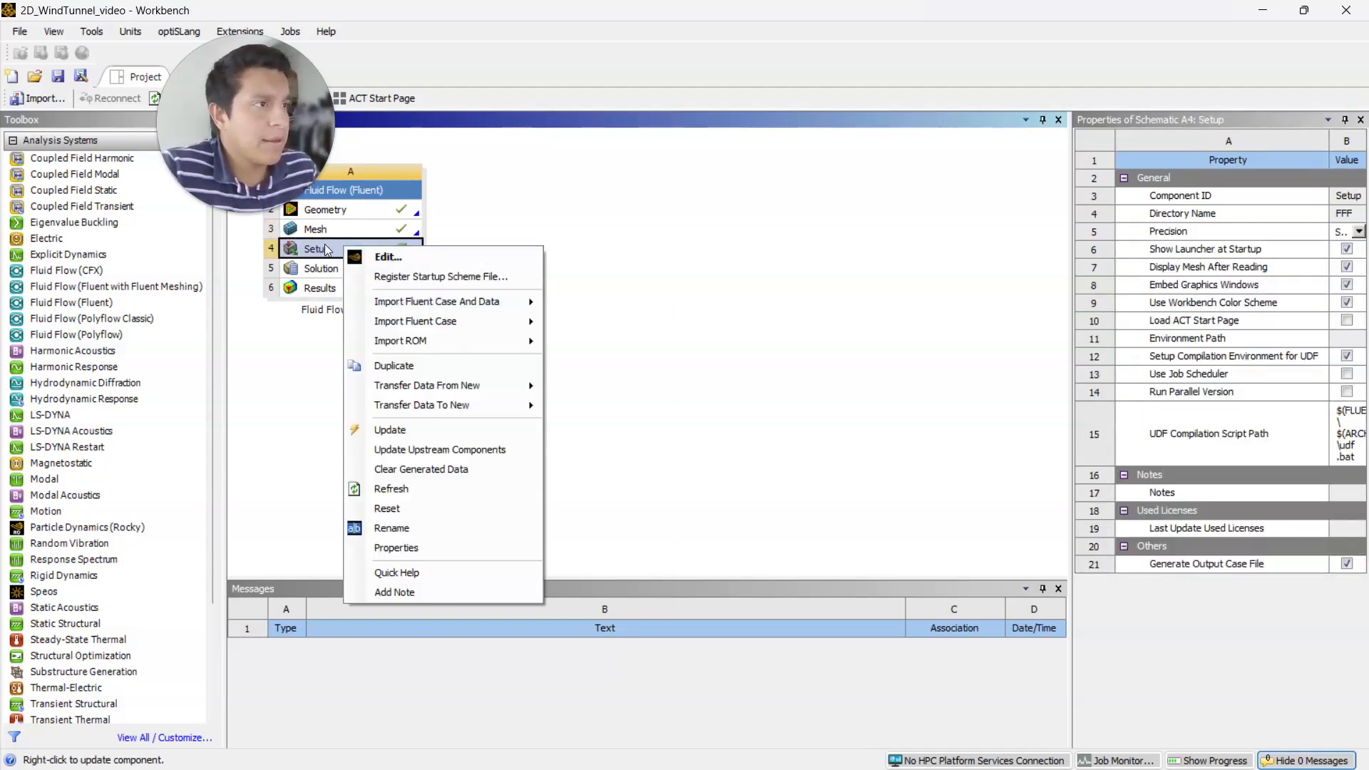
click(389, 257)
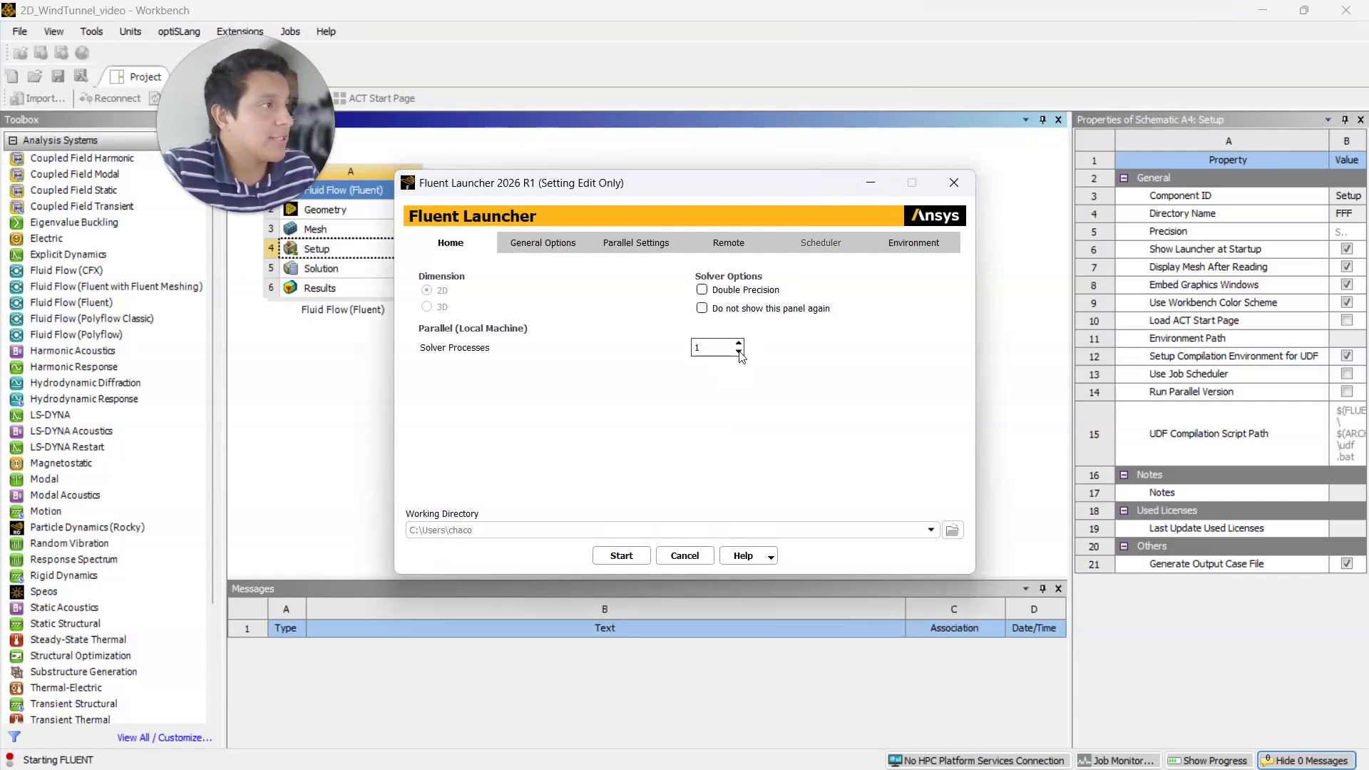
click(621, 555)
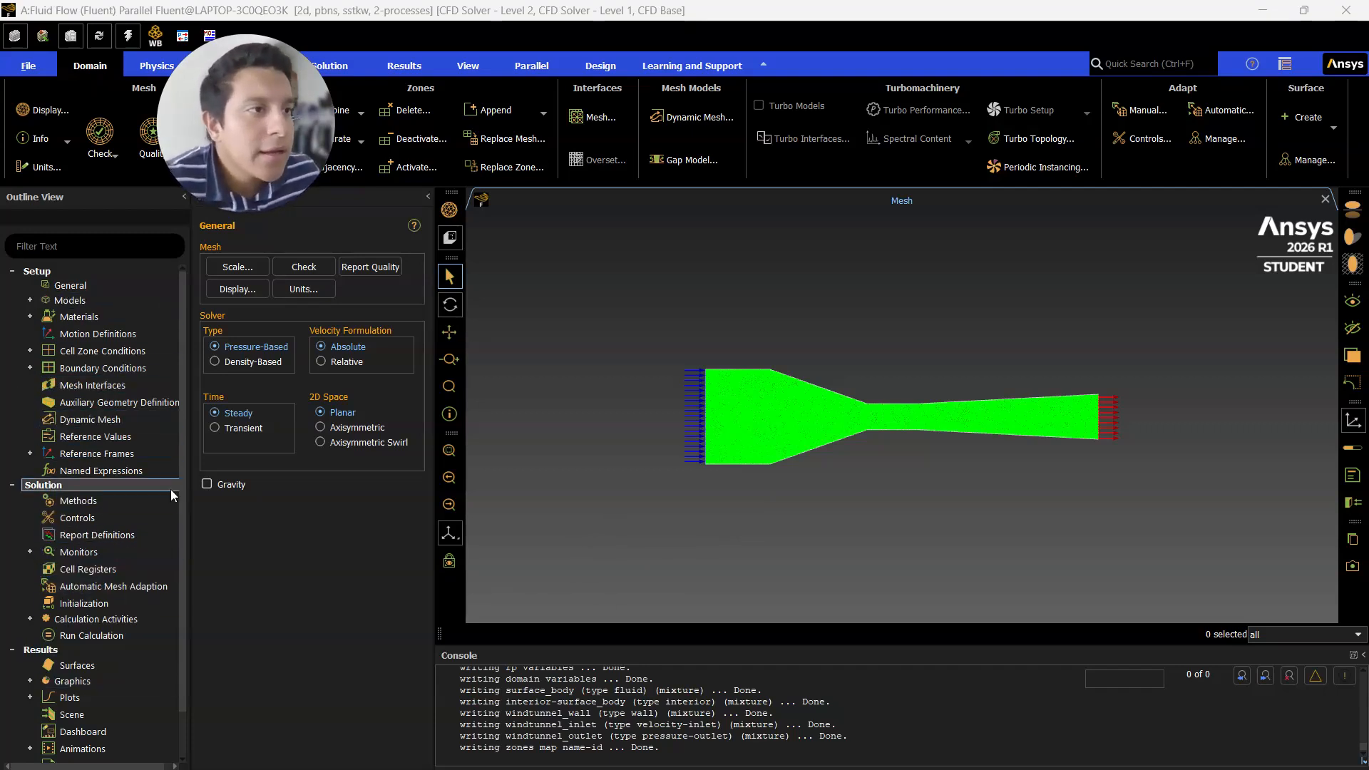
Step: Turn on the Energy model in the Fluent setup
scroll(129, 446, down, 1)
scroll(129, 446, up, 1)
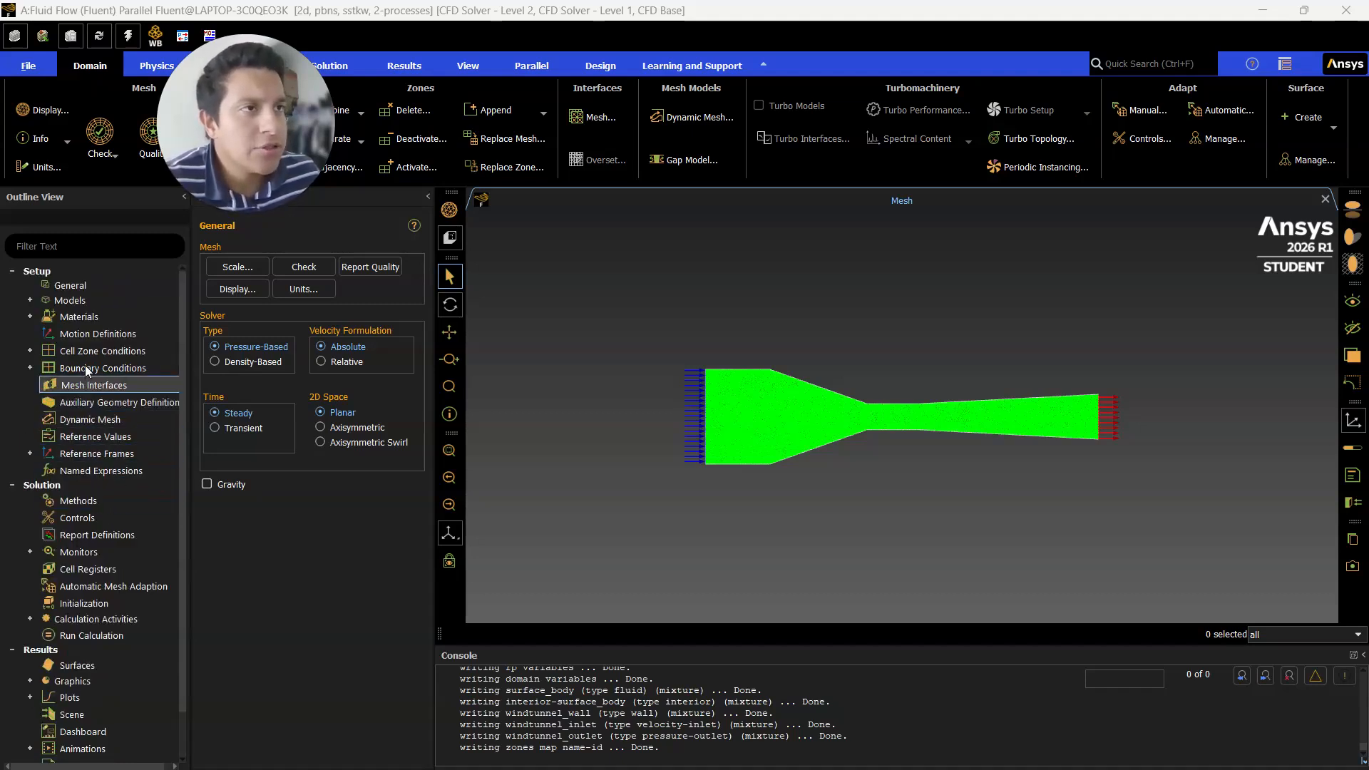
click(29, 300)
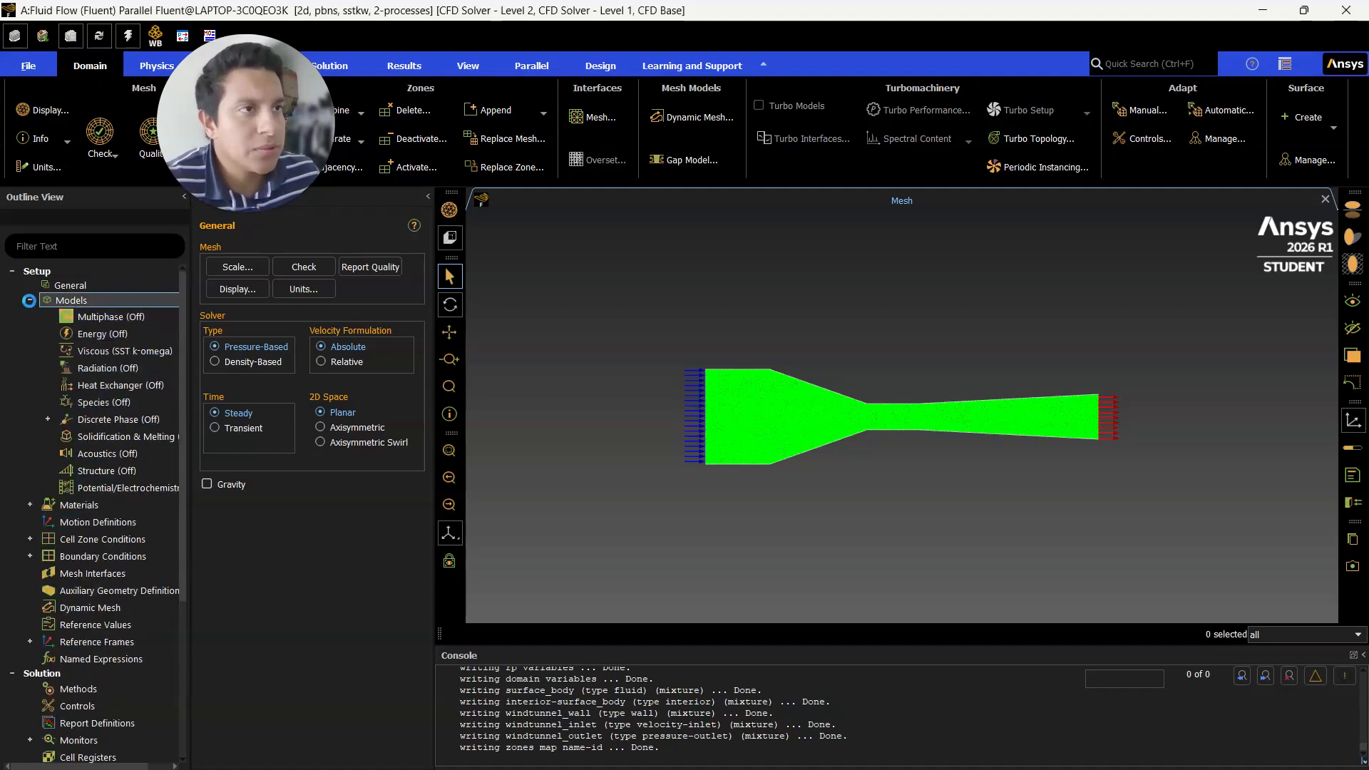
right_click(101, 341)
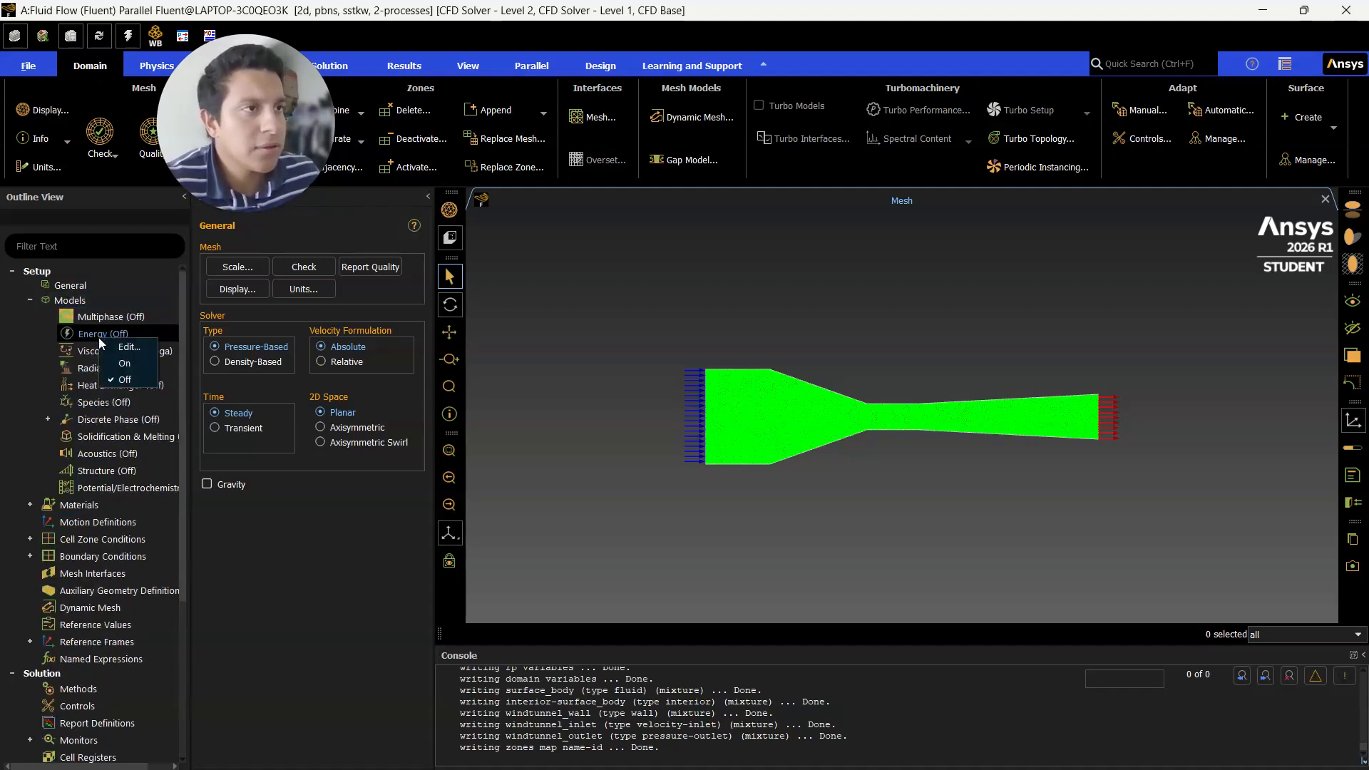
click(126, 364)
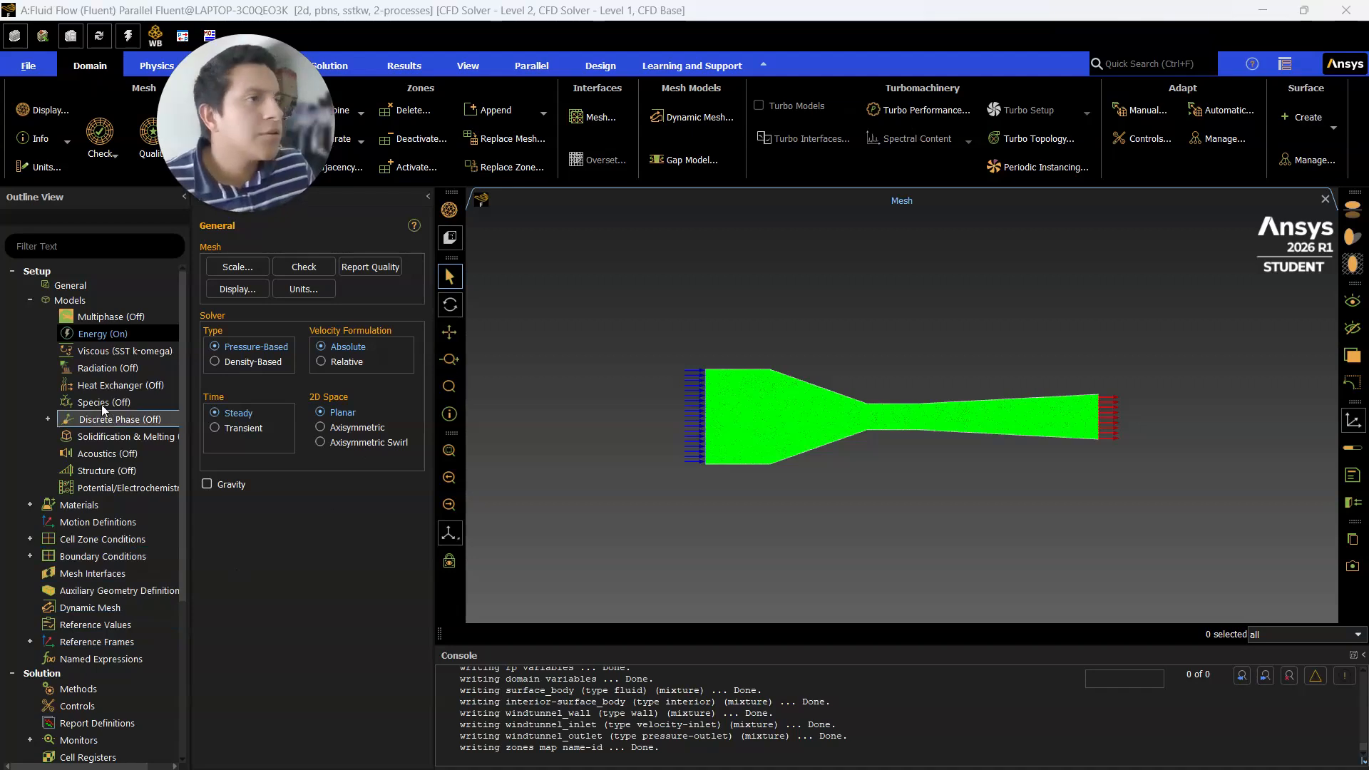
Step: Set the viscous model to standard k-epsilon (2 eqn) with Enhanced Wall Treatment and Thermal Effects enabled
double_click(128, 347)
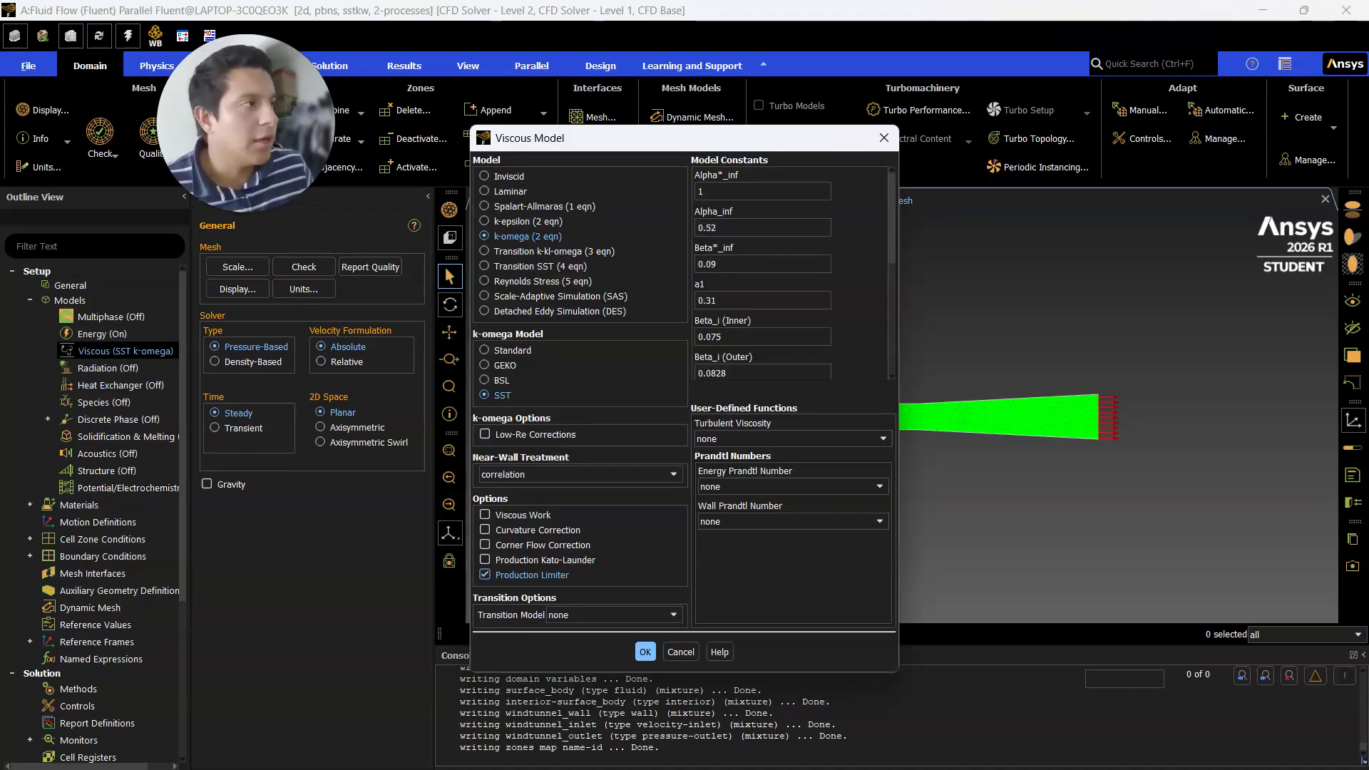
click(485, 221)
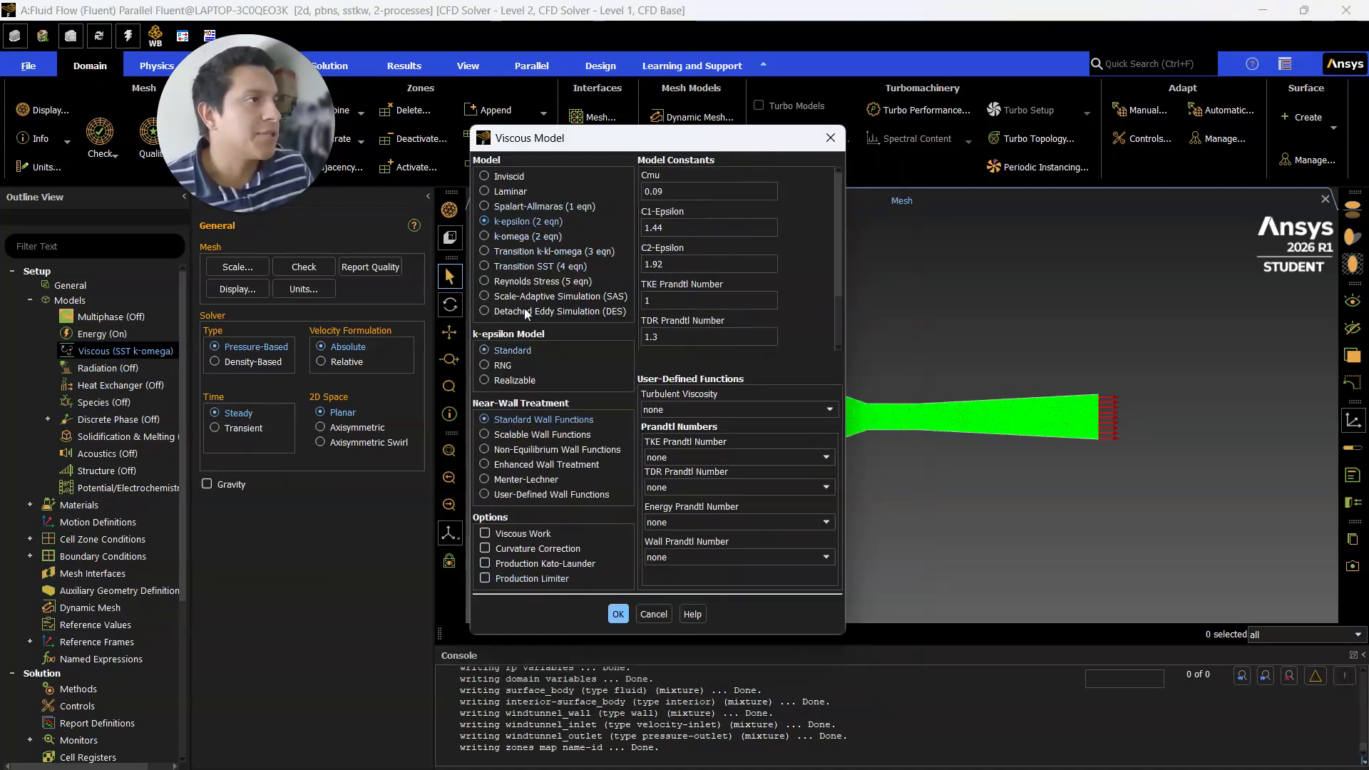
click(614, 613)
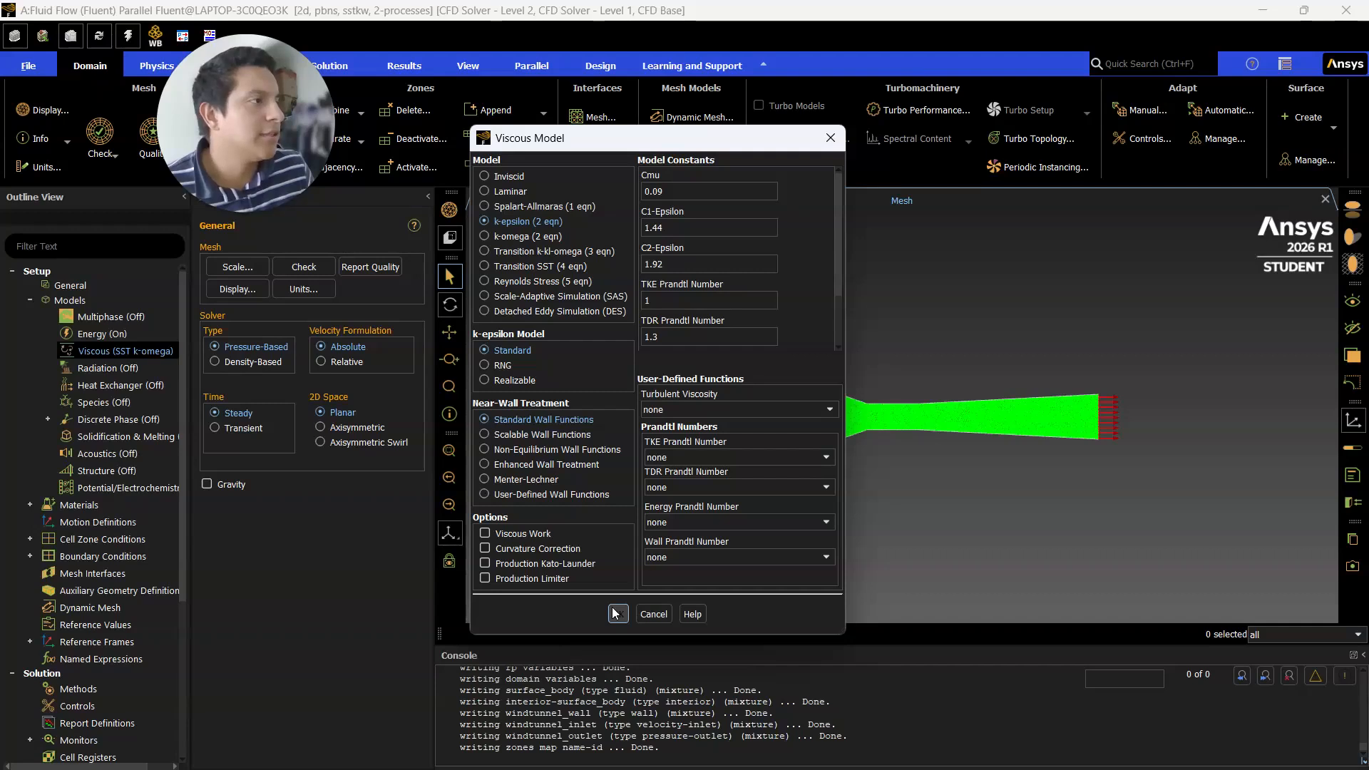
click(484, 465)
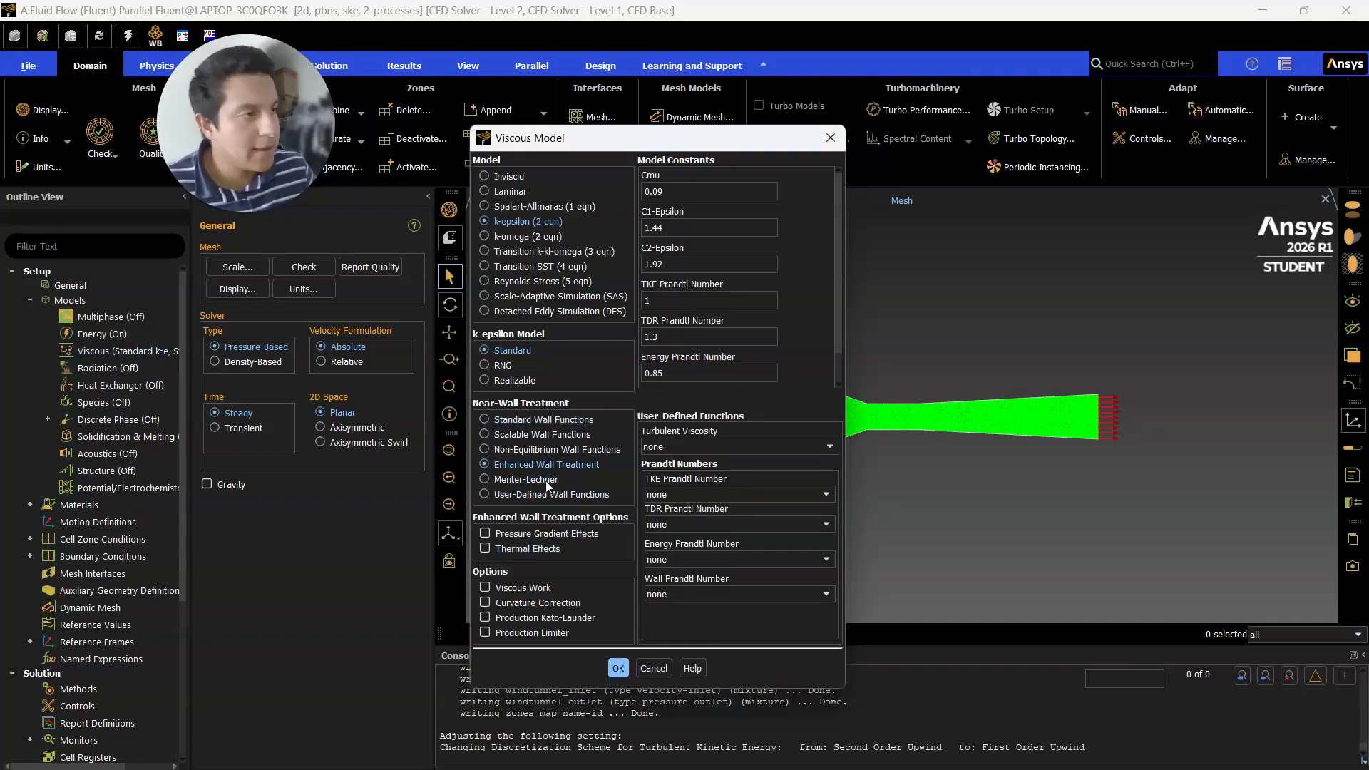
click(485, 549)
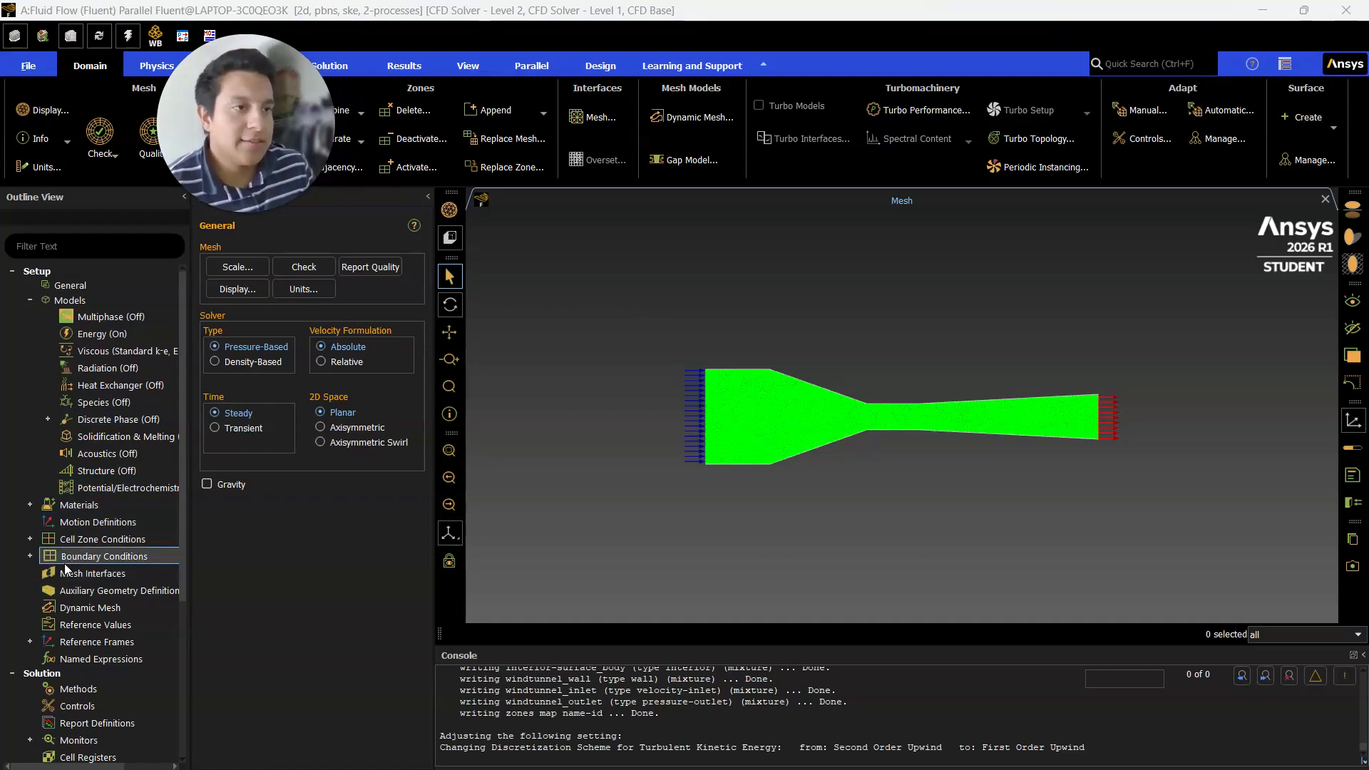
Step: Set the velocity magnitude of the windtunnel_inlet boundary condition to 3.971509091 m/s and apply it
click(31, 557)
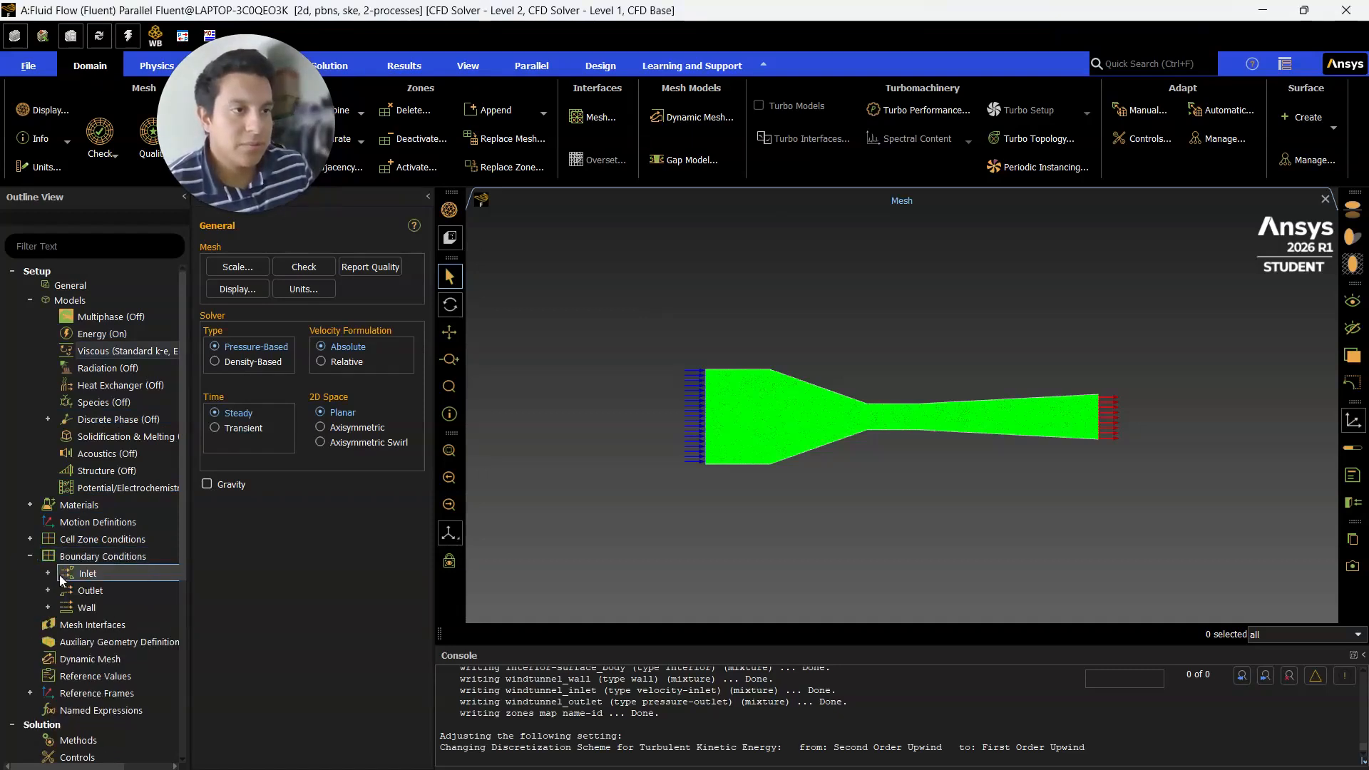
click(47, 574)
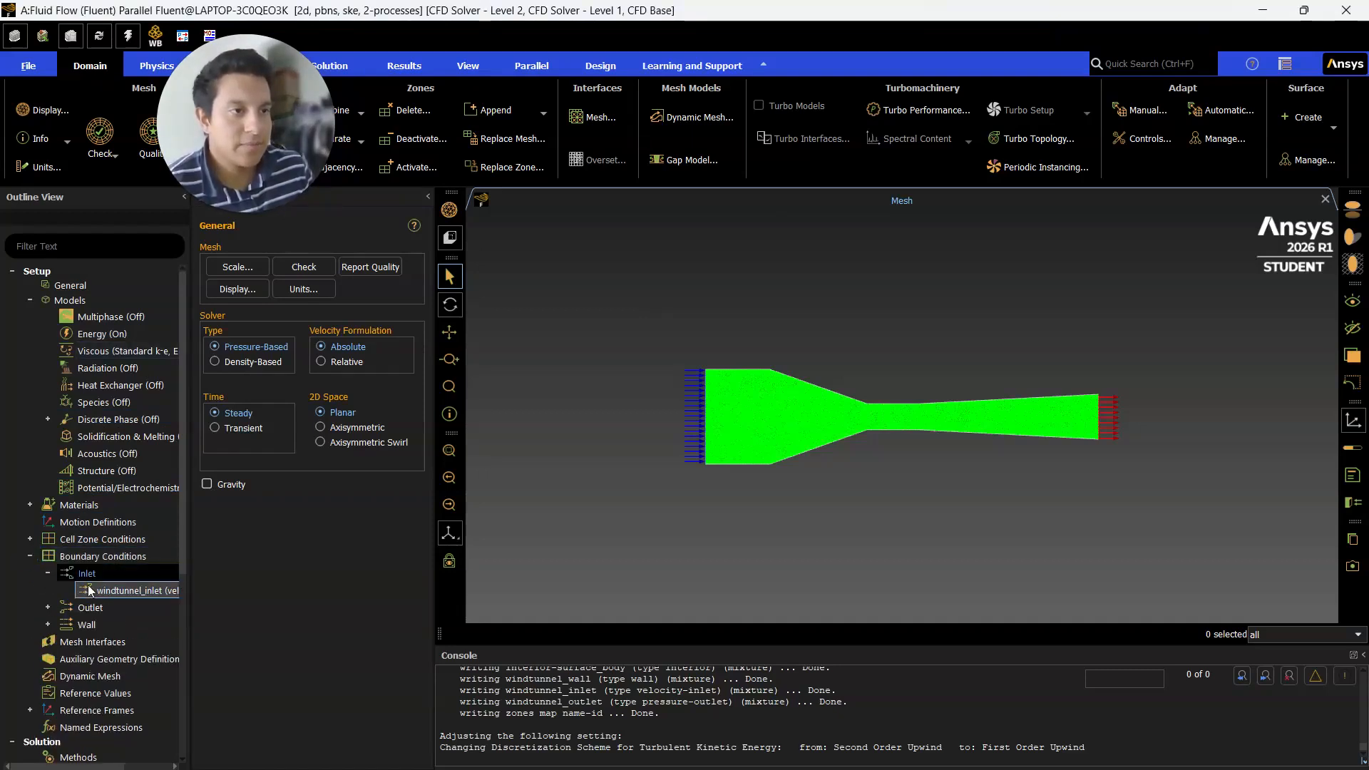
double_click(128, 590)
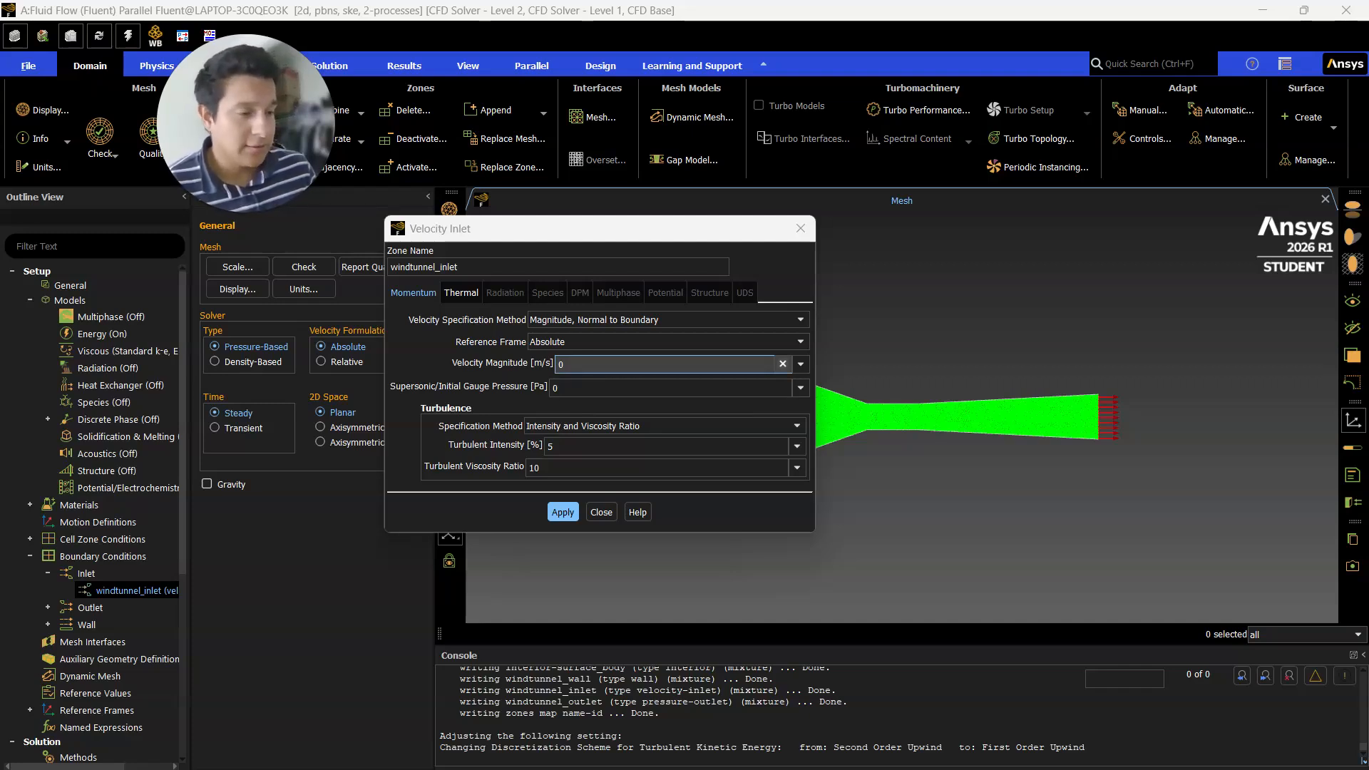
click(601, 388)
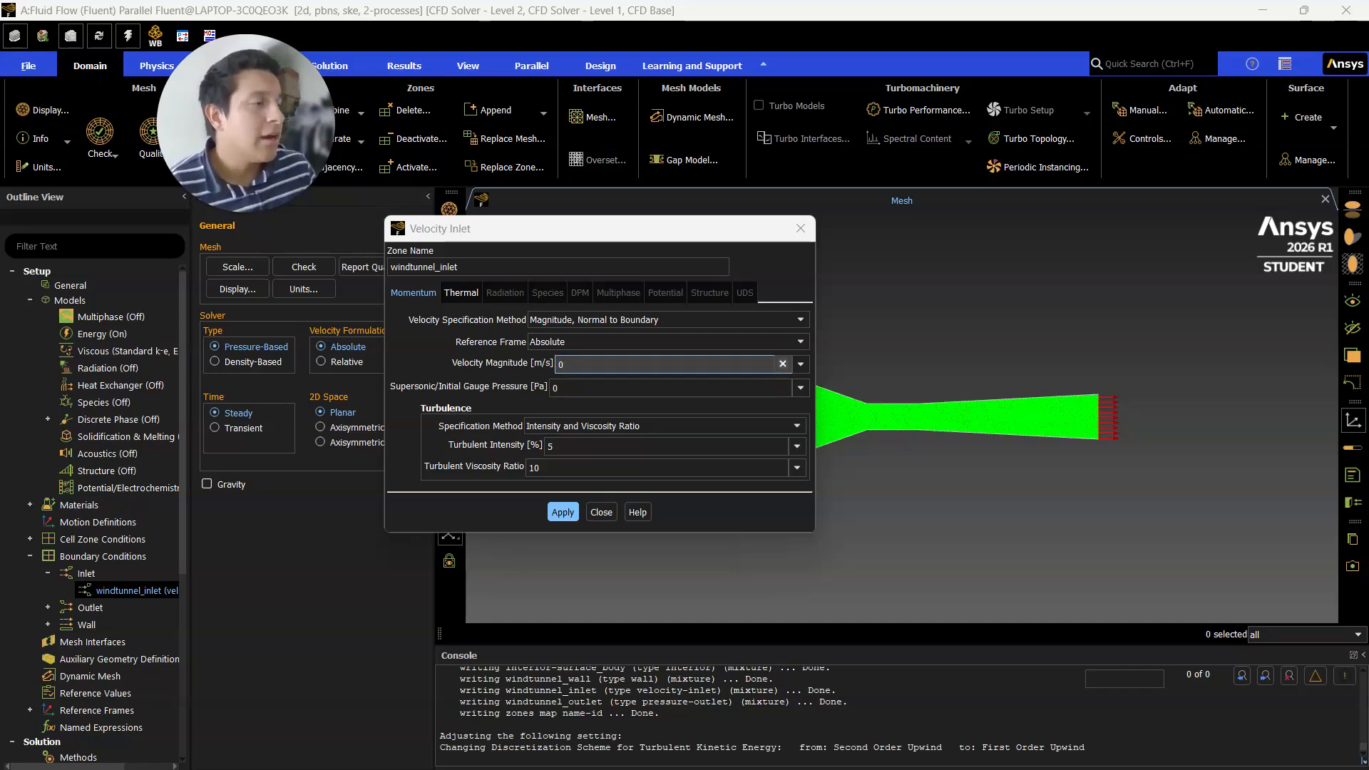
click(628, 365)
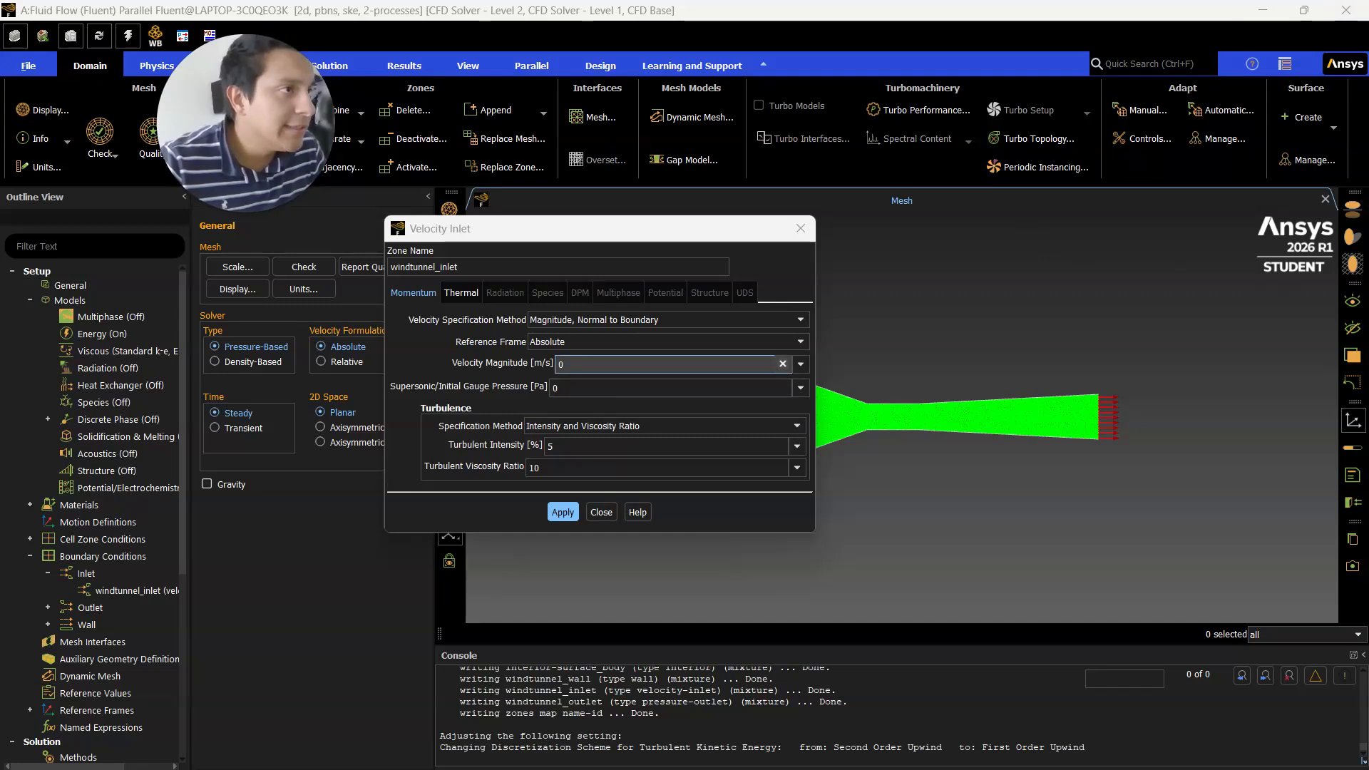
click(782, 363)
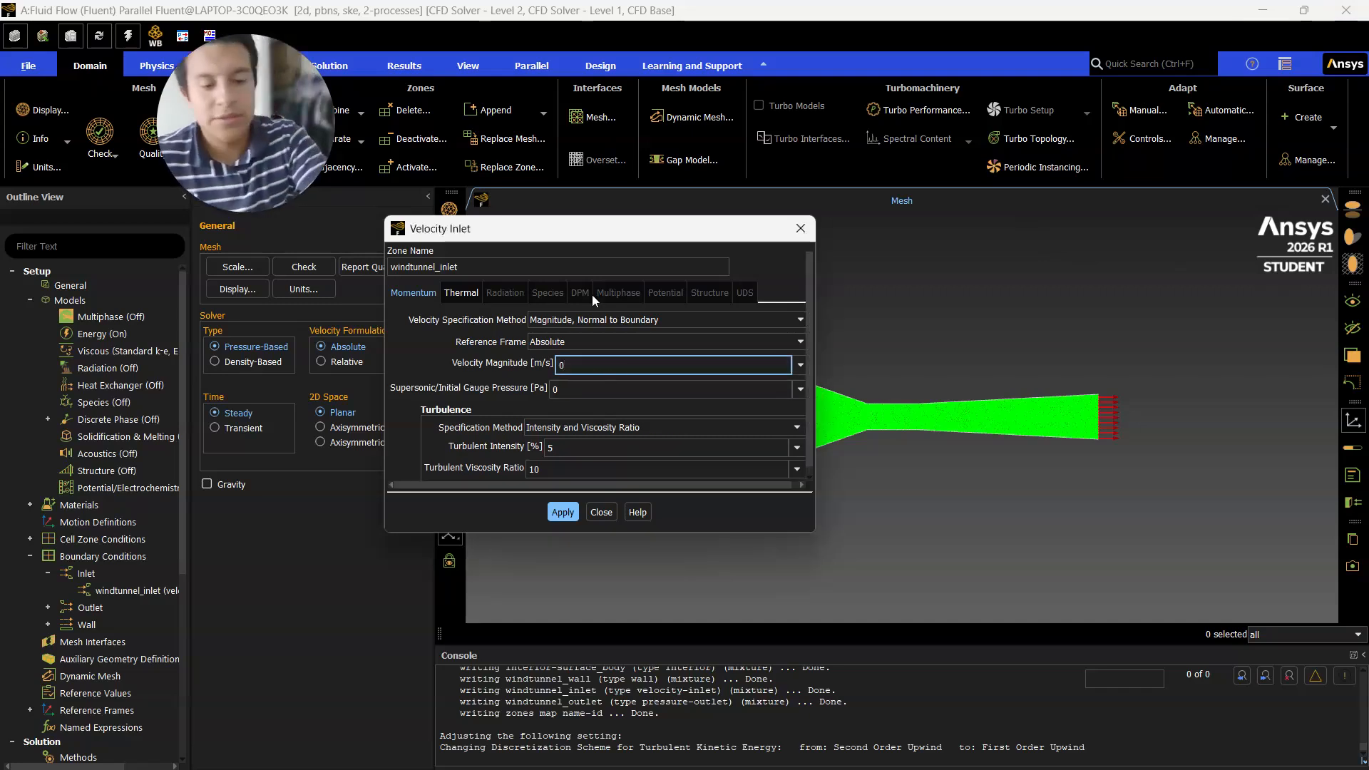
text(3.97150909)
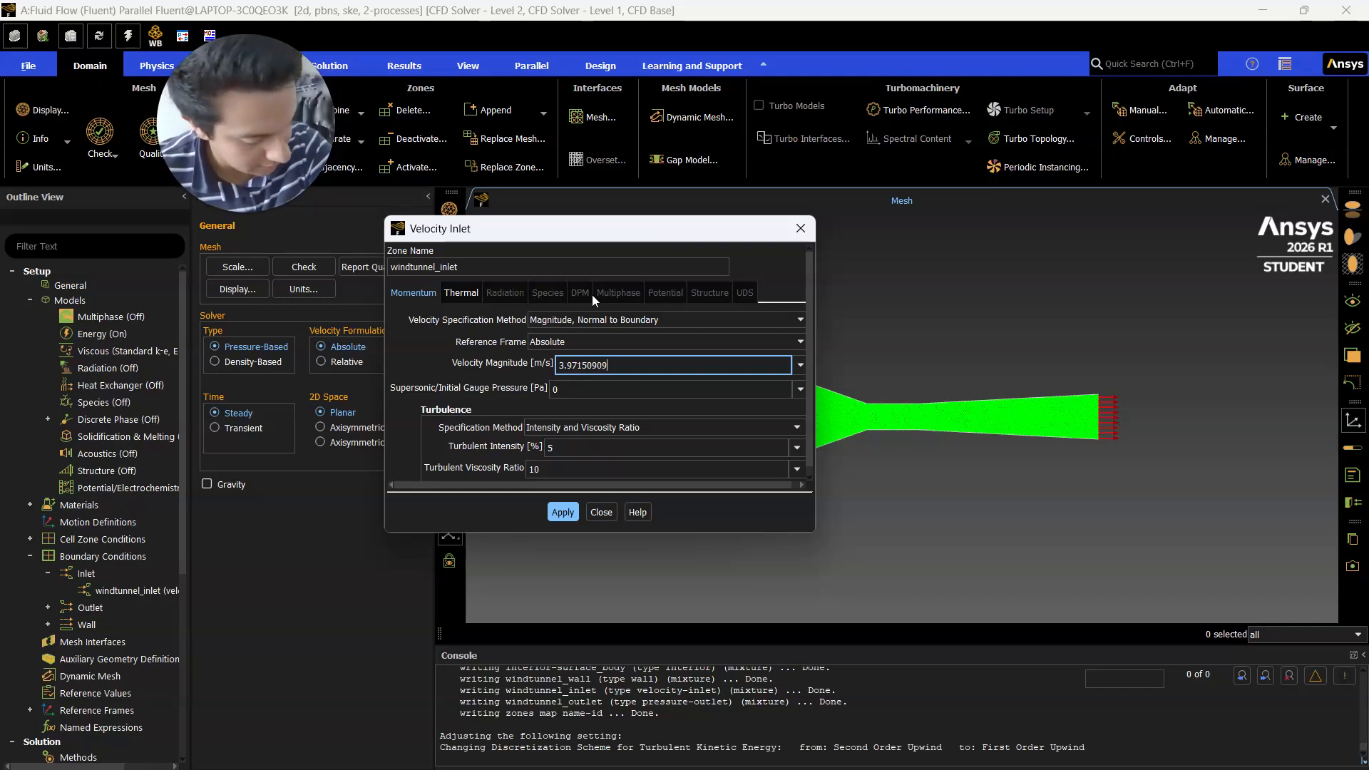
text(1)
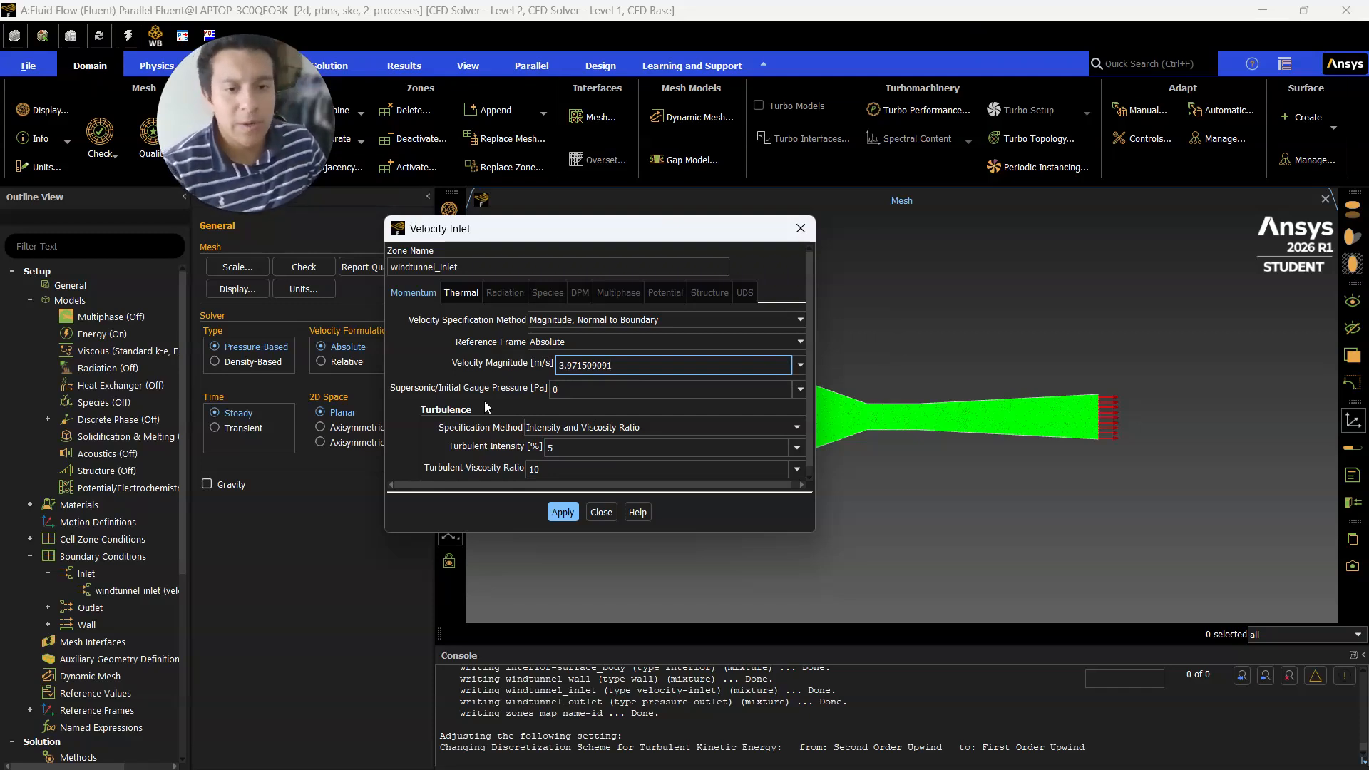
click(412, 358)
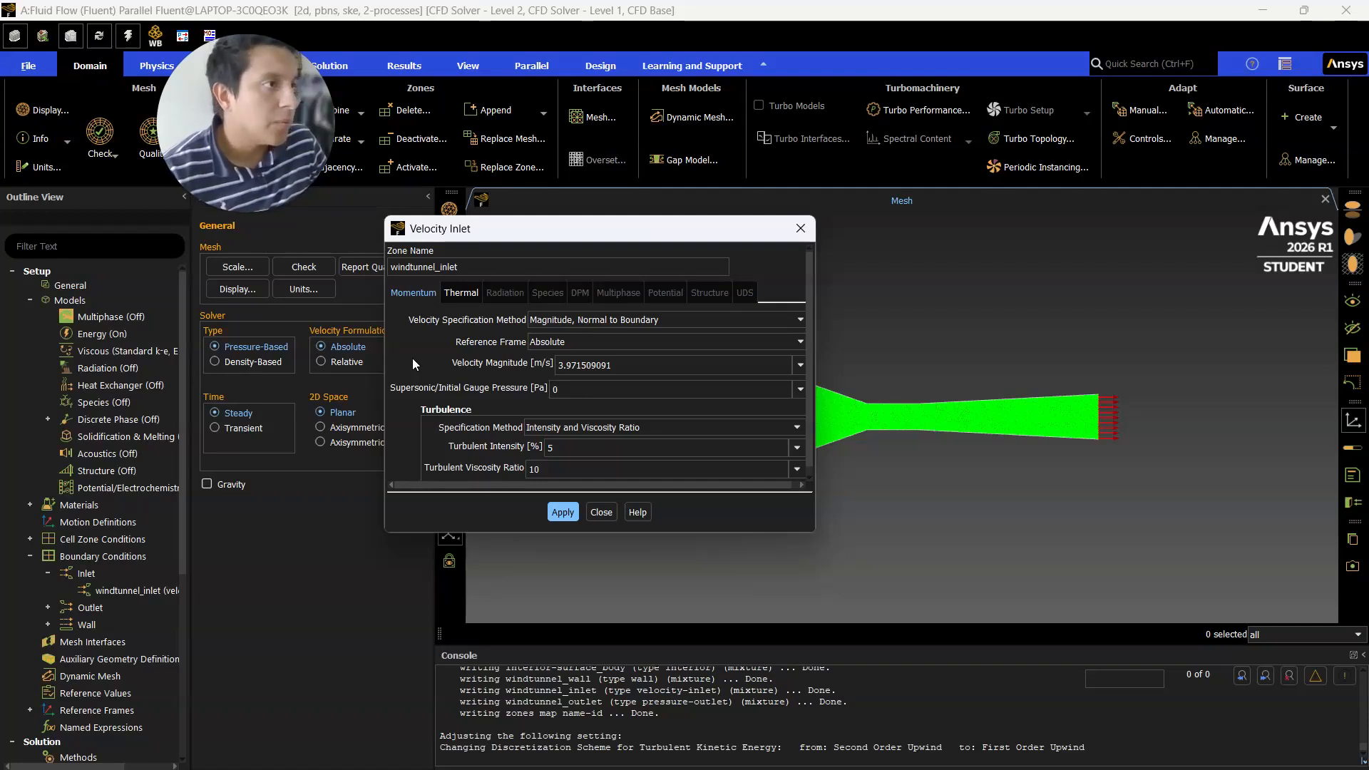
click(559, 514)
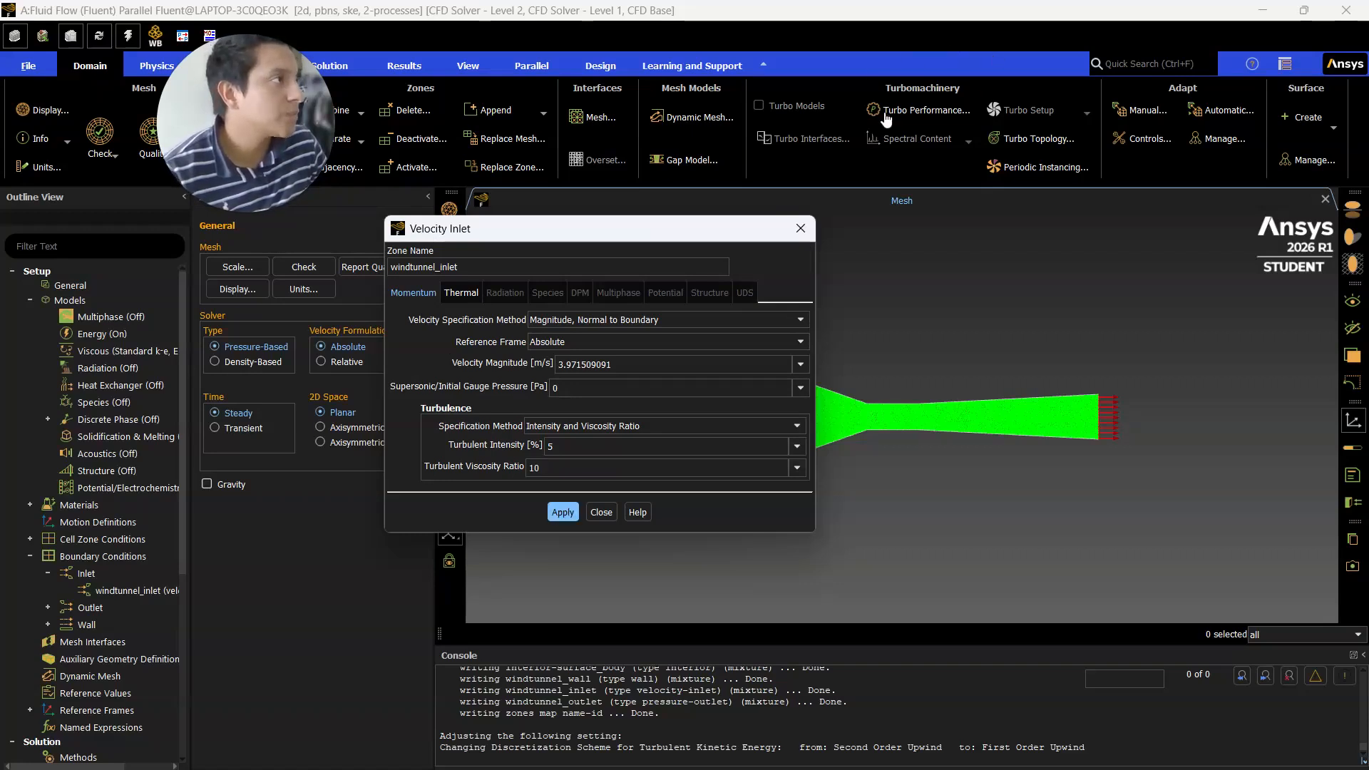
click(601, 512)
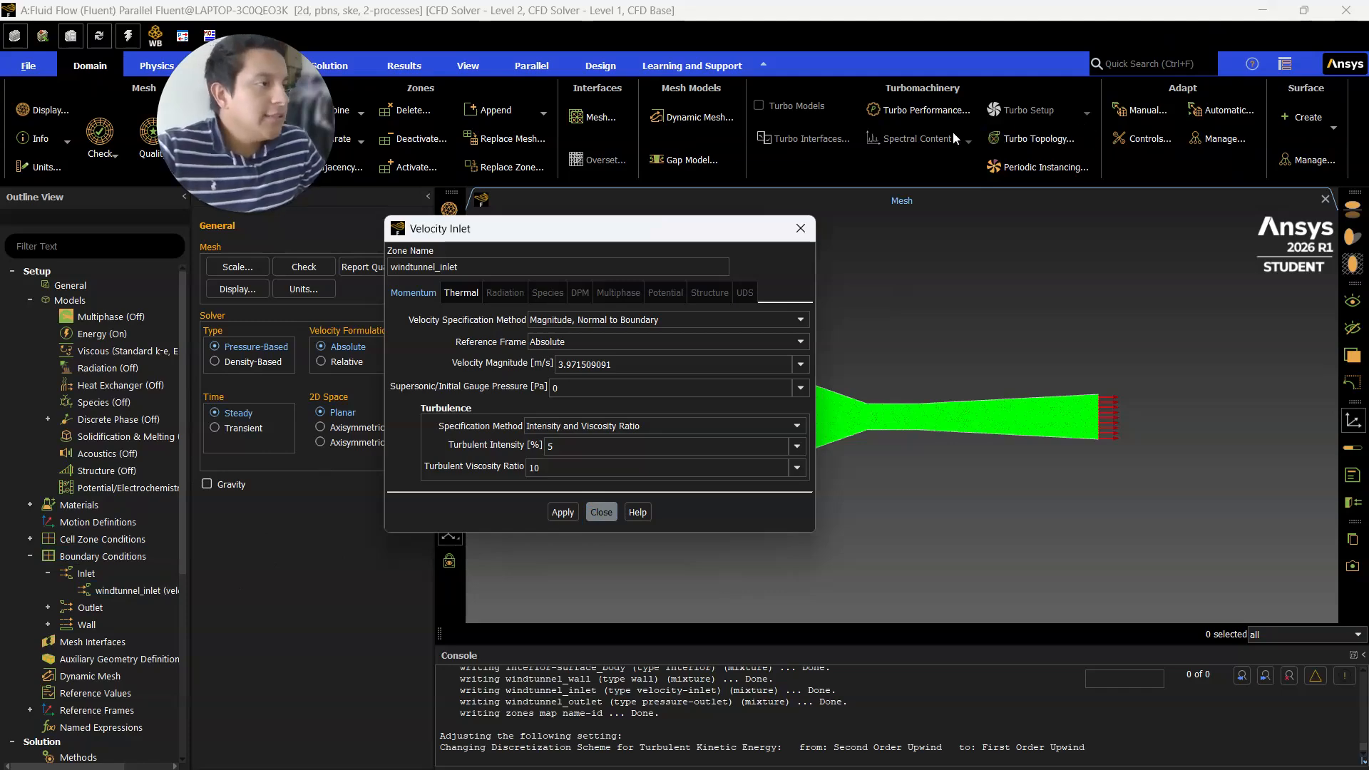
Step: Set the number of iterations for the run calculation to 250
scroll(43, 592, down, 5)
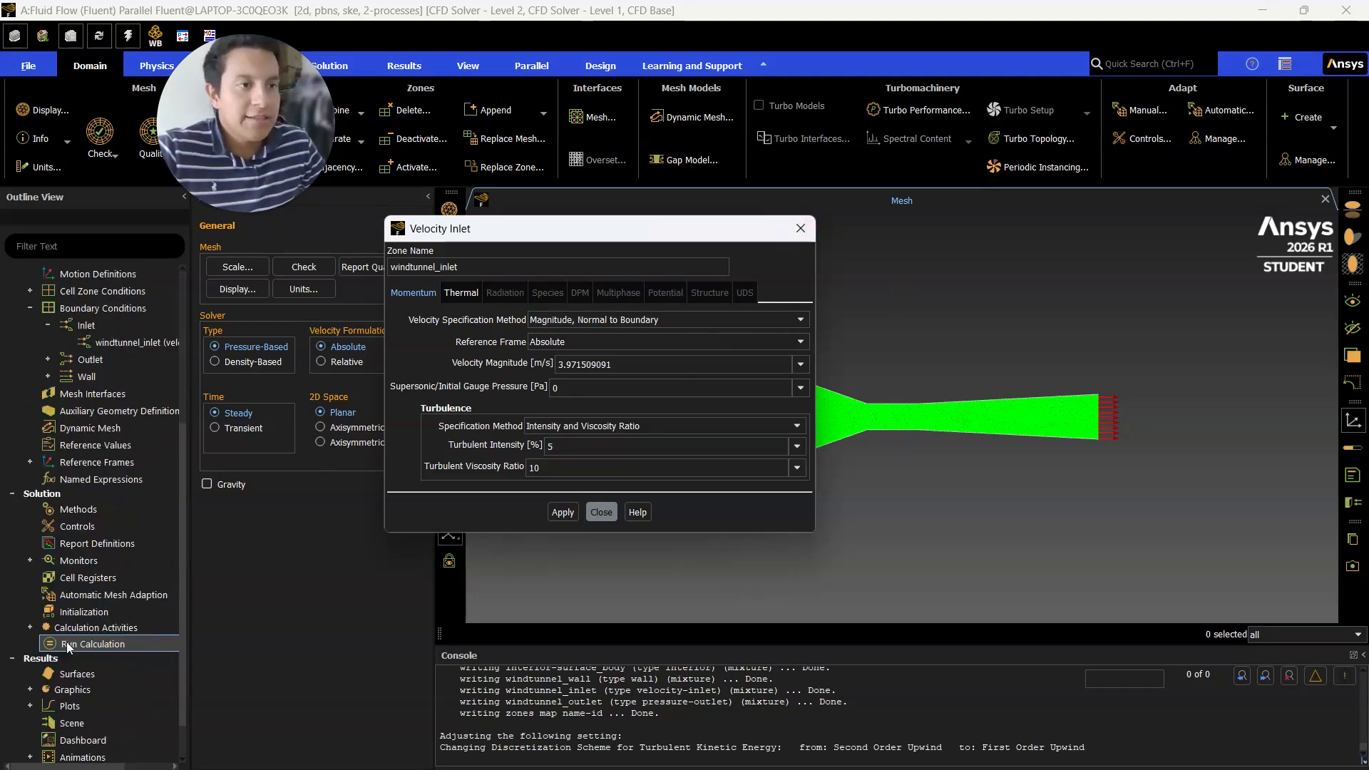
scroll(66, 642, down, 1)
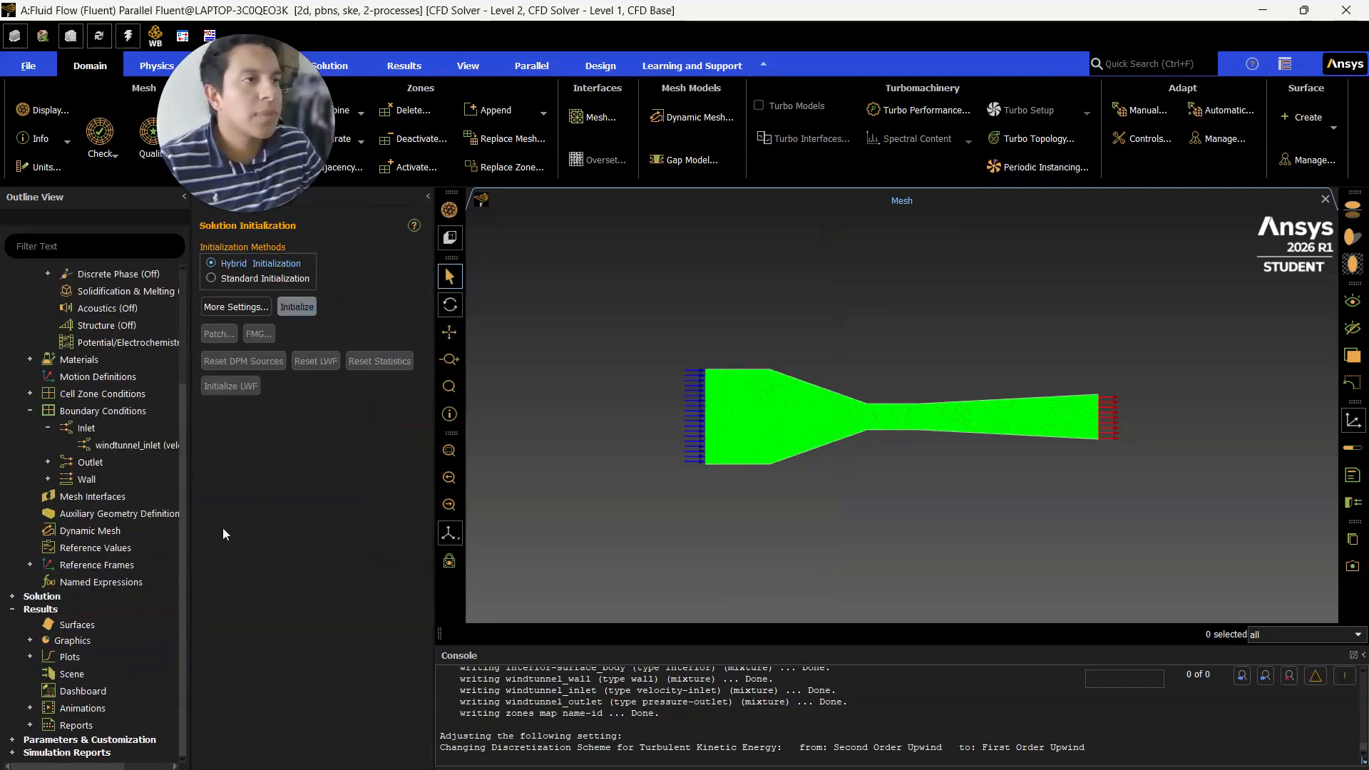
click(139, 549)
click(12, 597)
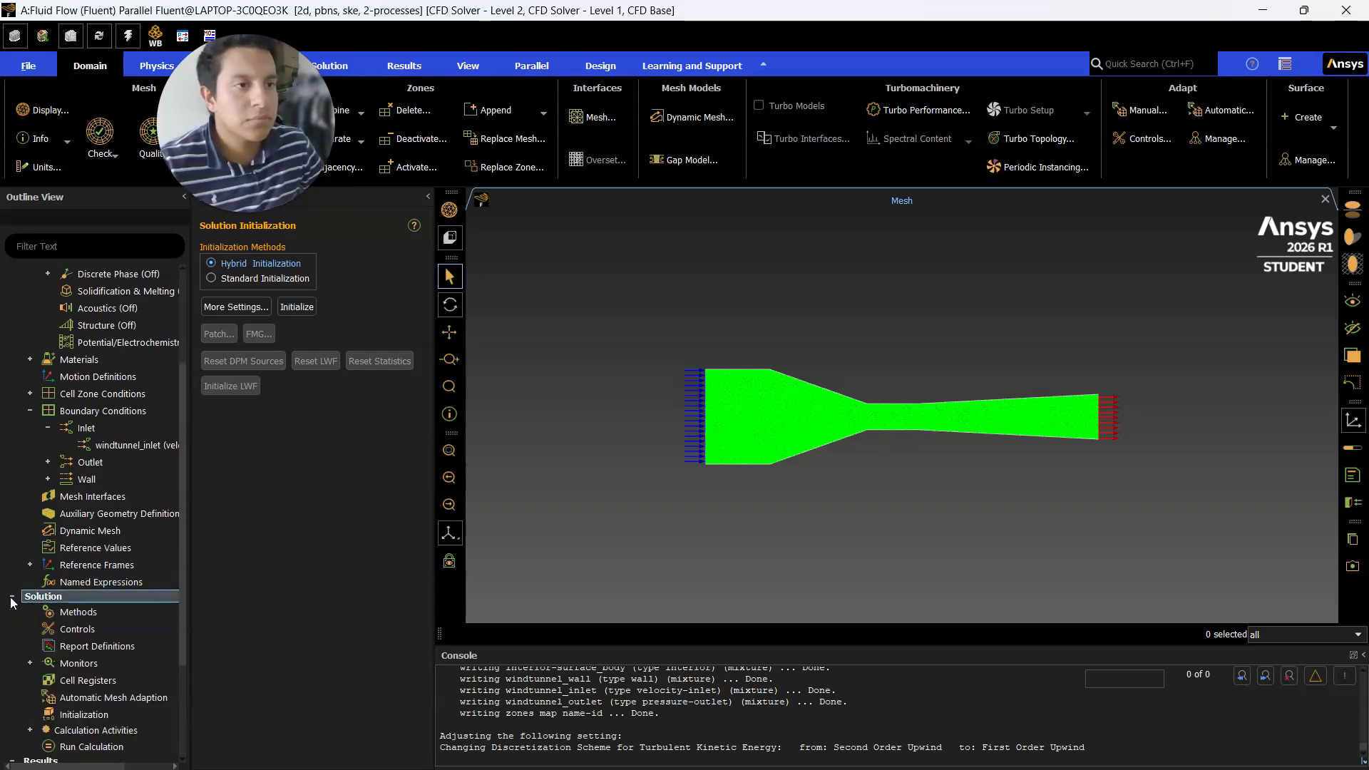
scroll(124, 623, down, 3)
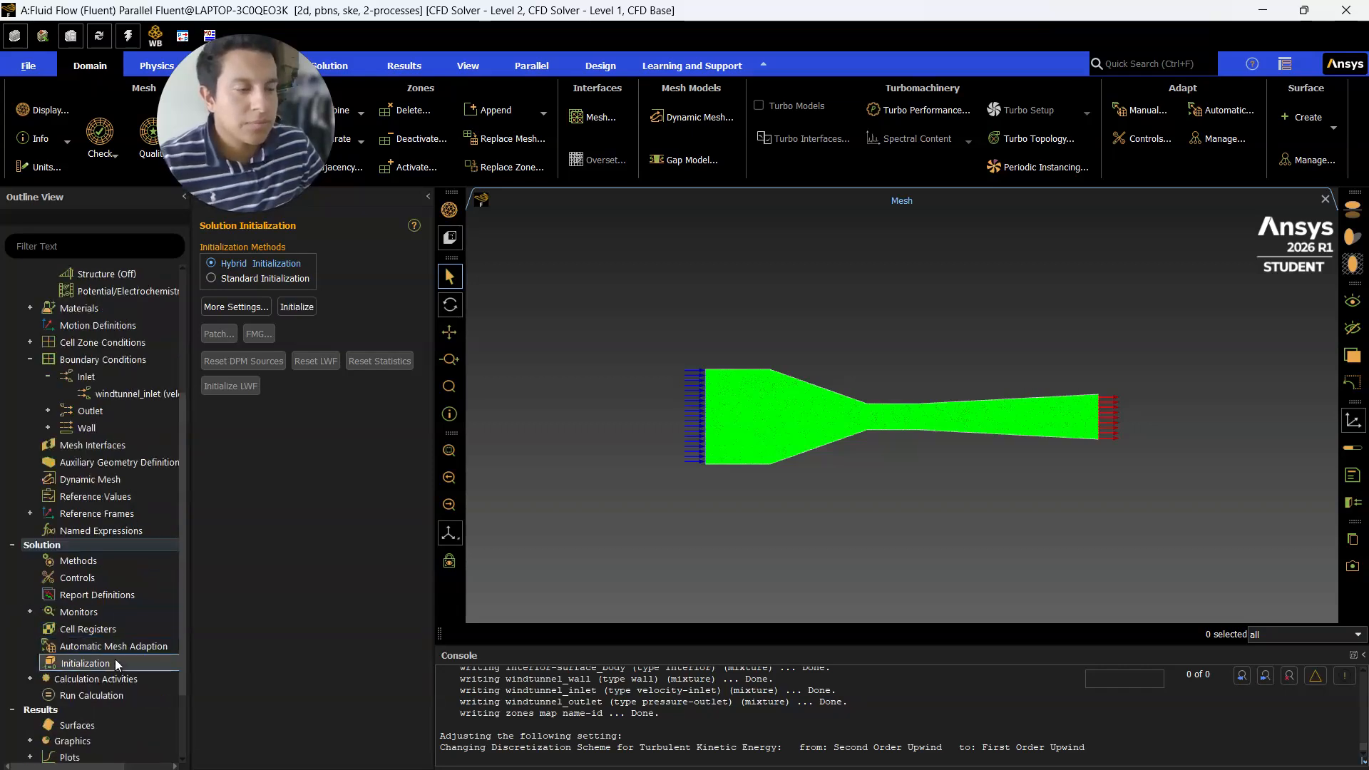
double_click(107, 697)
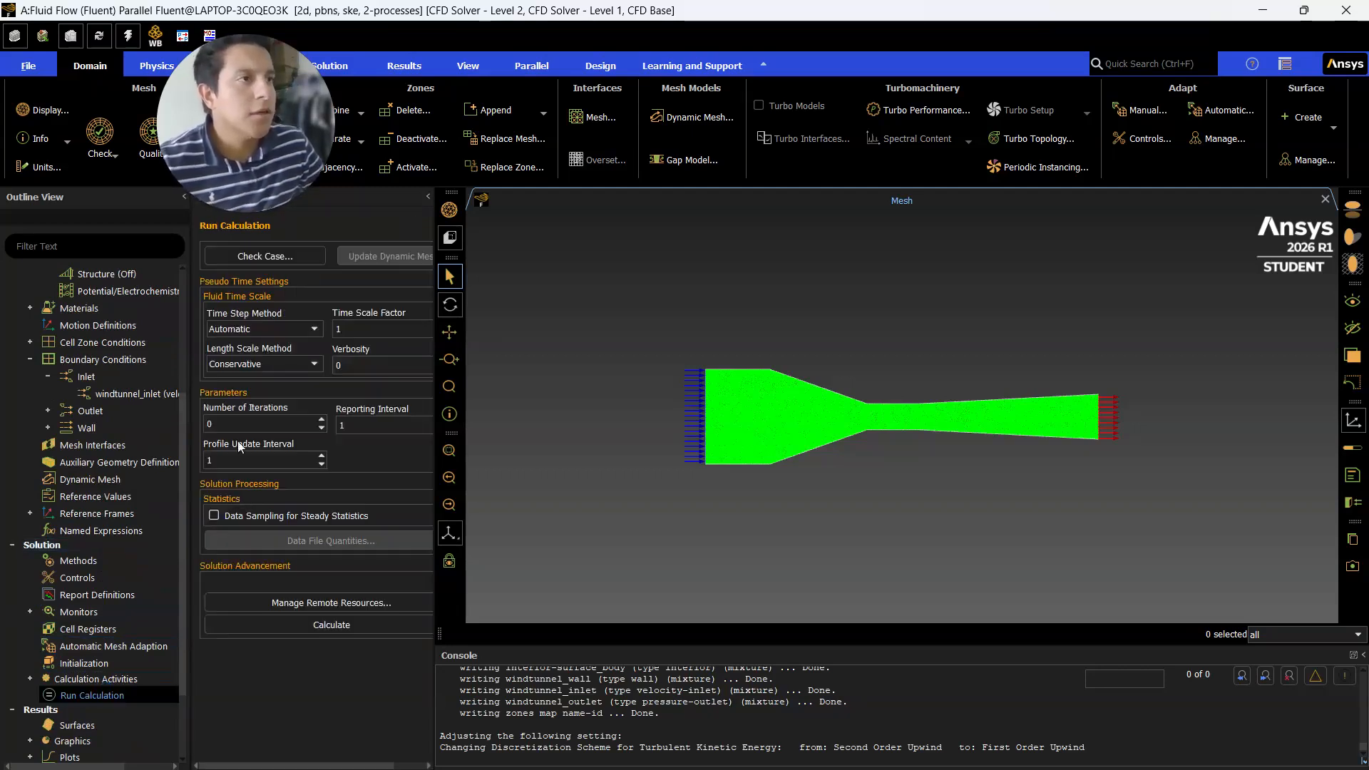
drag(236, 424, 131, 413)
text(250)
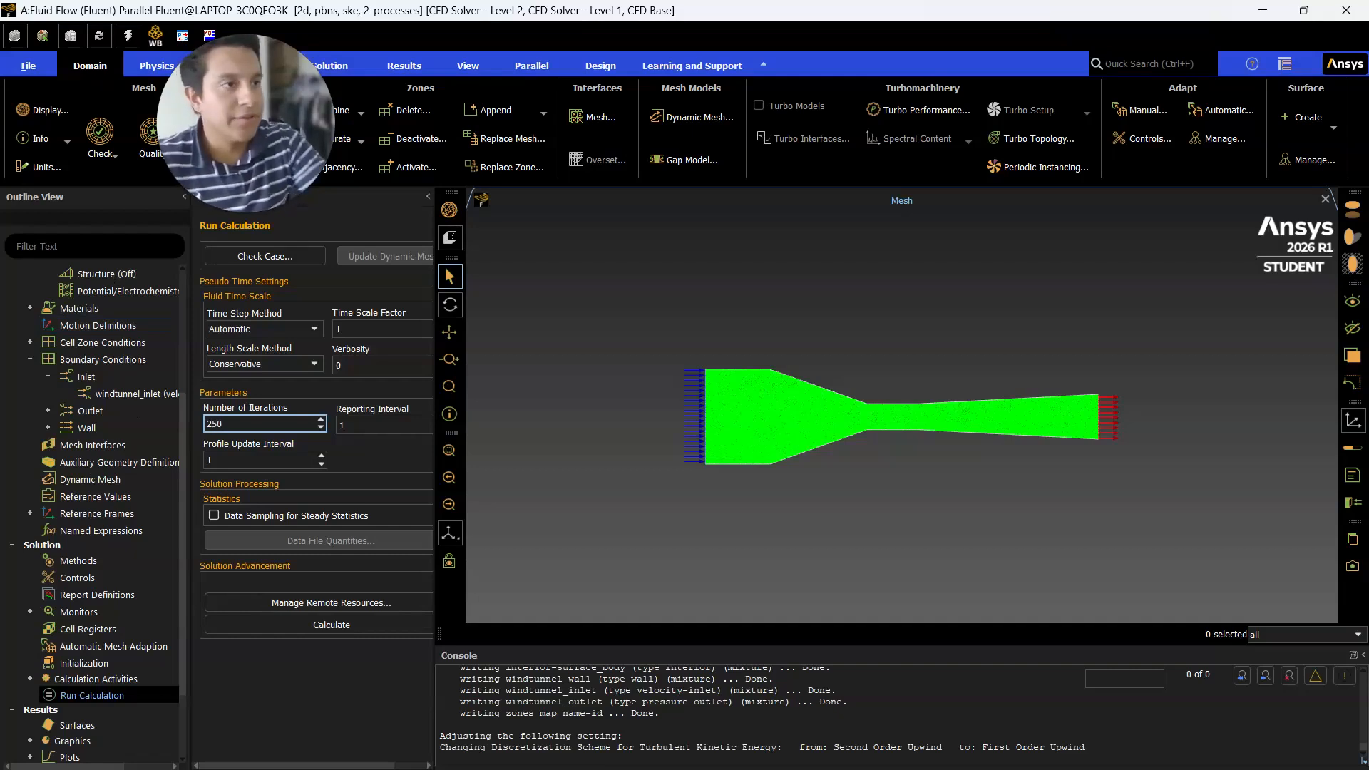
click(358, 390)
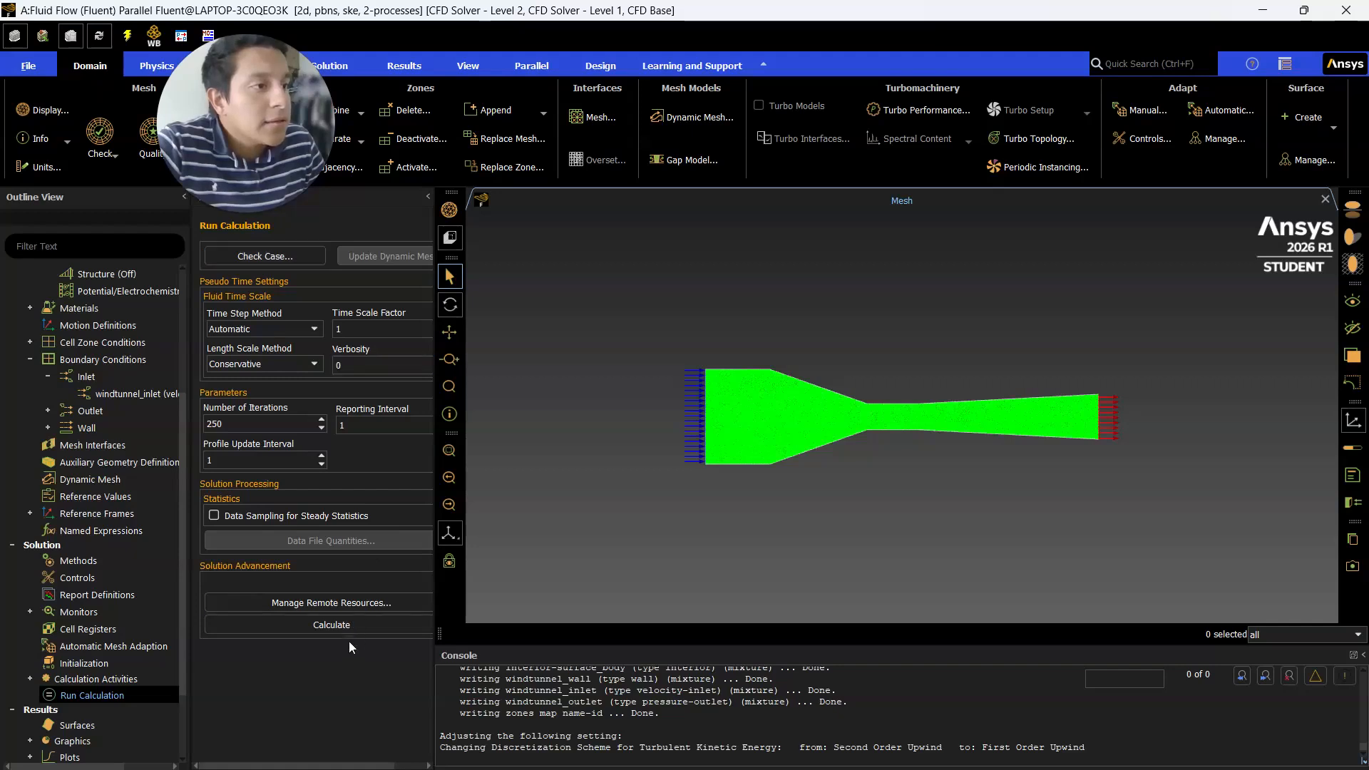
Step: Run the calculation, agreeing to initialize the case first, and dismiss the completion notice
click(340, 622)
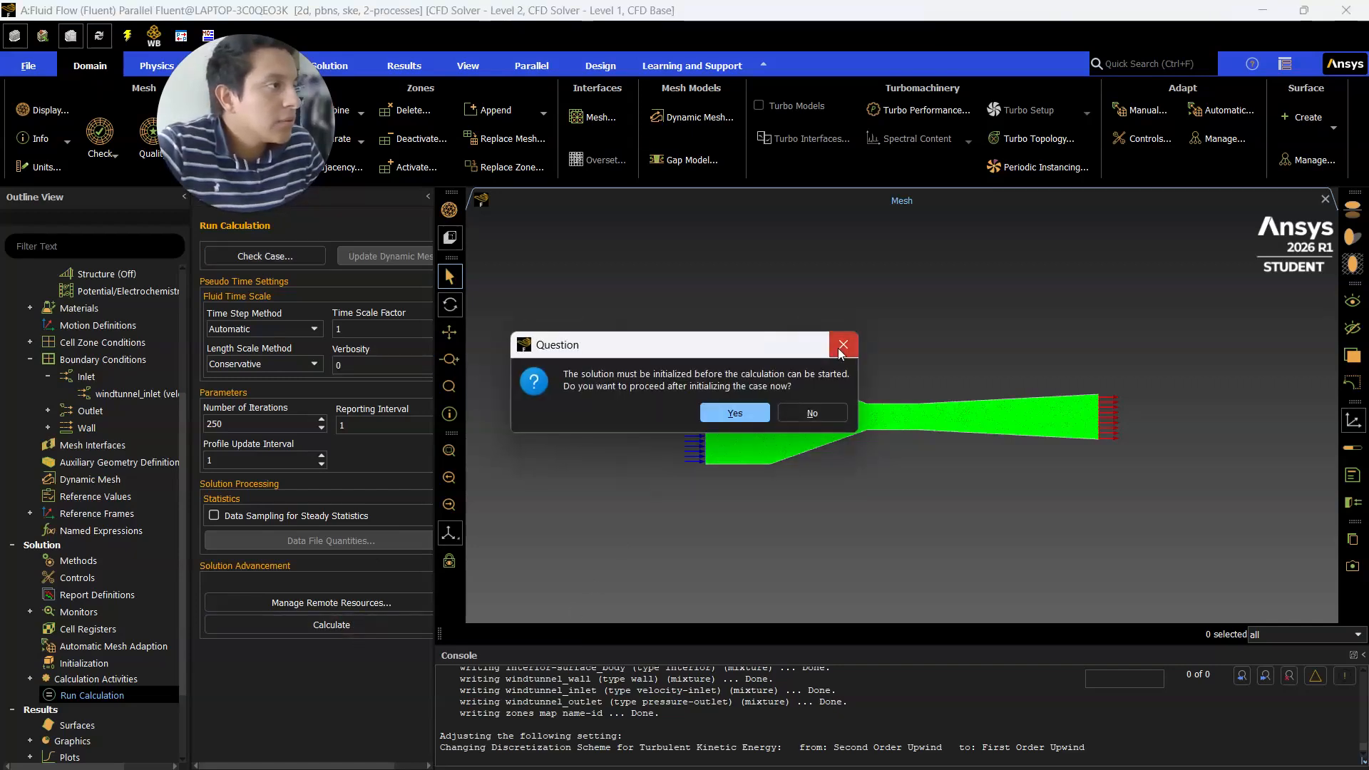
click(733, 412)
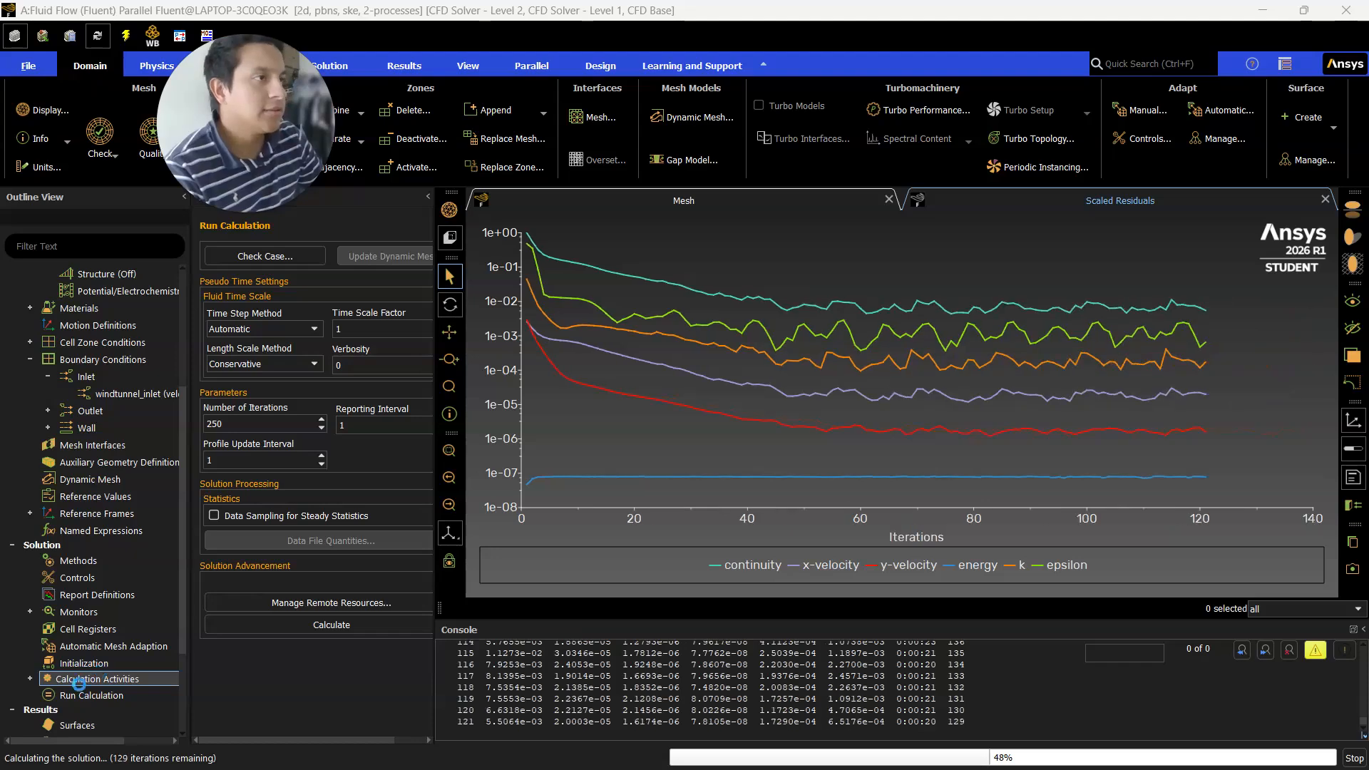
scroll(104, 659, down, 1)
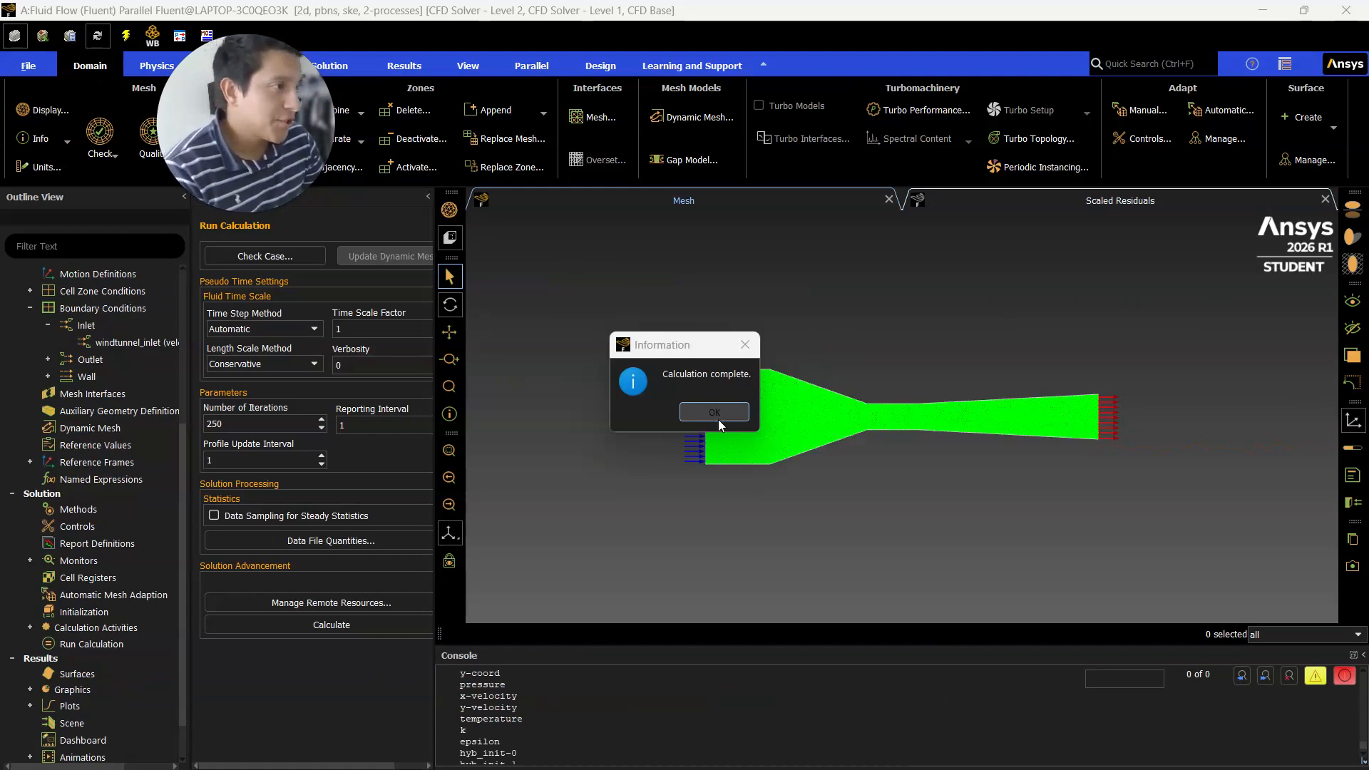
click(713, 413)
scroll(122, 641, down, 1)
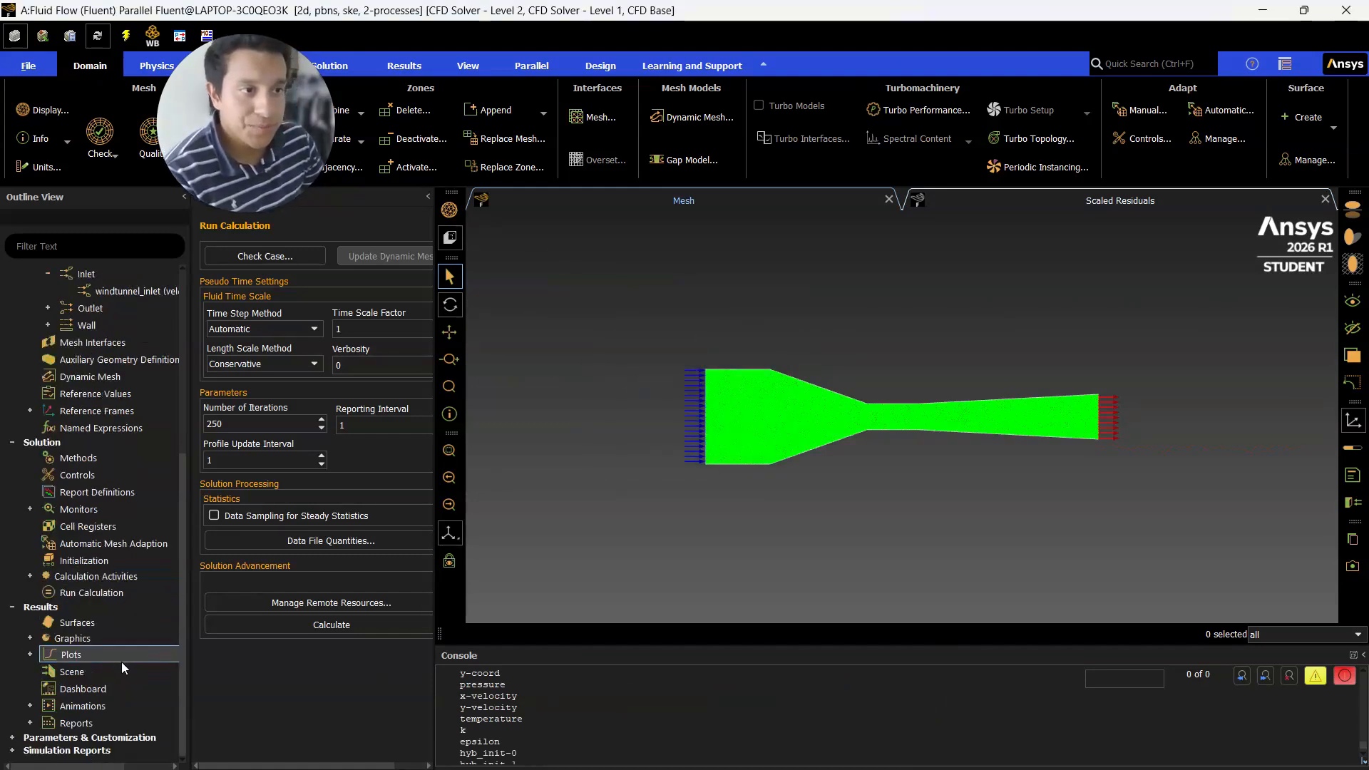
Step: Create a filled static pressure contour on interior-surface_body, windtunnel_inlet, windtunnel_outlet and windtunnel_wall and display it
double_click(72, 638)
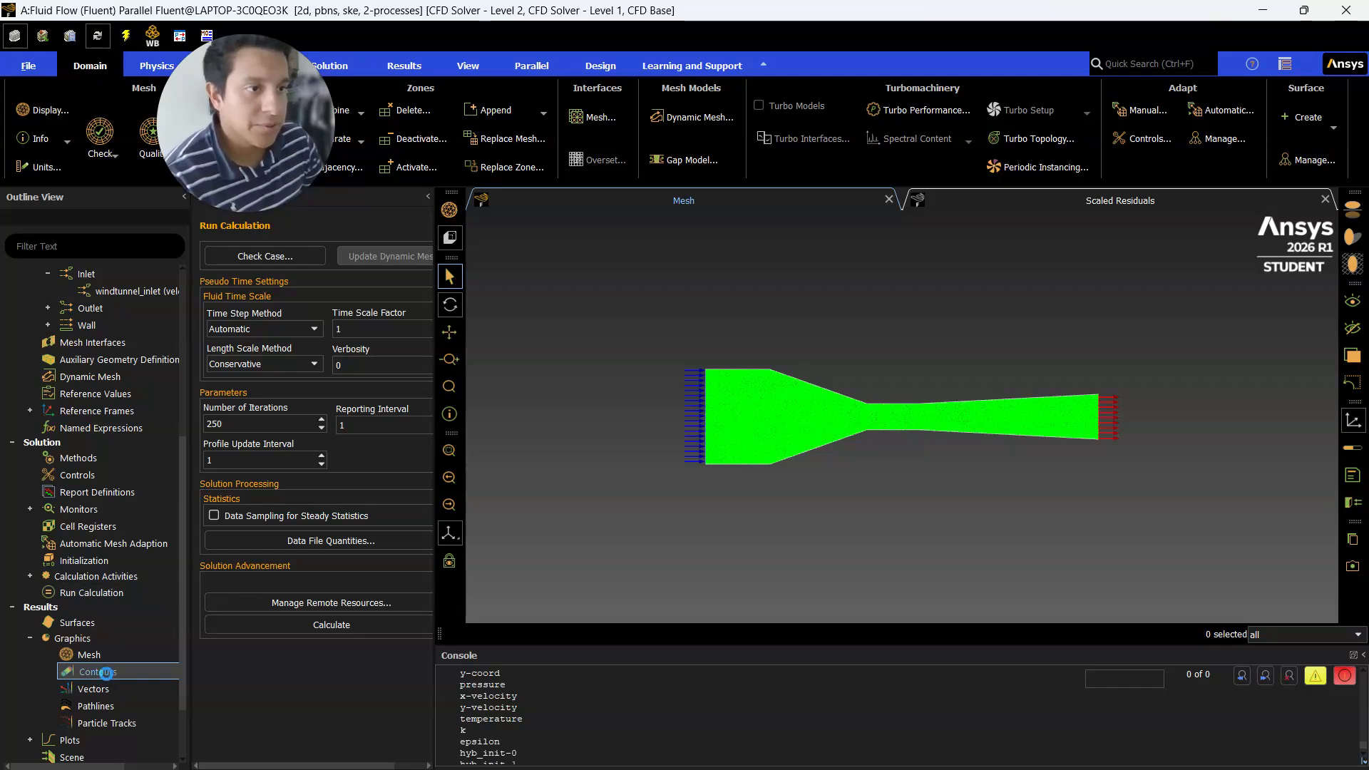
double_click(106, 673)
drag(683, 219, 455, 197)
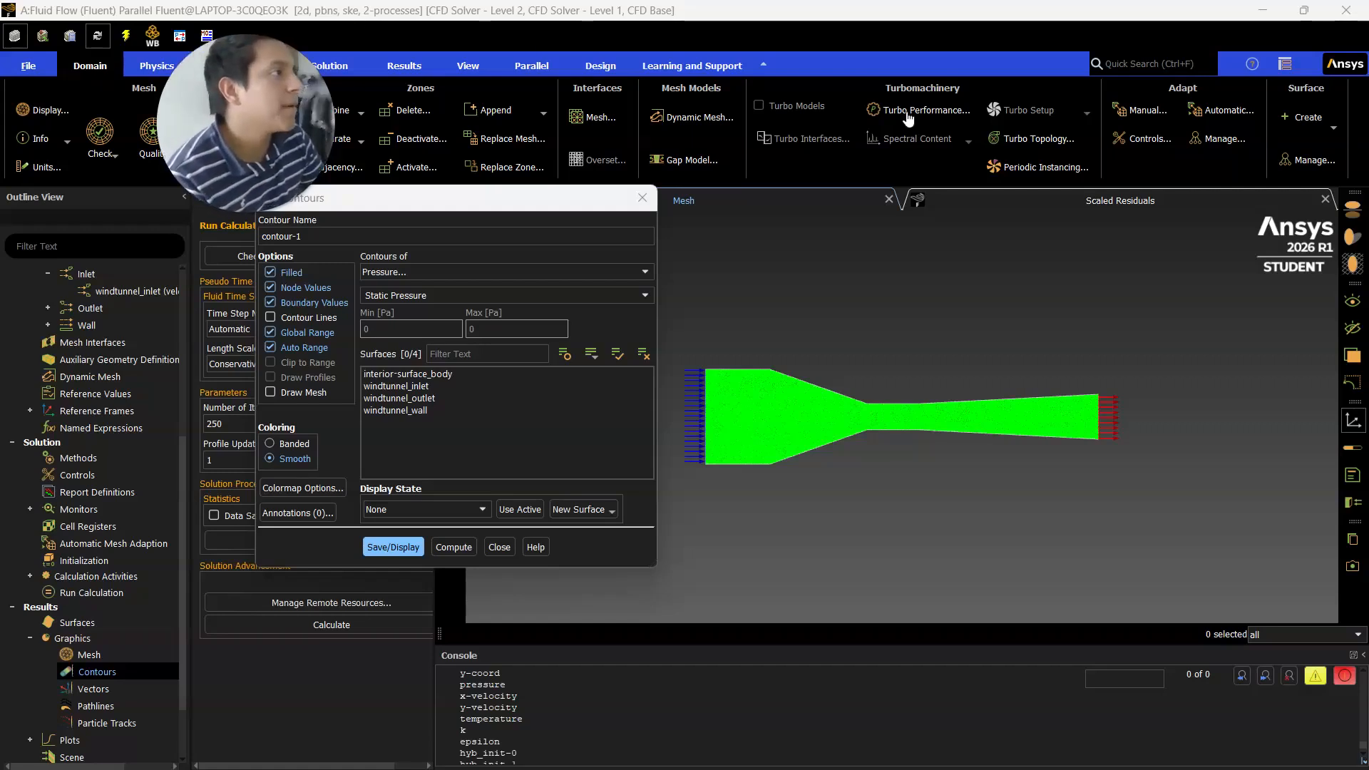
click(400, 372)
click(404, 386)
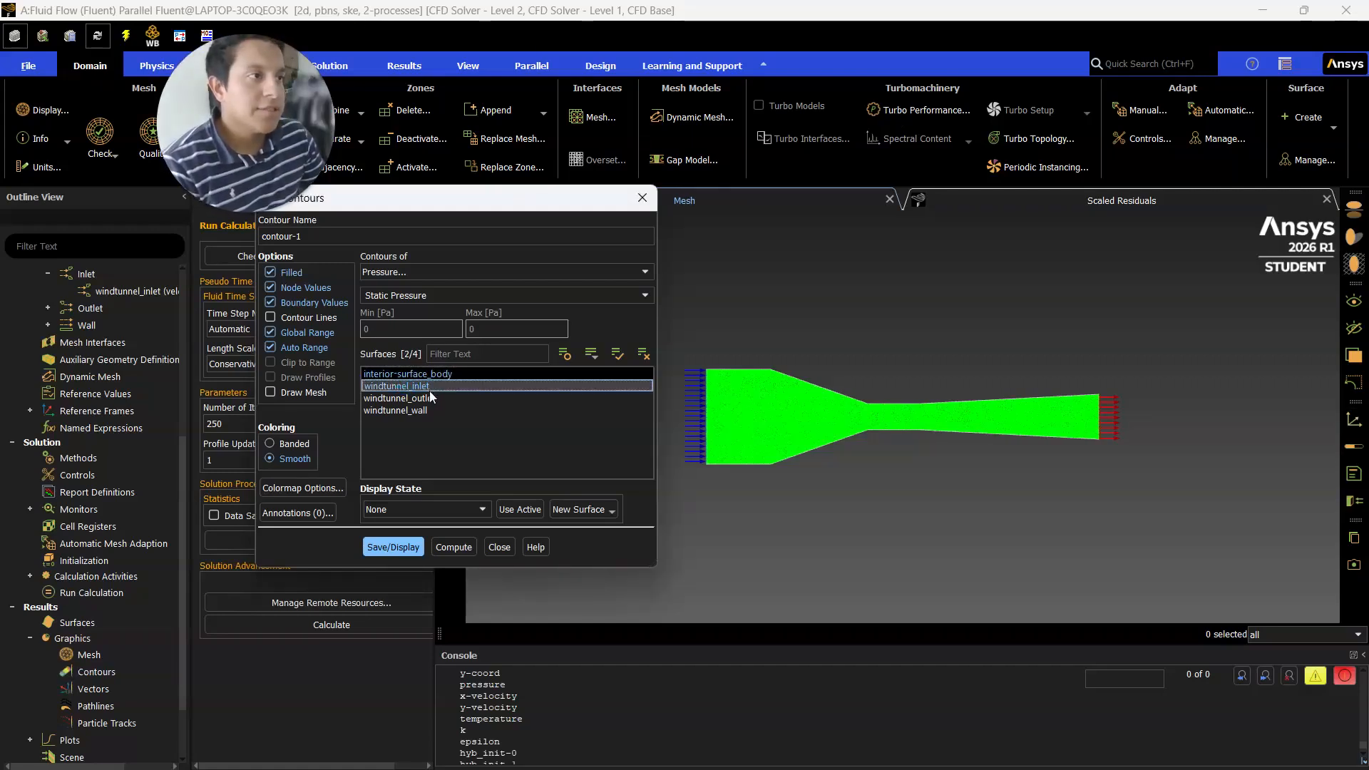
click(412, 397)
click(403, 410)
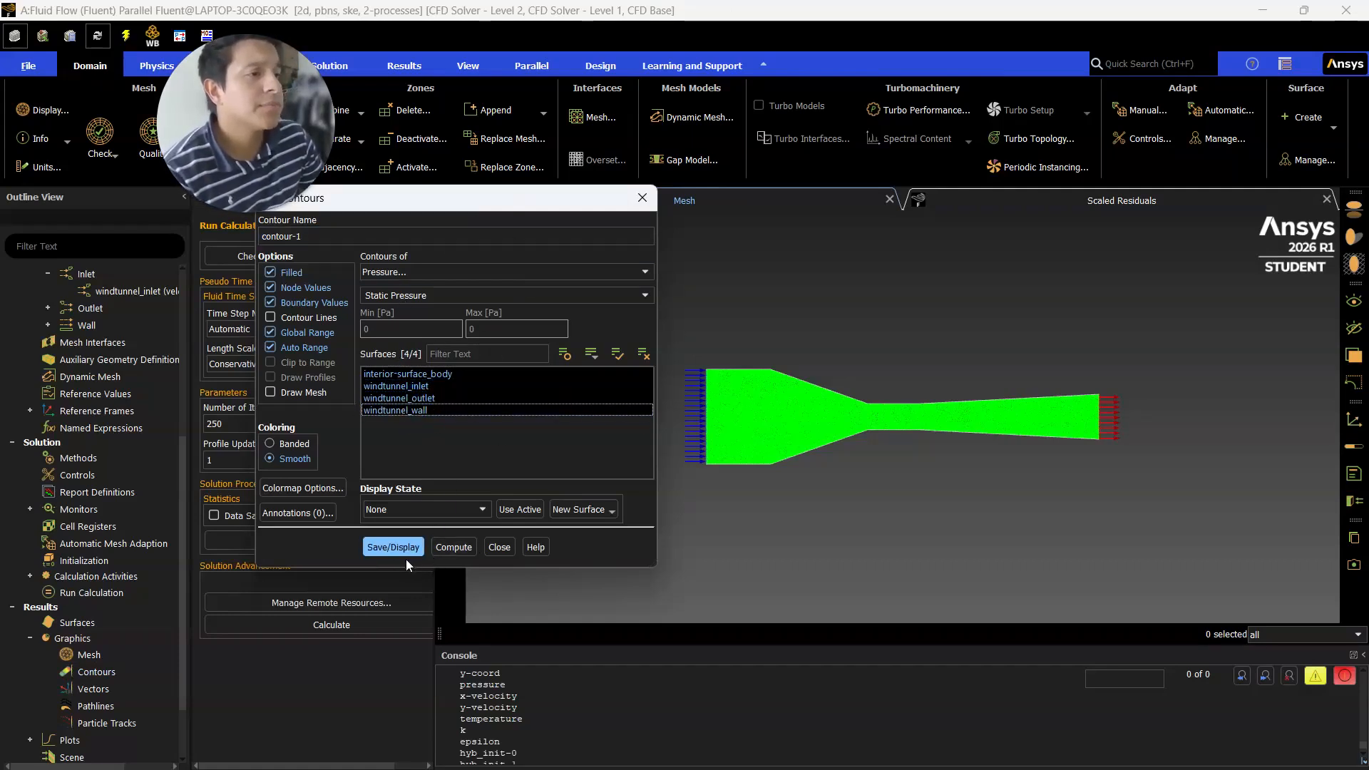
click(393, 546)
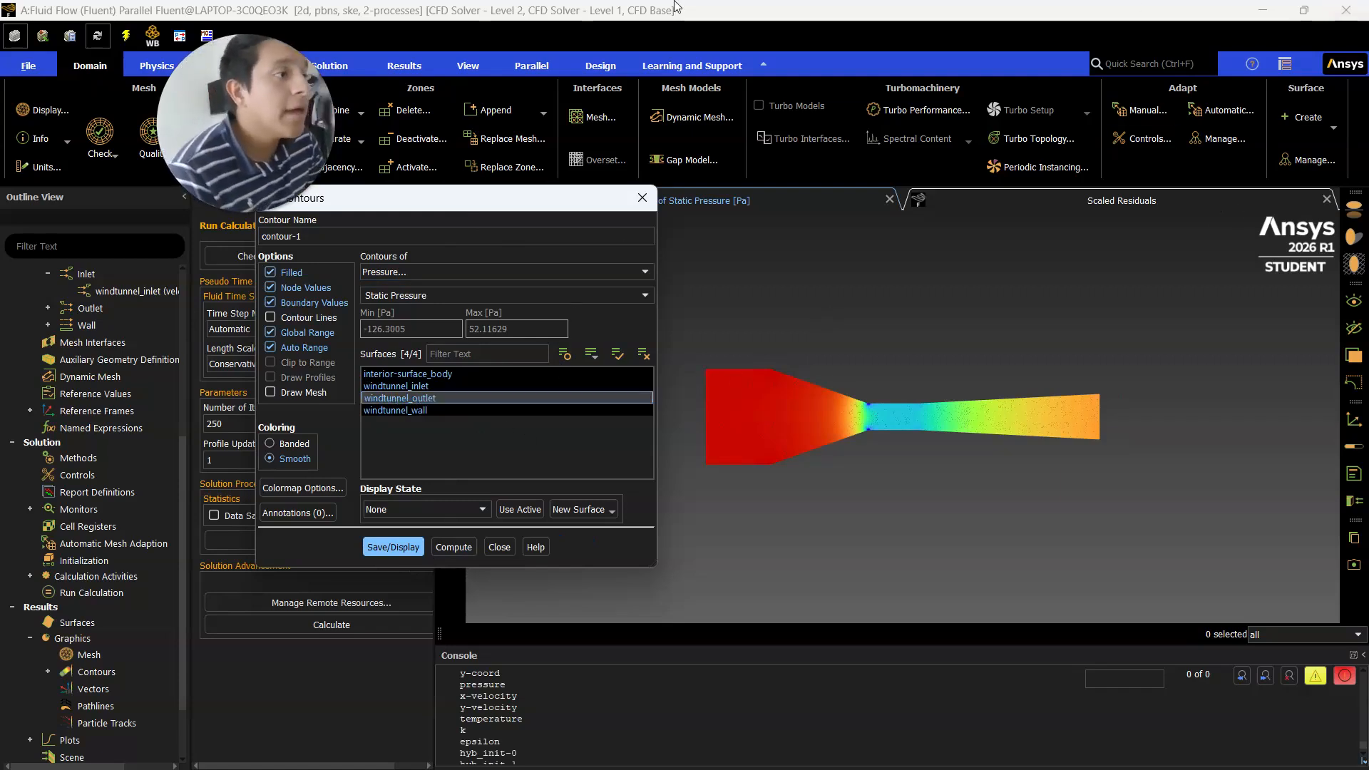
Step: Change the contour variable to Total Pressure and display it on the selected surfaces
click(497, 297)
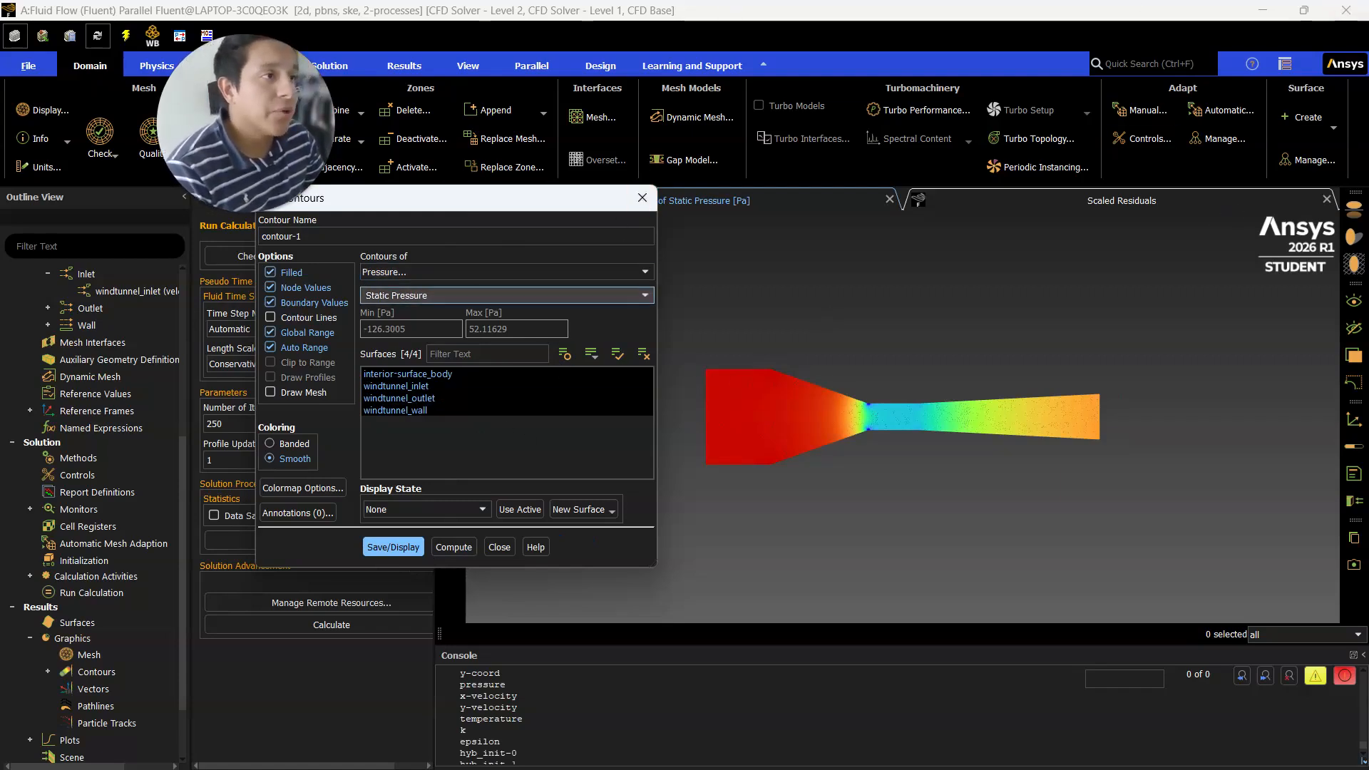
click(644, 295)
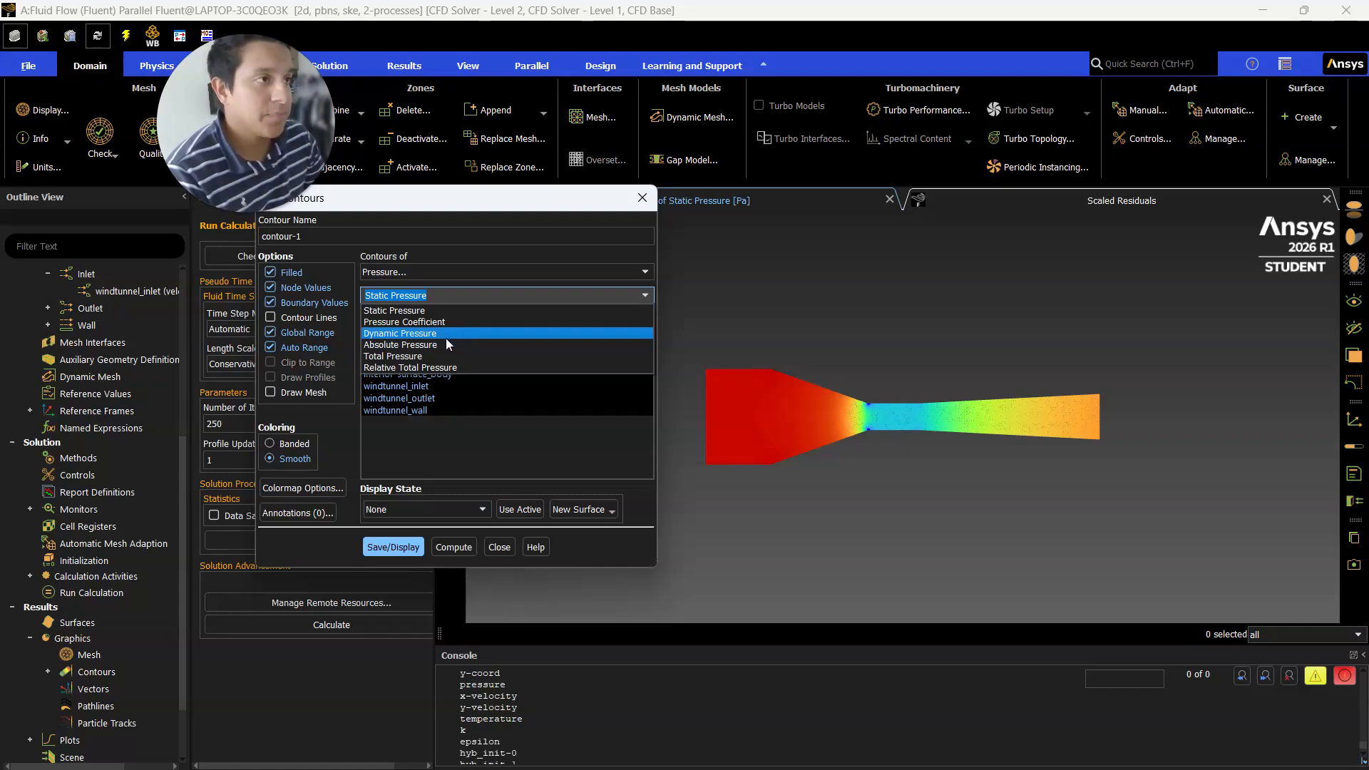
click(431, 356)
click(388, 545)
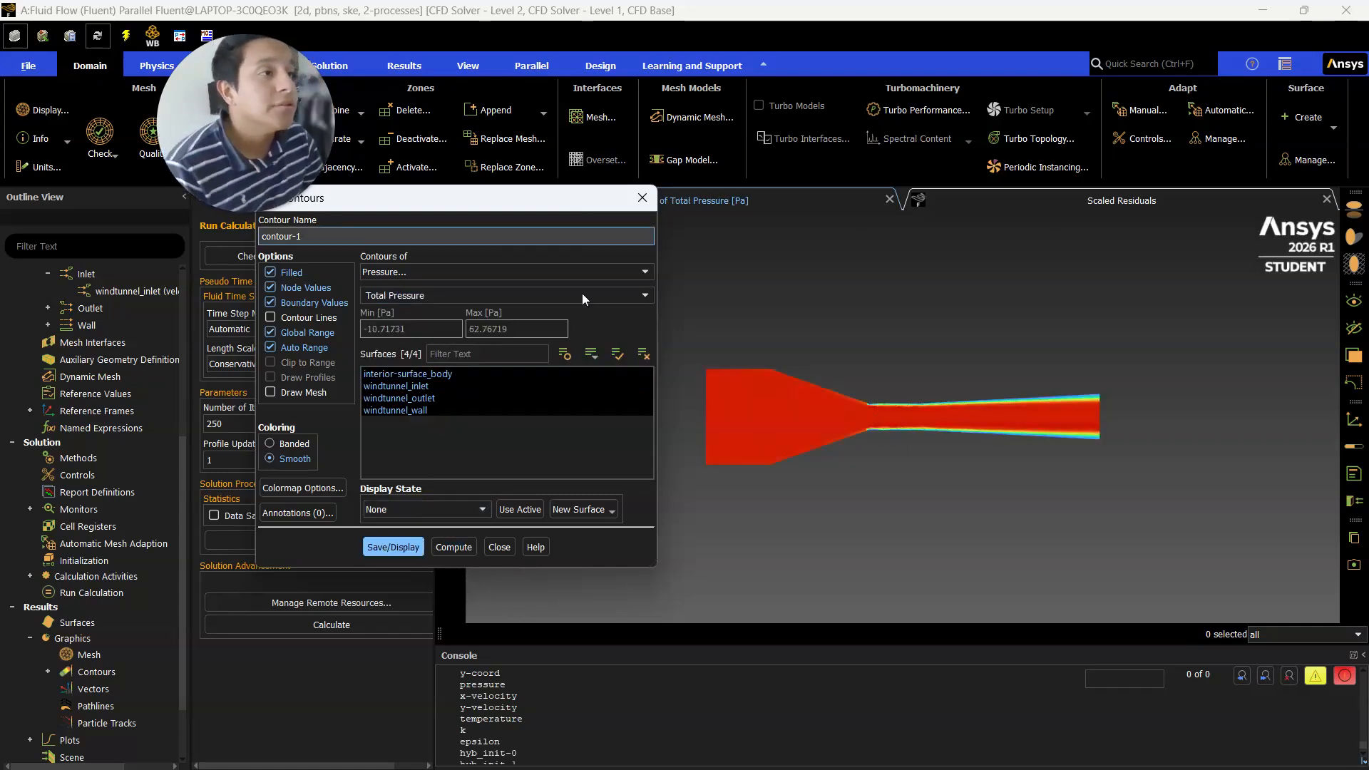
Step: Switch the contour variable to Dynamic Pressure and display the updated contour
click(644, 295)
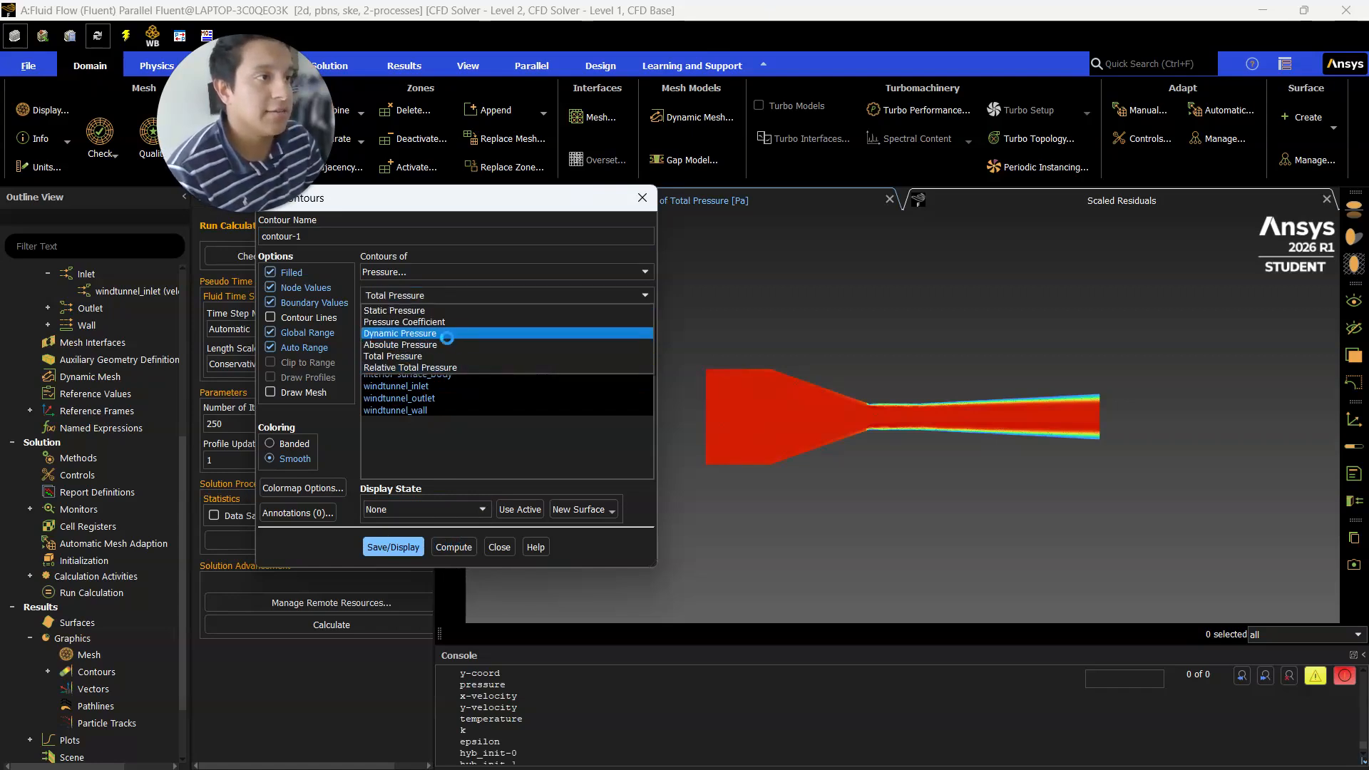
click(442, 333)
click(388, 531)
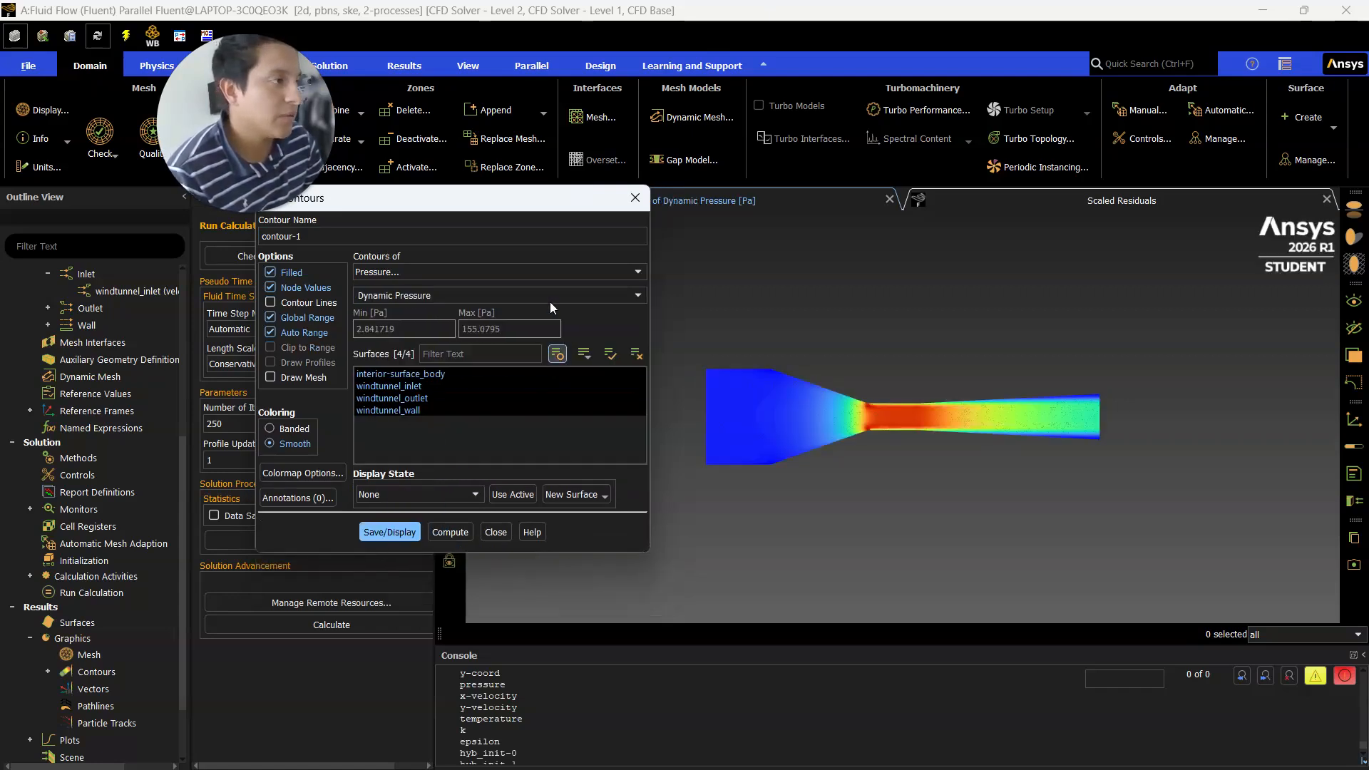
Step: Set the contour to Velocity Magnitude, display it, and close the contour settings
click(549, 271)
click(456, 298)
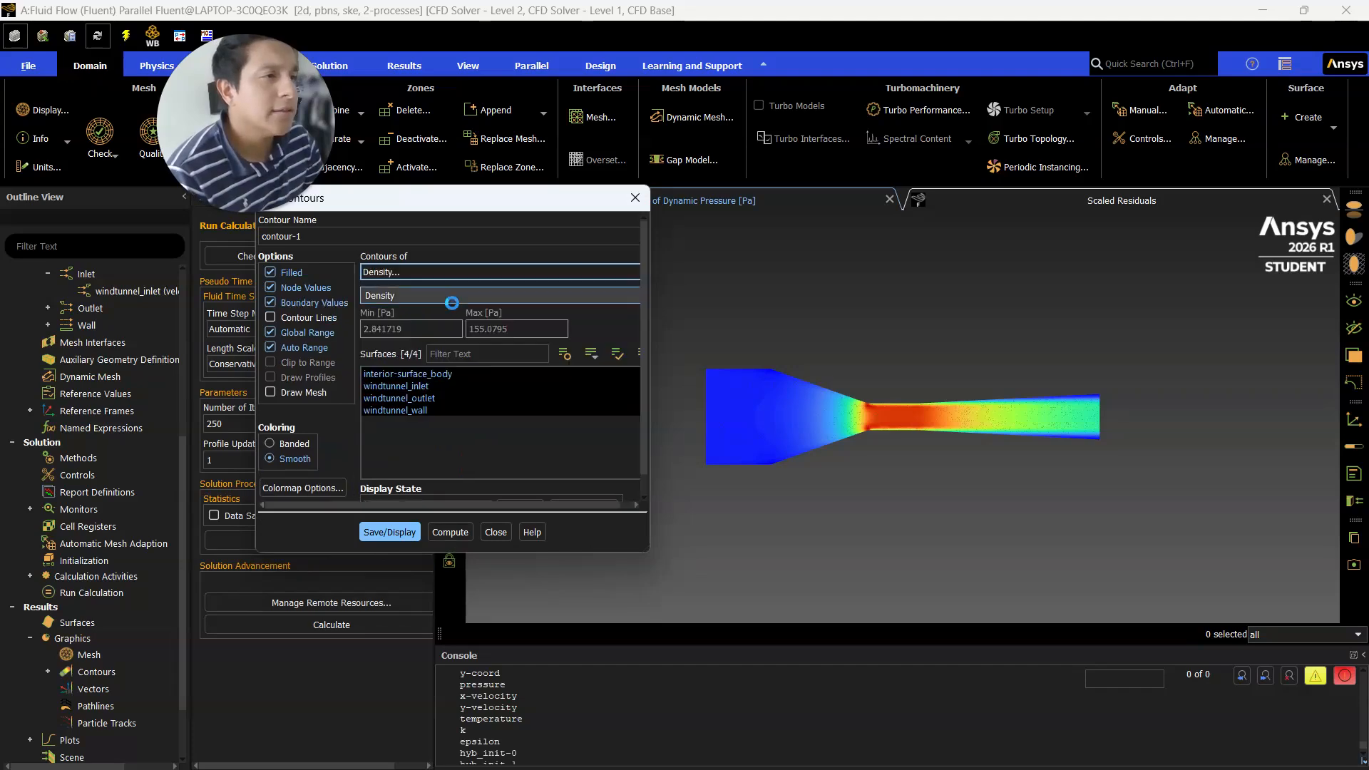
click(636, 276)
click(489, 309)
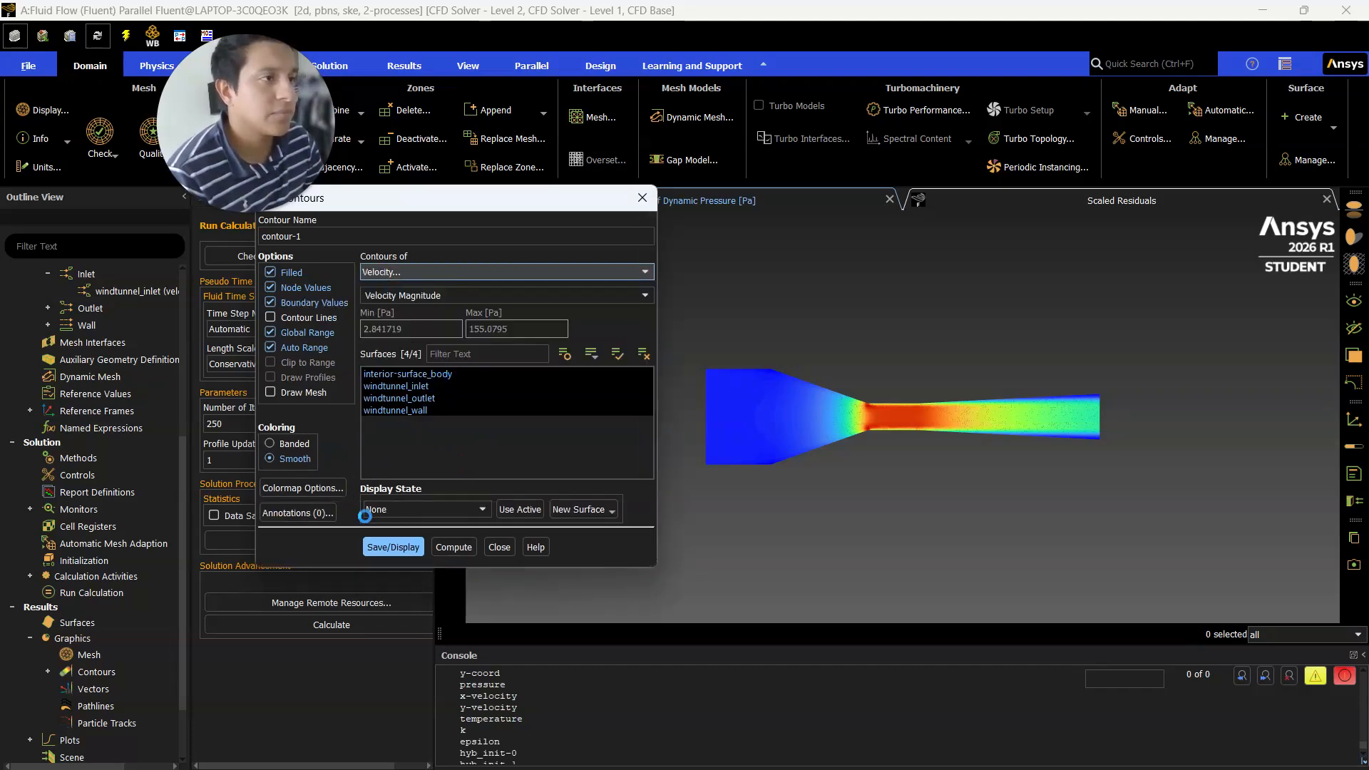
click(385, 550)
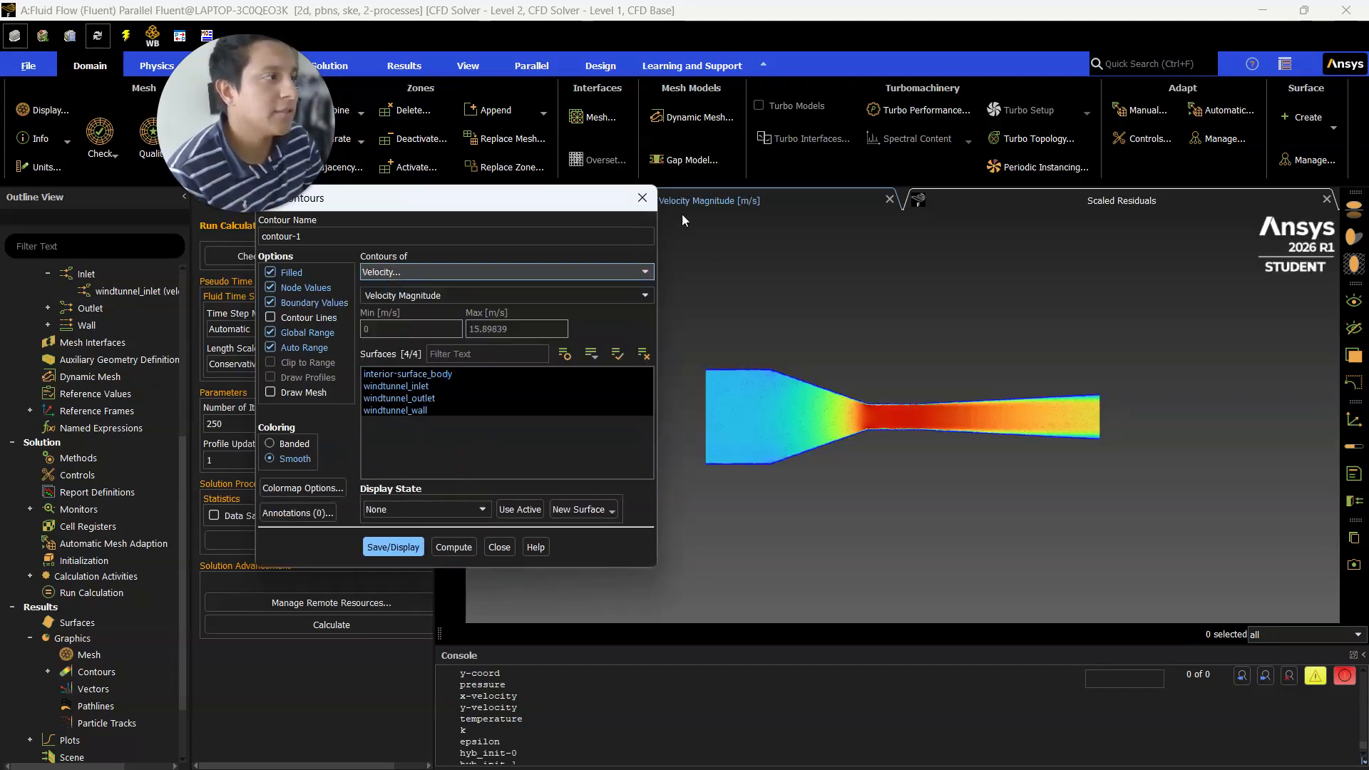
click(642, 197)
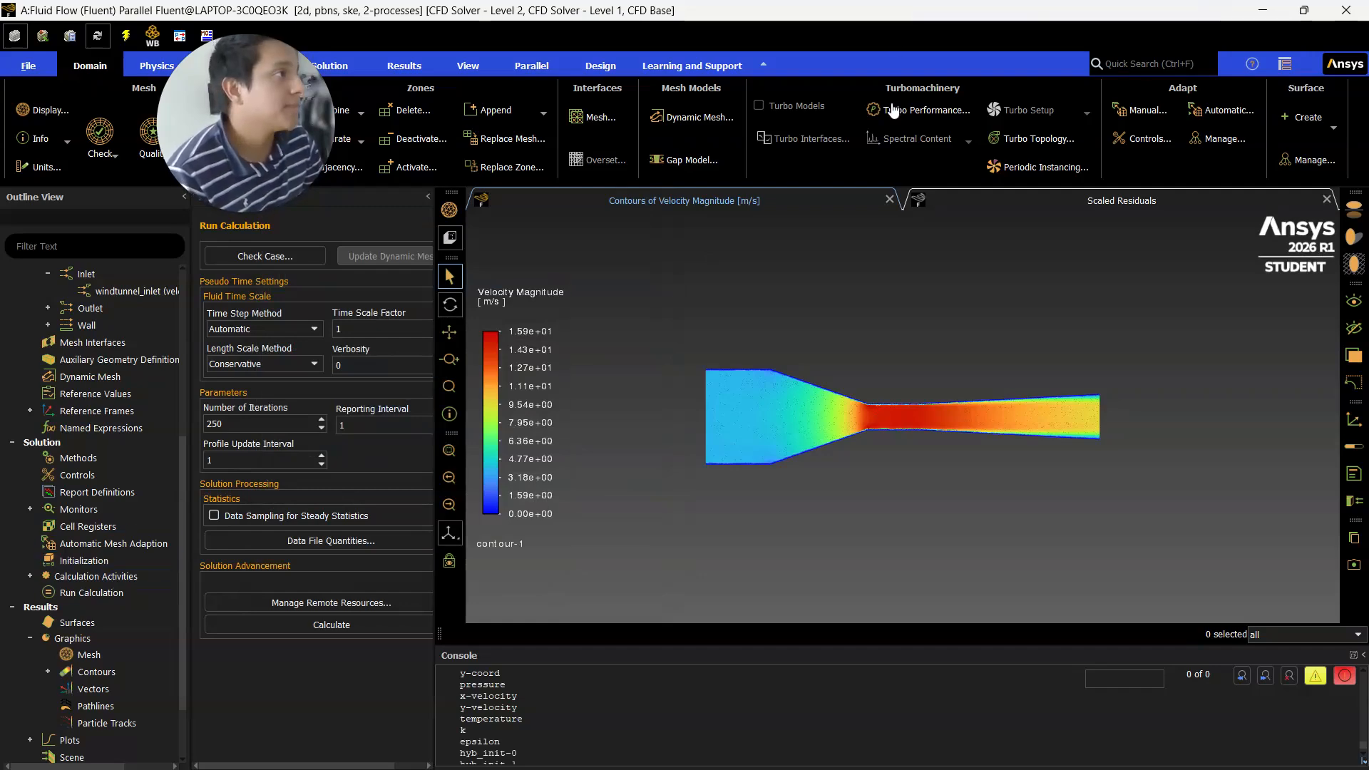
Step: Start a new XY plot definition under the results plots
scroll(135, 648, down, 2)
double_click(135, 648)
scroll(154, 639, down, 1)
double_click(141, 640)
right_click(138, 643)
click(166, 652)
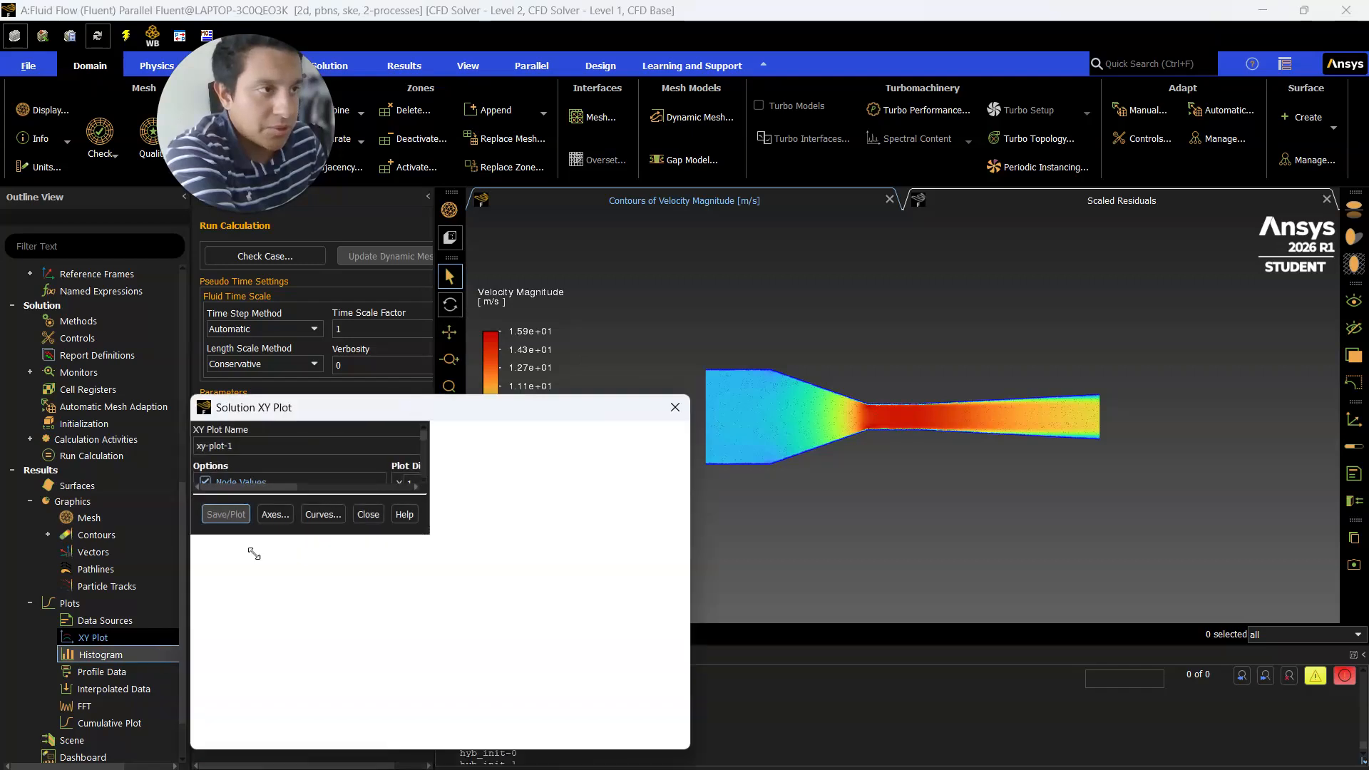
drag(409, 419, 405, 353)
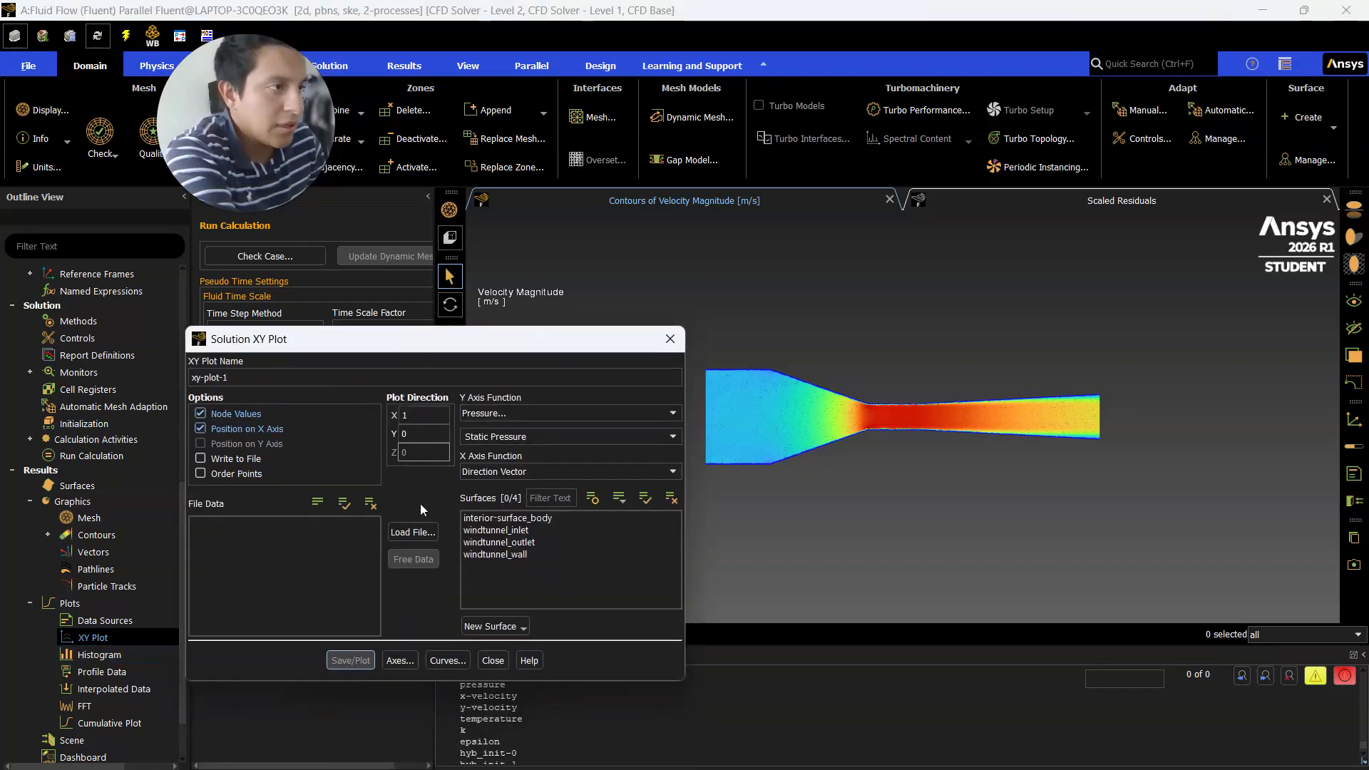
click(516, 626)
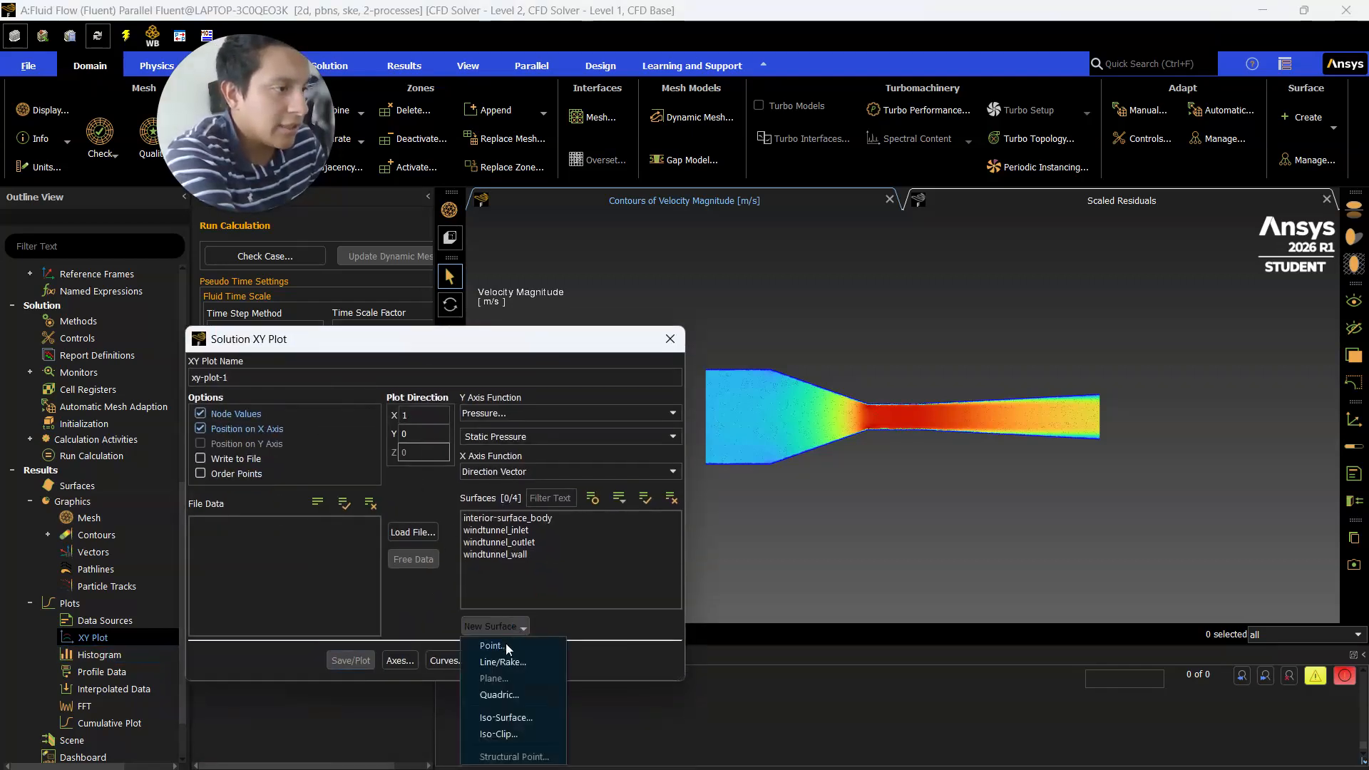
click(506, 644)
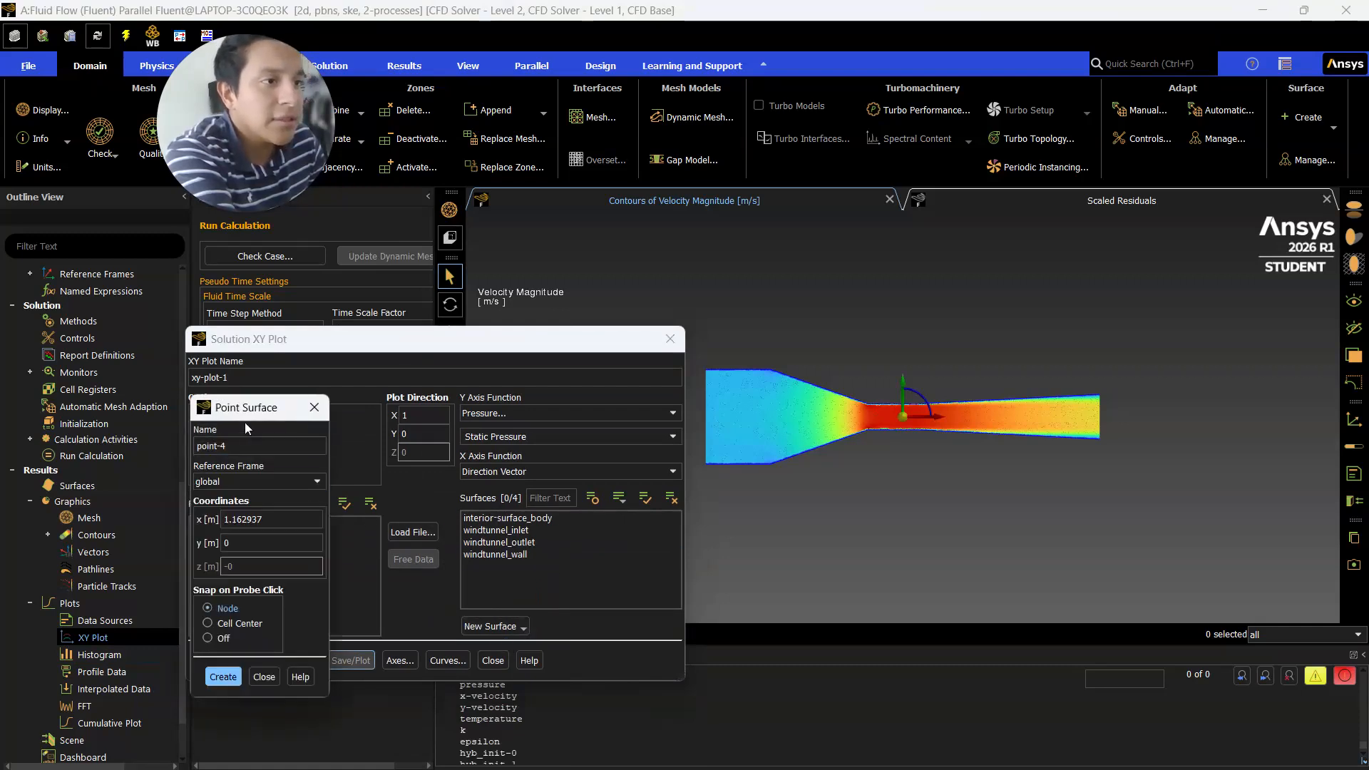
click(314, 407)
Step: Create a line surface for the XY plot from the origin to x1 = 2.3259 m, keeping both y coordinates at 0
click(485, 628)
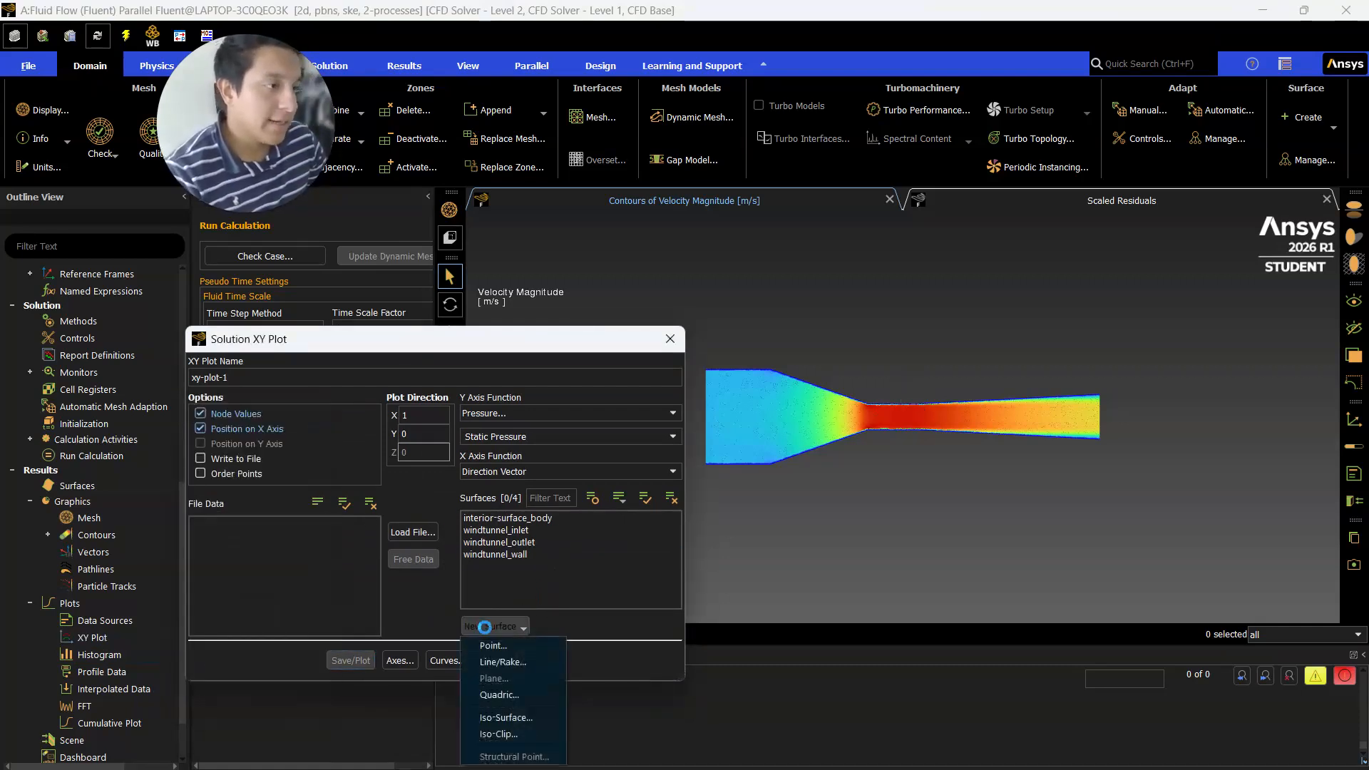
click(503, 662)
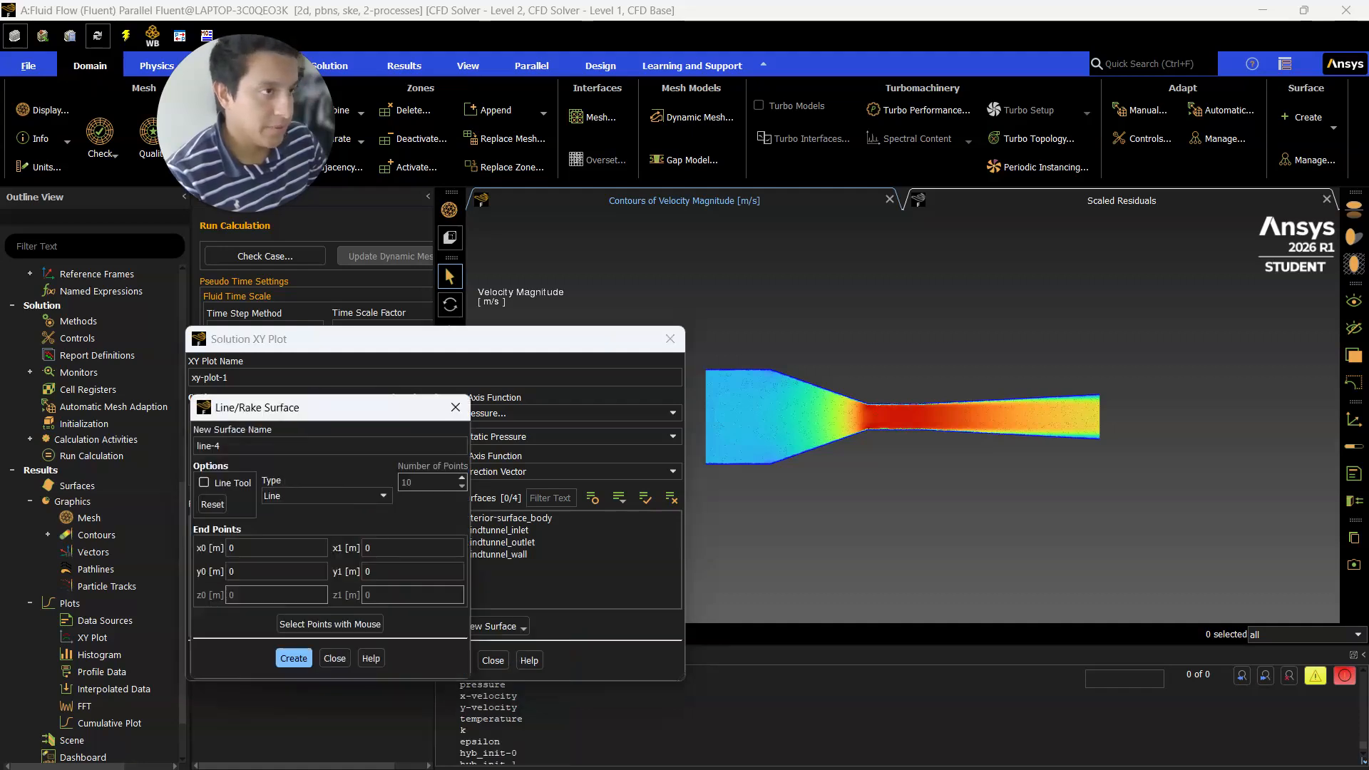
click(407, 547)
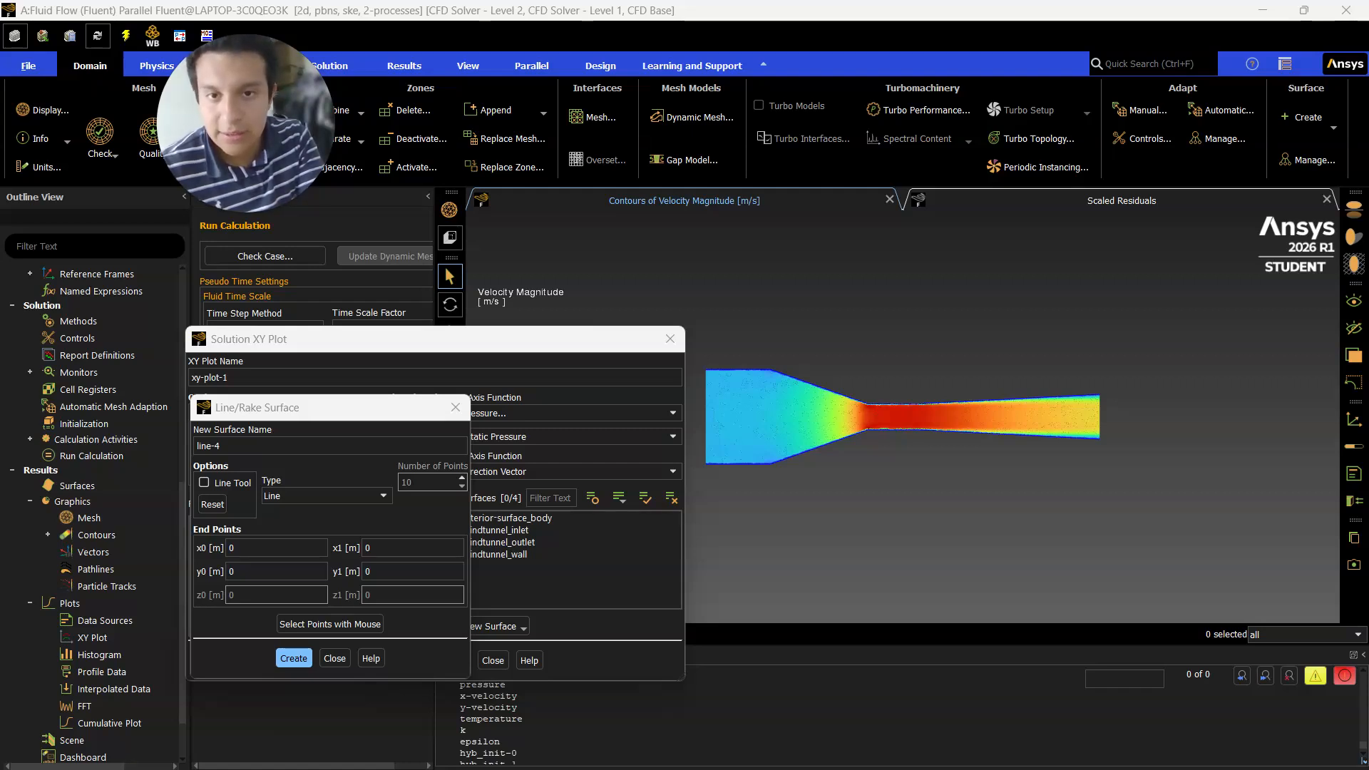
click(399, 548)
key(BackSpace)
text(2)
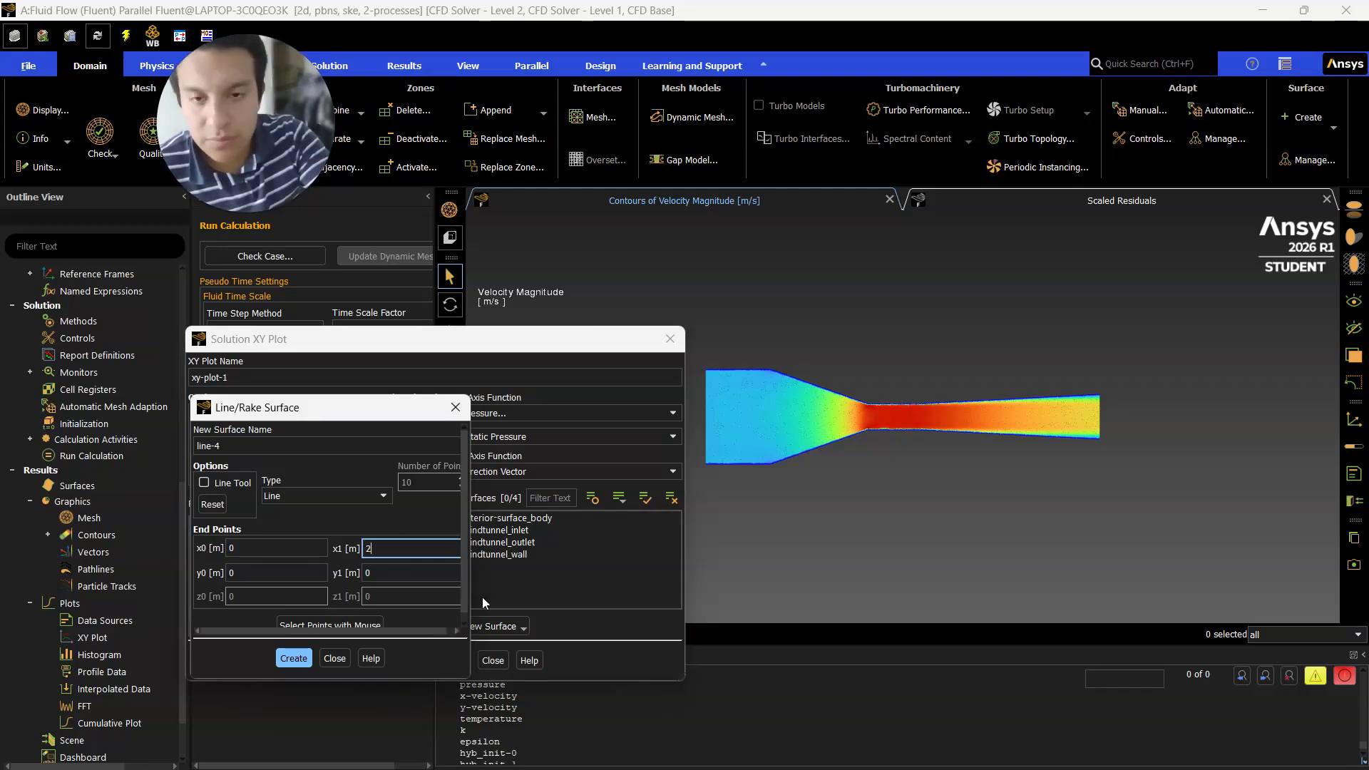
text(.3)
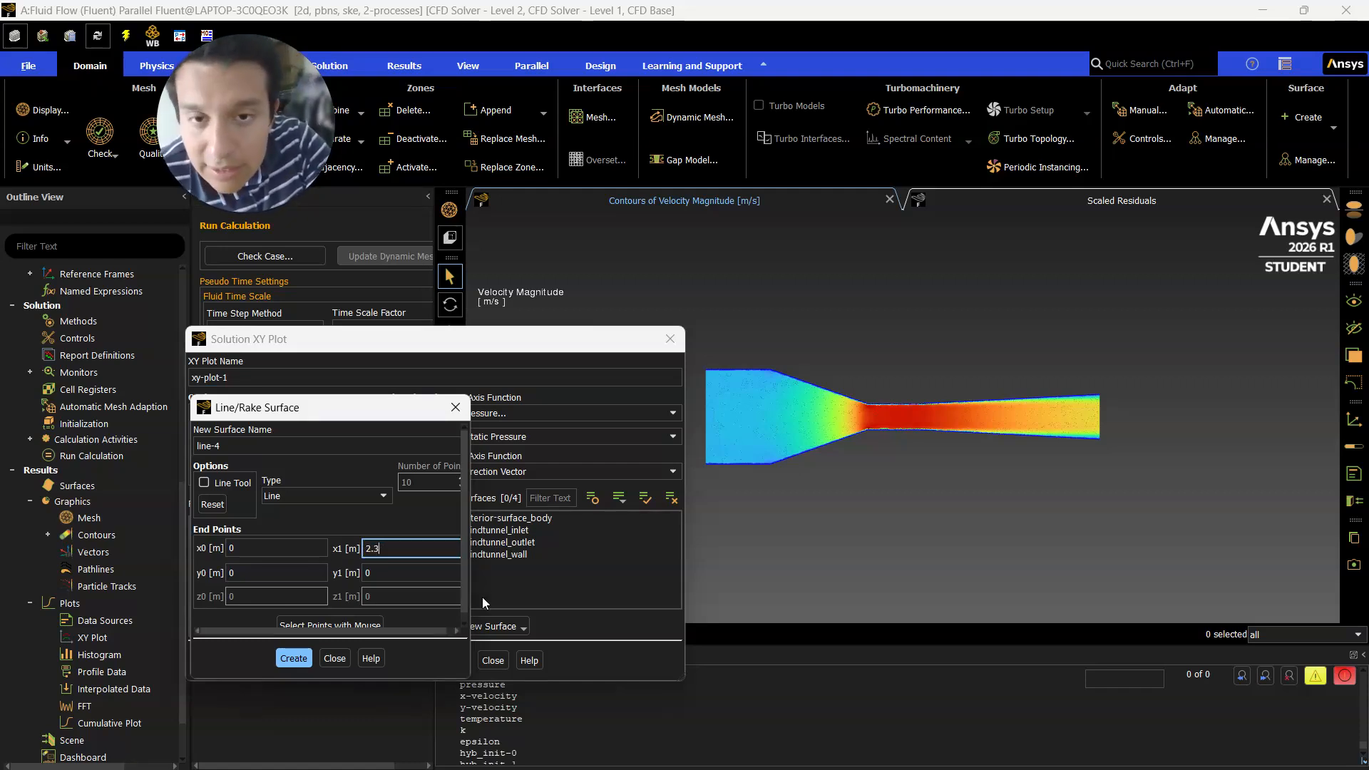
text(259)
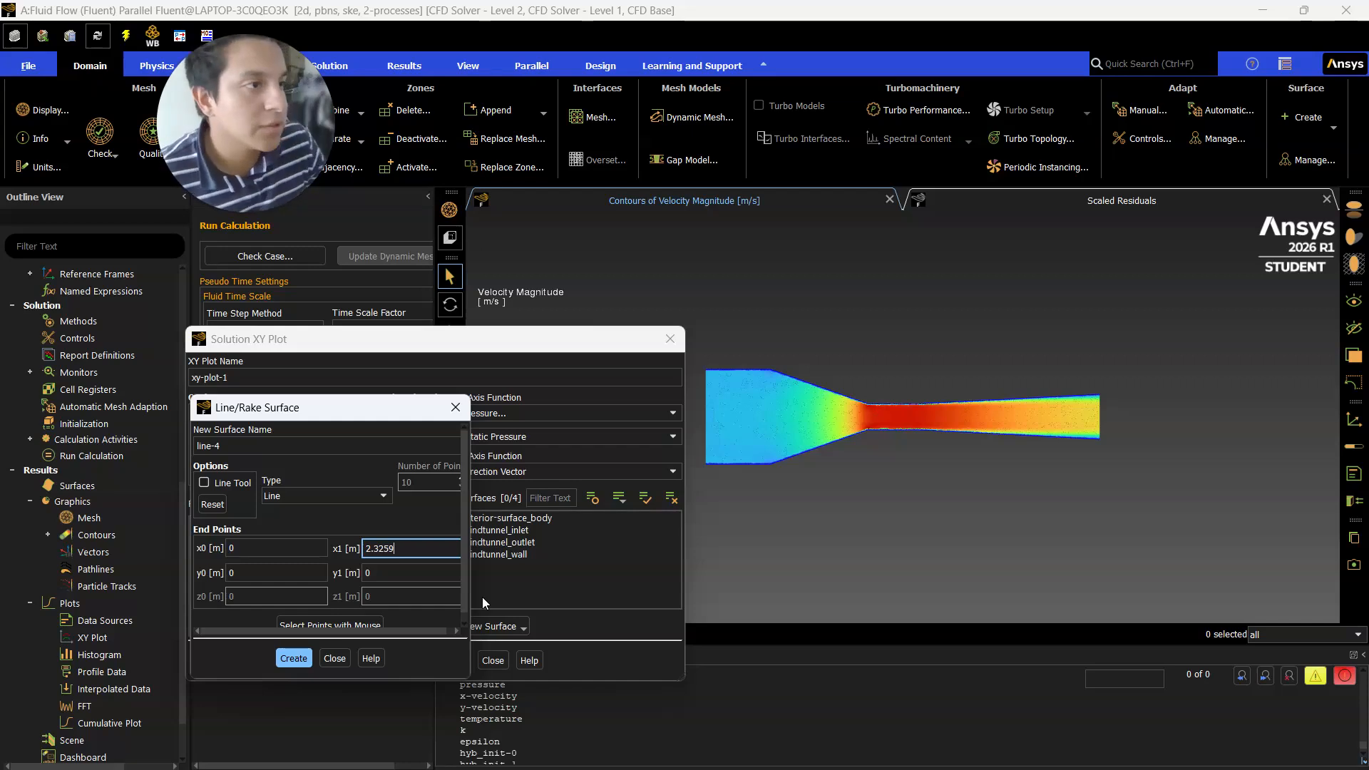
click(307, 653)
click(455, 407)
Step: Plot static pressure along the new line surface, and replot it with Total Pressure as the Y axis function
click(500, 529)
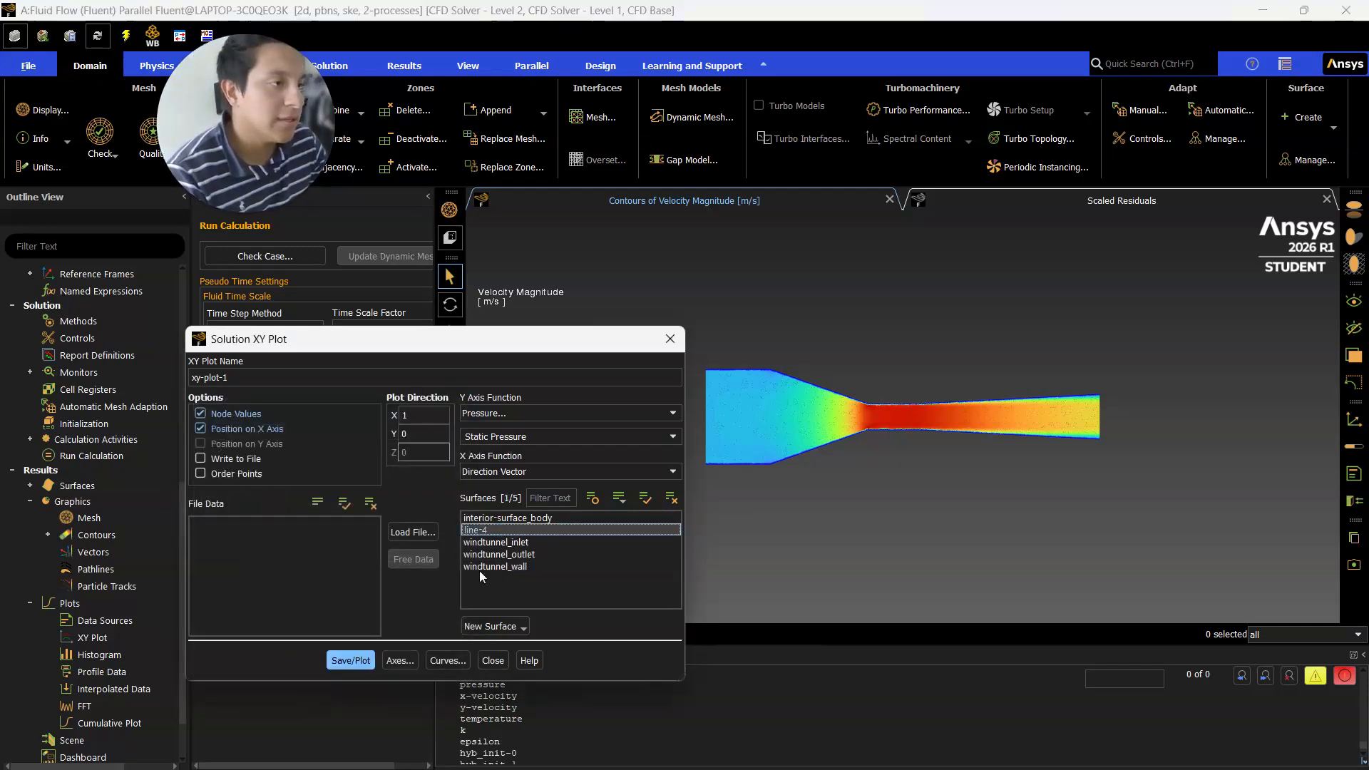
click(353, 657)
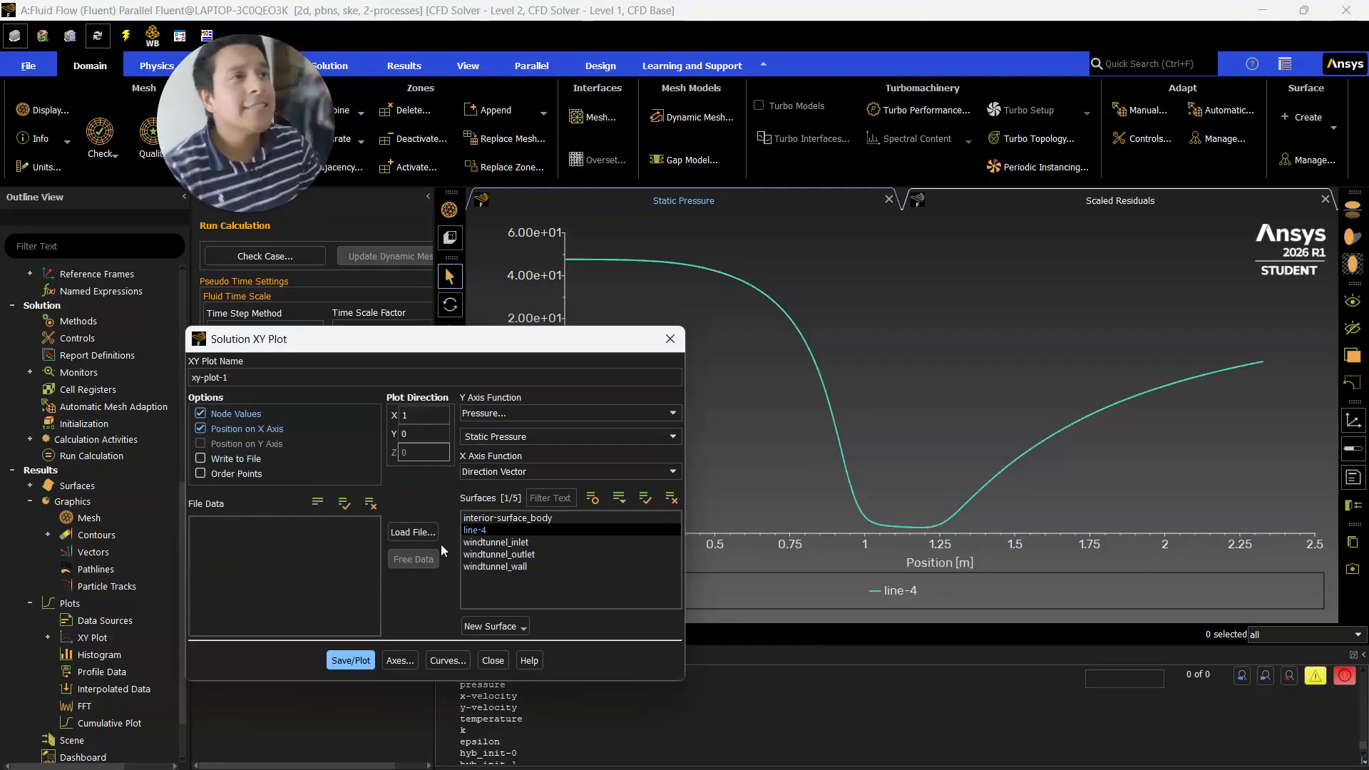
click(671, 436)
click(673, 436)
click(555, 494)
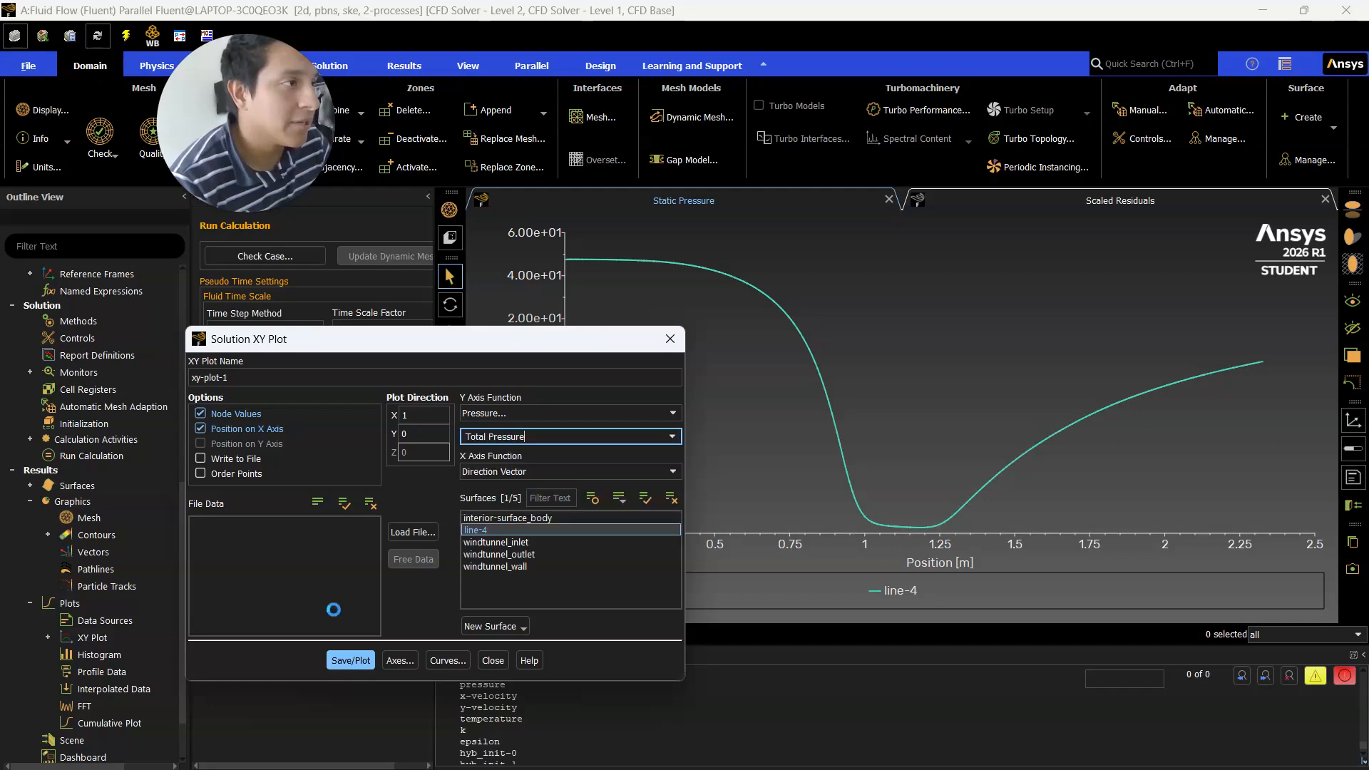
click(352, 657)
Step: Enable Order Points and Write to File for the total pressure plot and start writing its data to a file
click(200, 473)
click(200, 458)
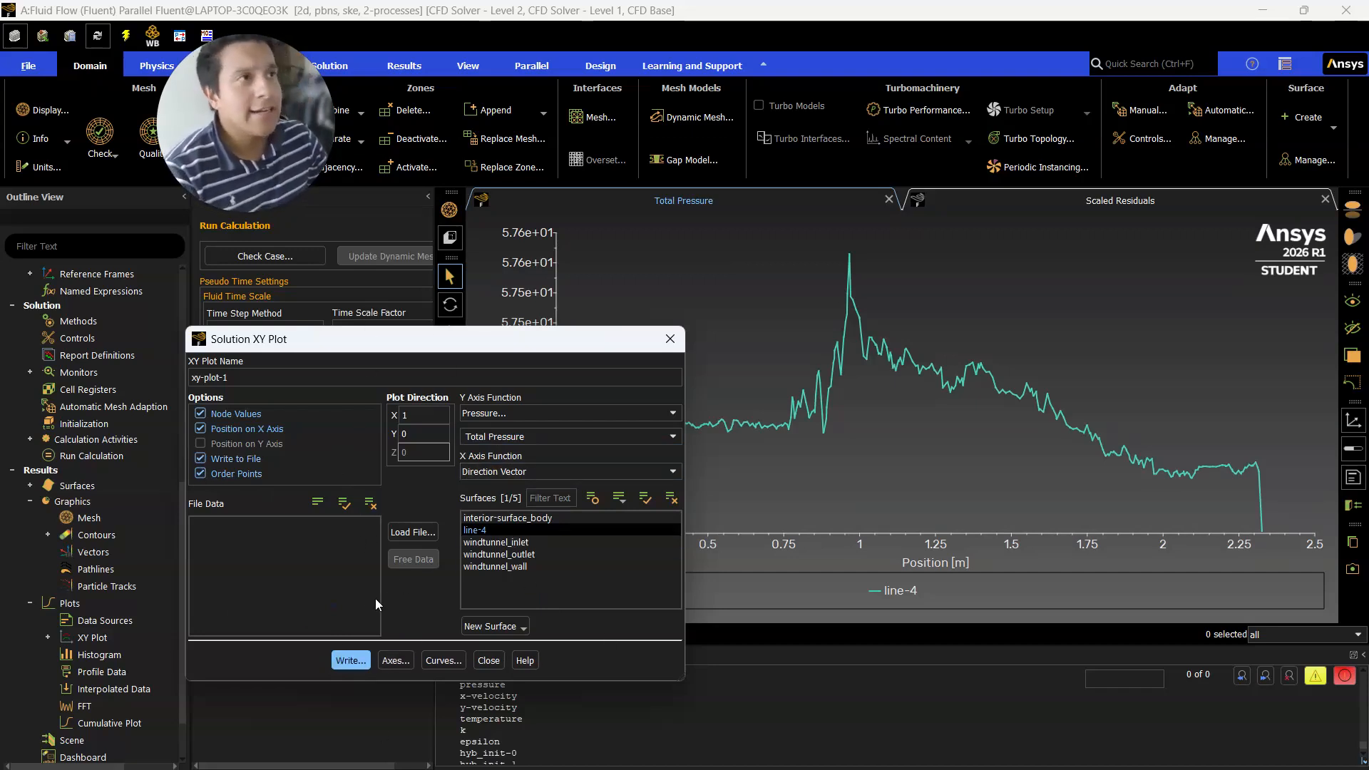
click(337, 661)
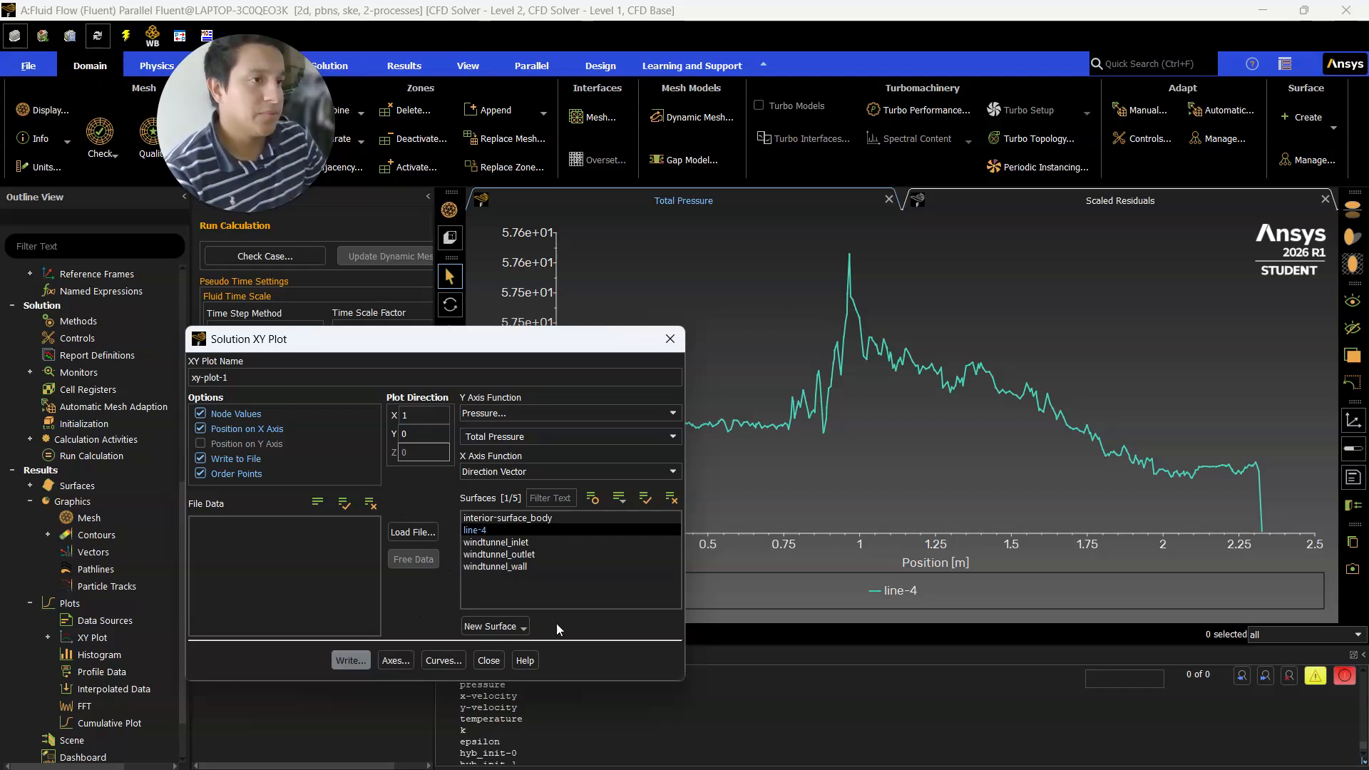